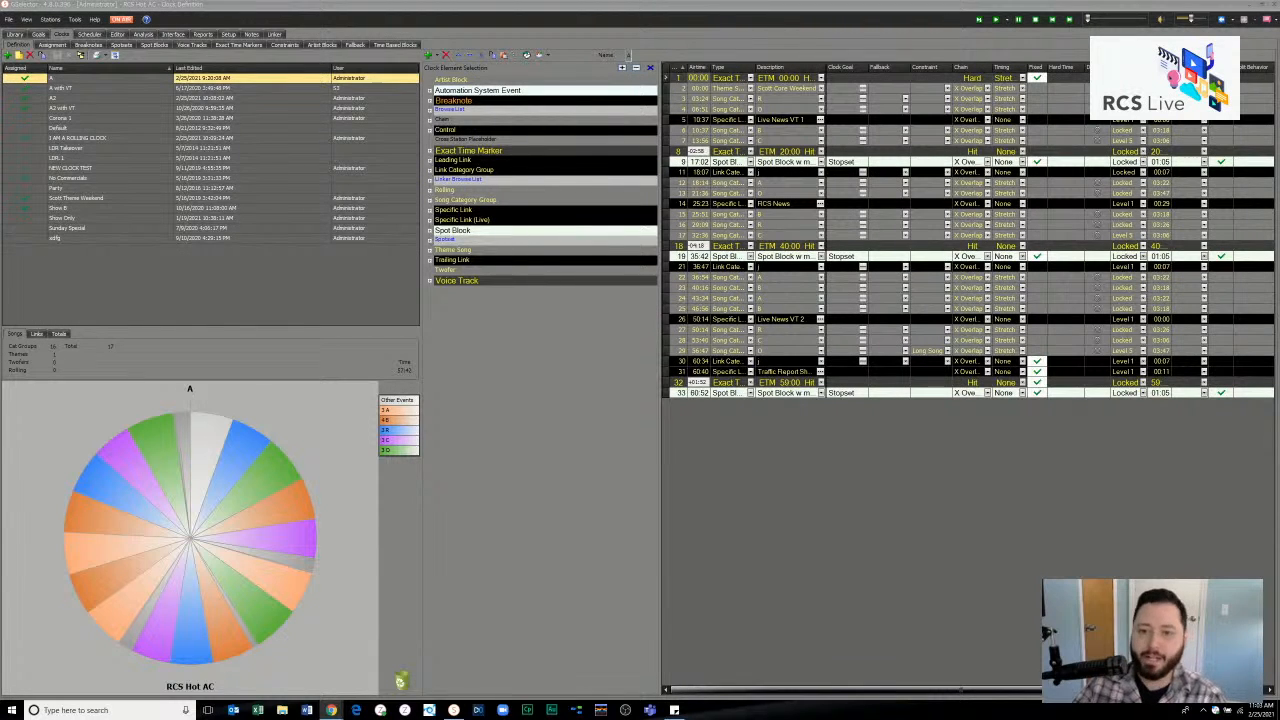
# - Open the song category goals, check the daypart and grid choices, and view the clock requests for category group A
pyautogui.click(593, 530)
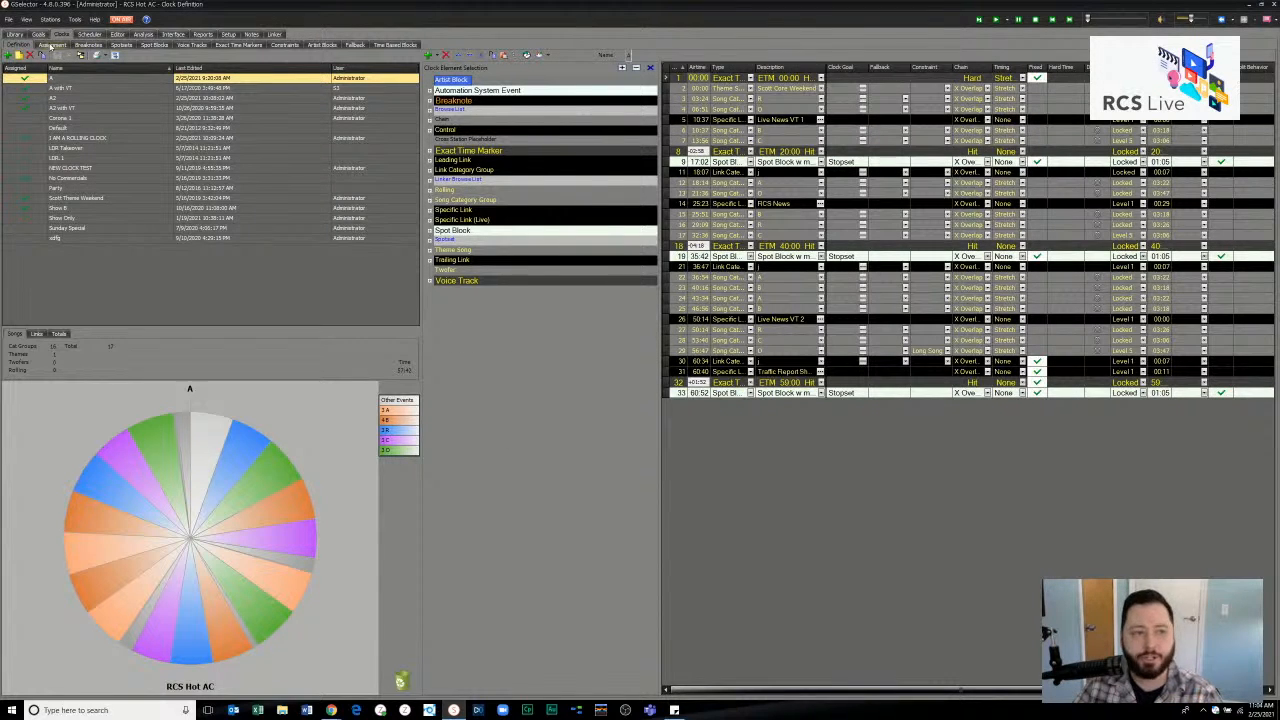
pyautogui.click(38, 34)
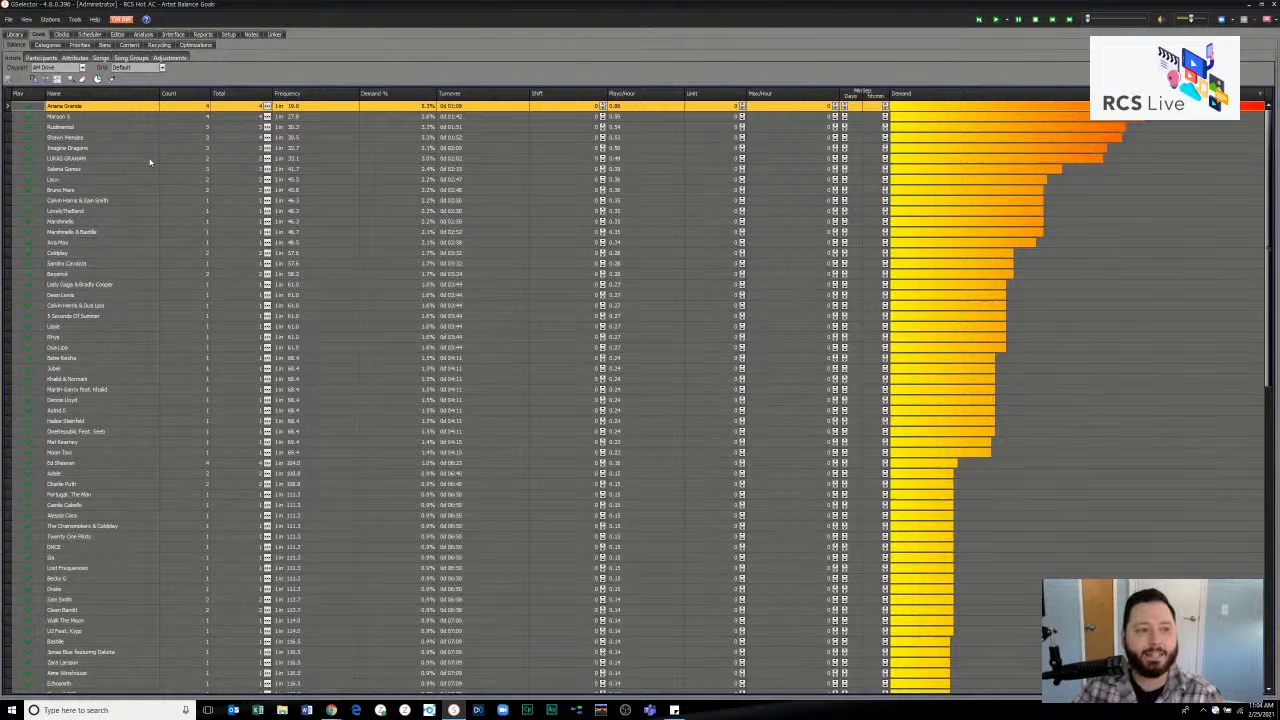
pyautogui.click(52, 46)
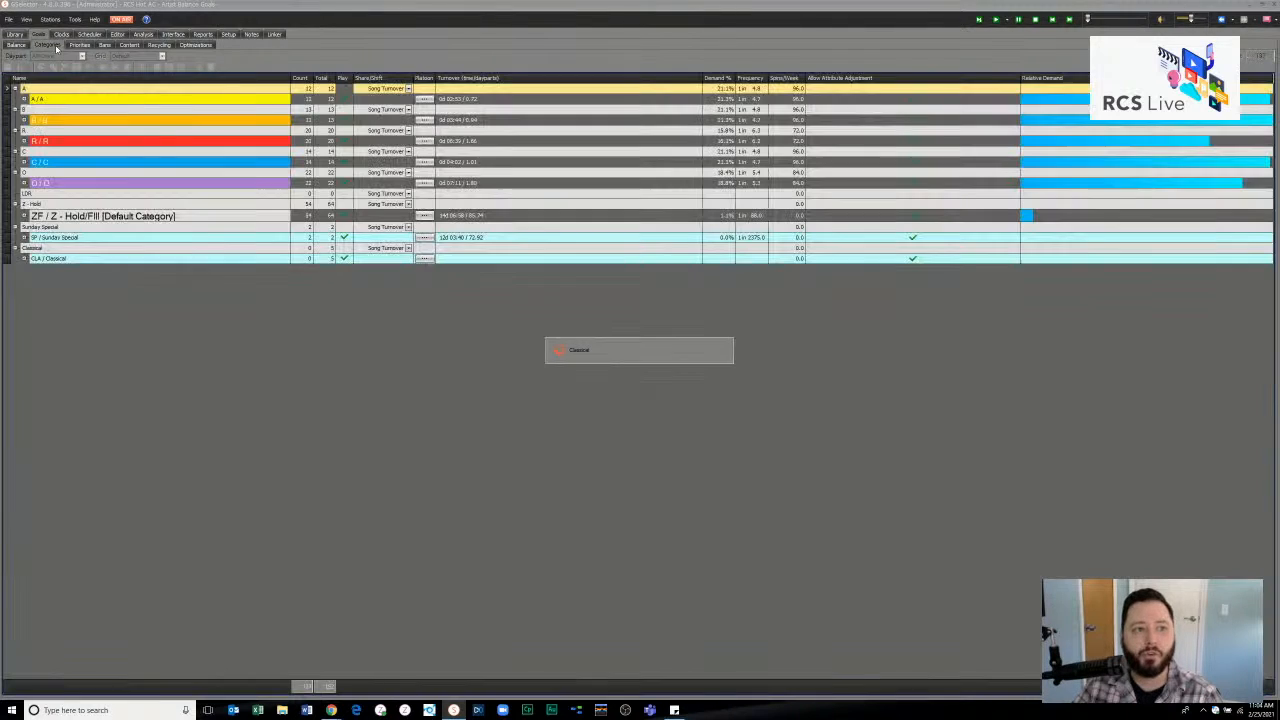
pyautogui.click(77, 56)
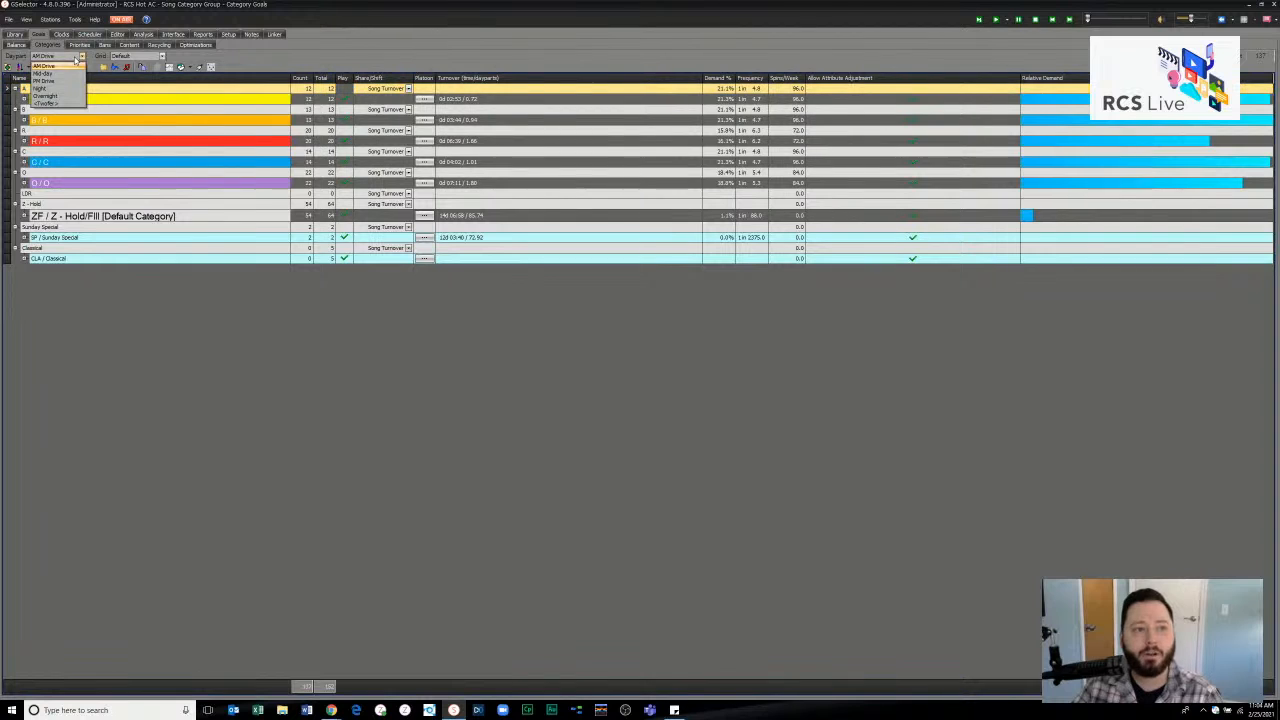
pyautogui.click(76, 57)
pyautogui.click(125, 57)
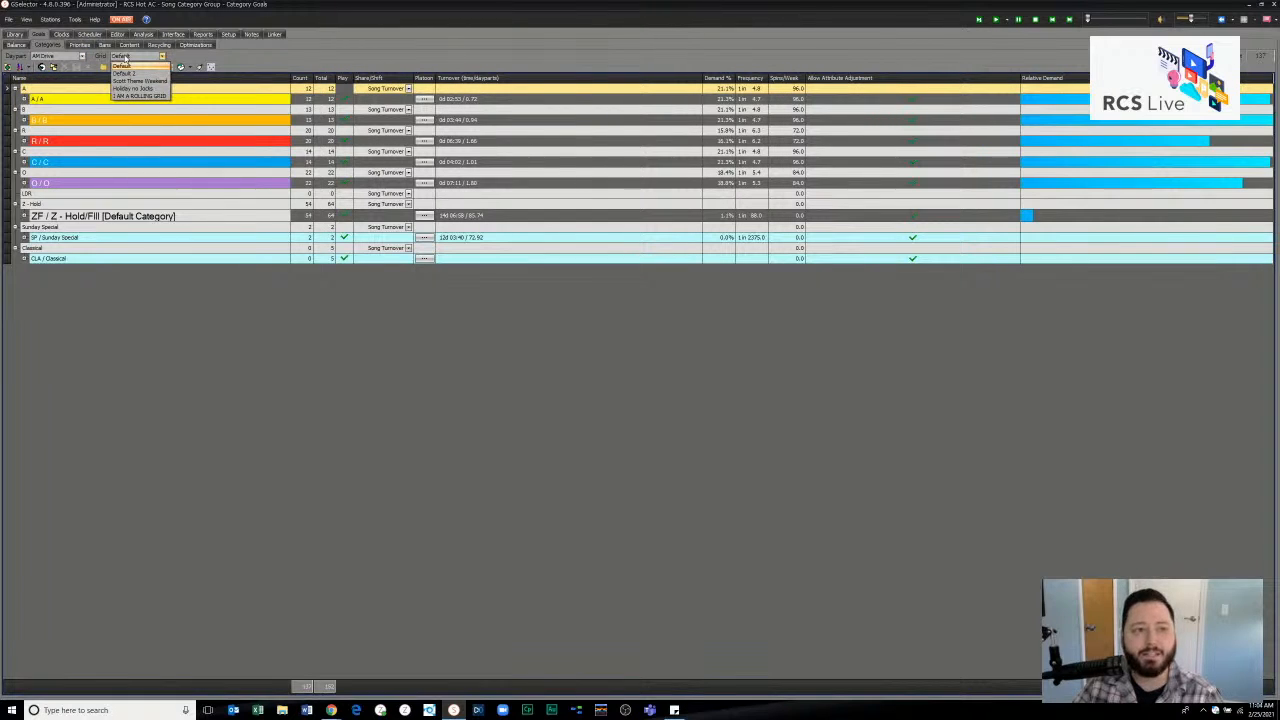
pyautogui.click(125, 57)
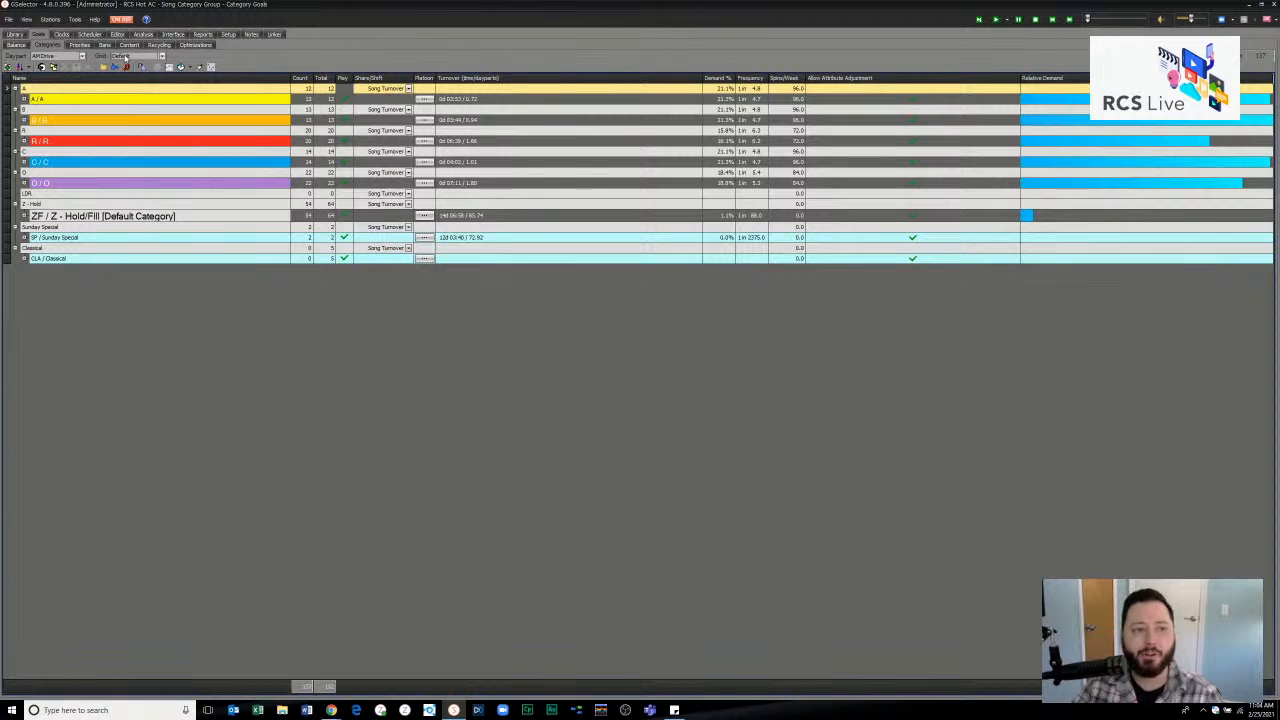
pyautogui.click(193, 68)
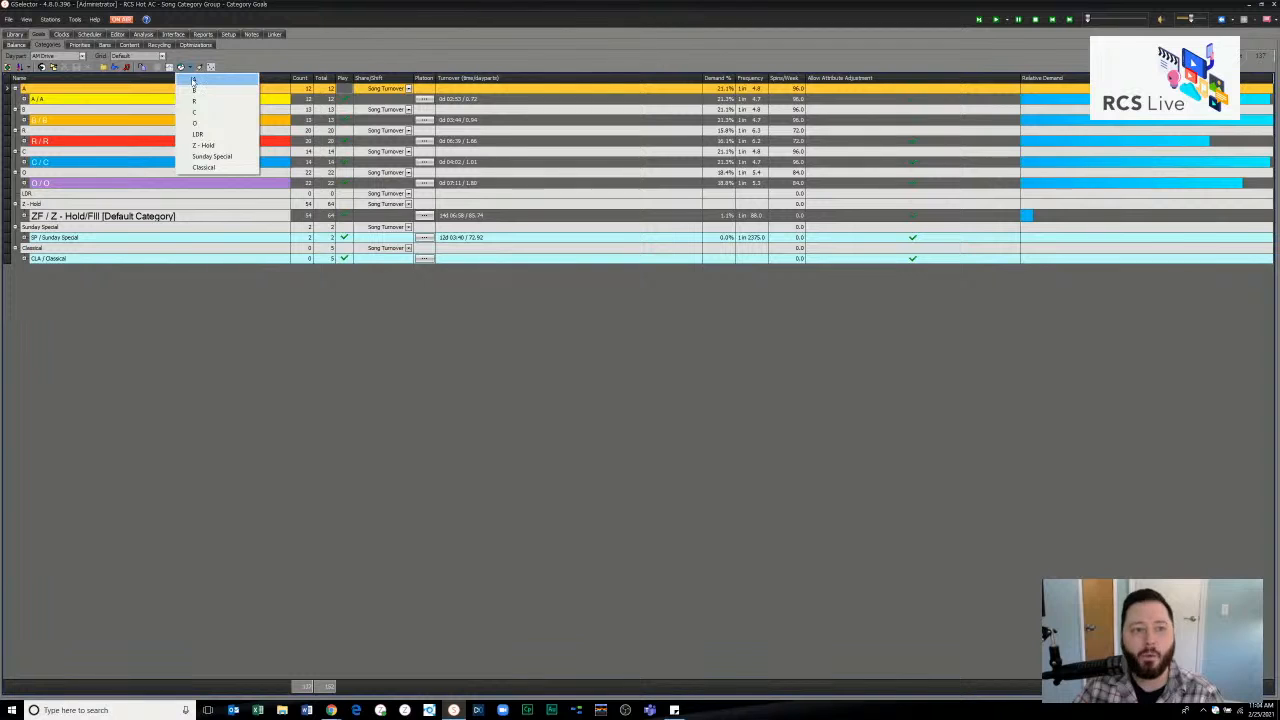
pyautogui.click(194, 80)
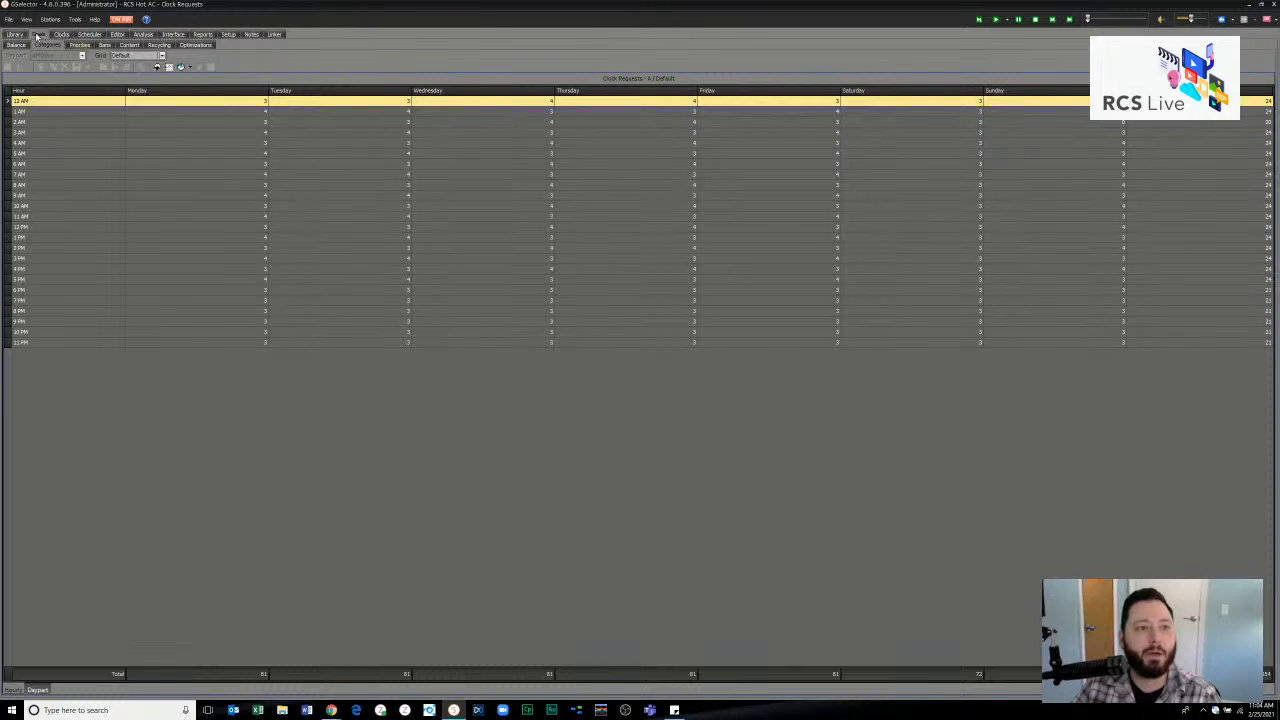
# - Return to clock A's definition and hide the clock element selection list, showing it again after reviewing the clock rows
pyautogui.click(61, 35)
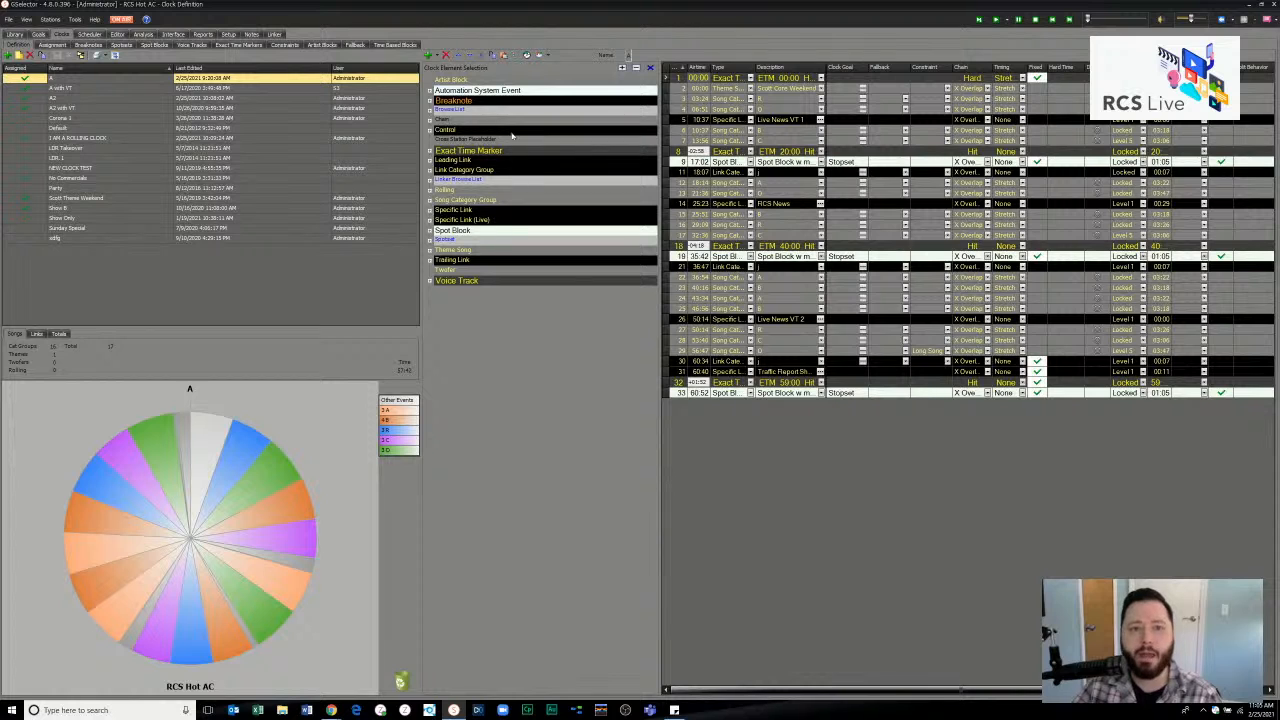
pyautogui.click(513, 58)
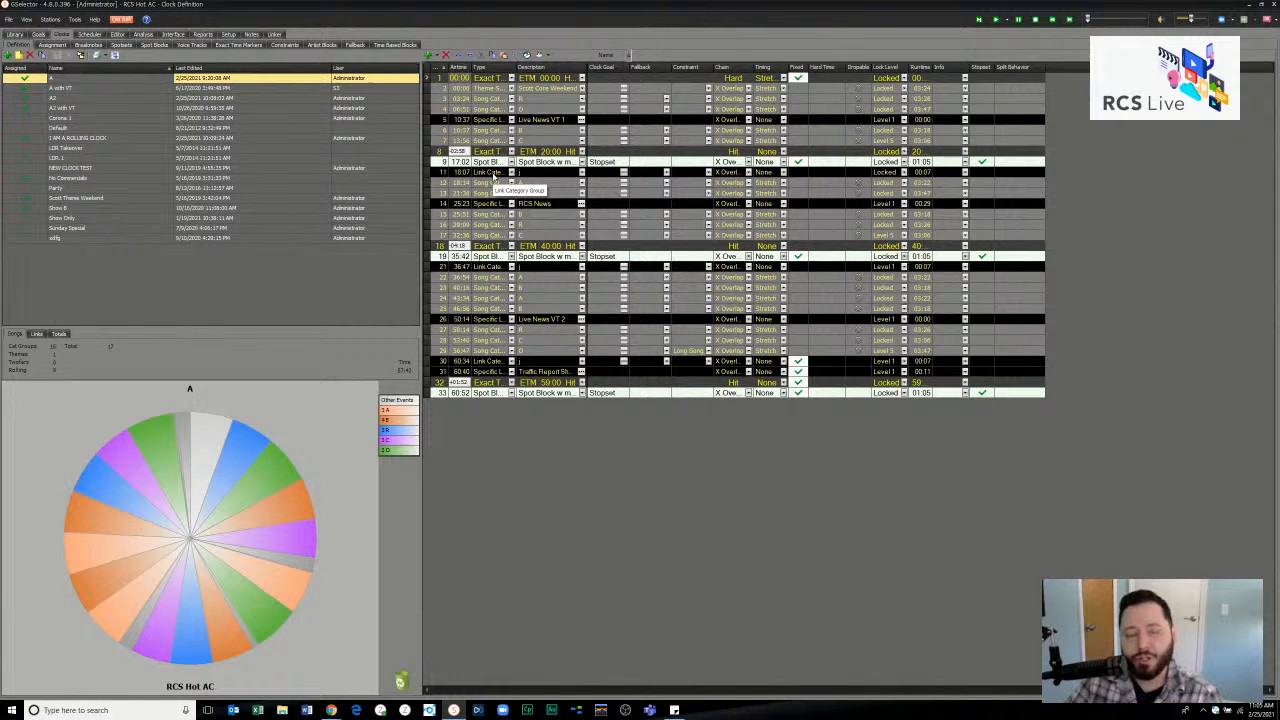
pyautogui.click(514, 57)
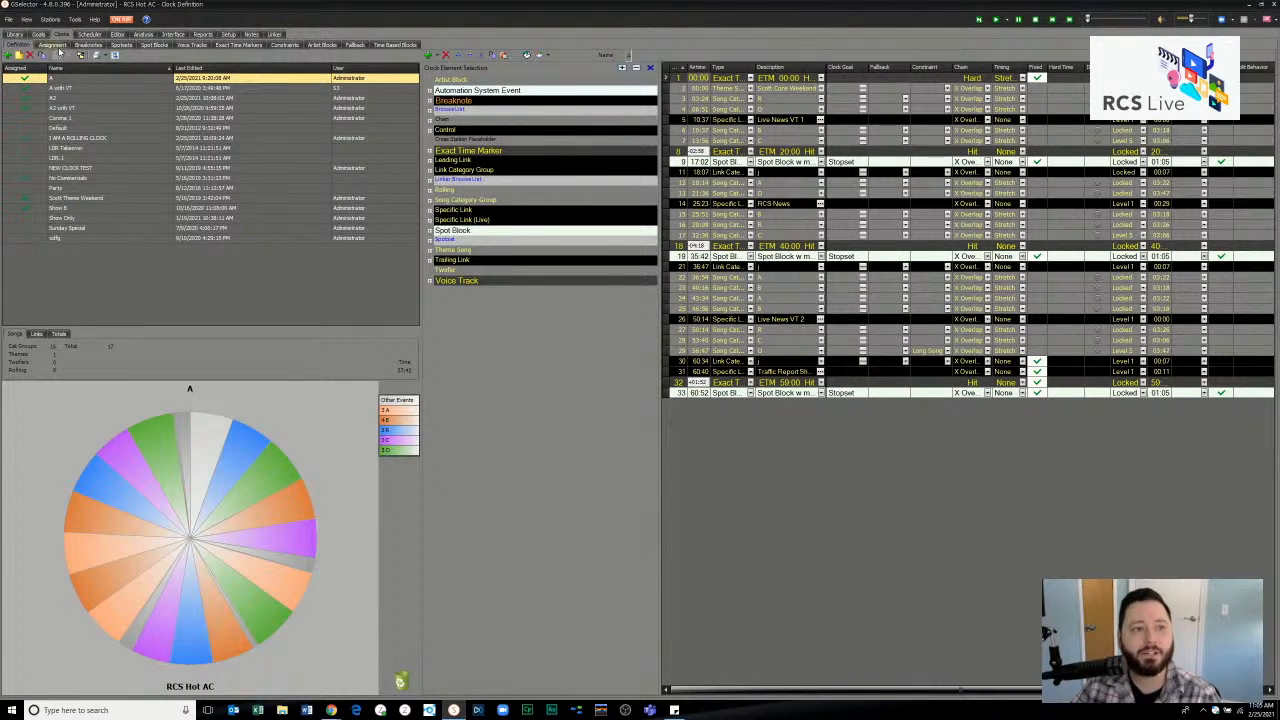
# - Review the Default grid's clock assignments and the Copy Clocks options for clock A without copying anything
pyautogui.click(52, 46)
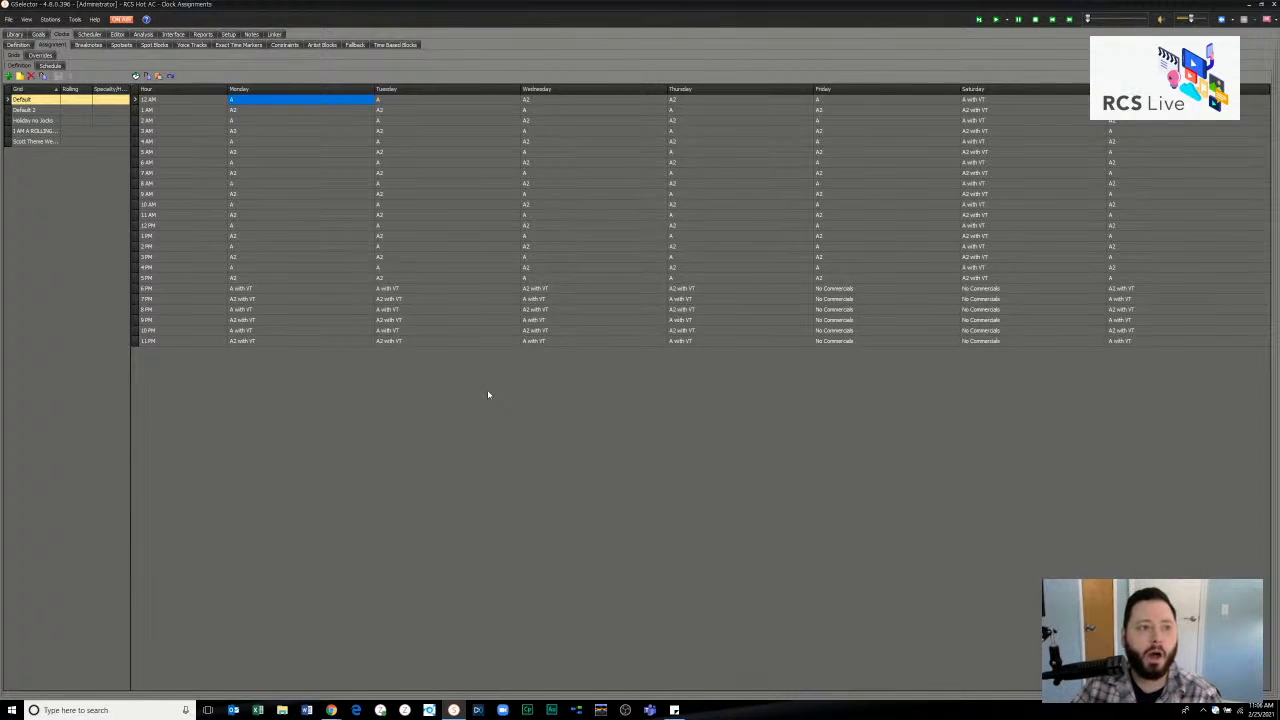
pyautogui.click(18, 45)
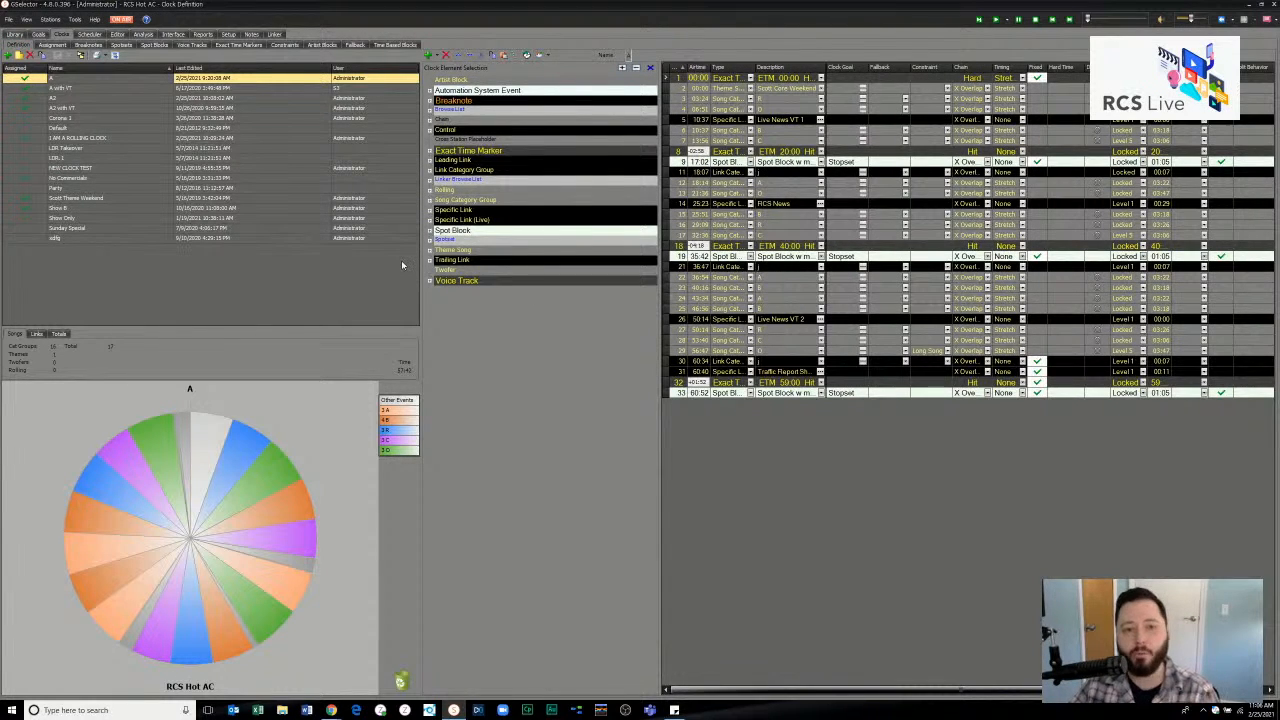
pyautogui.click(79, 57)
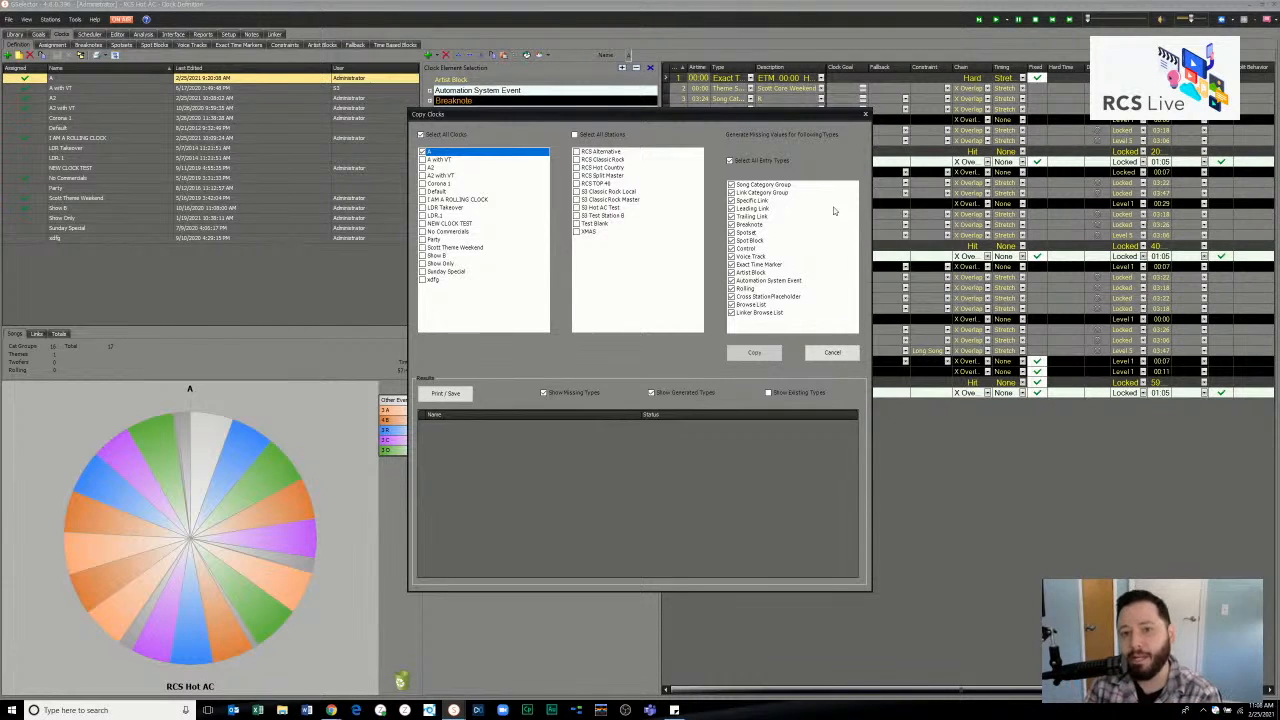
pyautogui.click(832, 356)
# - Return to the song category goals and expand category A / A to view its individual songs
pyautogui.click(40, 34)
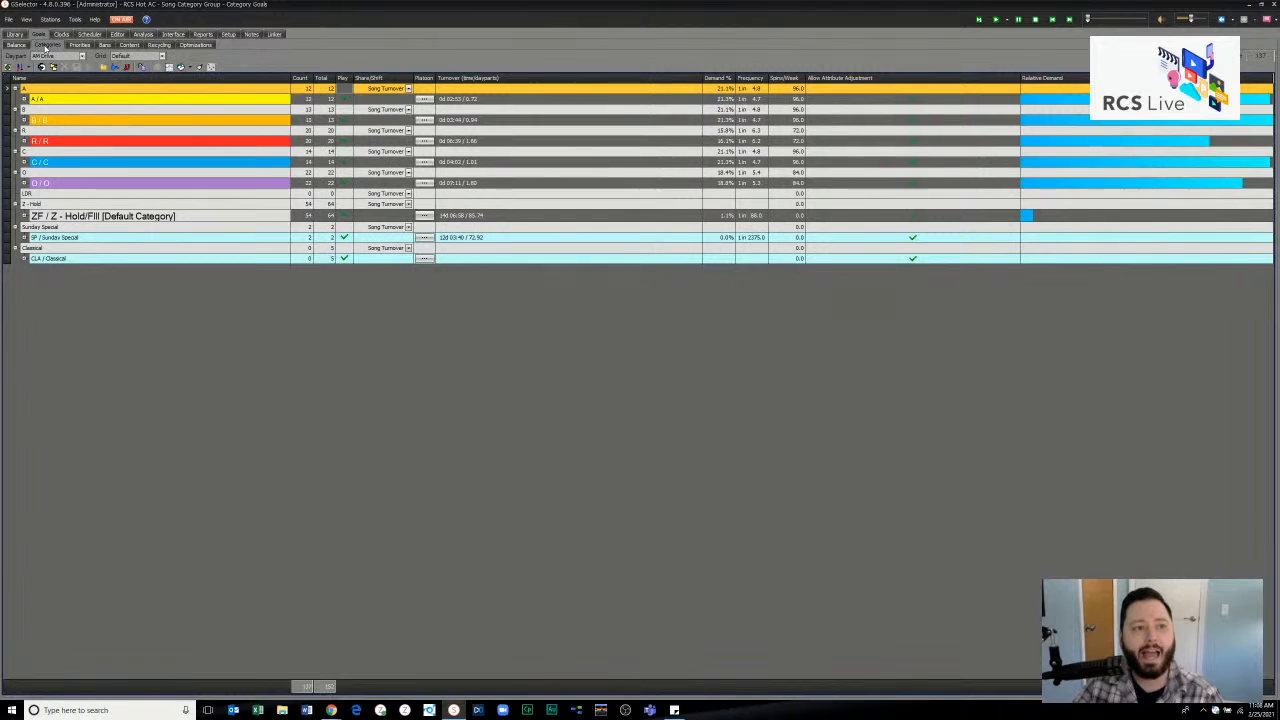
pyautogui.click(56, 100)
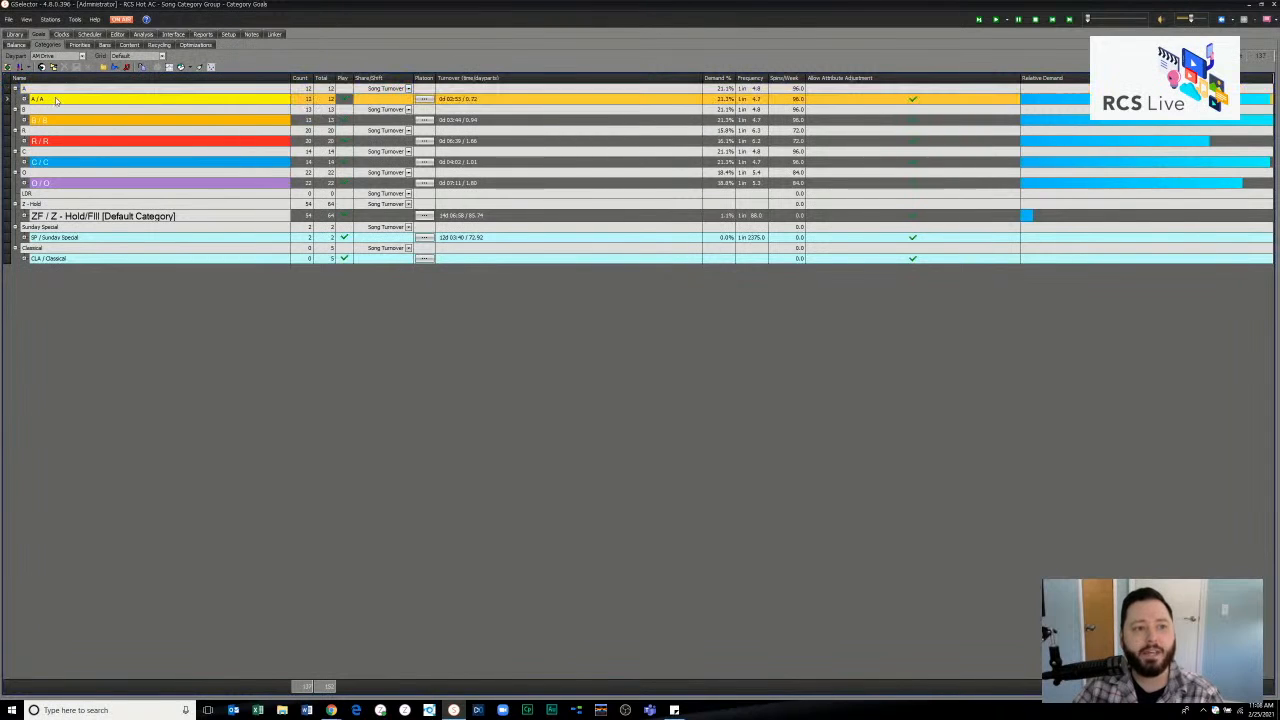
pyautogui.click(141, 91)
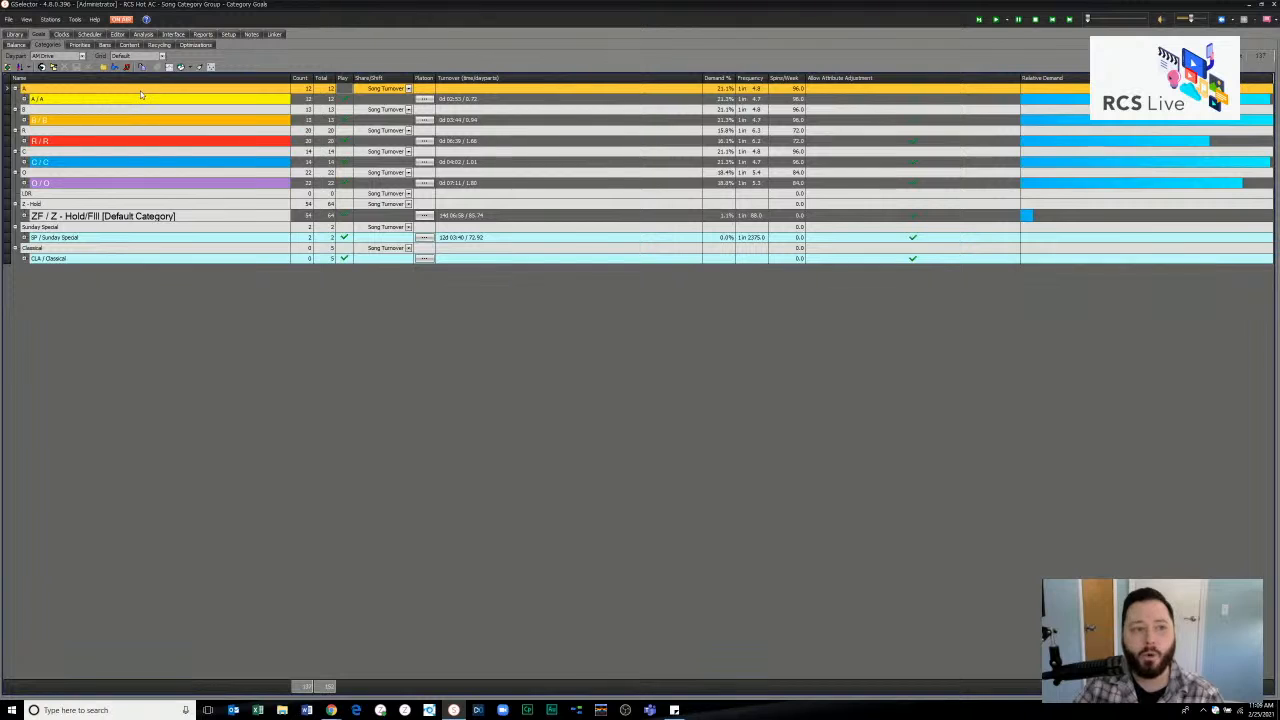
pyautogui.click(24, 100)
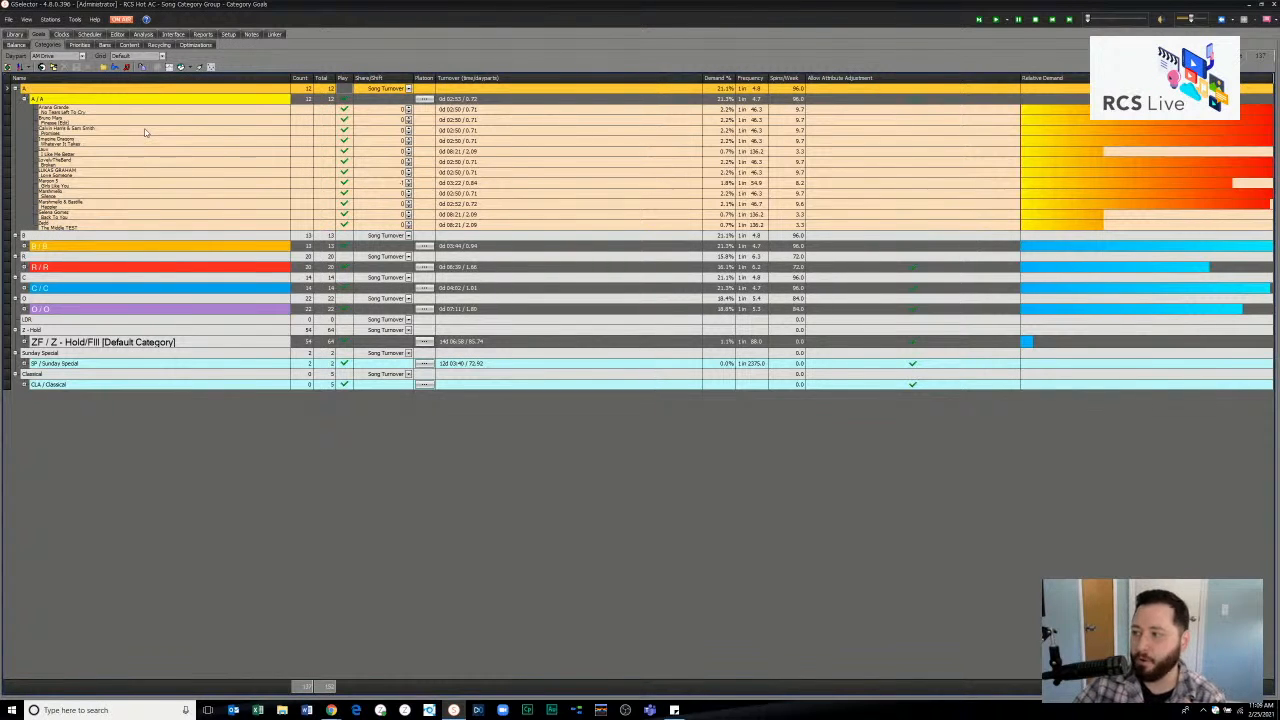
# - Create a new clock named RCS Live Blank Clock in the clock definitions, keeping the default sequence 4-3-4-3
pyautogui.click(61, 34)
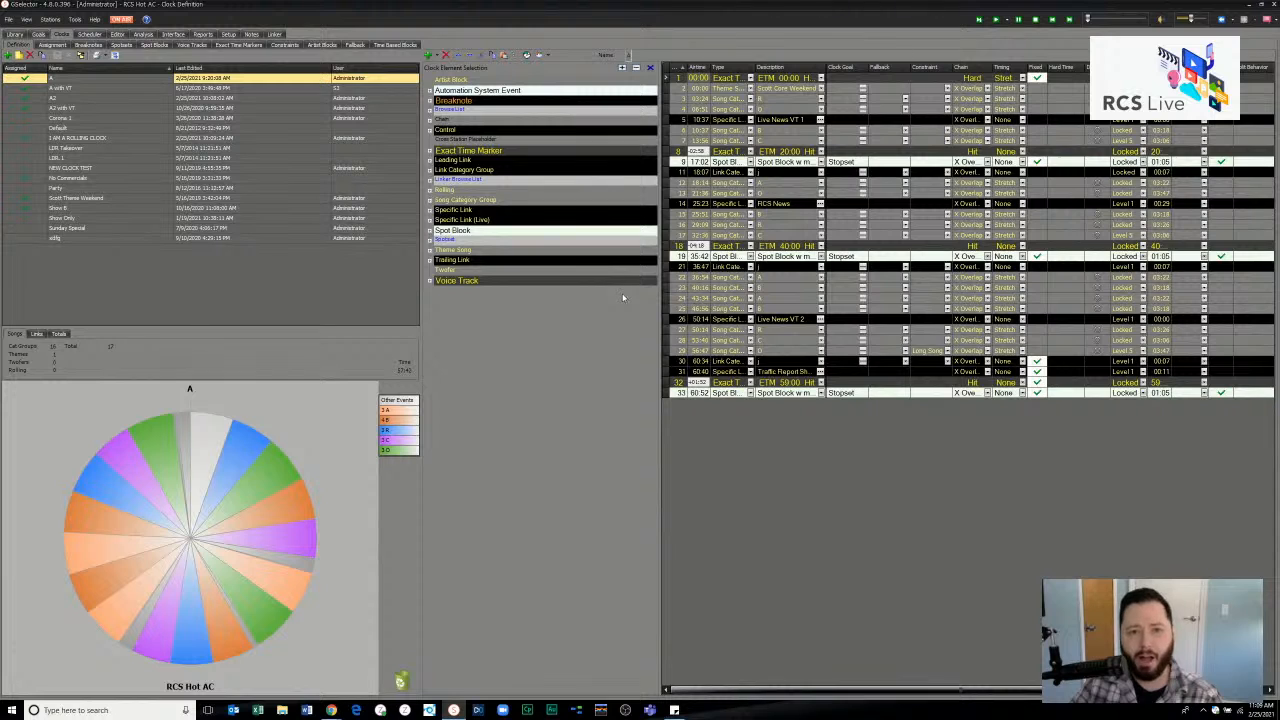
pyautogui.click(8, 56)
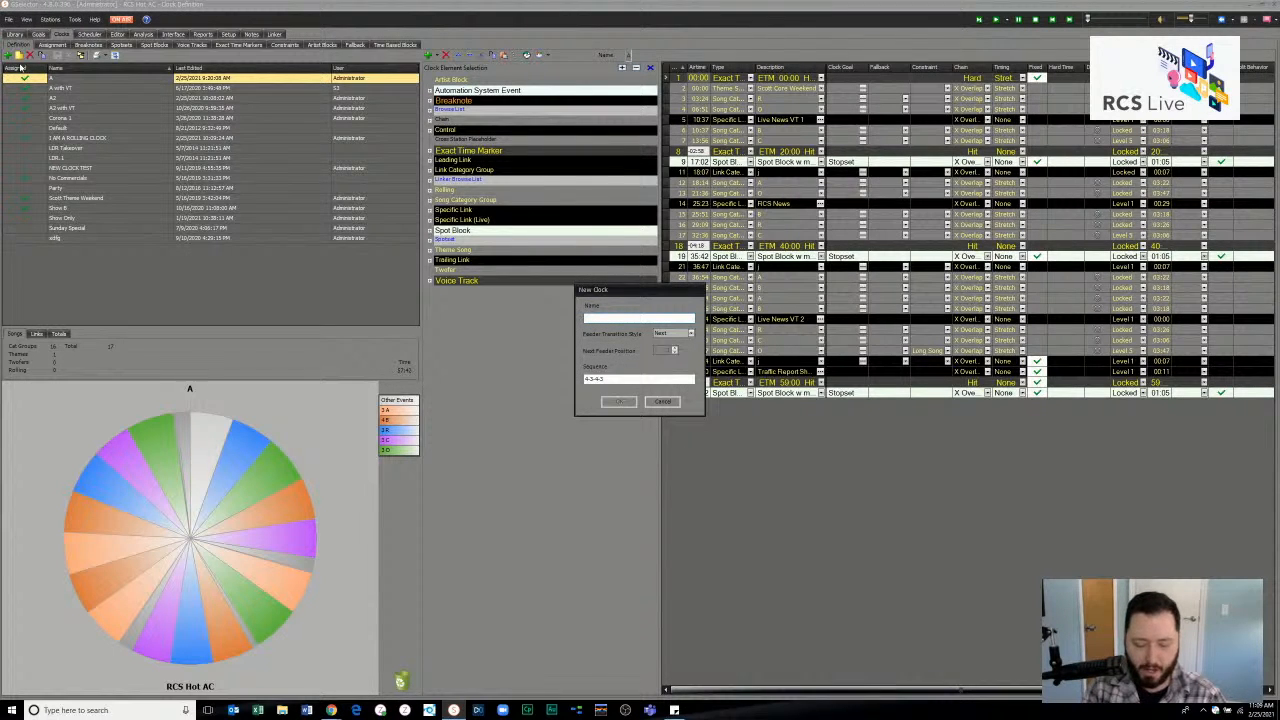
pyautogui.write('RCS Live Bla')
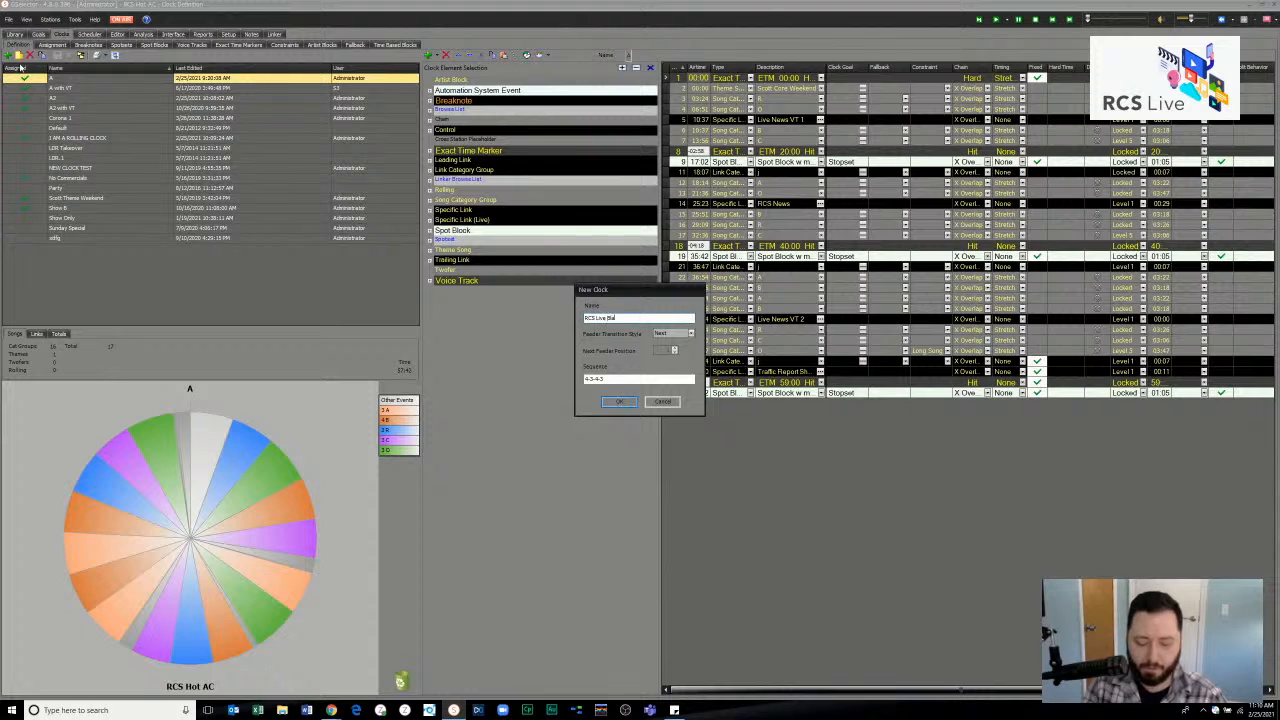
pyautogui.write('nk Clock')
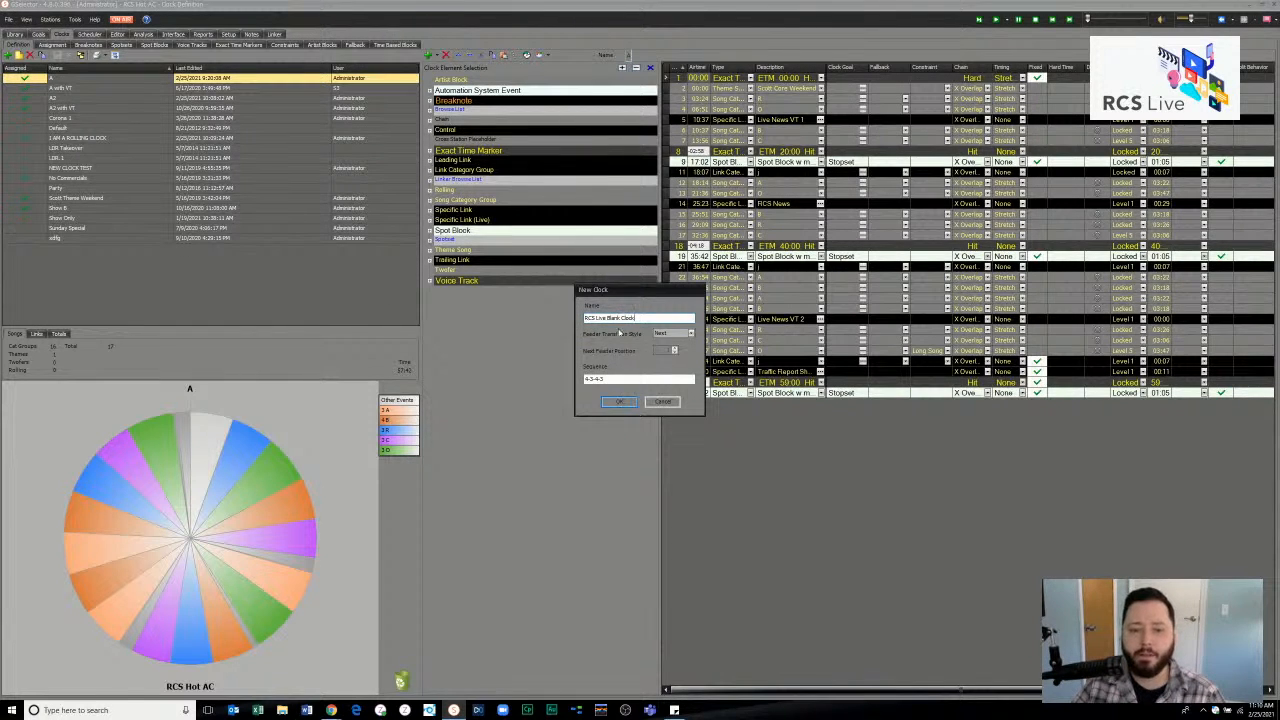
pyautogui.click(620, 403)
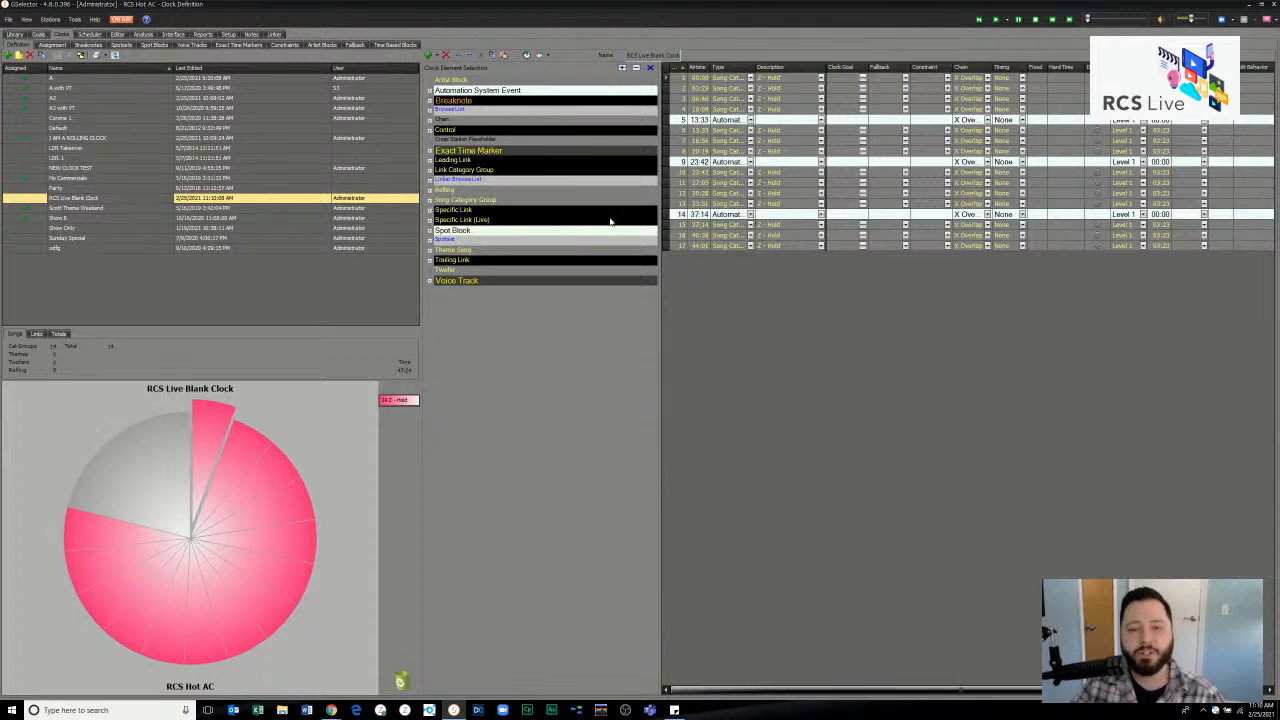
# - Delete the three automation system event rows from RCS Live Blank Clock, leaving only song positions
pyautogui.click(702, 122)
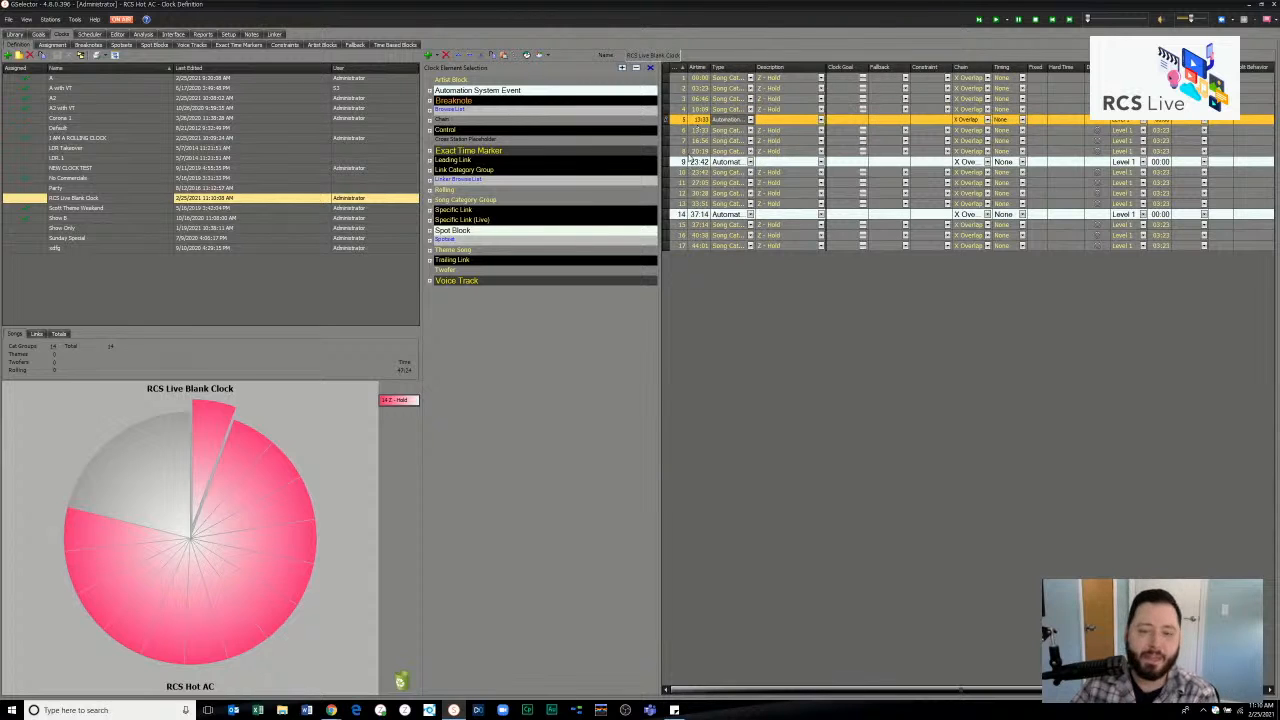
pyautogui.press('Delete')
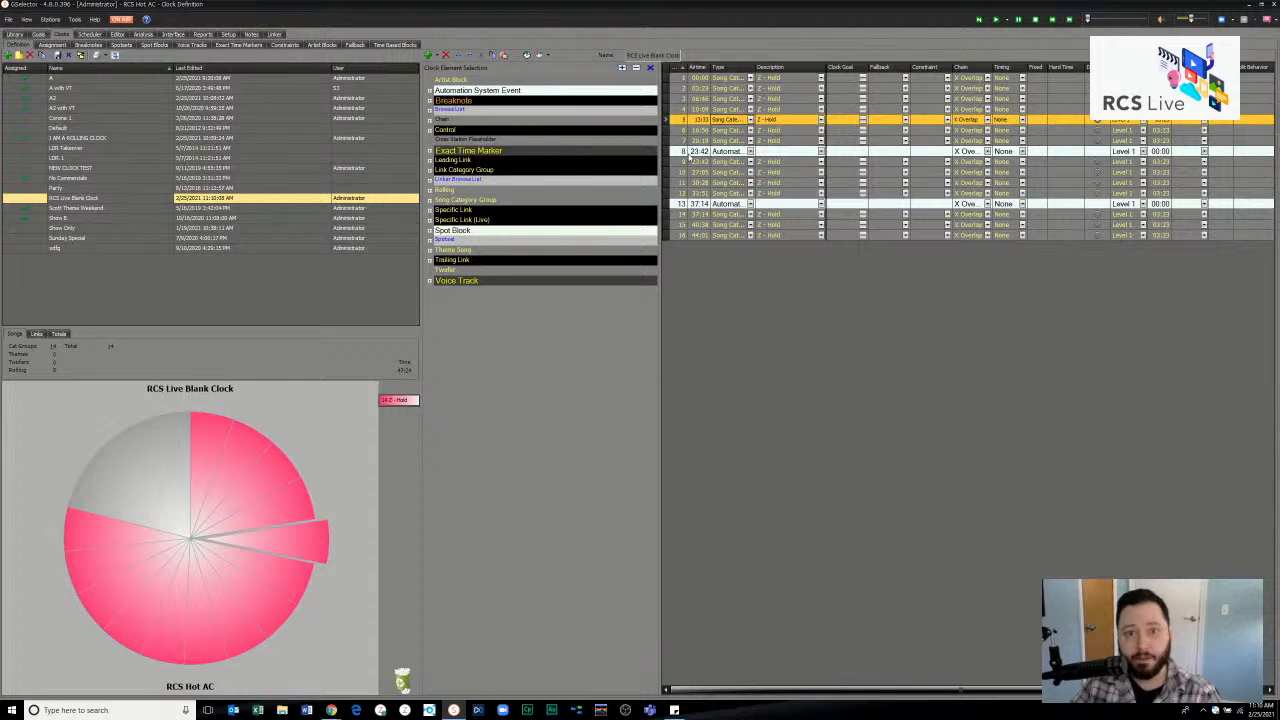
pyautogui.click(689, 152)
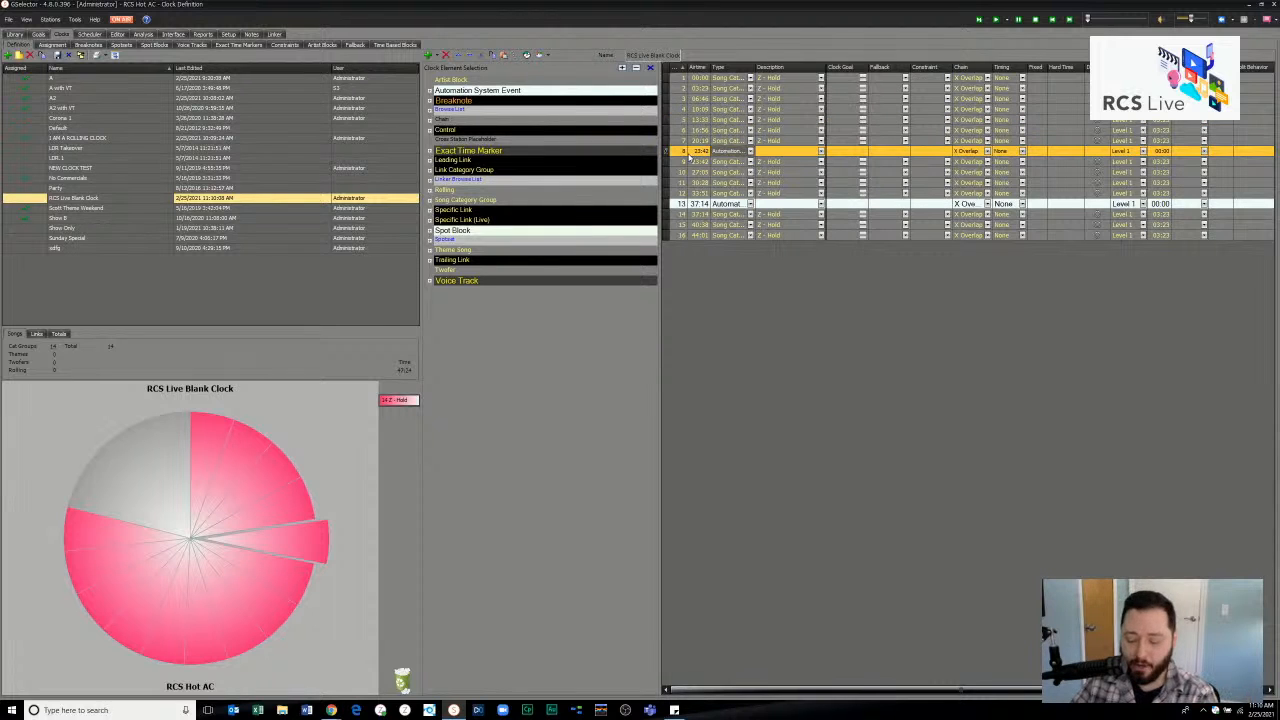
pyautogui.press('Delete')
pyautogui.click(679, 193)
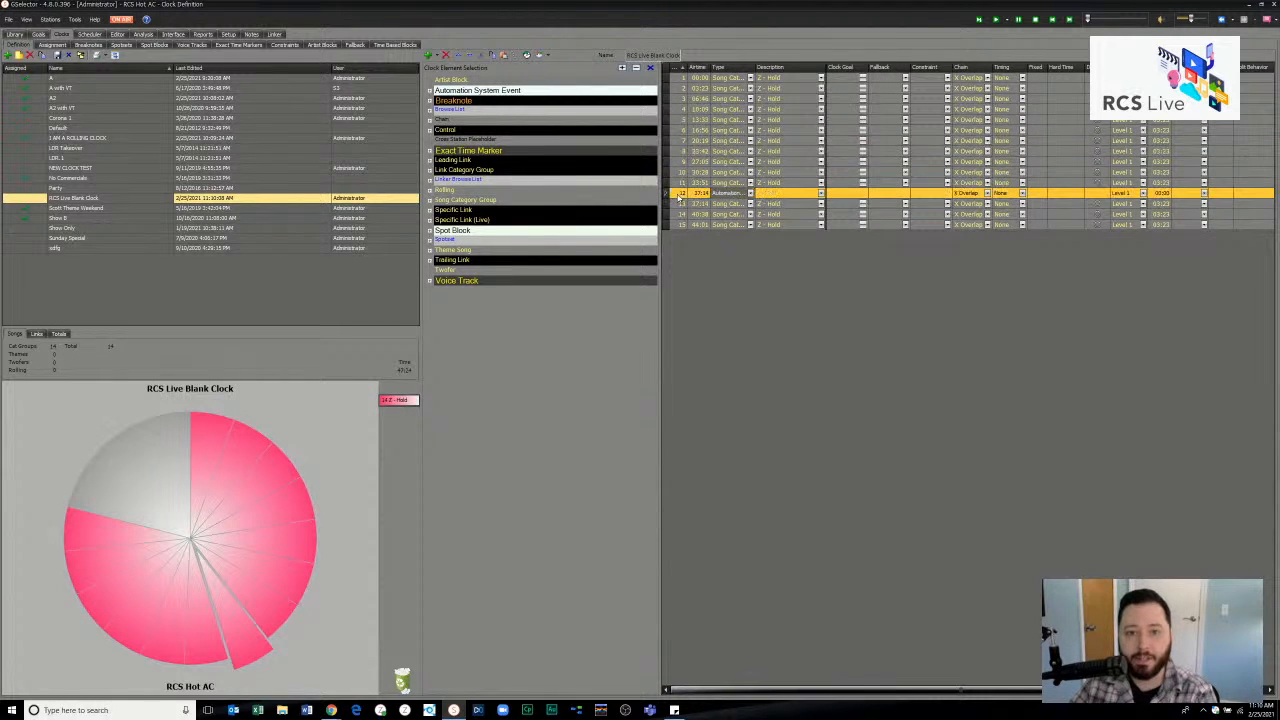
pyautogui.press('Delete')
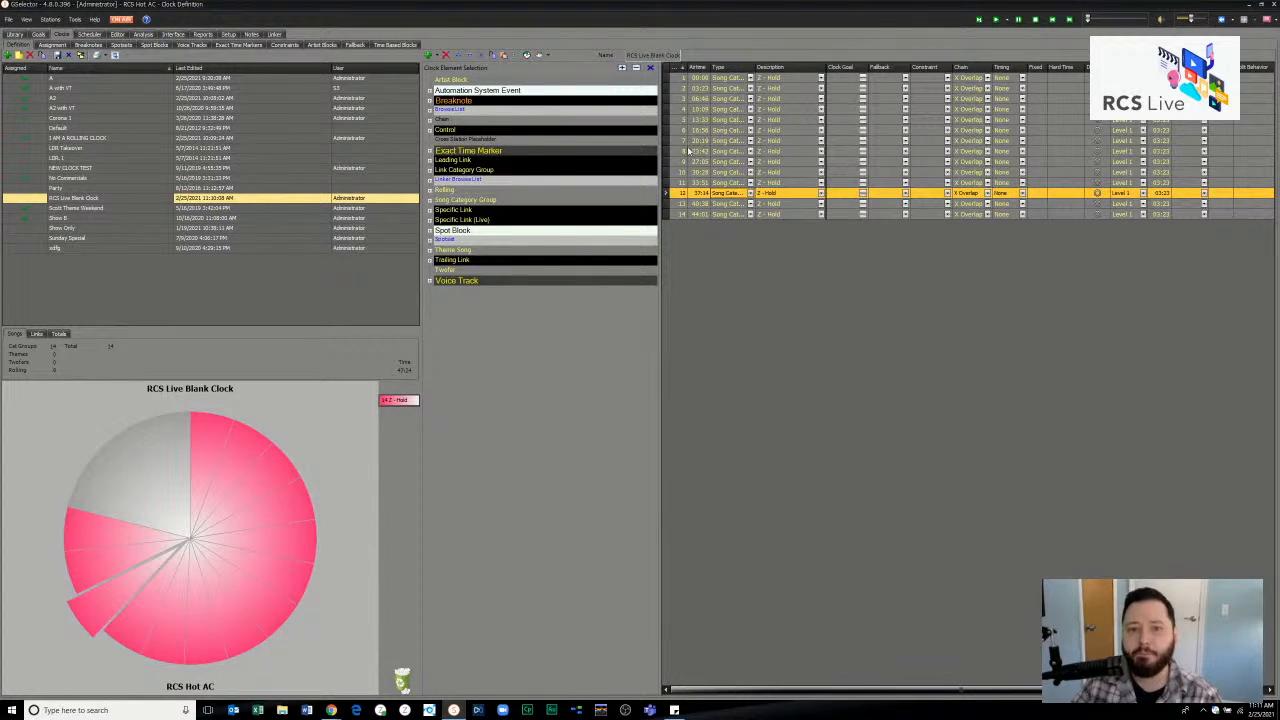
pyautogui.click(698, 80)
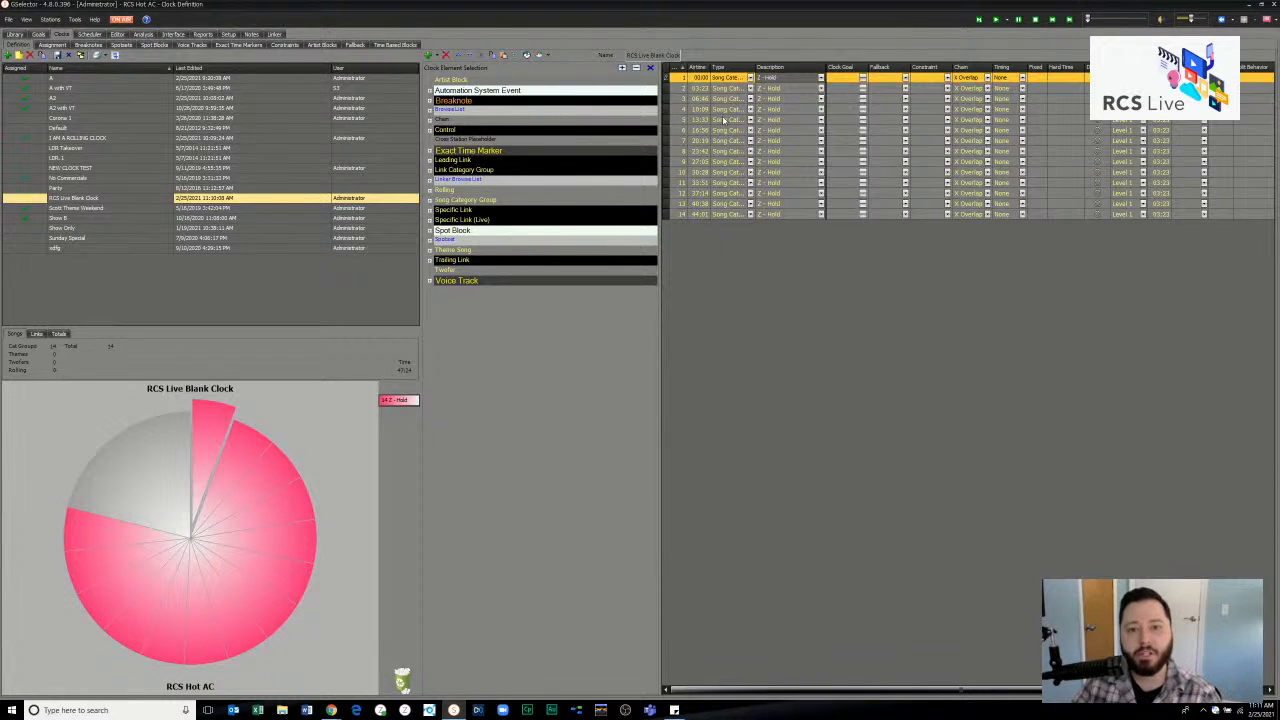
pyautogui.click(818, 174)
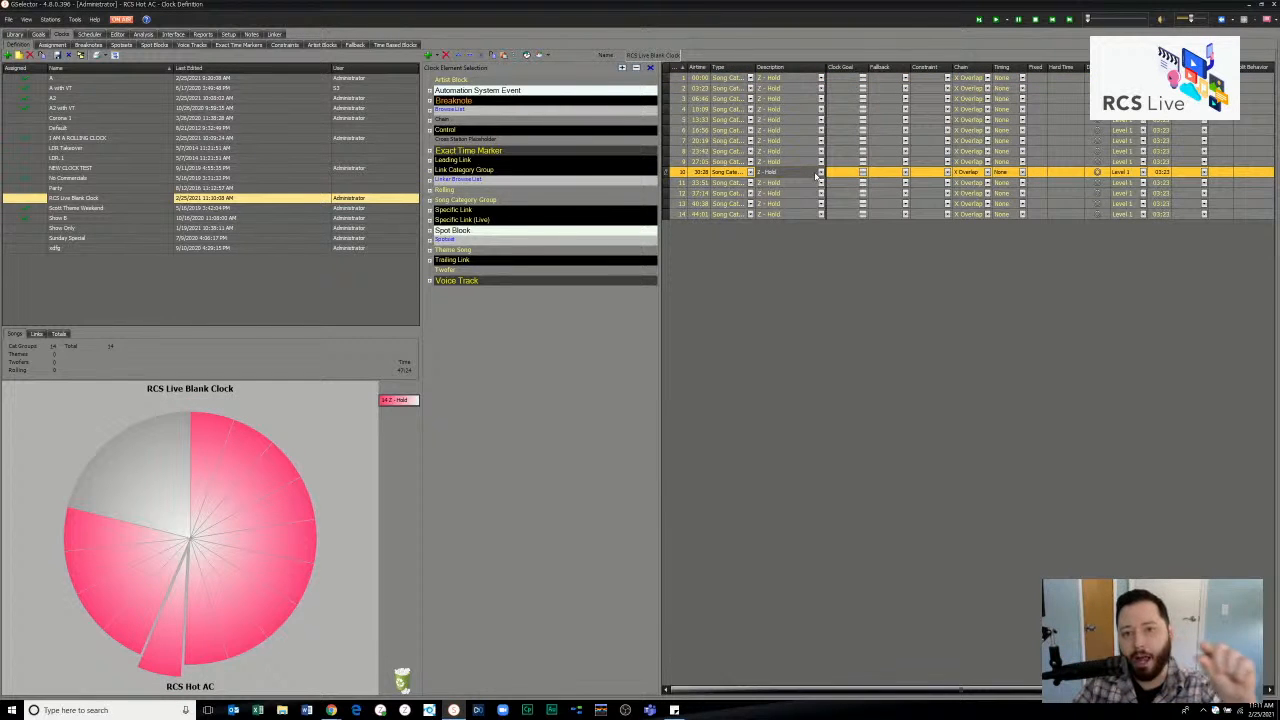
pyautogui.click(705, 110)
pyautogui.click(698, 162)
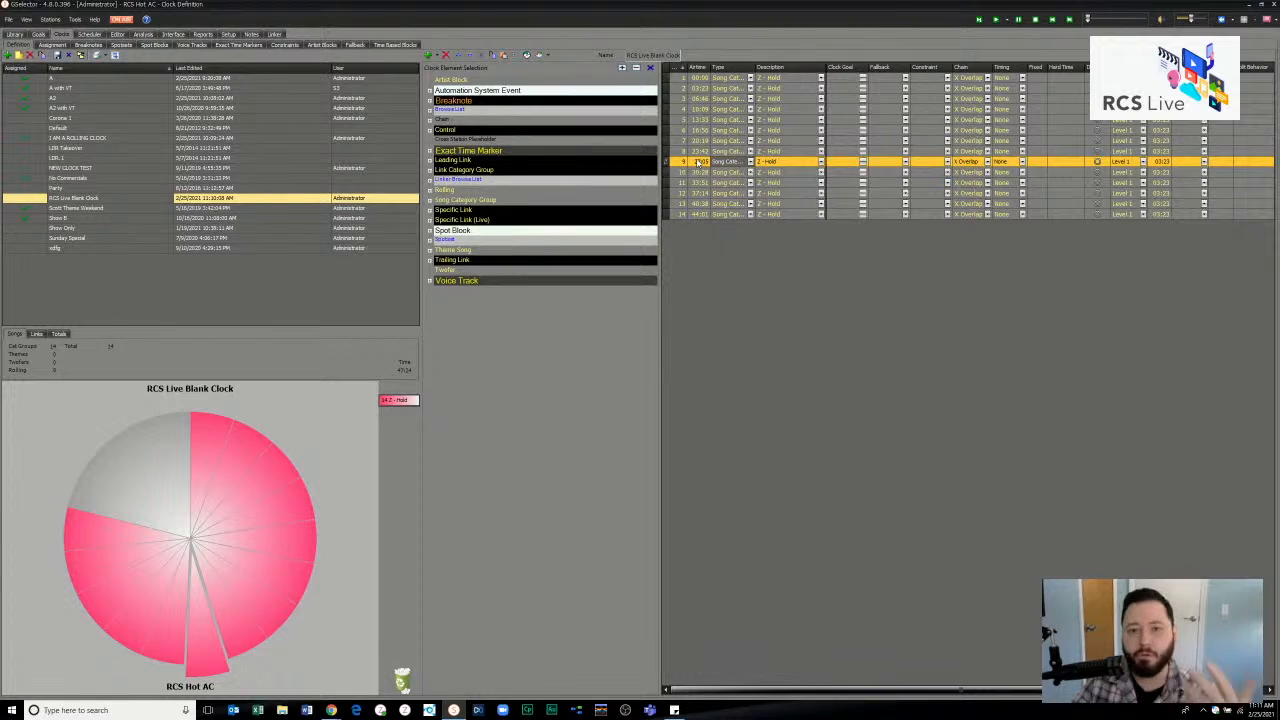
pyautogui.click(700, 172)
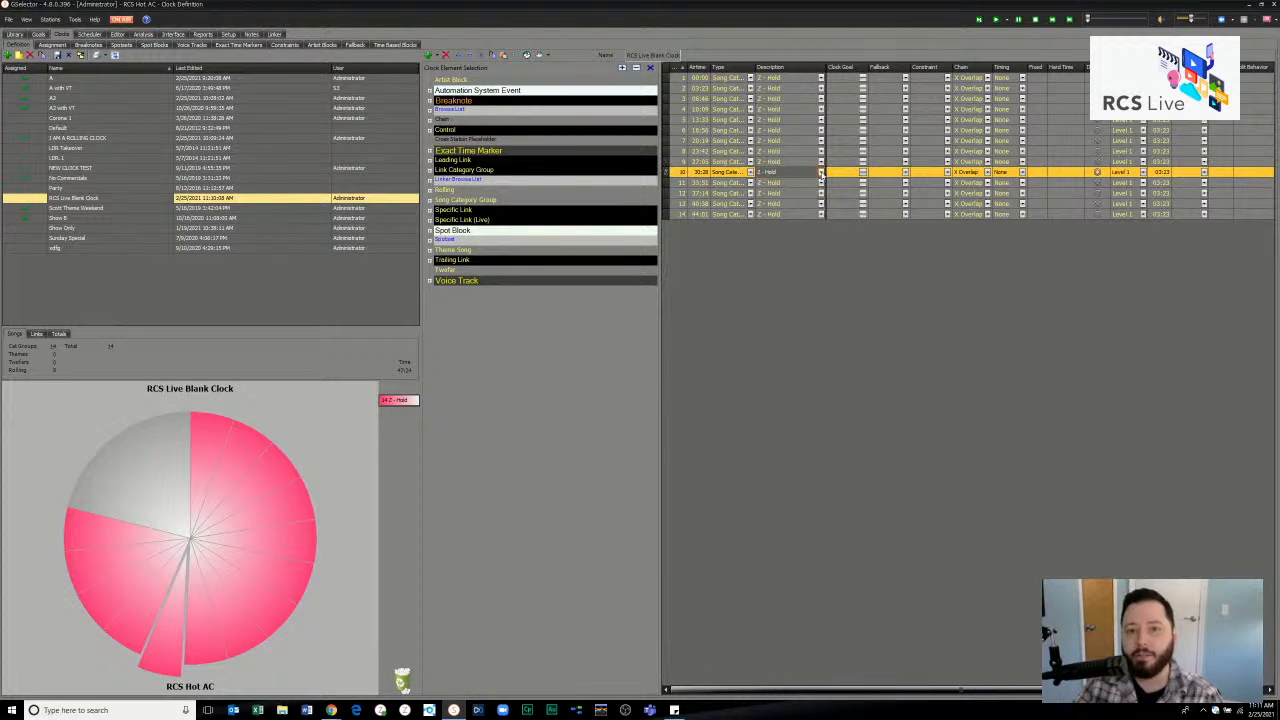
pyautogui.click(820, 173)
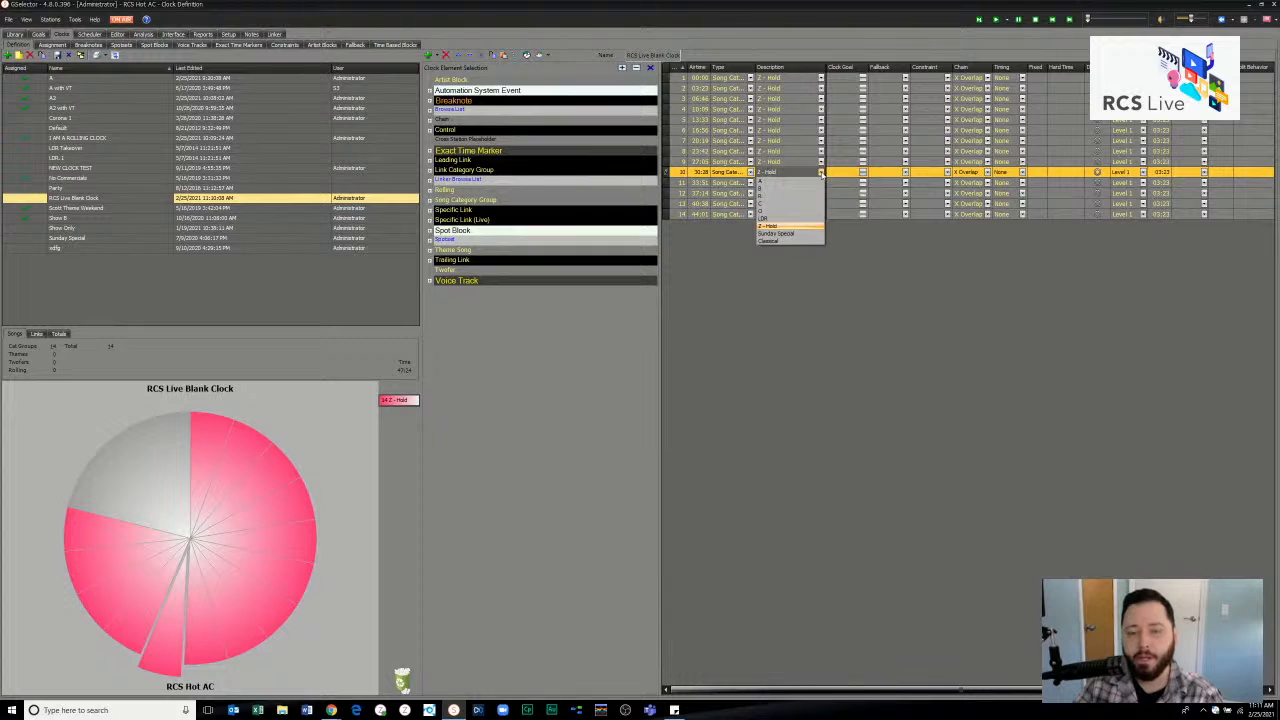
# - Set song positions 5 and 10 of RCS Live Blank Clock to category A
pyautogui.click(820, 123)
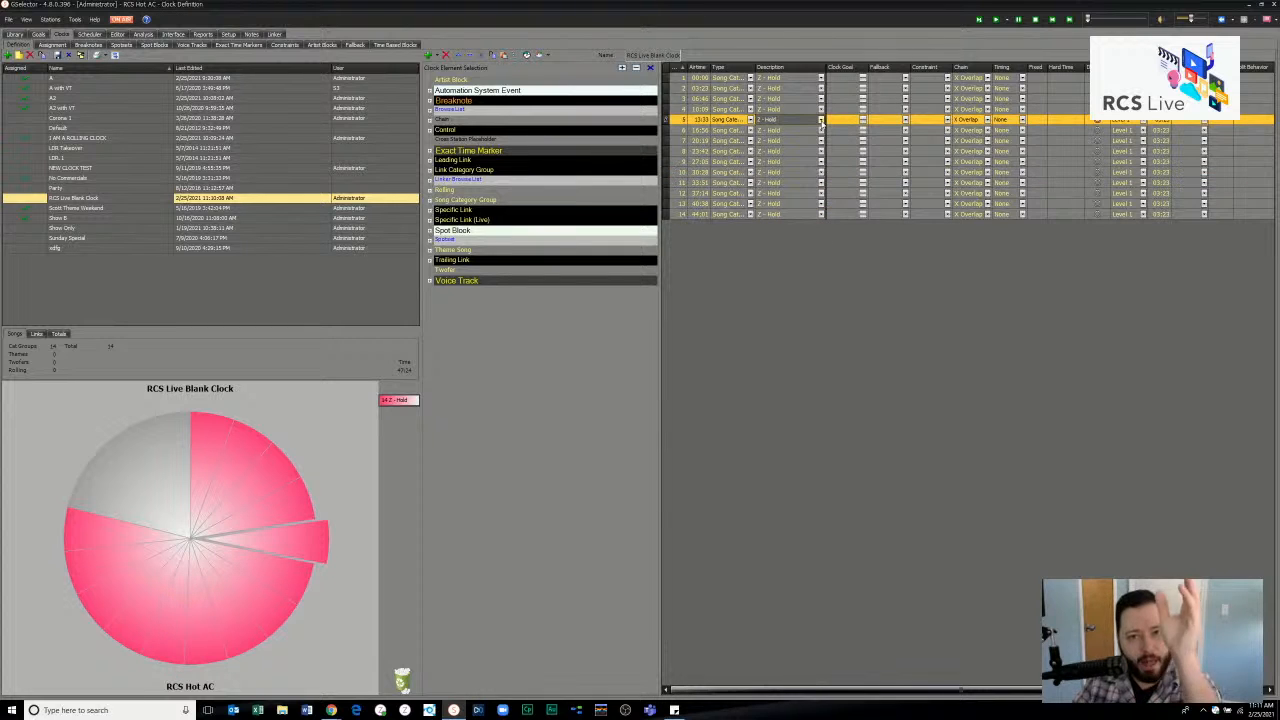
pyautogui.click(820, 120)
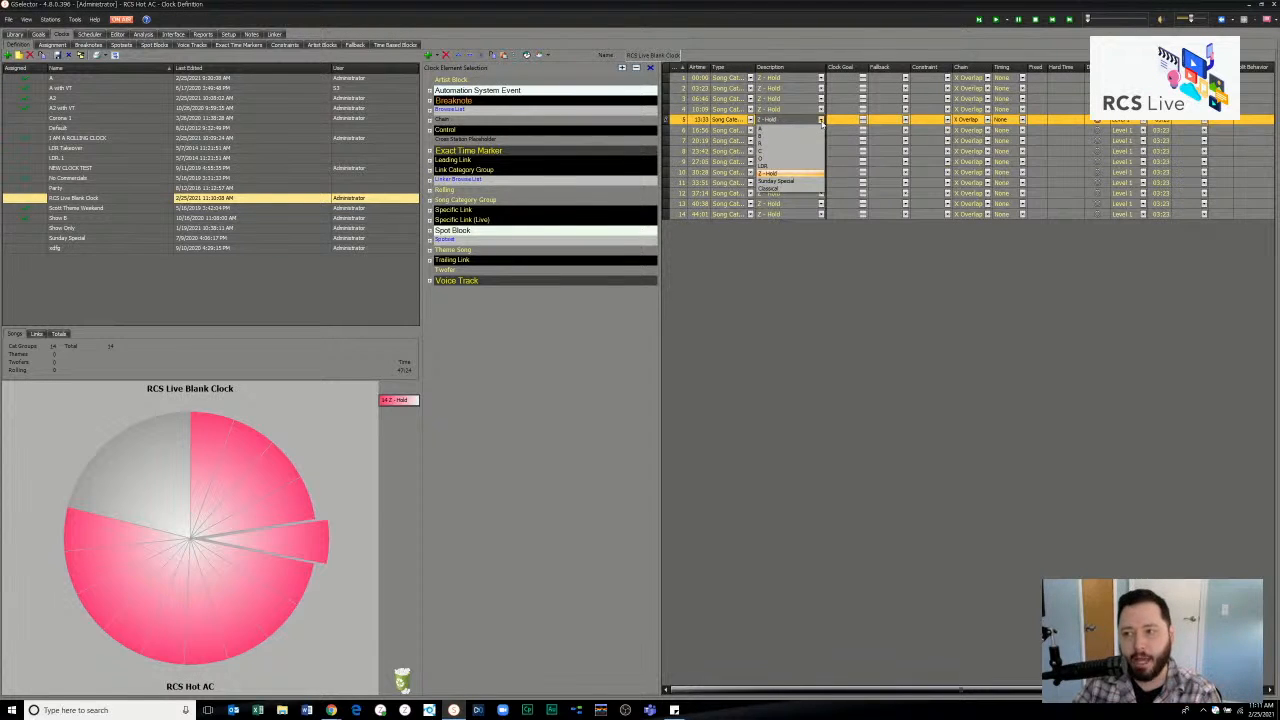
pyautogui.click(821, 121)
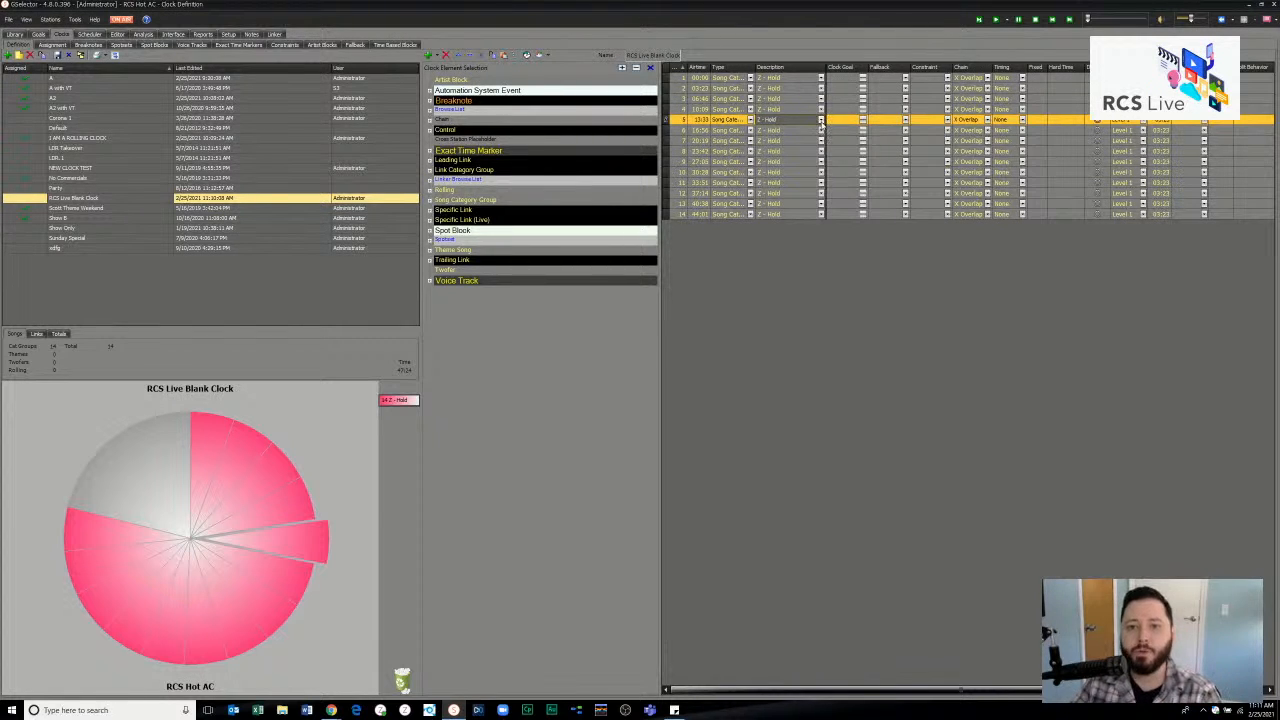
pyautogui.click(821, 120)
pyautogui.click(818, 142)
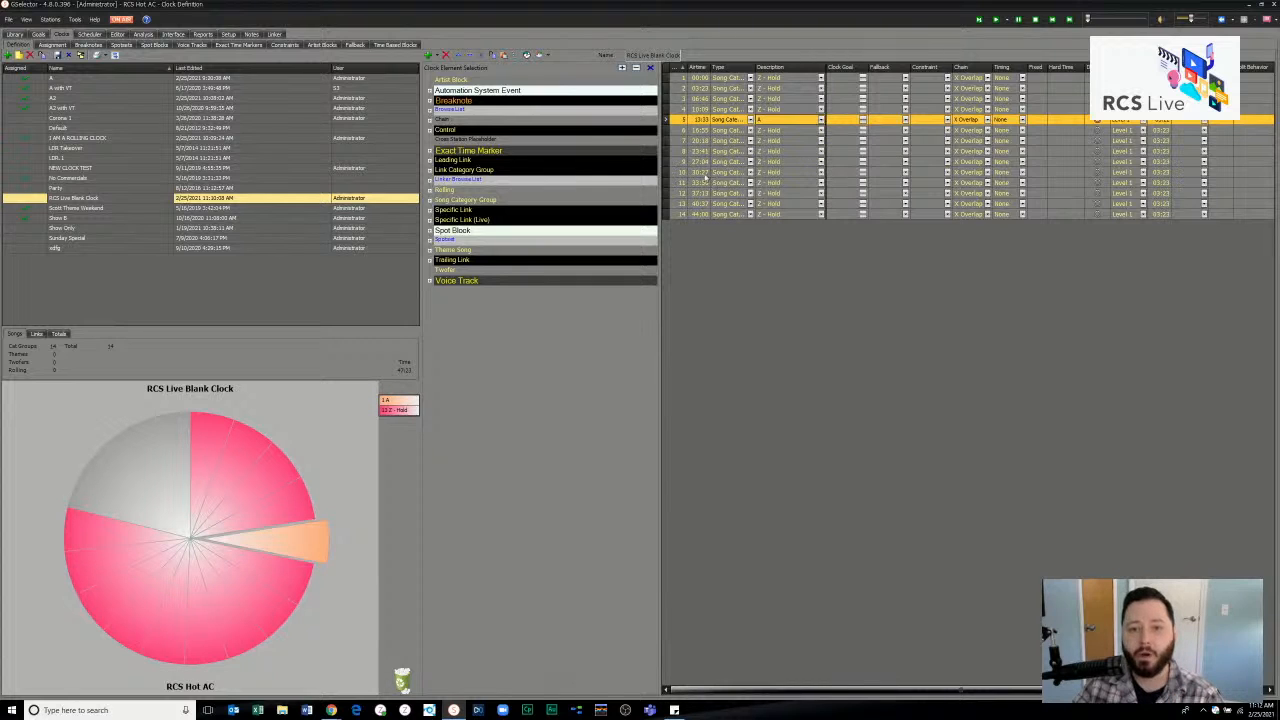
pyautogui.click(821, 172)
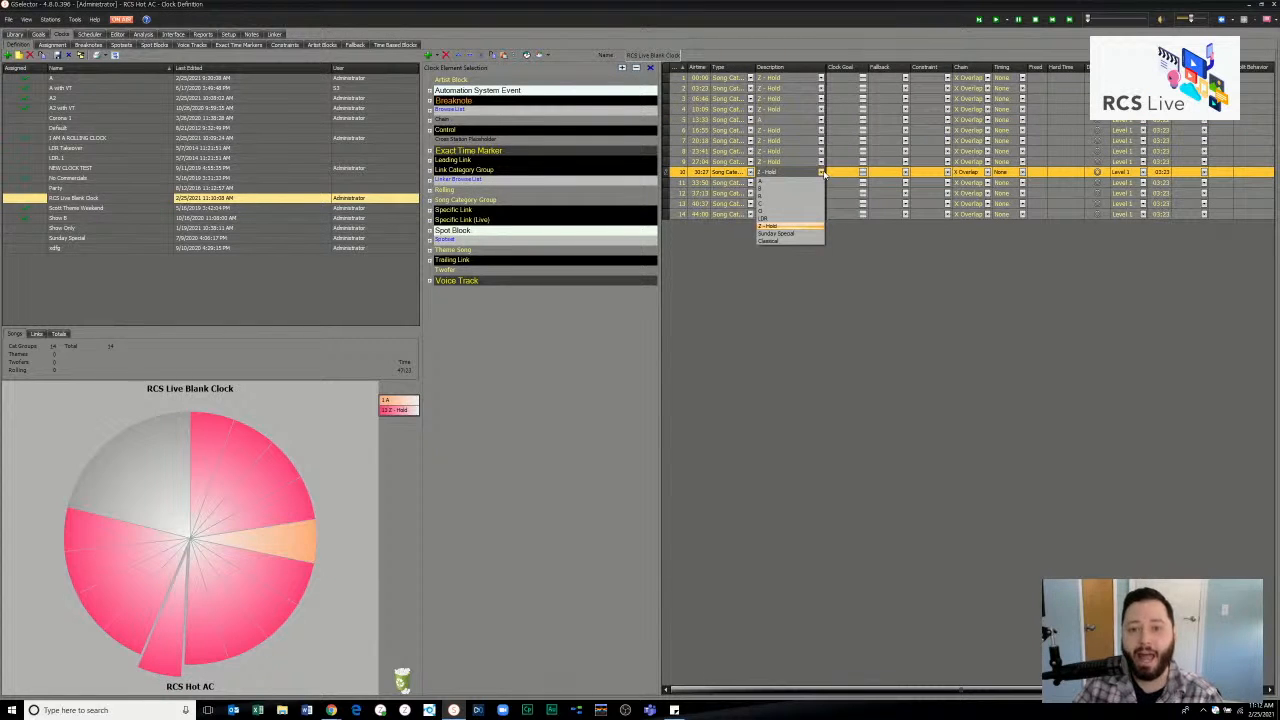
pyautogui.click(822, 181)
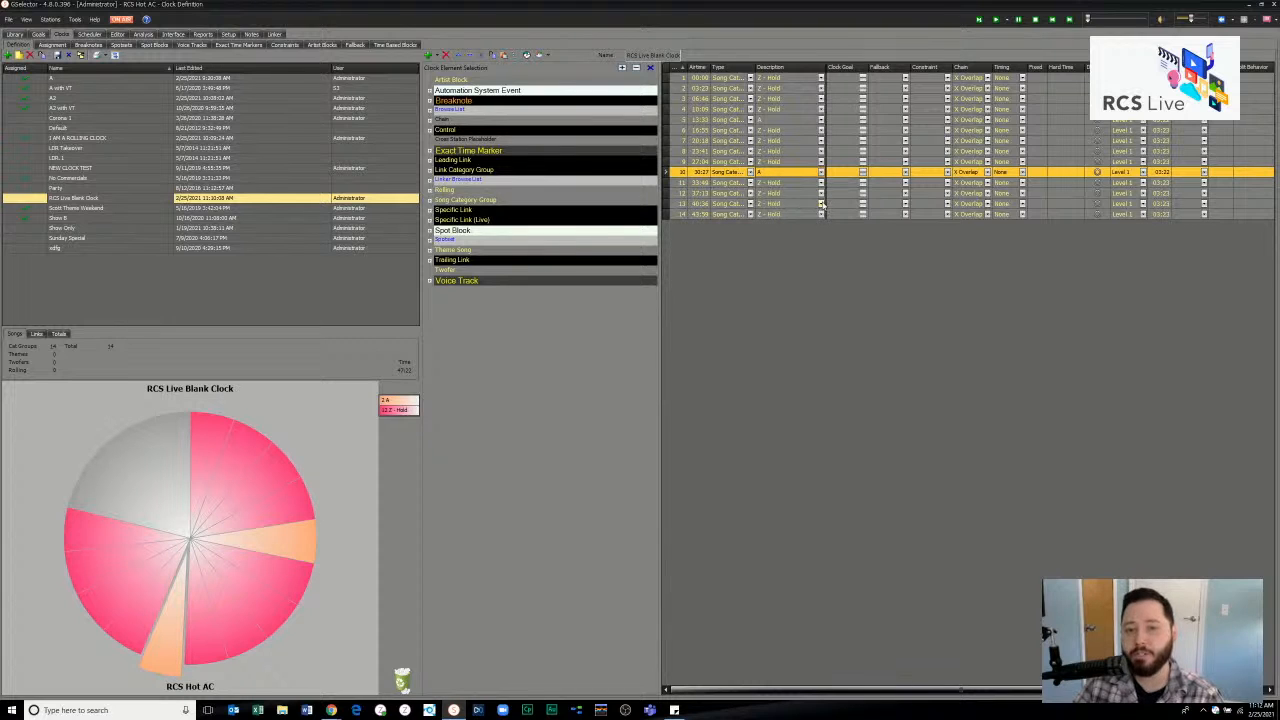
# - Assign category A to the first song position and to position 14 of the clock
pyautogui.click(822, 78)
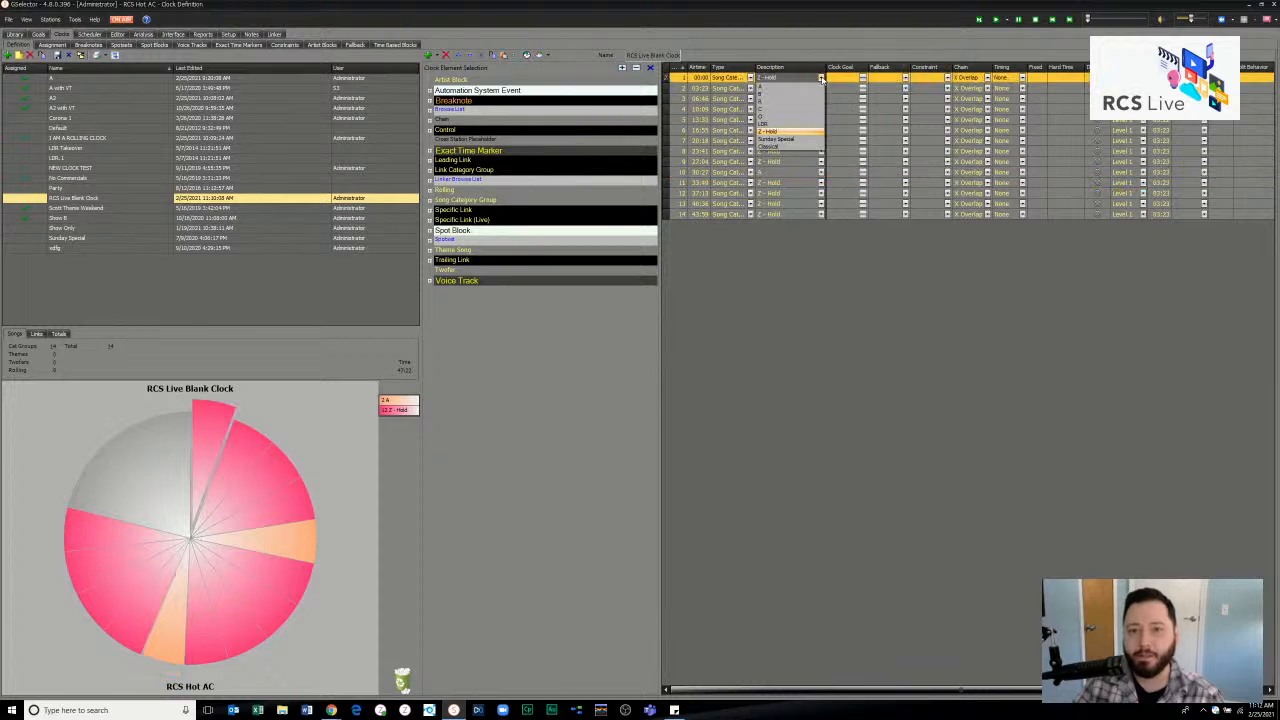
pyautogui.click(816, 88)
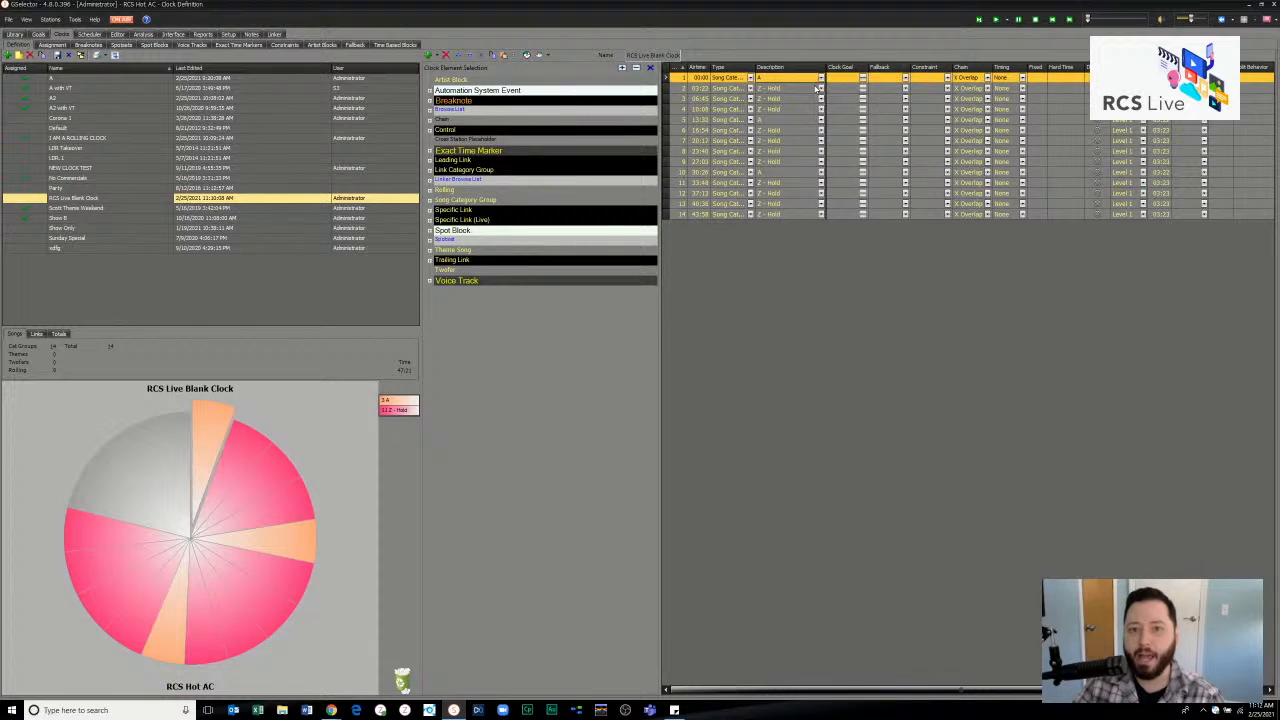
pyautogui.click(821, 214)
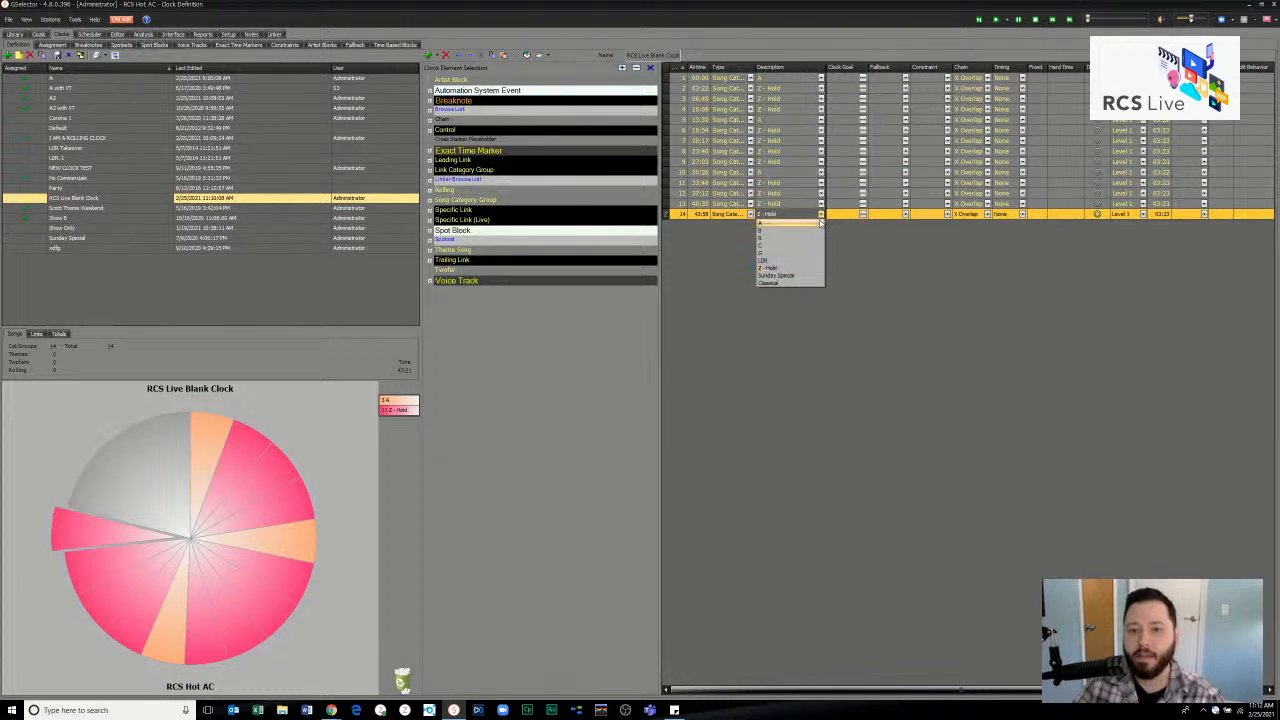
pyautogui.click(819, 223)
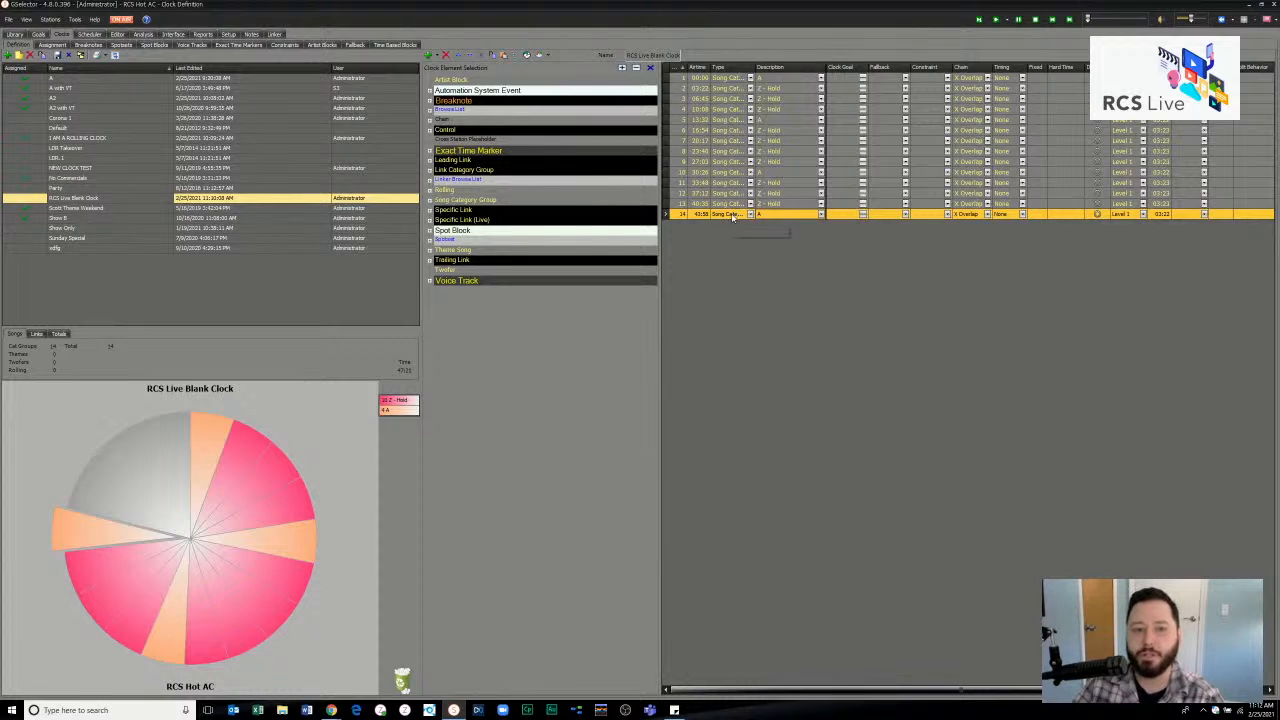
# - Expand the Song Category Group elements and add a Classical entry after the clock's last song position
pyautogui.click(516, 55)
pyautogui.click(516, 55)
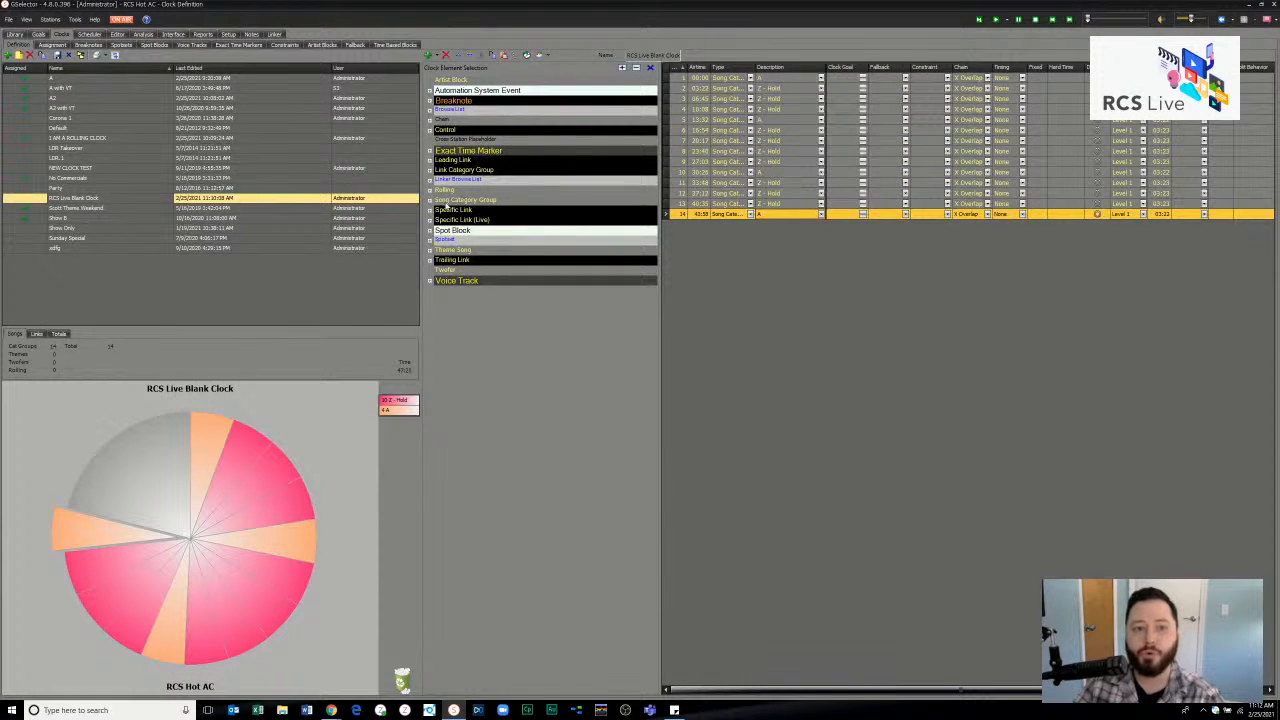
pyautogui.click(430, 201)
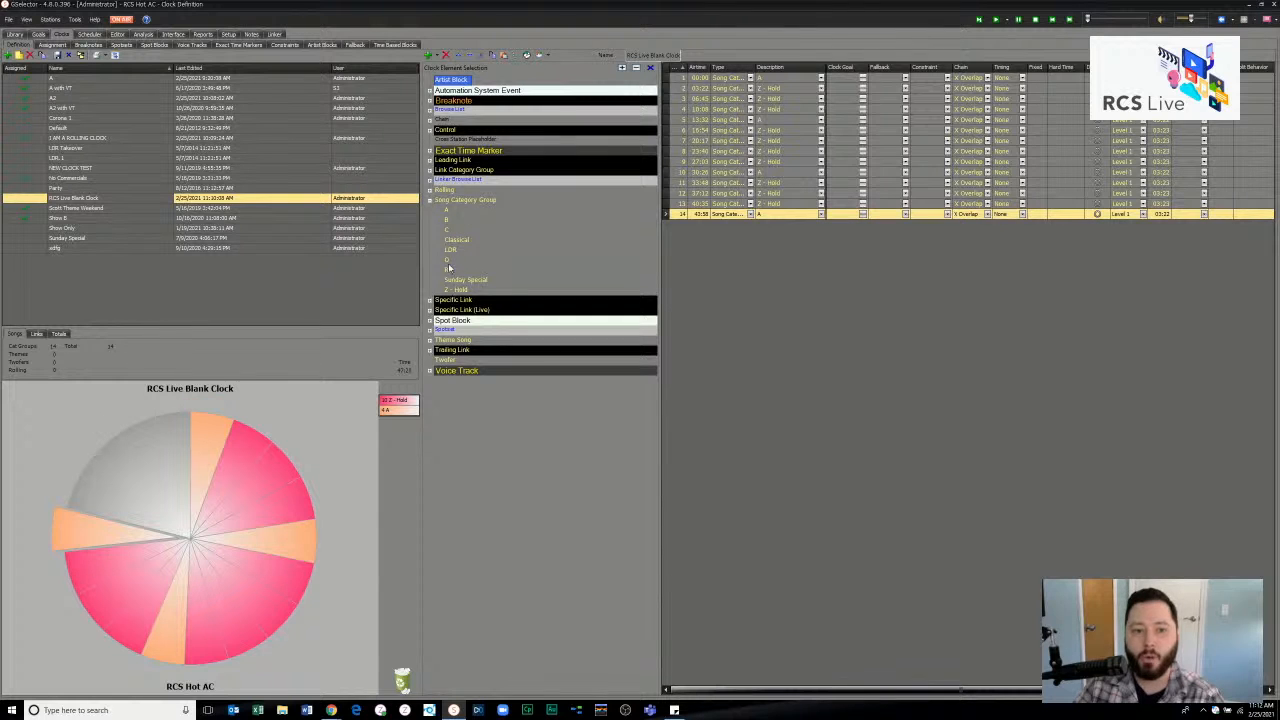
pyautogui.click(447, 211)
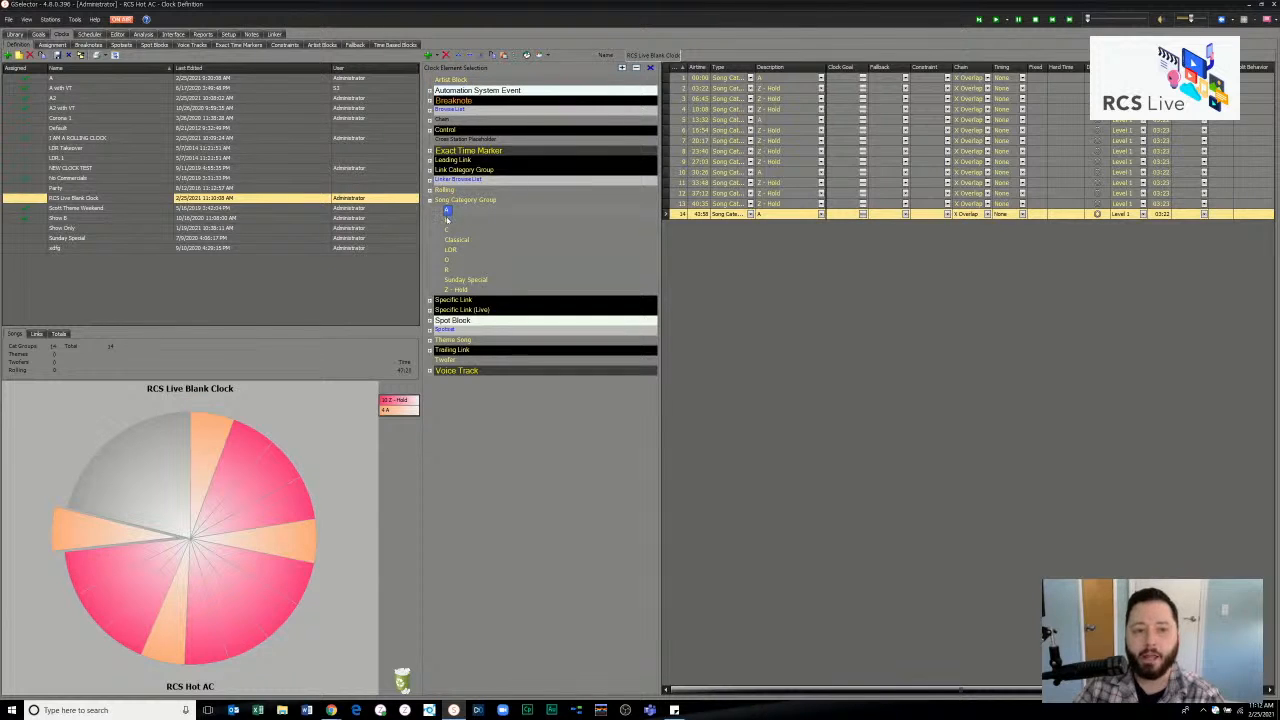
pyautogui.click(458, 241)
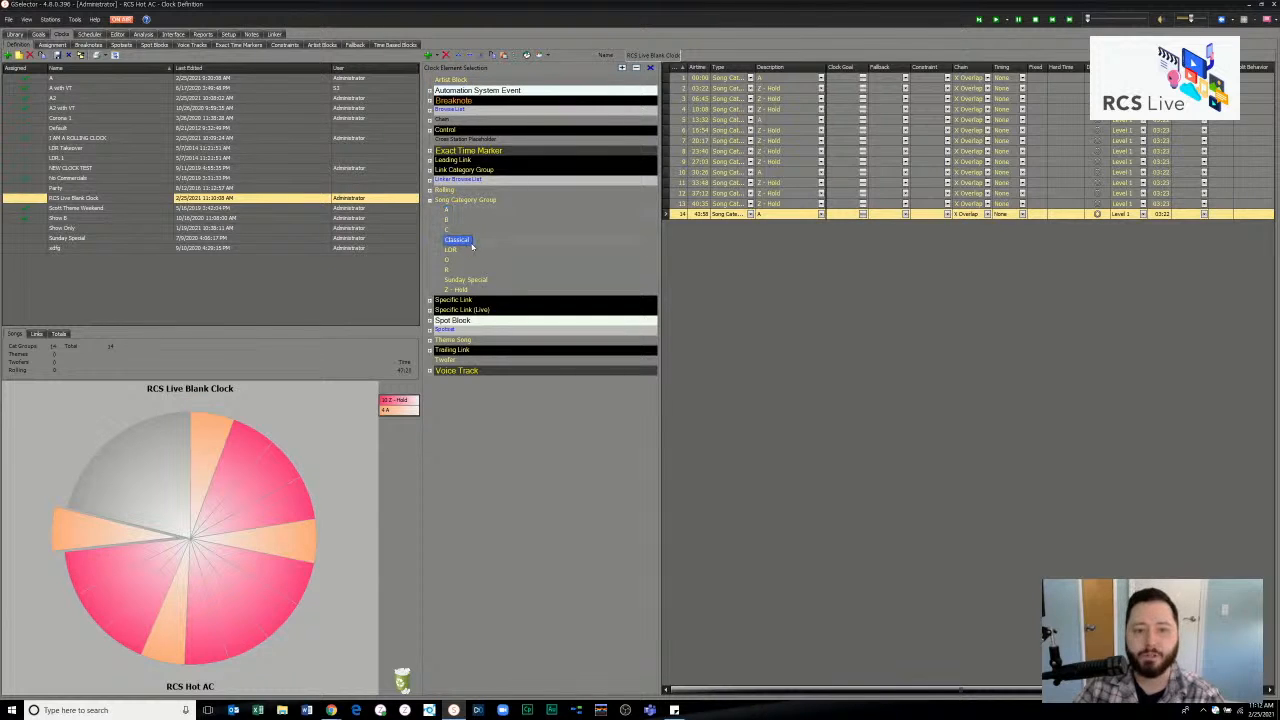
pyautogui.click(753, 248)
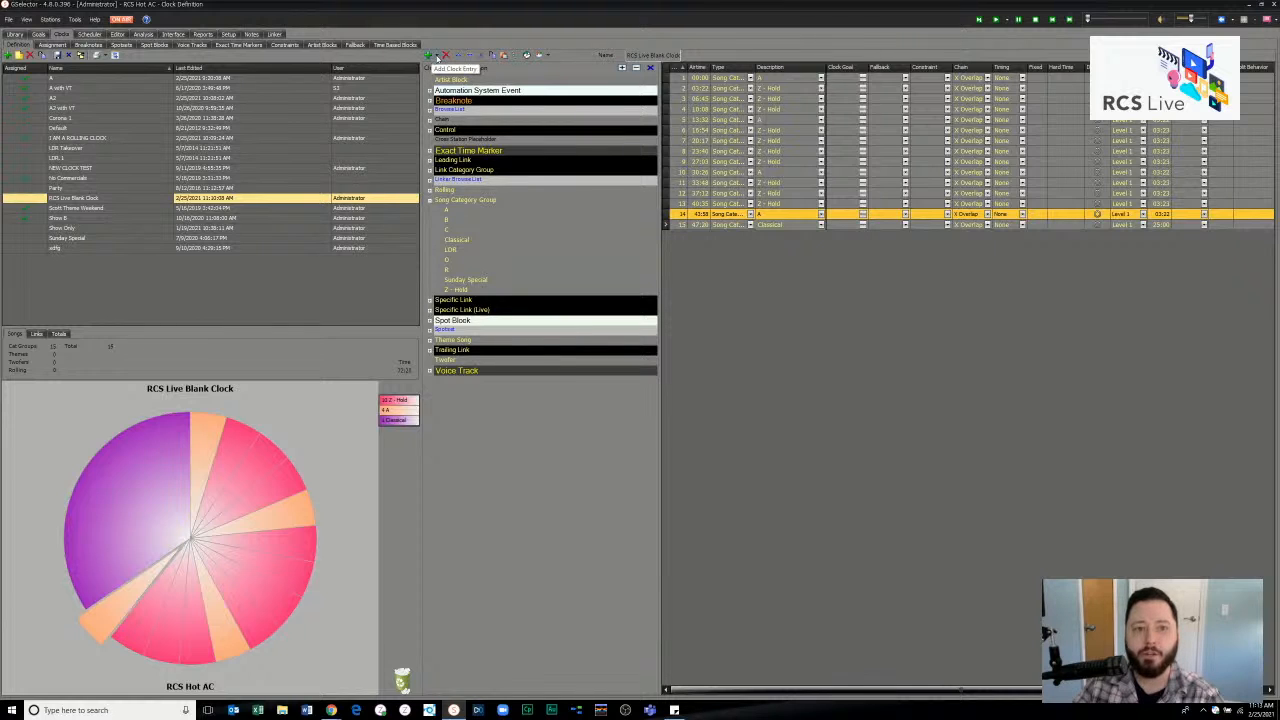
# - Add another Song Category Group entry at the end of the clock and set its category to A
pyautogui.click(436, 57)
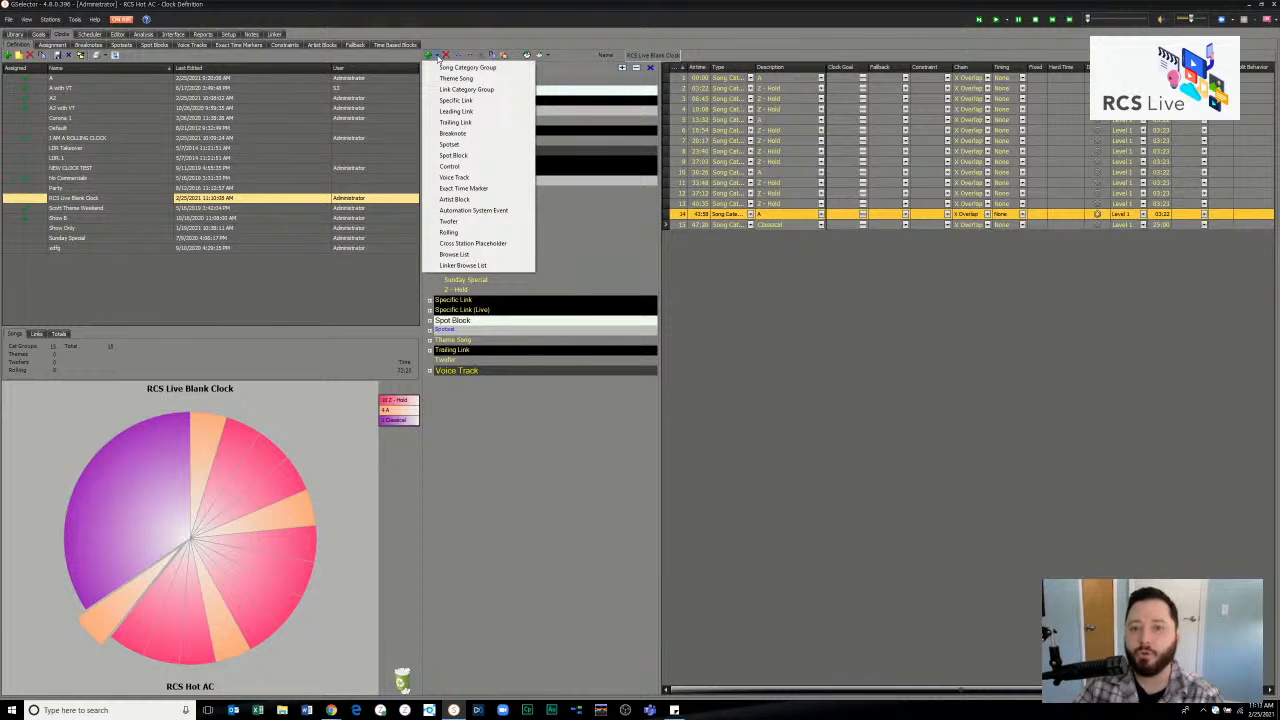
pyautogui.click(440, 67)
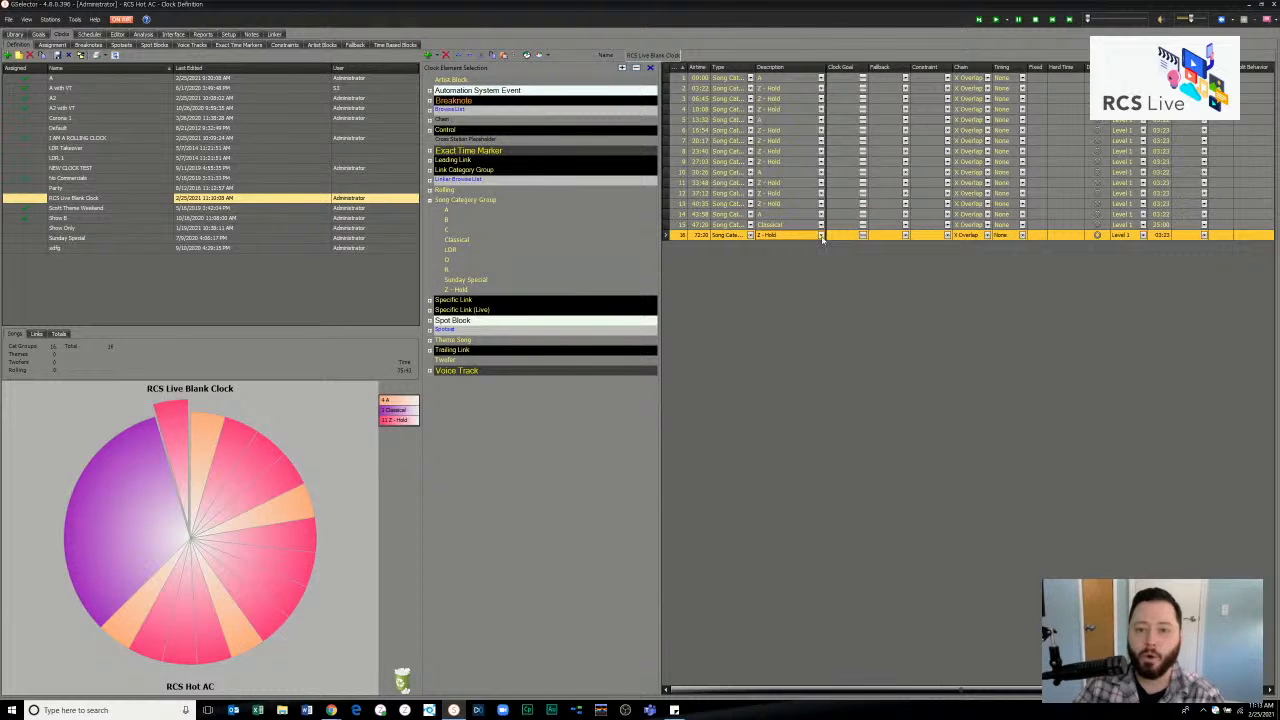
pyautogui.click(822, 238)
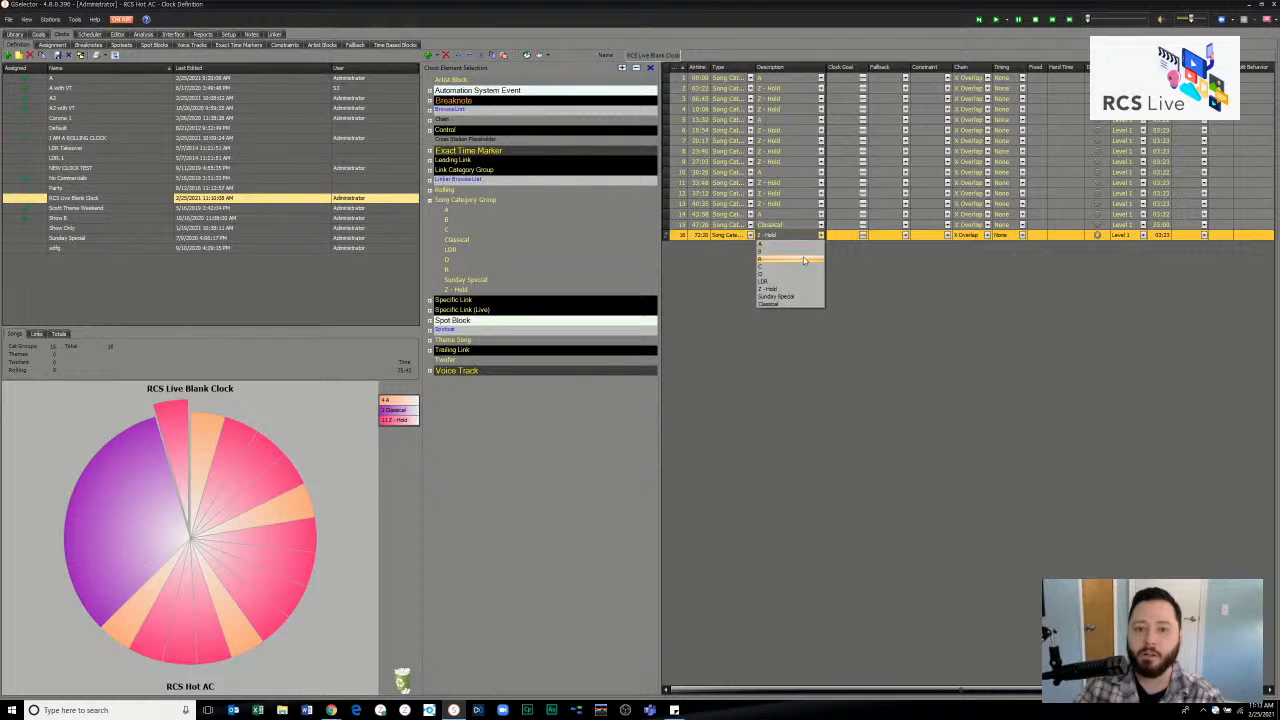
pyautogui.click(806, 249)
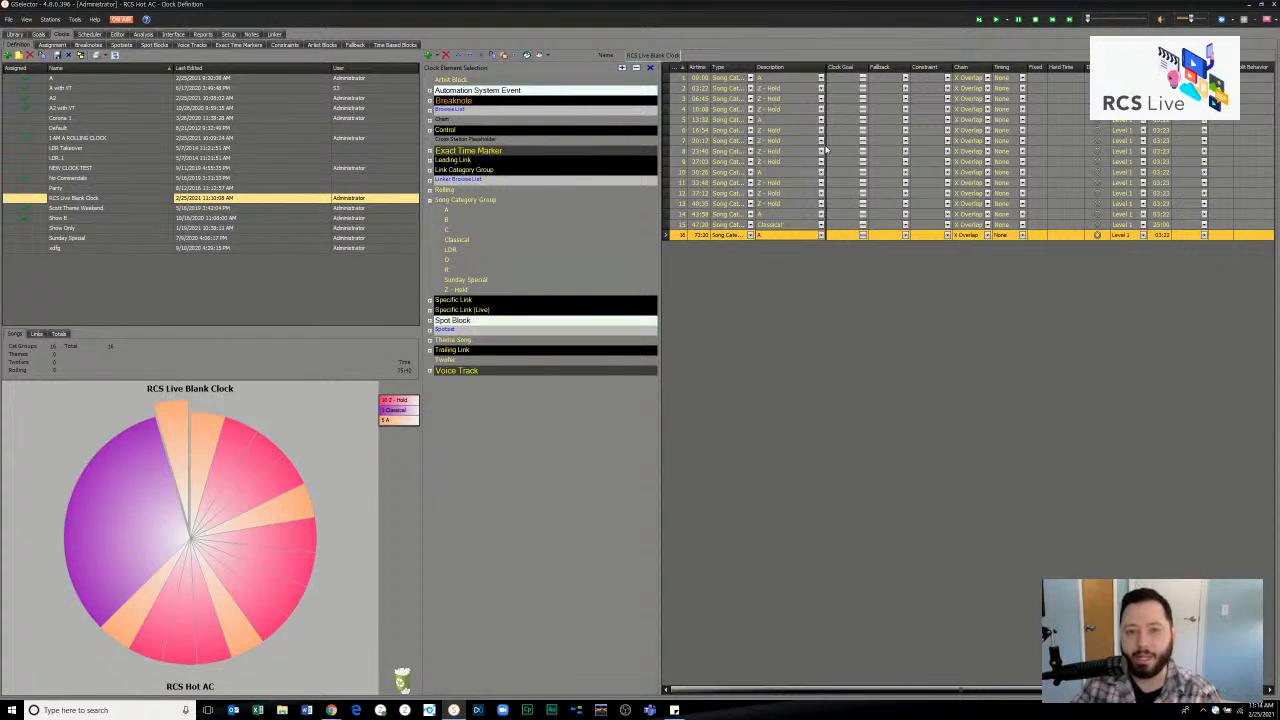
# - Examine the airtimes, categories and runtimes of the clock's opening song positions and its last two entries
pyautogui.click(681, 133)
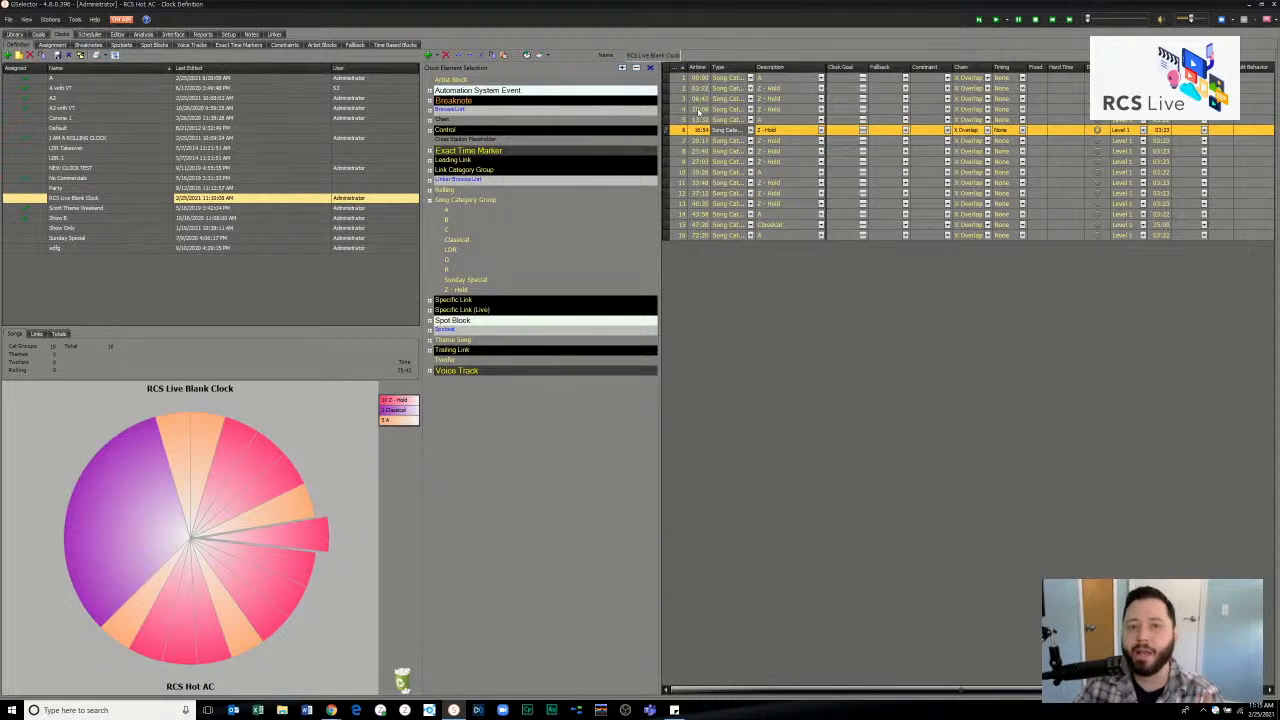
pyautogui.click(704, 79)
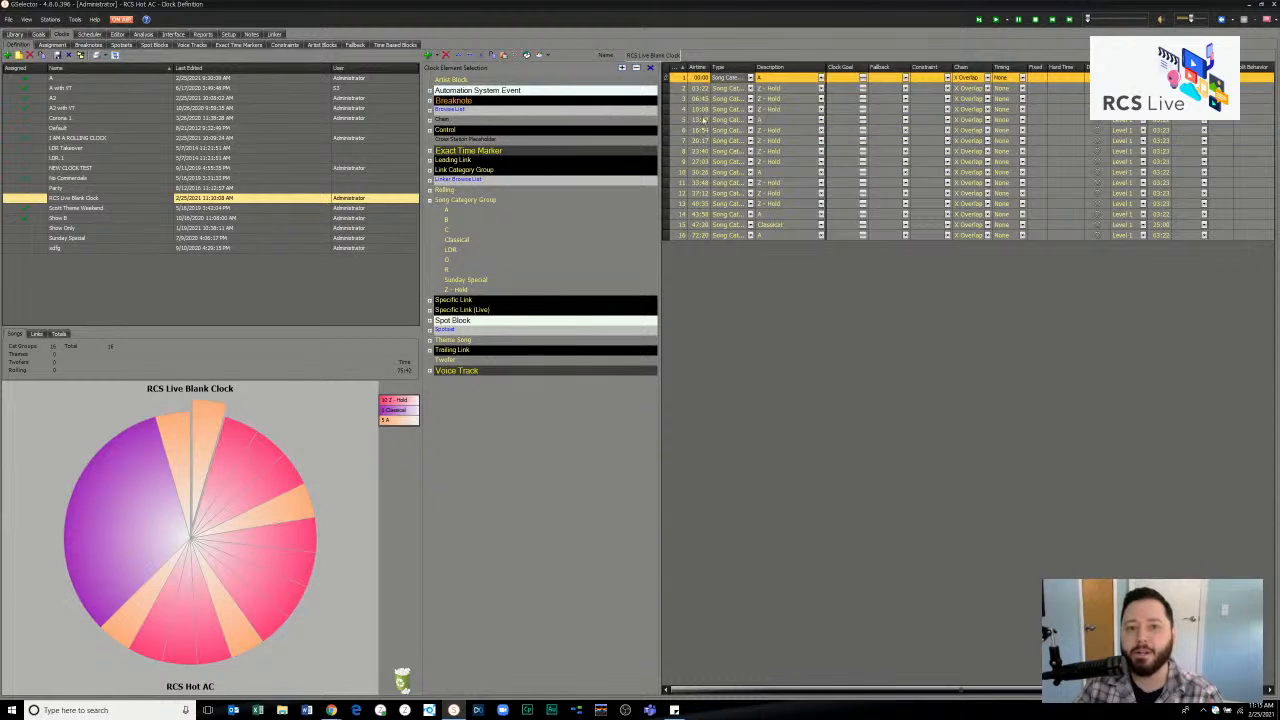
pyautogui.click(704, 90)
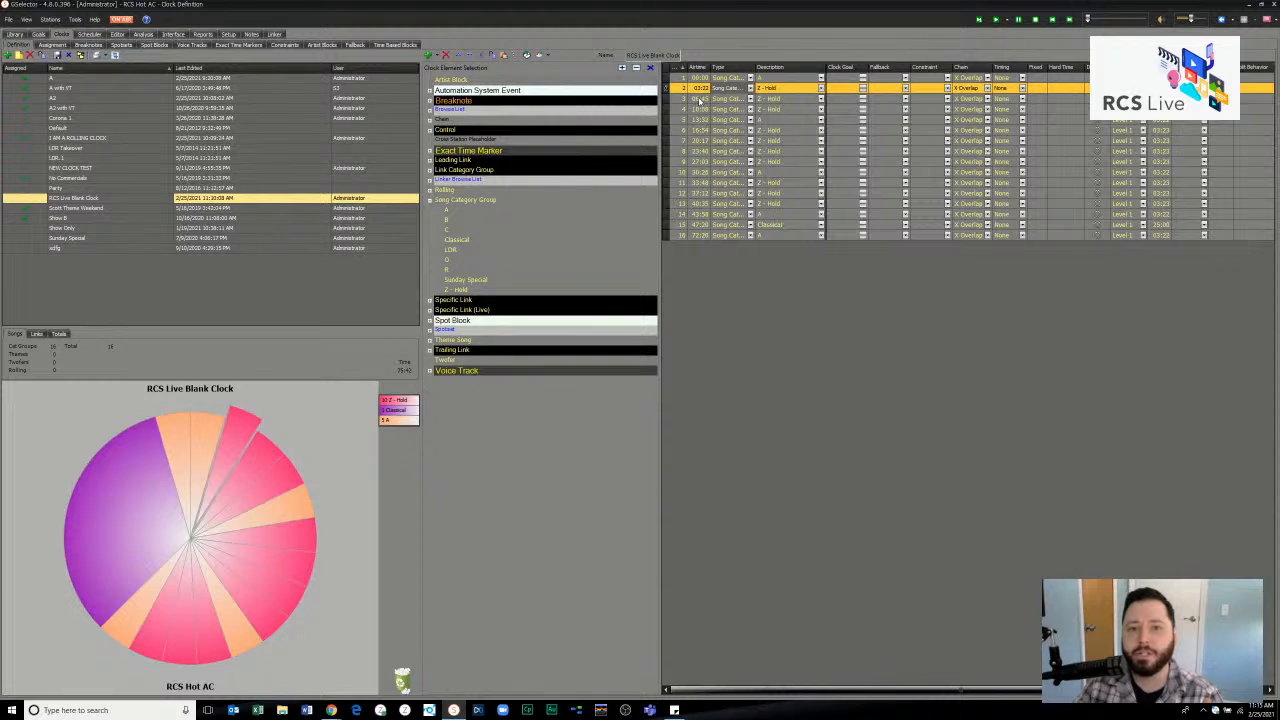
pyautogui.click(699, 99)
pyautogui.click(698, 110)
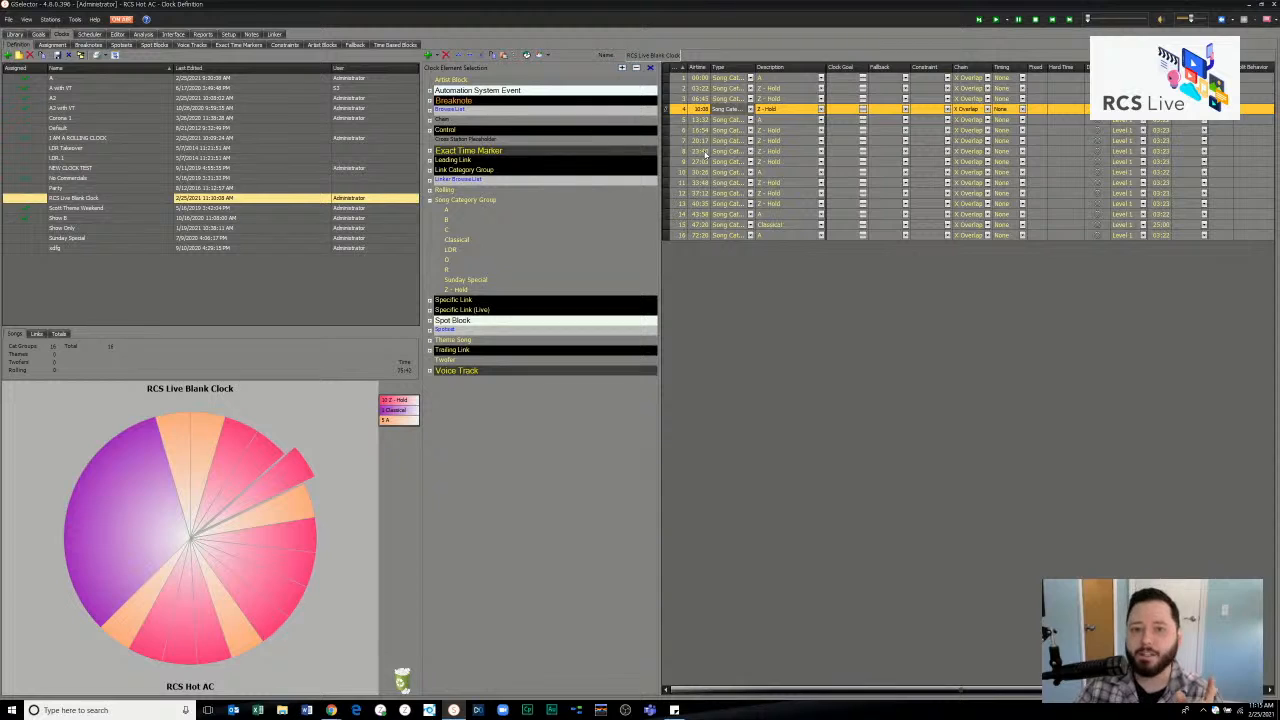
pyautogui.click(780, 80)
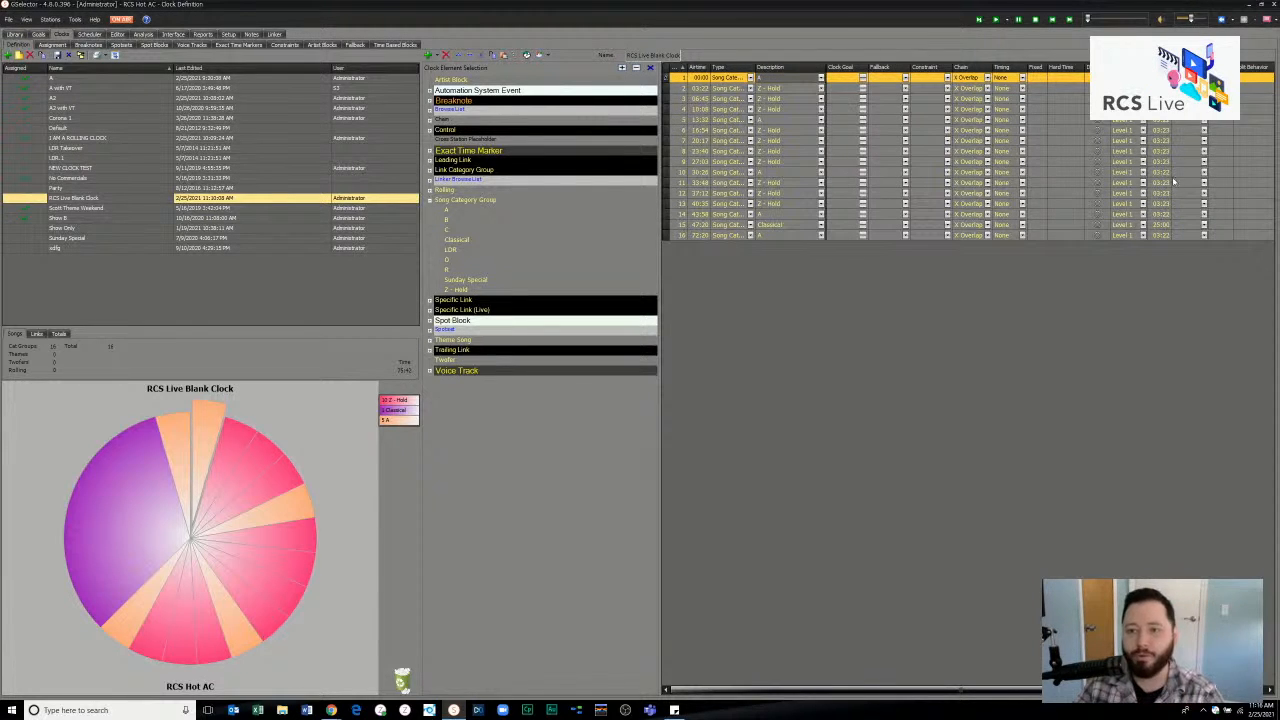
pyautogui.click(701, 228)
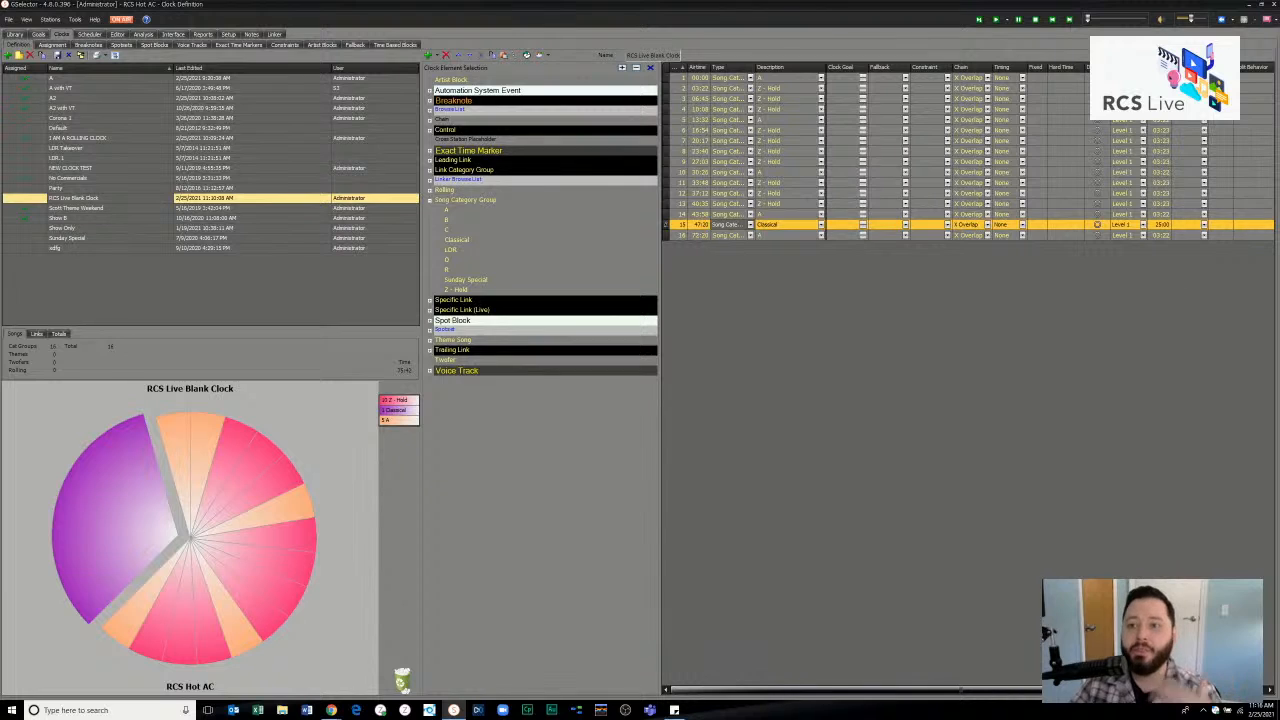
pyautogui.click(680, 235)
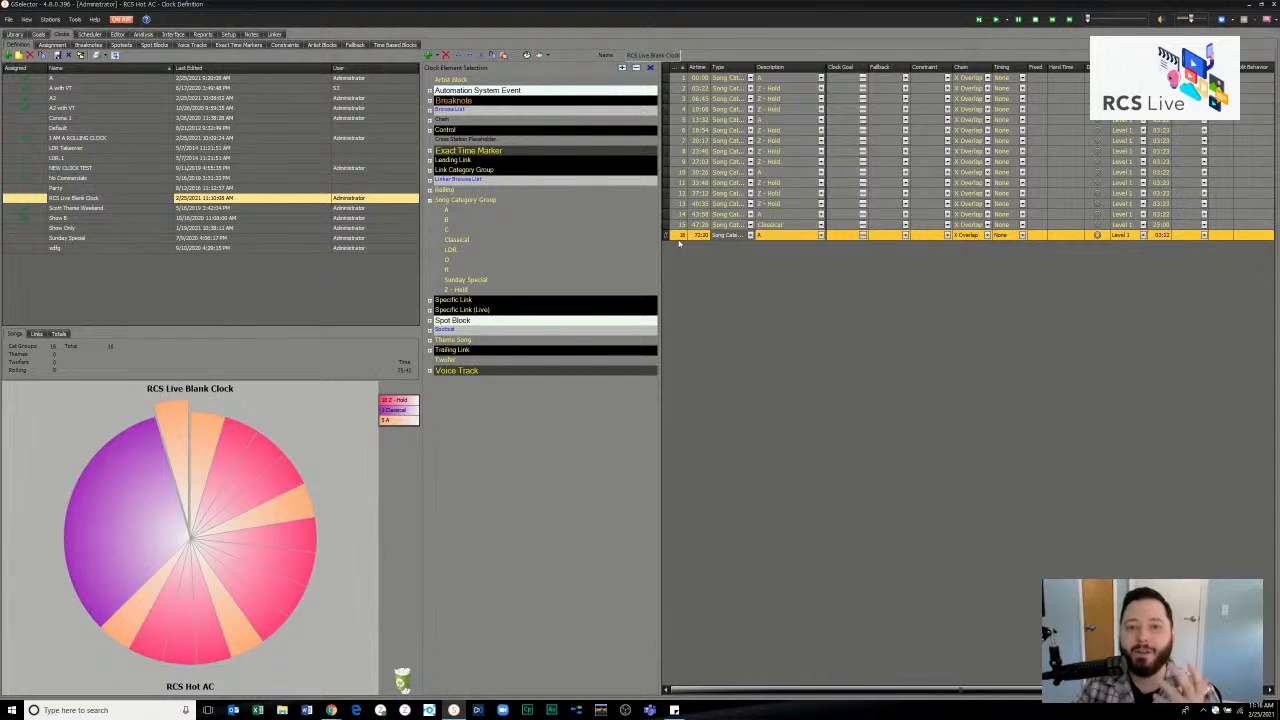
pyautogui.click(680, 78)
pyautogui.click(683, 89)
pyautogui.click(682, 99)
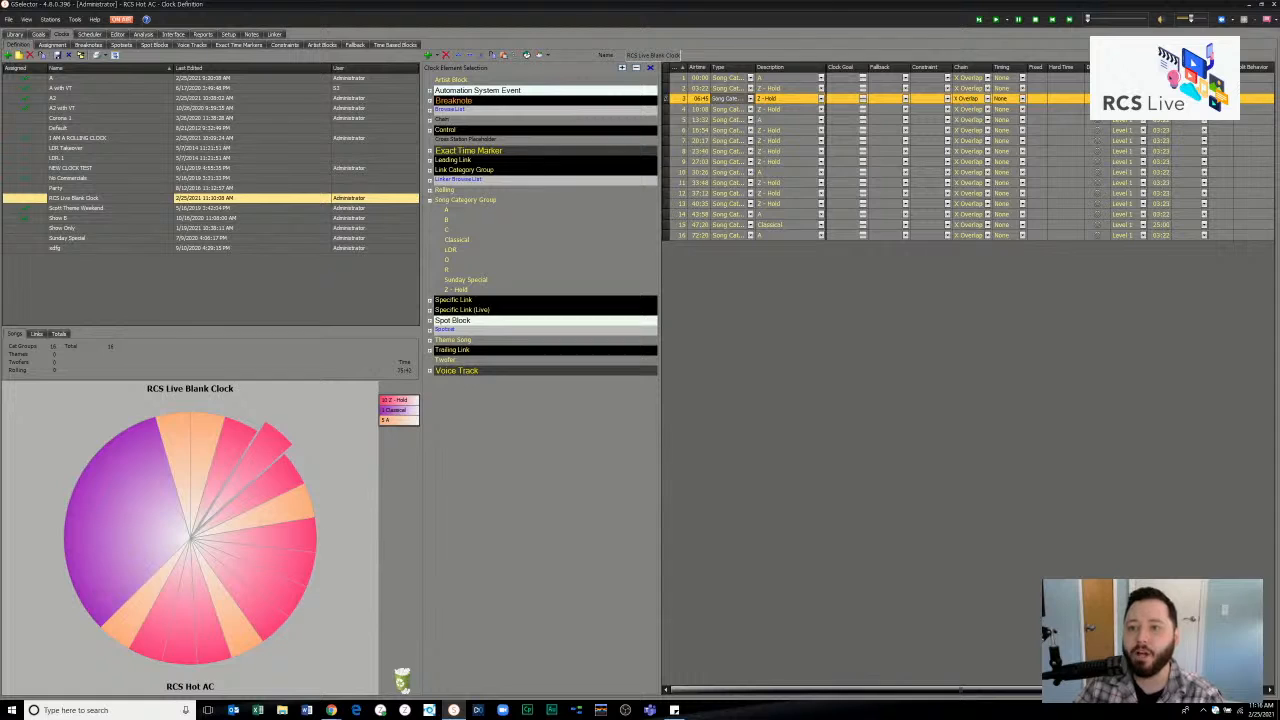
# - Assign category B to the clock's second song position and category R to the third
pyautogui.click(785, 89)
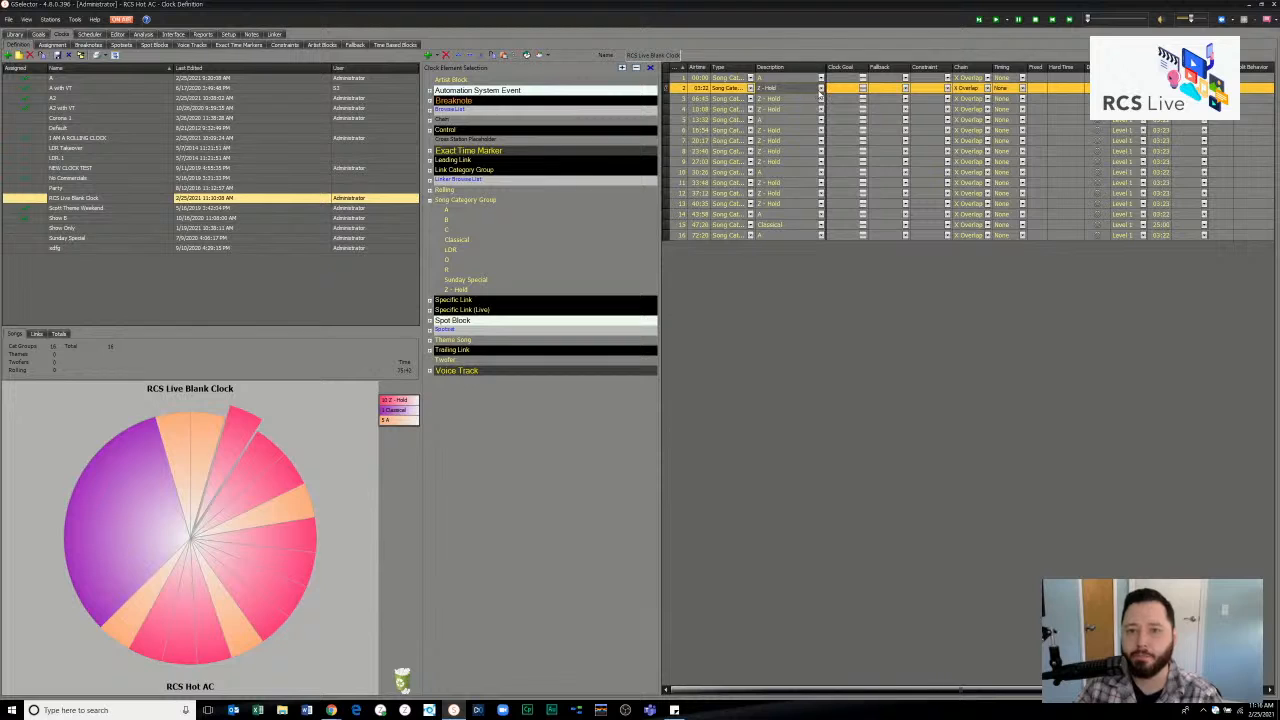
pyautogui.click(820, 89)
pyautogui.click(814, 105)
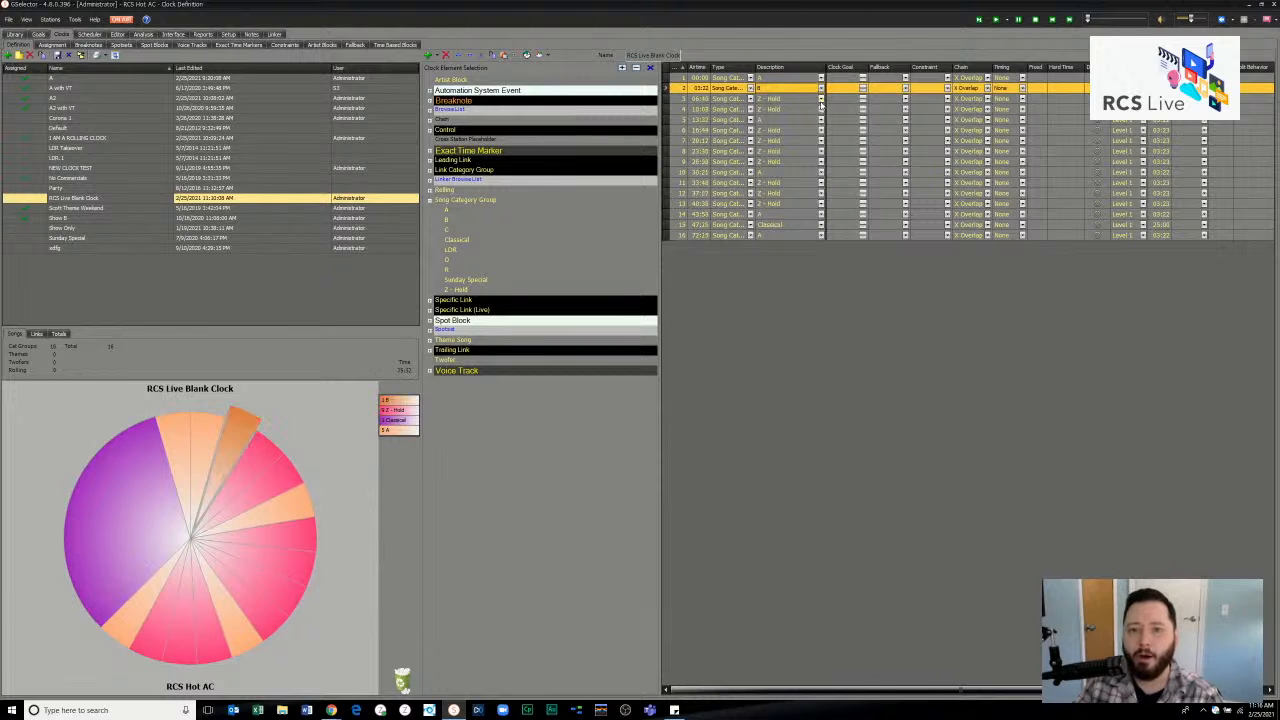
pyautogui.click(821, 99)
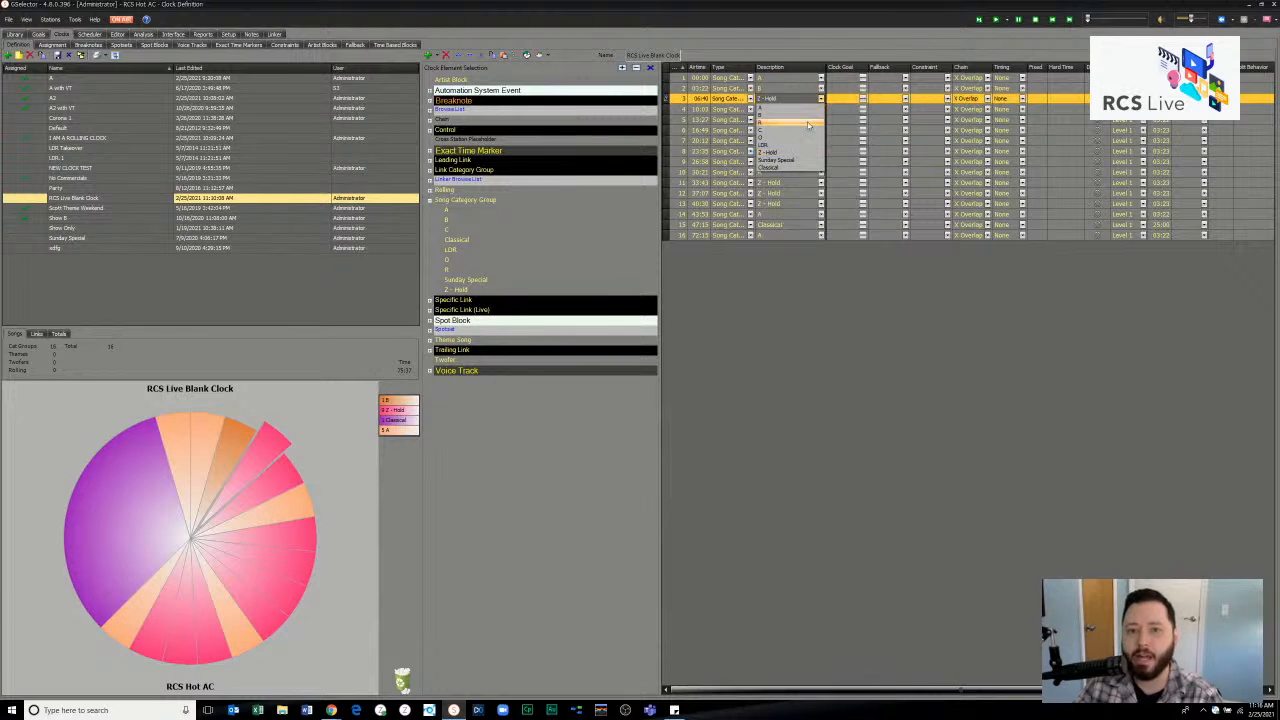
pyautogui.click(808, 124)
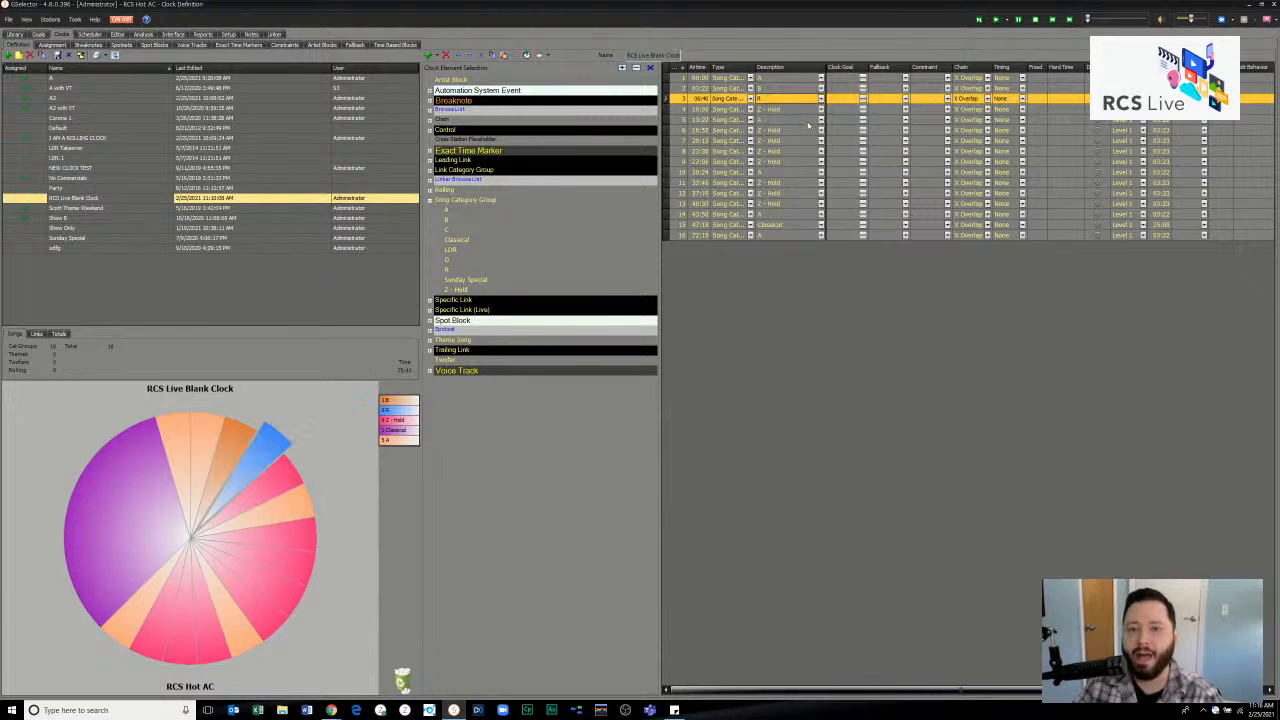
# - Review the airtimes of positions 3 to 5 and assign category O to the clock's fourth position
pyautogui.click(704, 109)
pyautogui.click(699, 99)
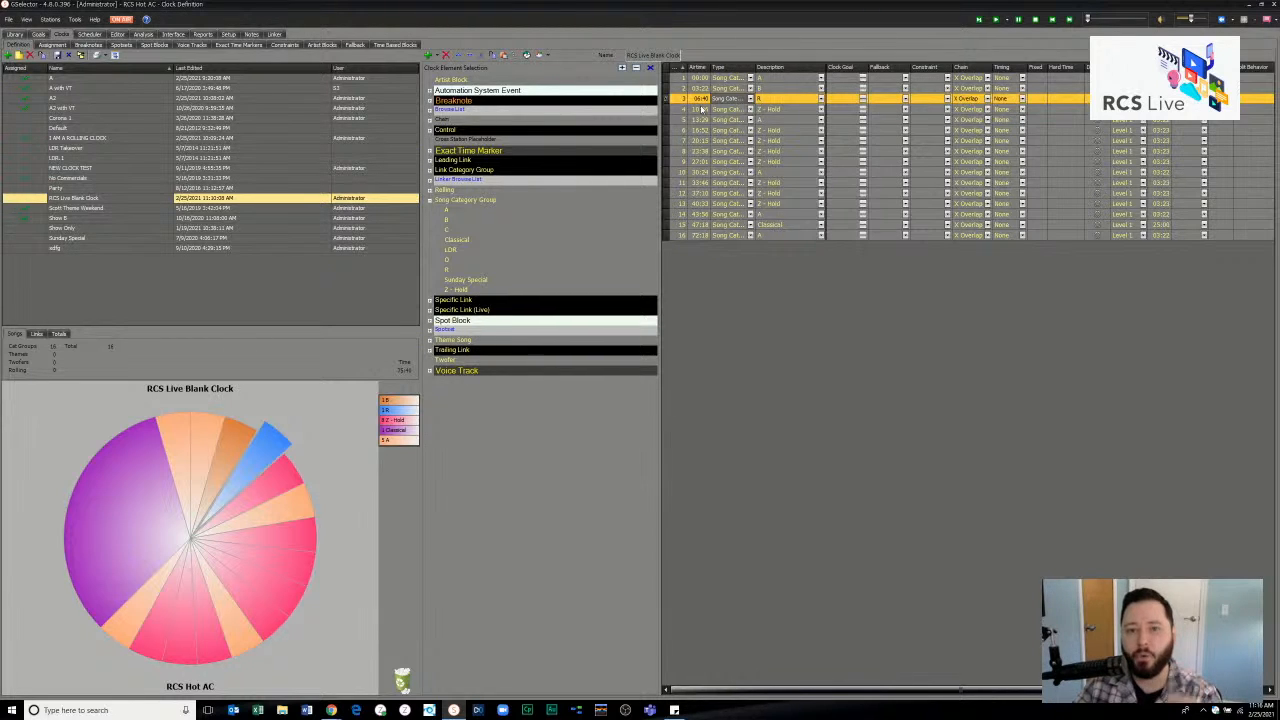
pyautogui.click(680, 113)
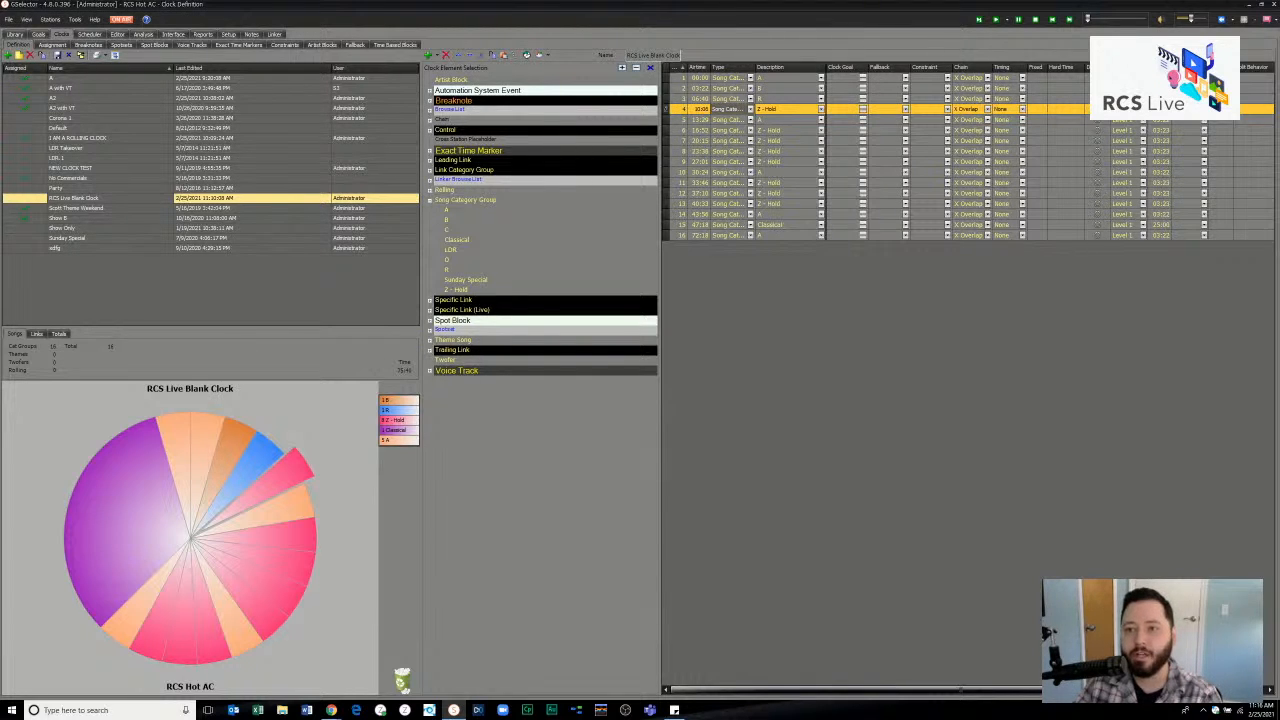
pyautogui.press('Up')
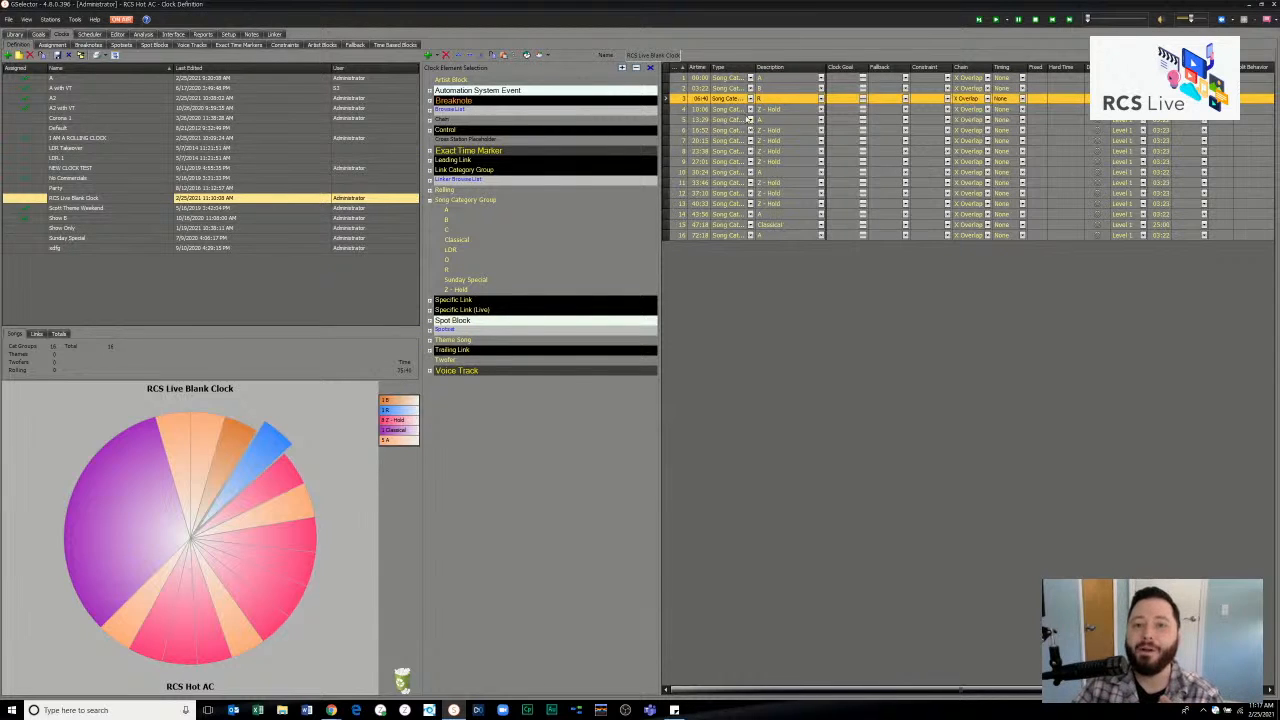
pyautogui.click(688, 110)
pyautogui.click(682, 120)
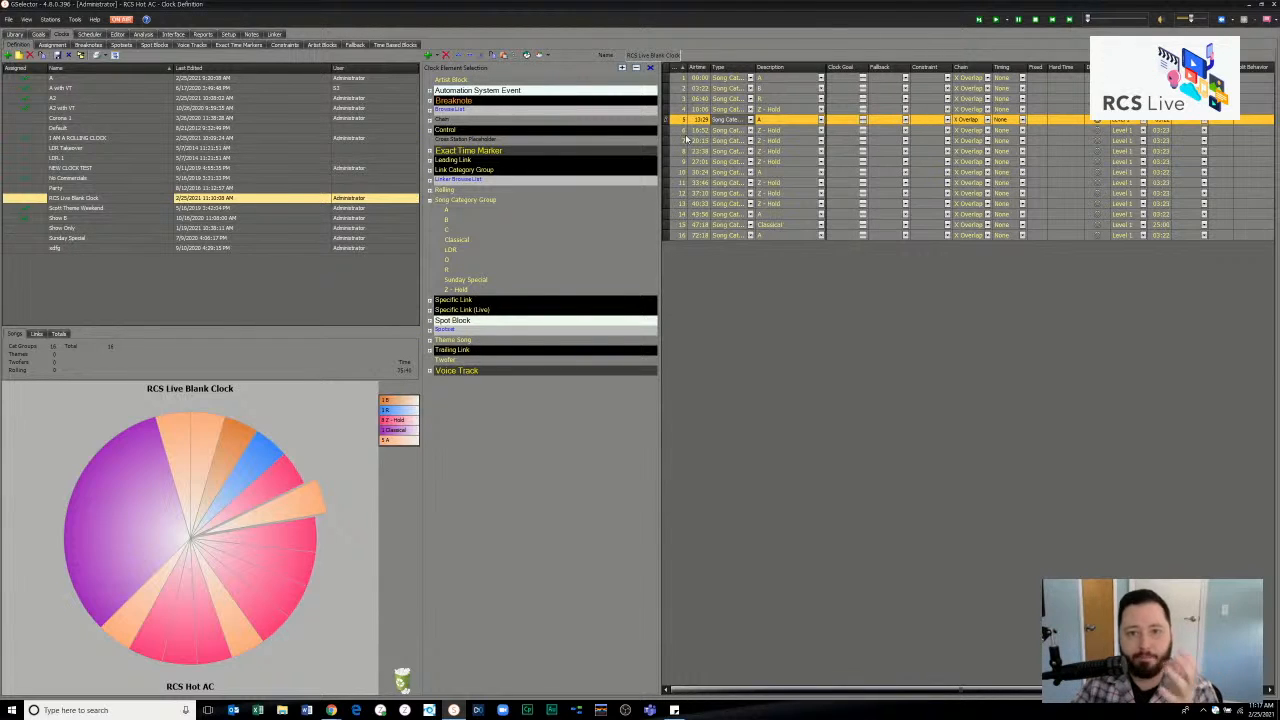
pyautogui.click(787, 109)
pyautogui.click(817, 109)
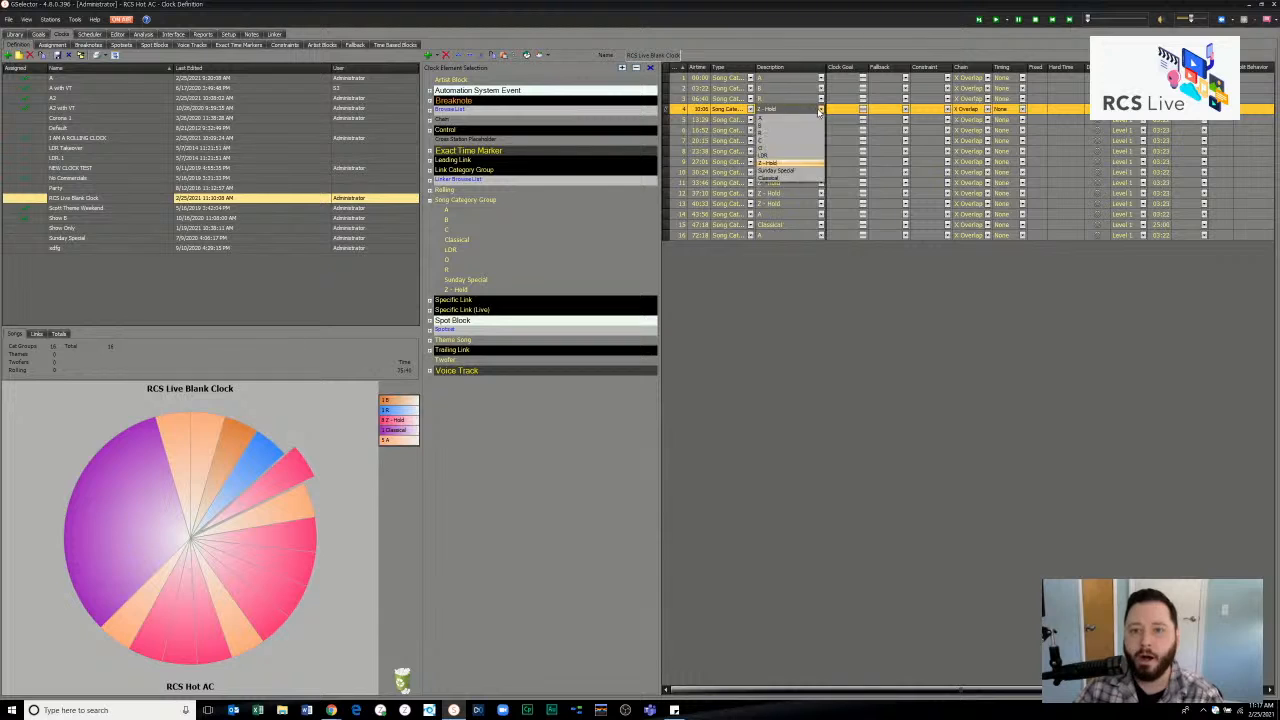
pyautogui.click(807, 150)
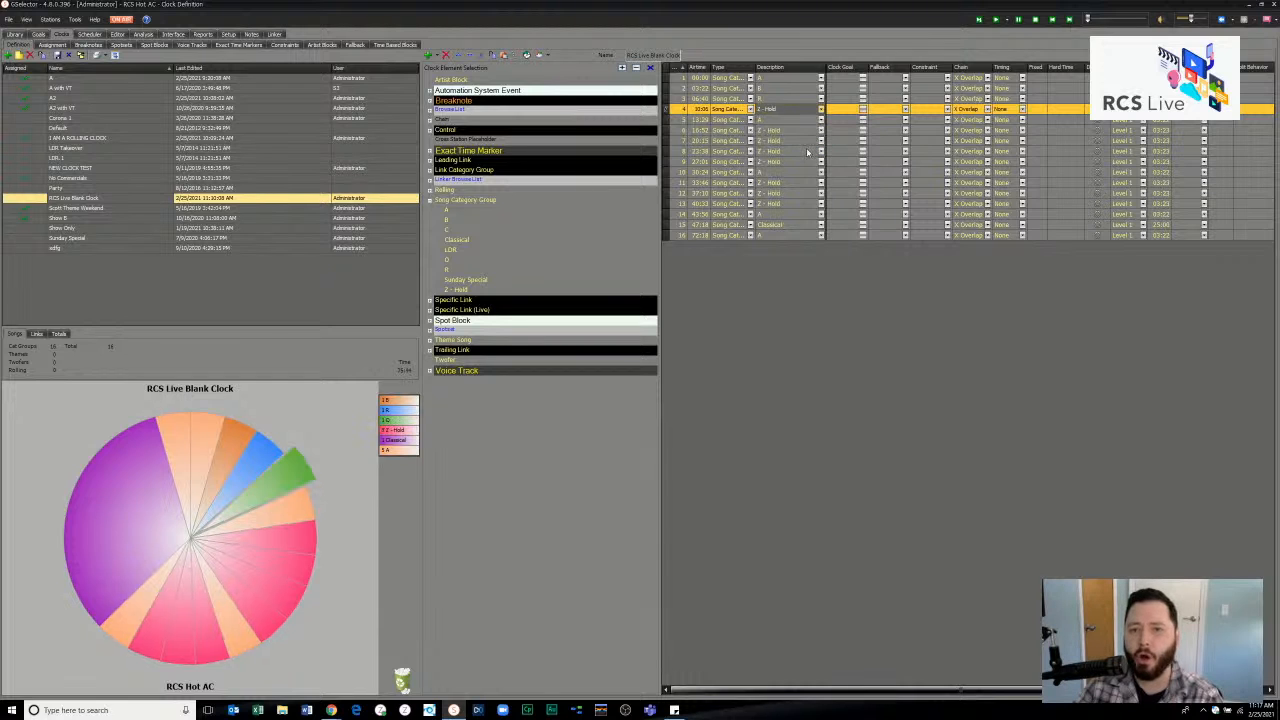
pyautogui.click(688, 120)
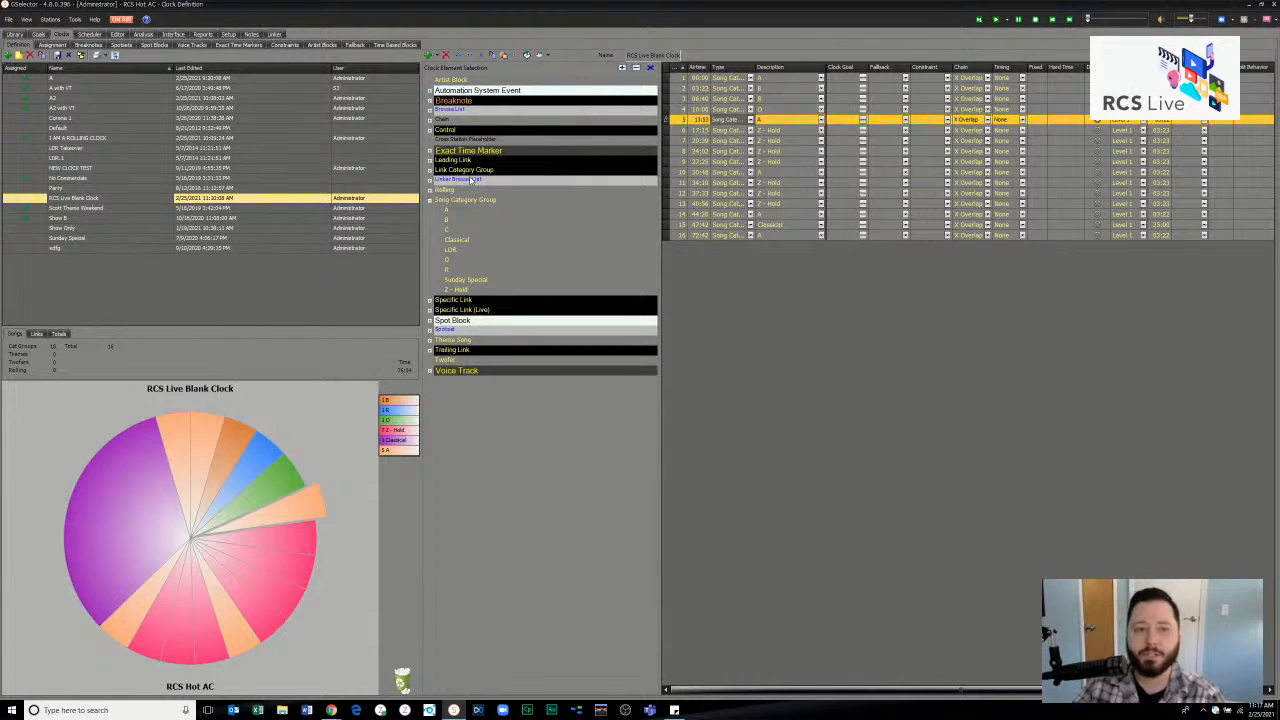
# - Expand the Exact Time Marker elements to view the available markers and save the clock
pyautogui.click(499, 157)
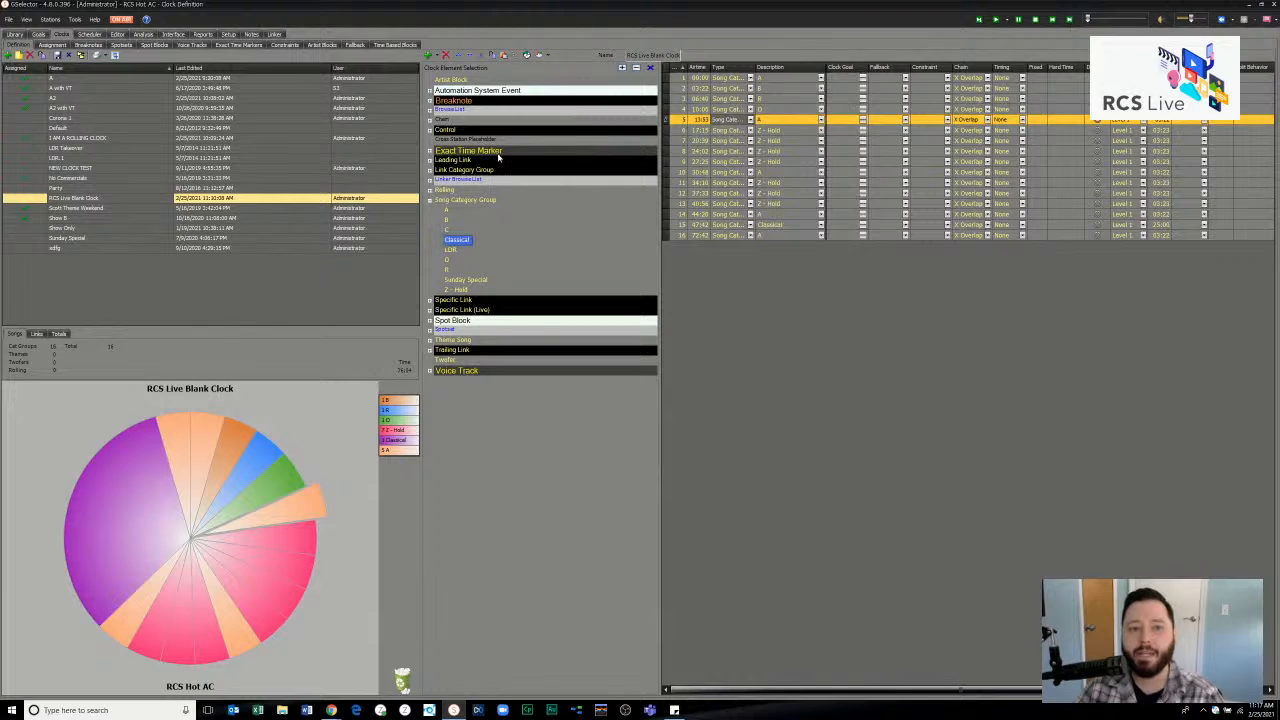
pyautogui.click(430, 152)
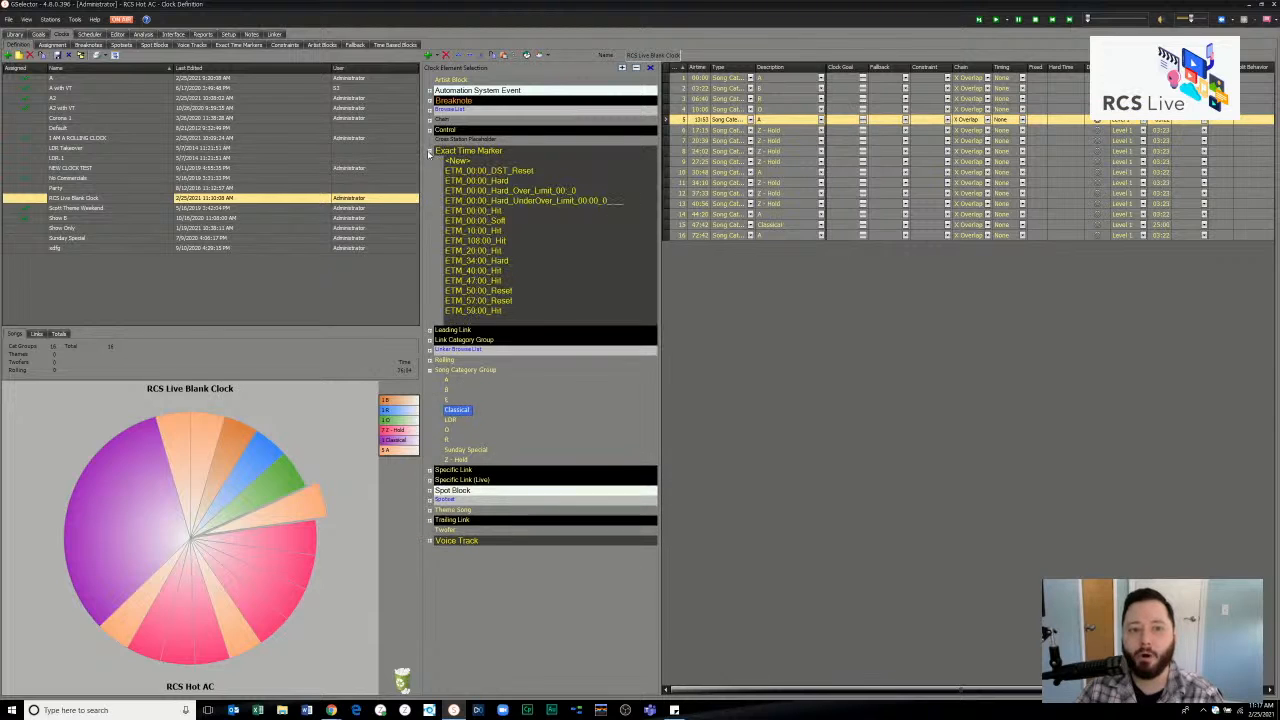
pyautogui.click(504, 203)
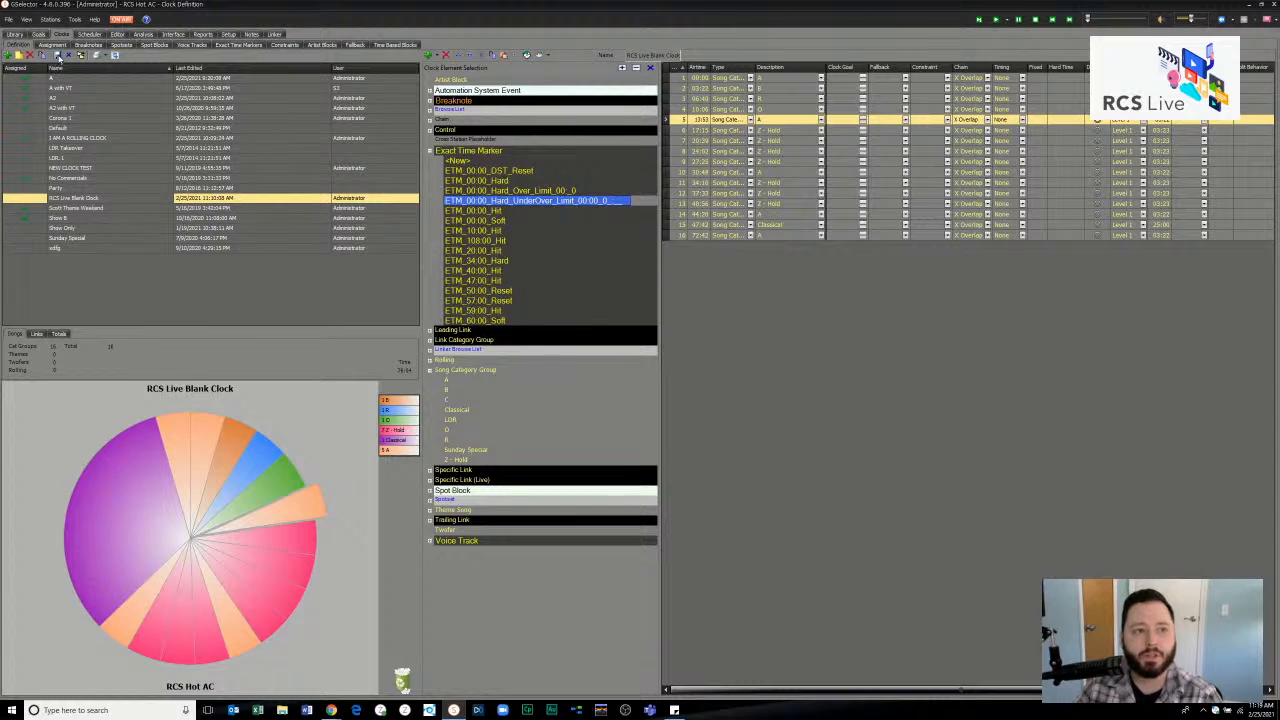
pyautogui.click(58, 56)
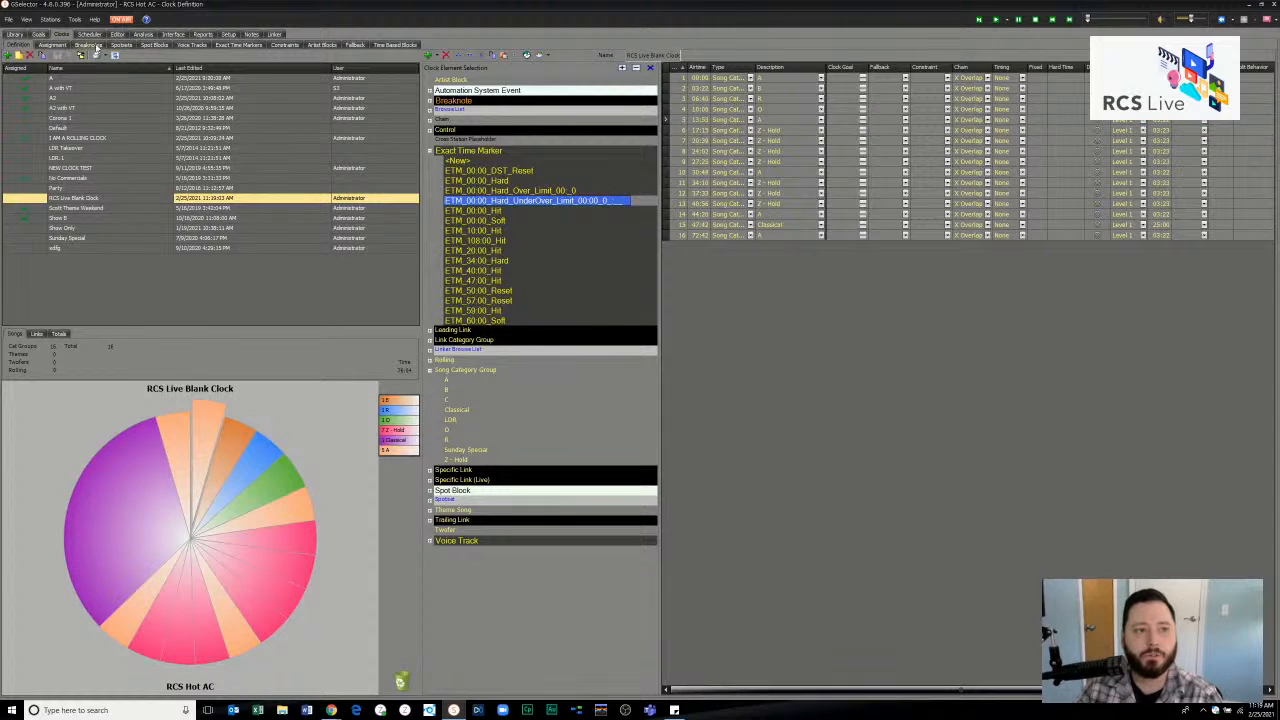
# - Look through the exact time marker and spot block definitions, inspecting the settings of the spot block with a marker without changing it
pyautogui.click(242, 47)
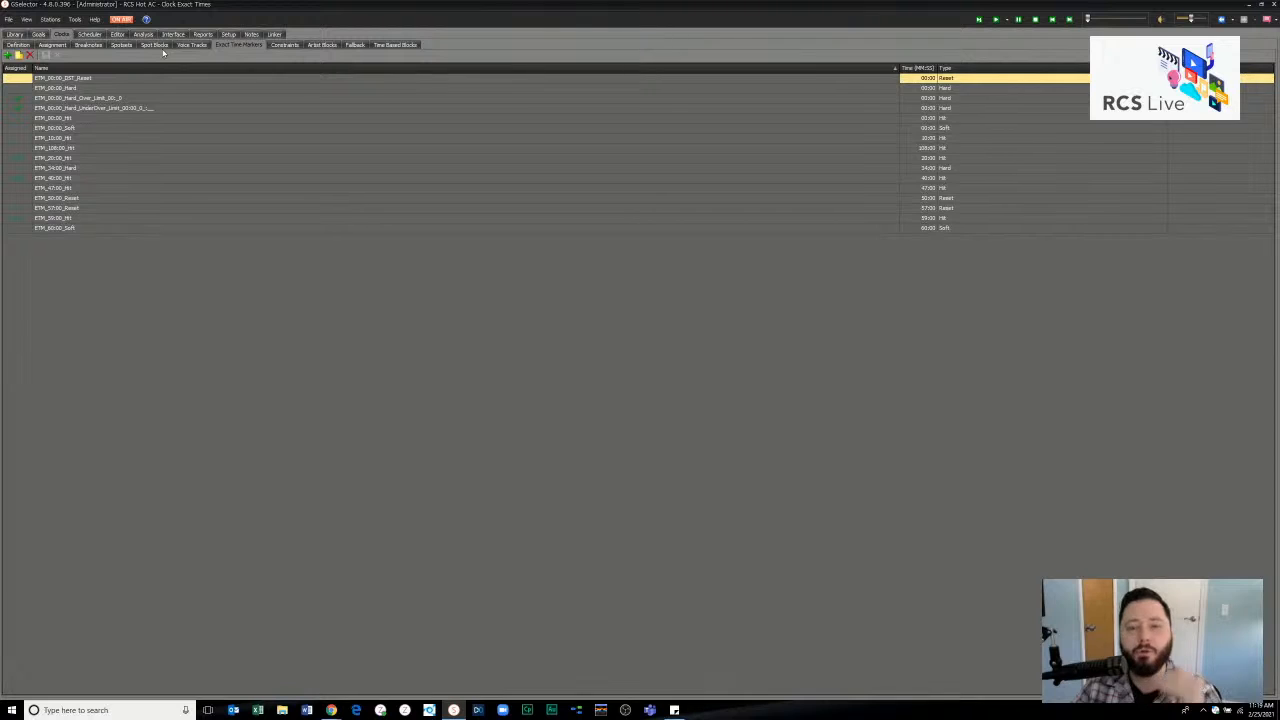
pyautogui.click(155, 46)
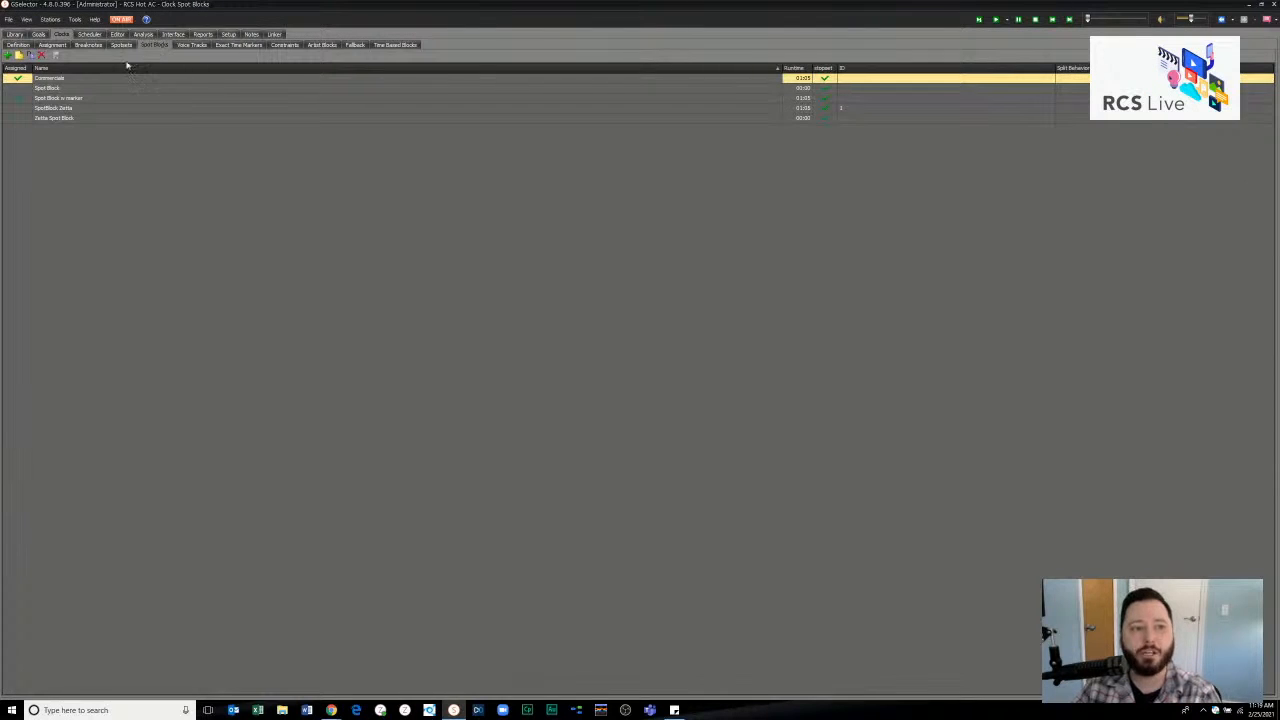
pyautogui.doubleClick(62, 97)
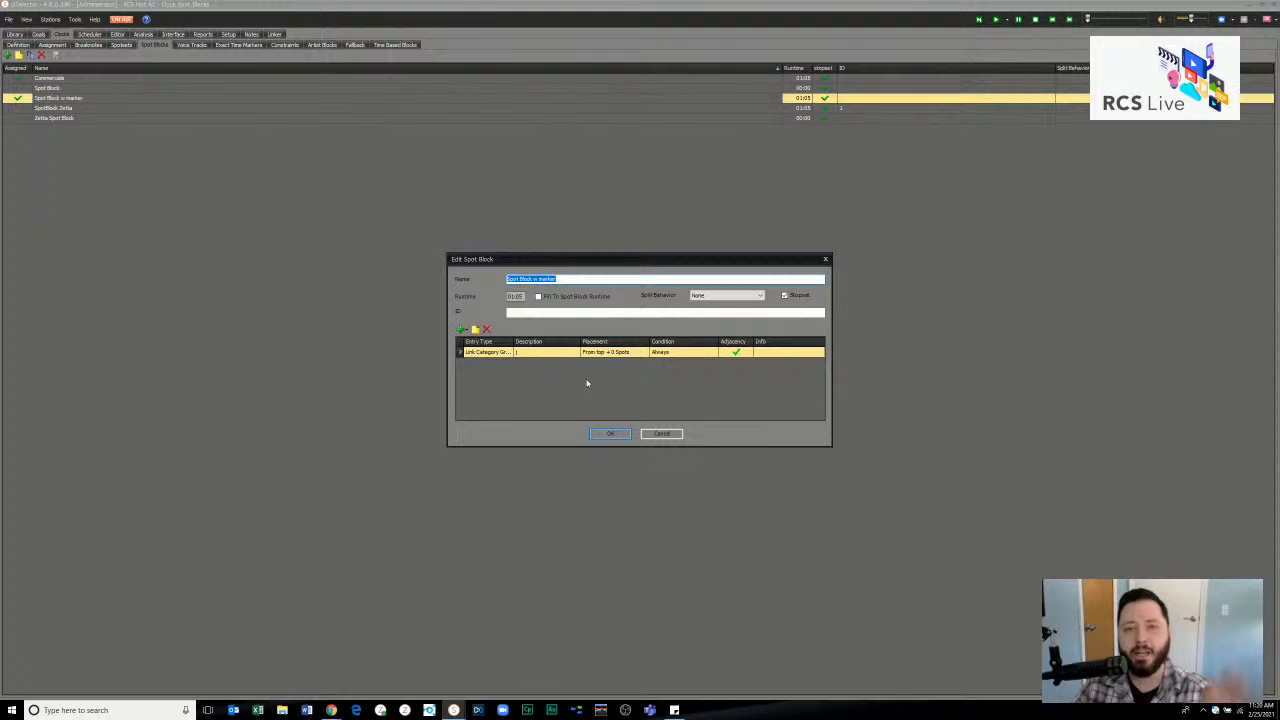
pyautogui.click(661, 434)
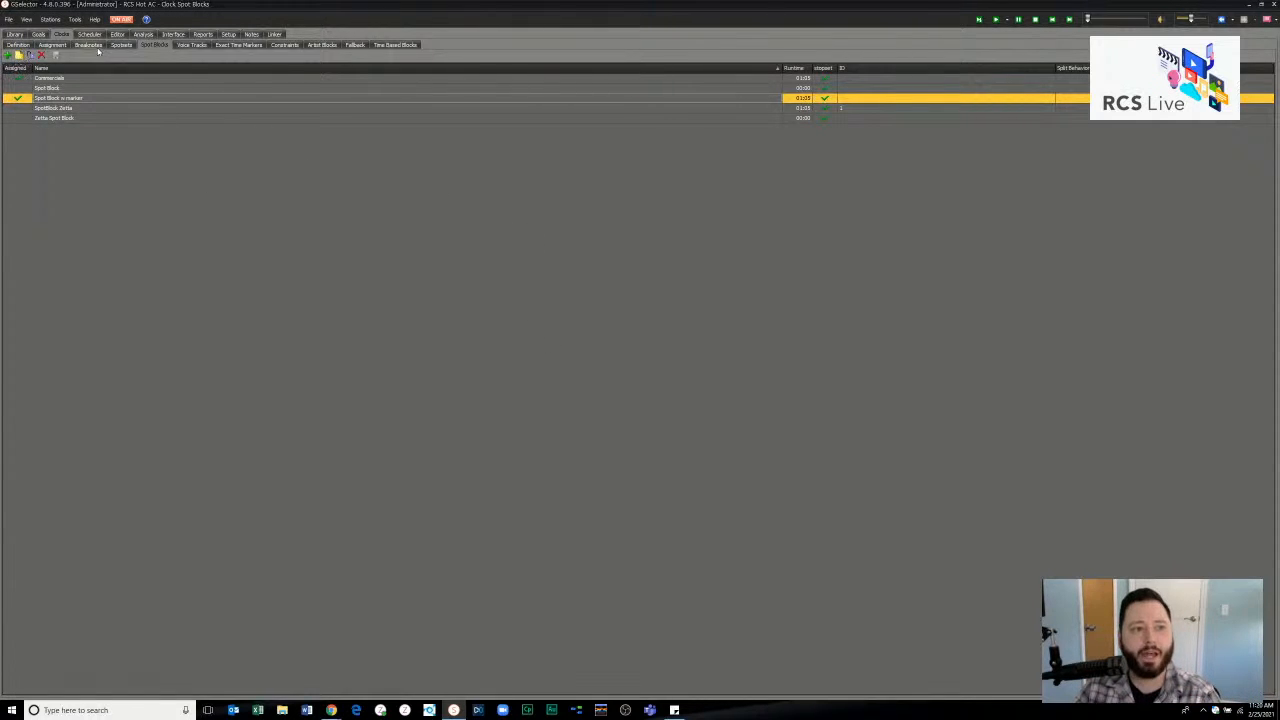
# - Create a new exact time marker at 12:00 with the type Hit
pyautogui.click(229, 46)
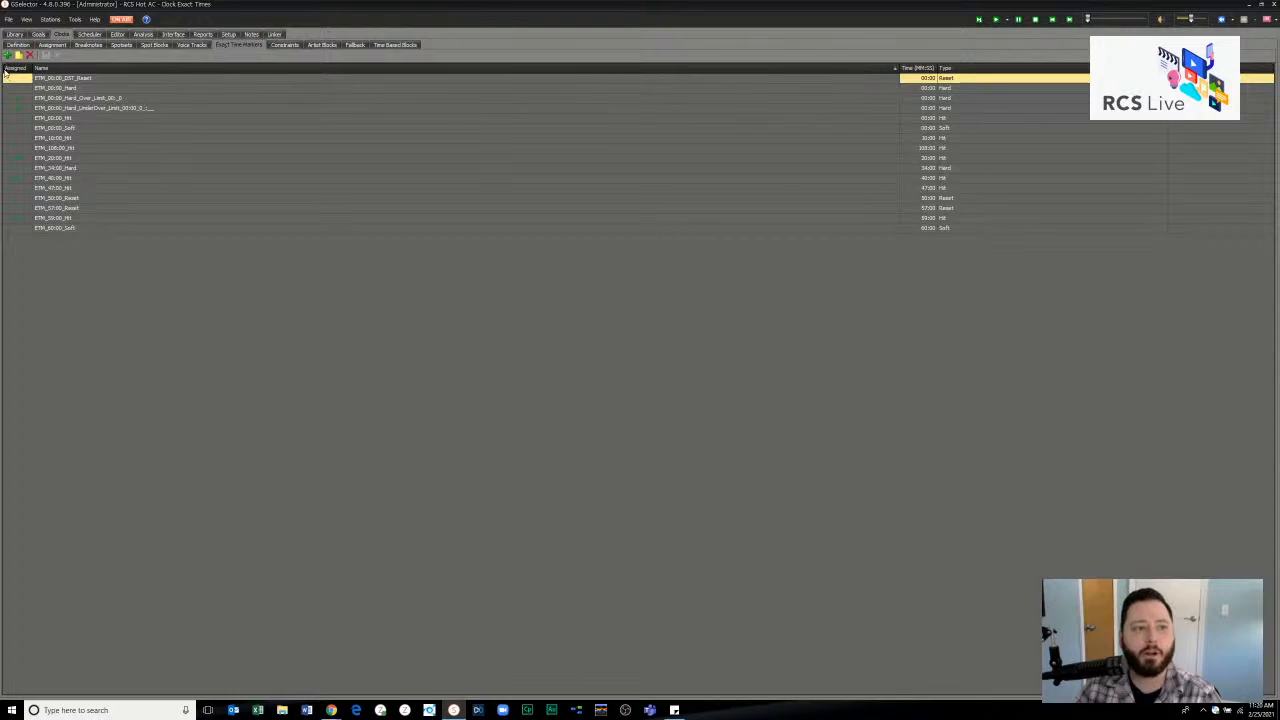
pyautogui.click(8, 56)
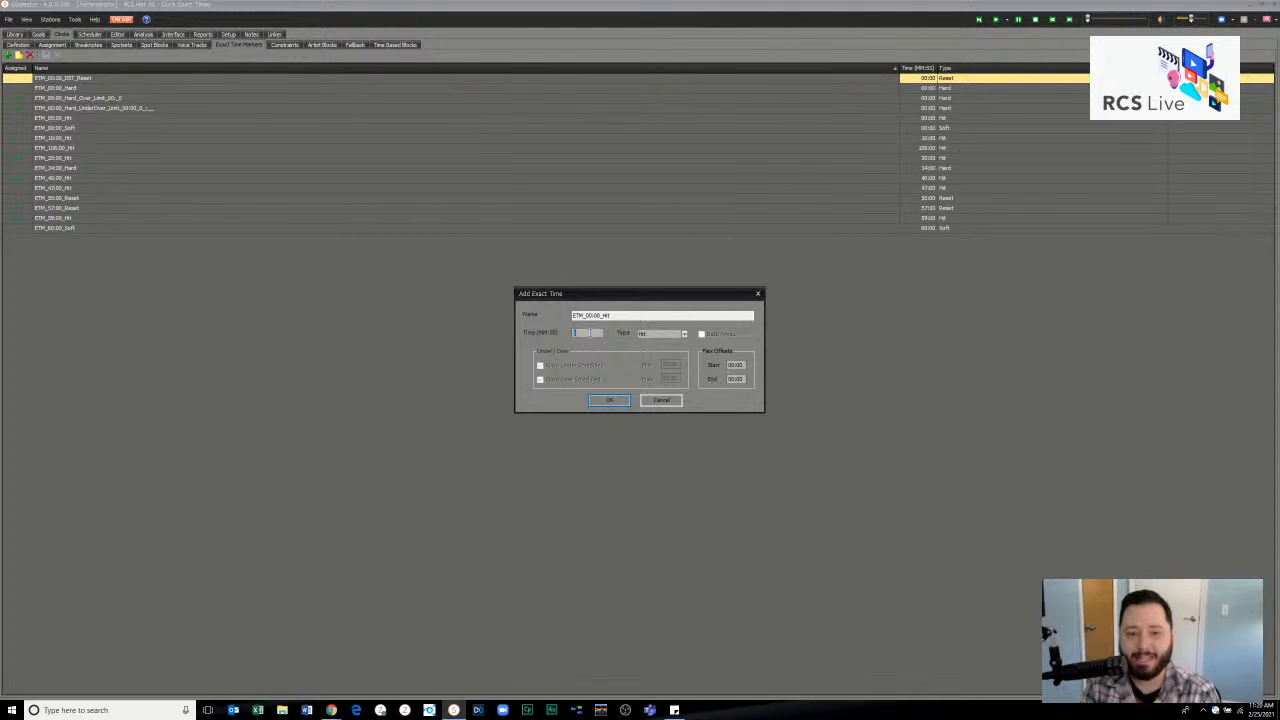
pyautogui.write('12:00')
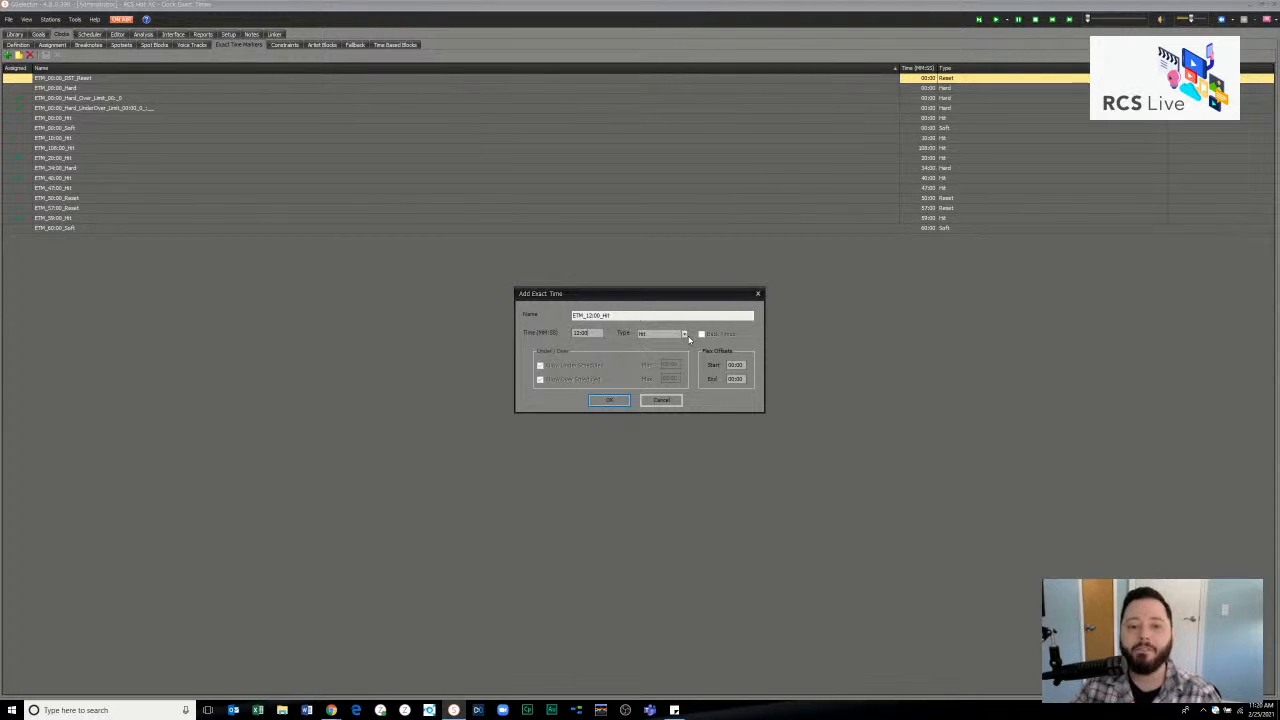
pyautogui.click(684, 334)
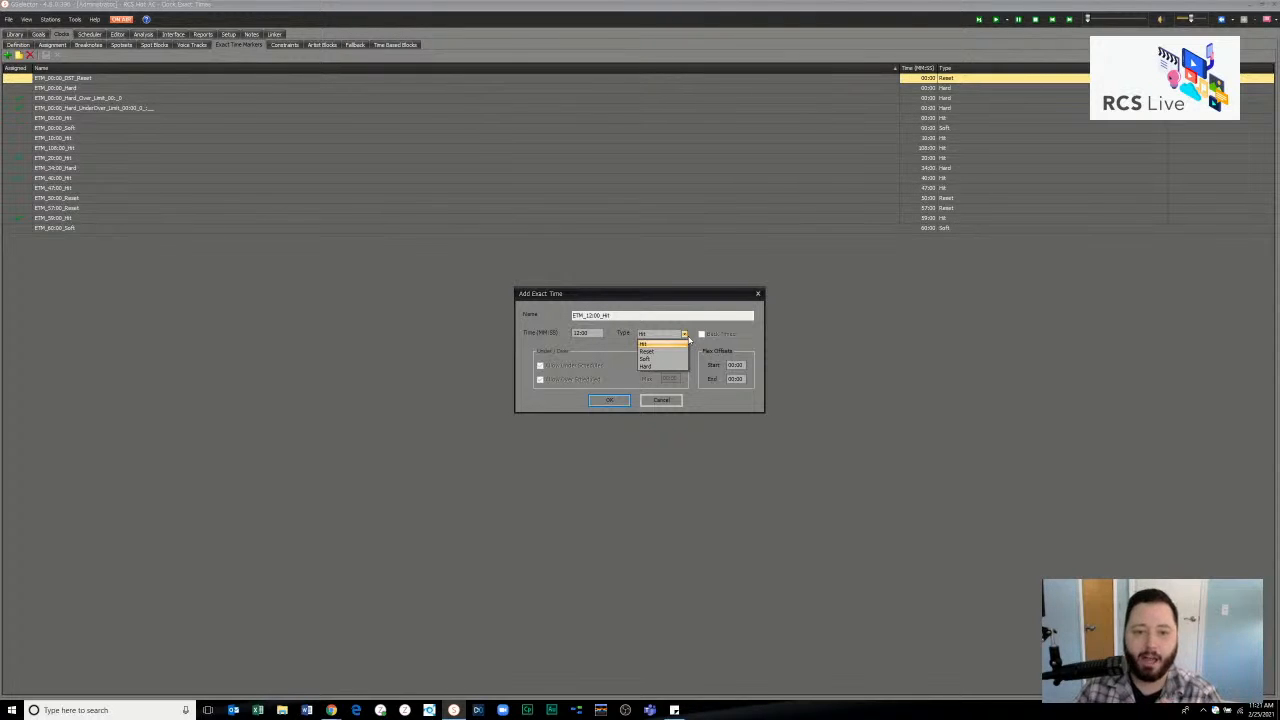
pyautogui.click(662, 343)
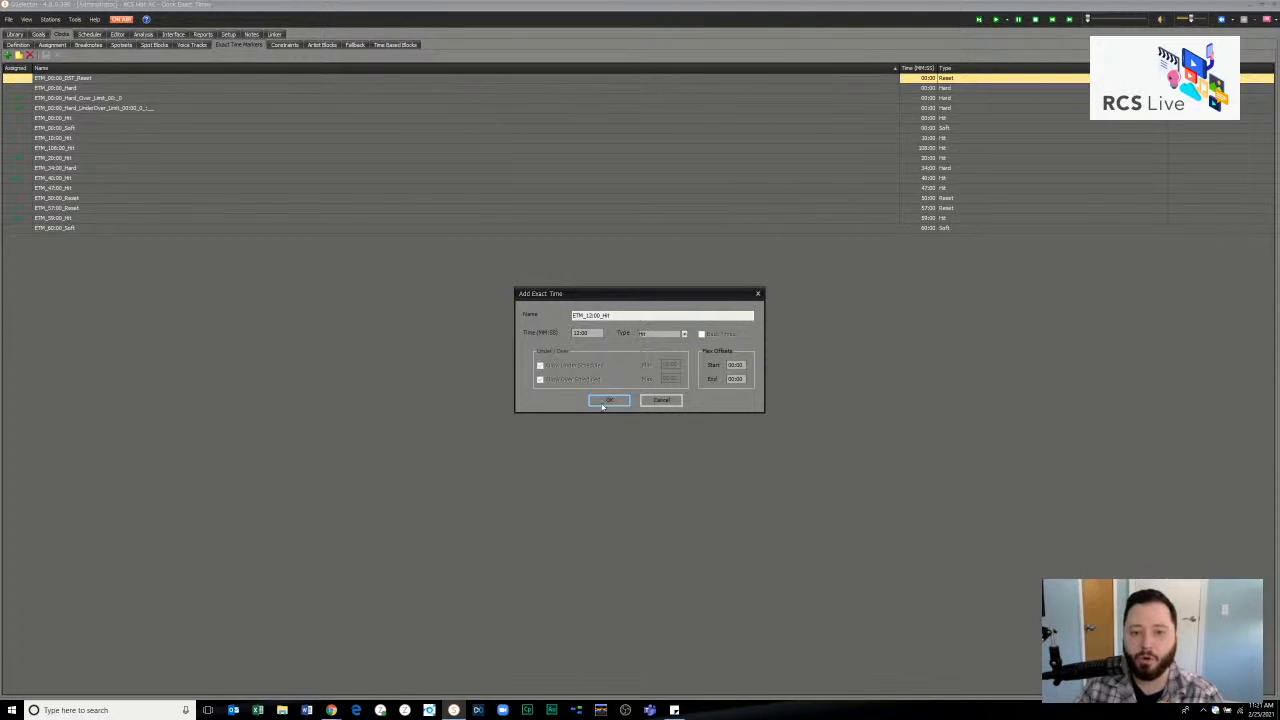
pyautogui.click(605, 401)
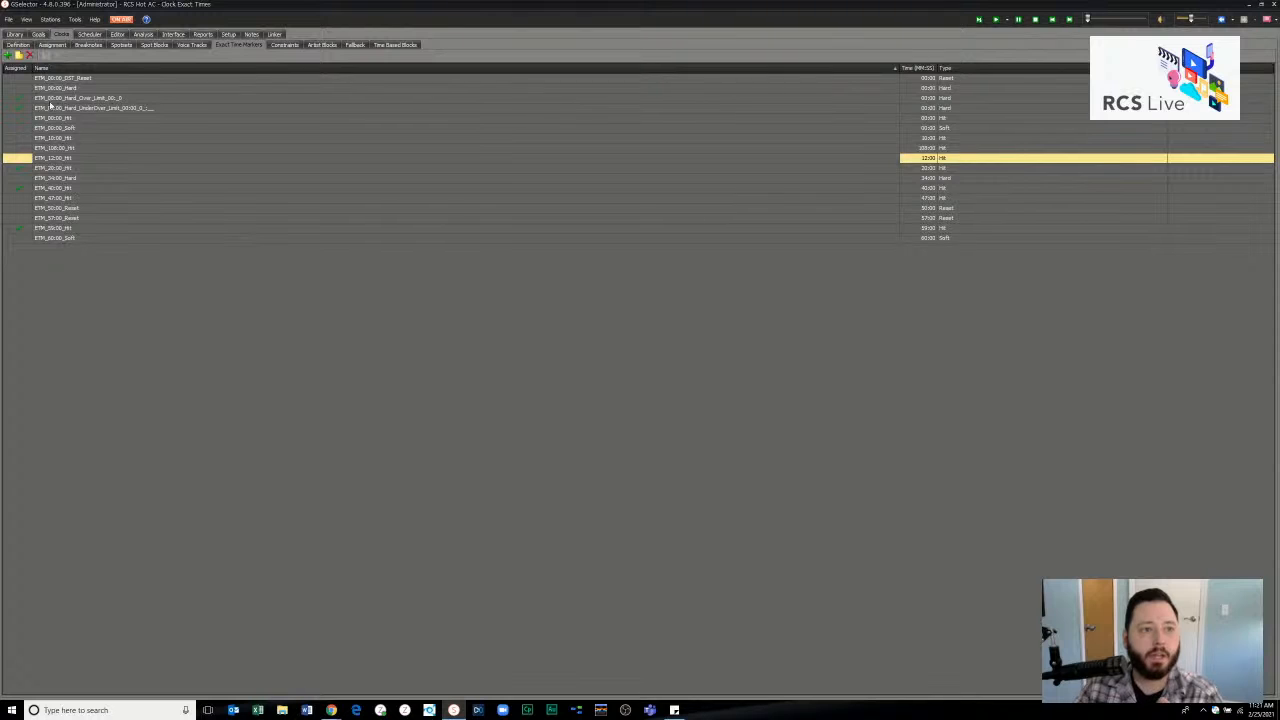
# - Create a second exact time marker at 12:00 of type Reset, allowing under- and over-scheduling with 00:30 limits
pyautogui.click(9, 55)
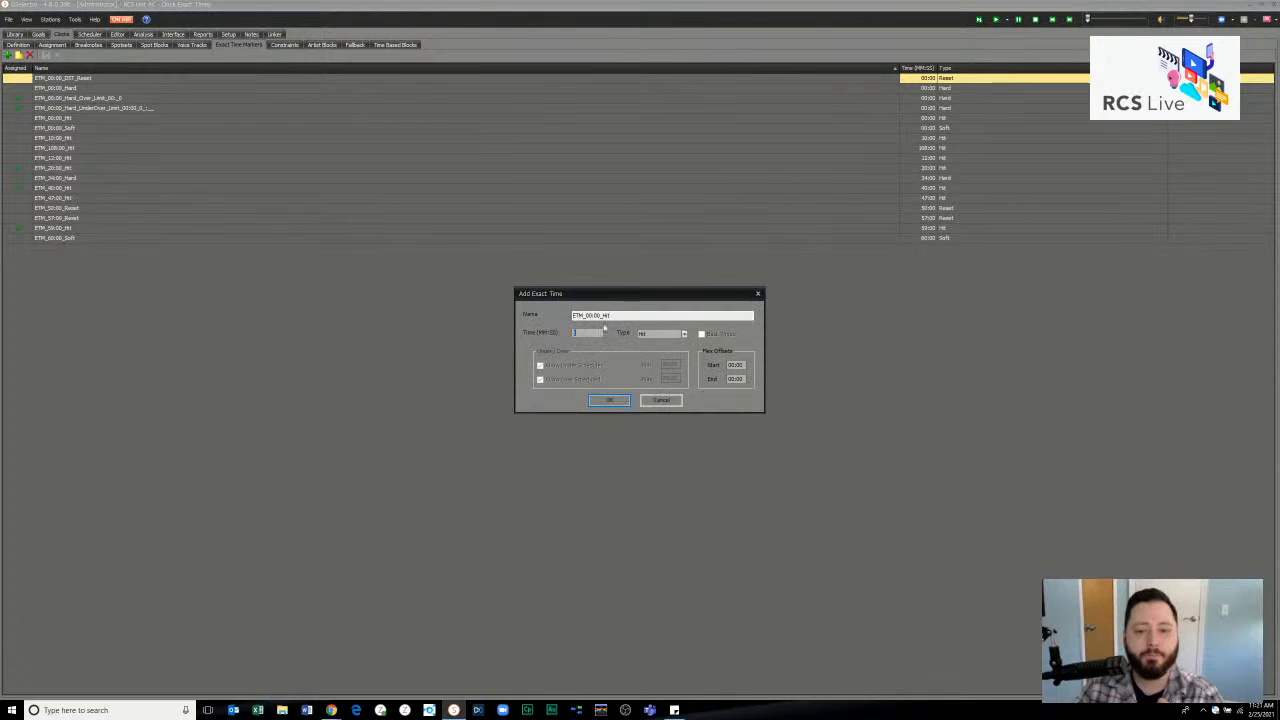
pyautogui.write('12:00')
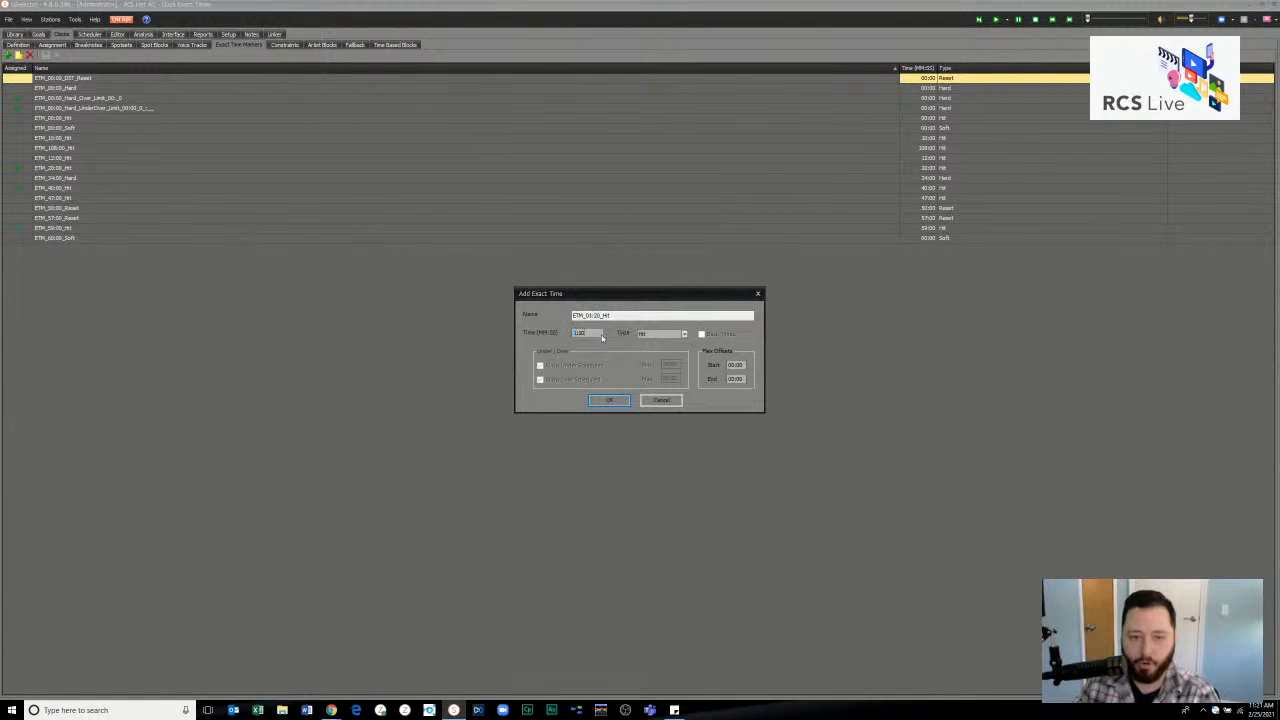
pyautogui.click(666, 334)
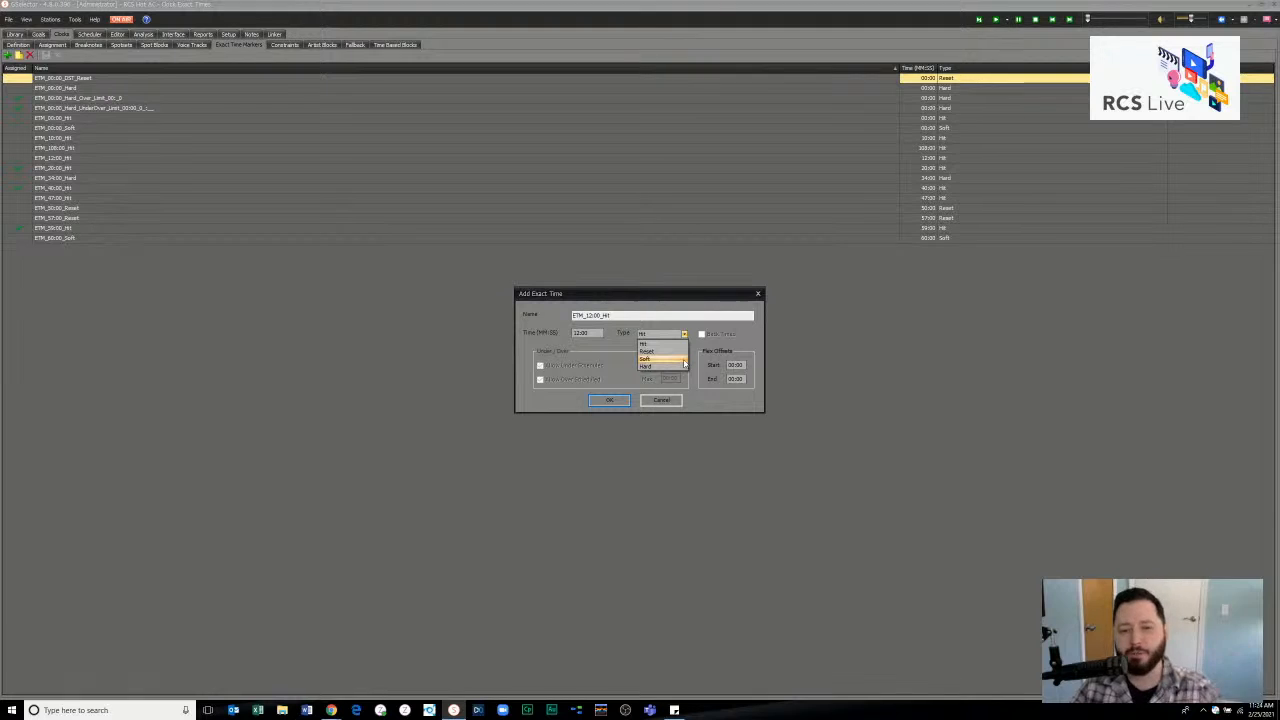
pyautogui.click(684, 352)
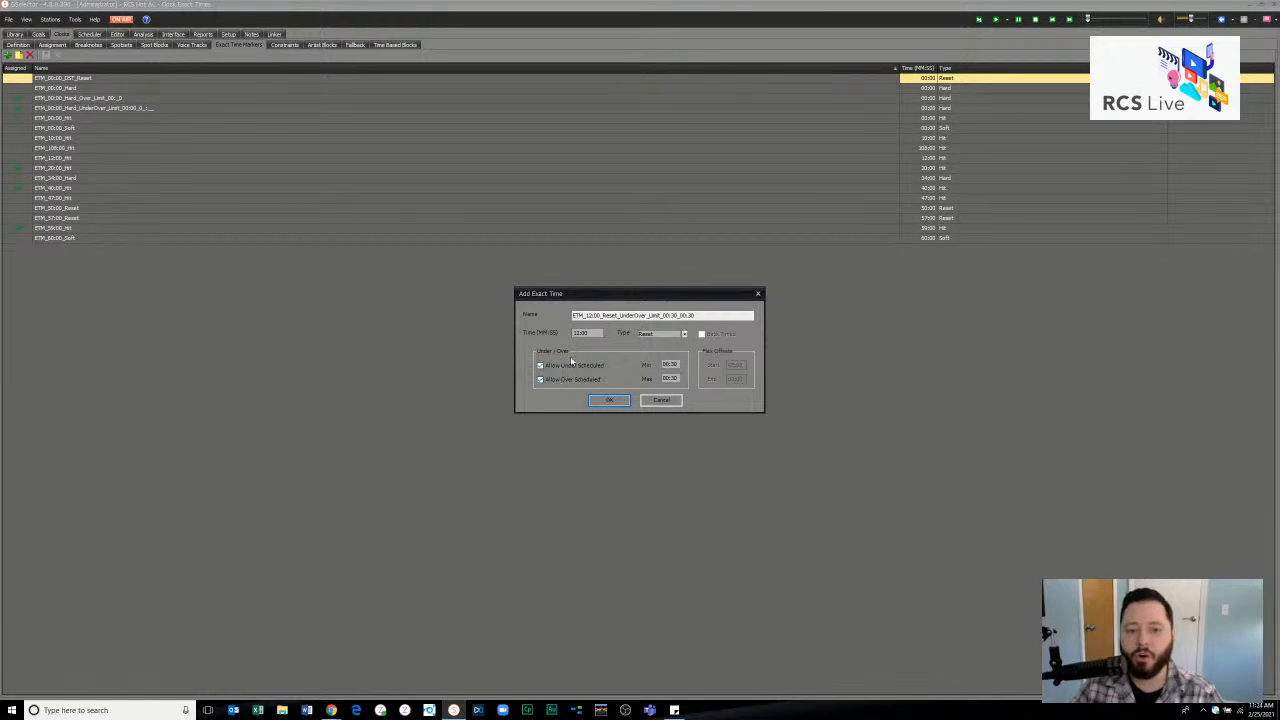
pyautogui.click(609, 400)
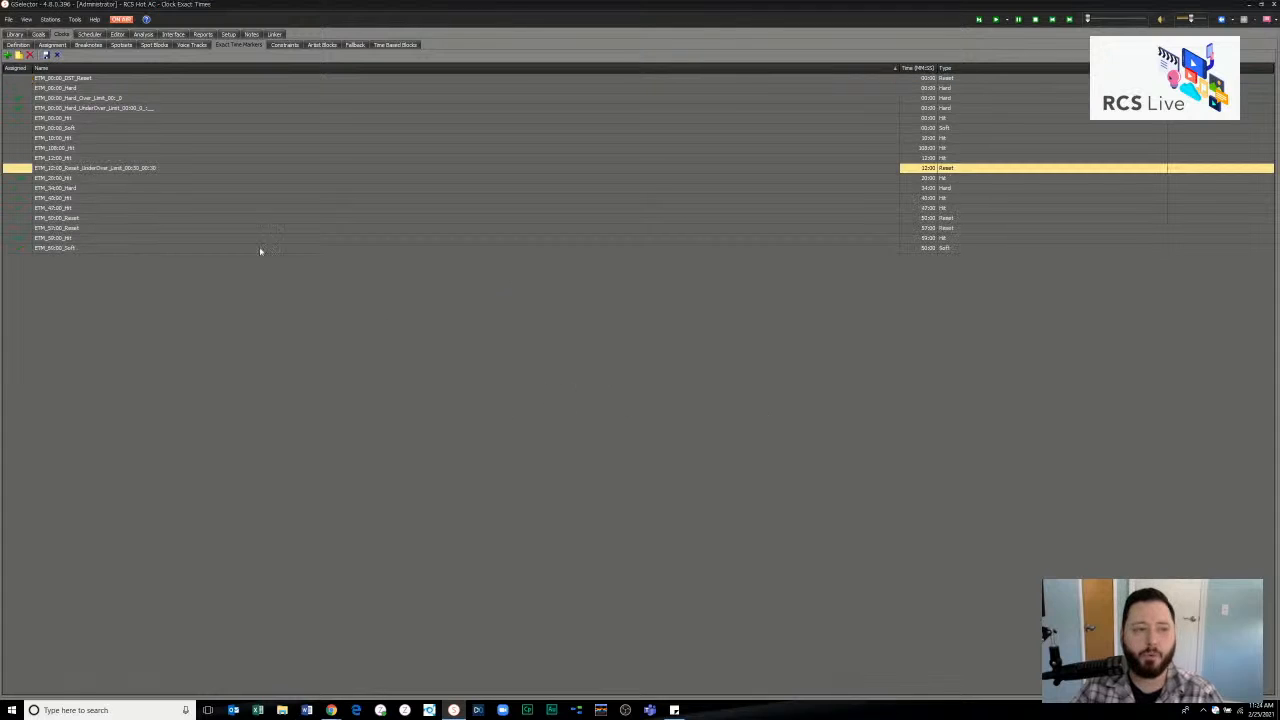
# - Return to the clock definition and insert the 12:00 Hit exact time marker directly after the fifth song position
pyautogui.click(22, 46)
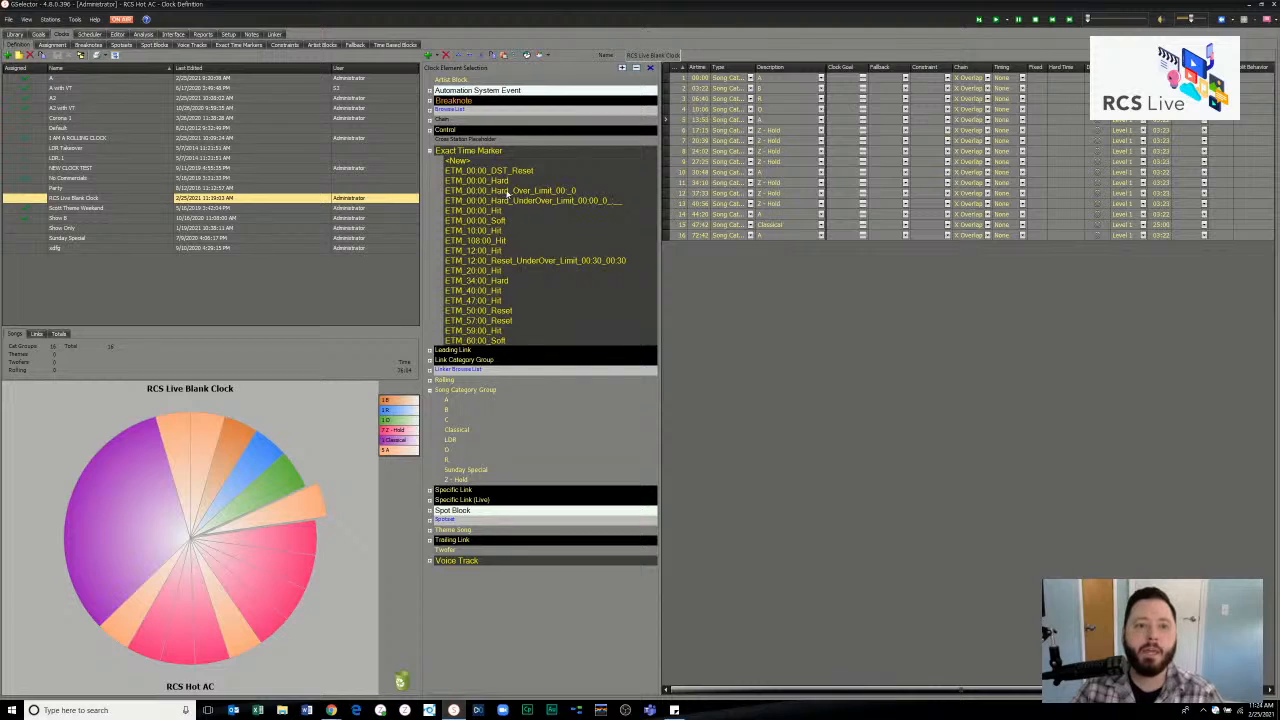
pyautogui.click(489, 253)
pyautogui.click(467, 252)
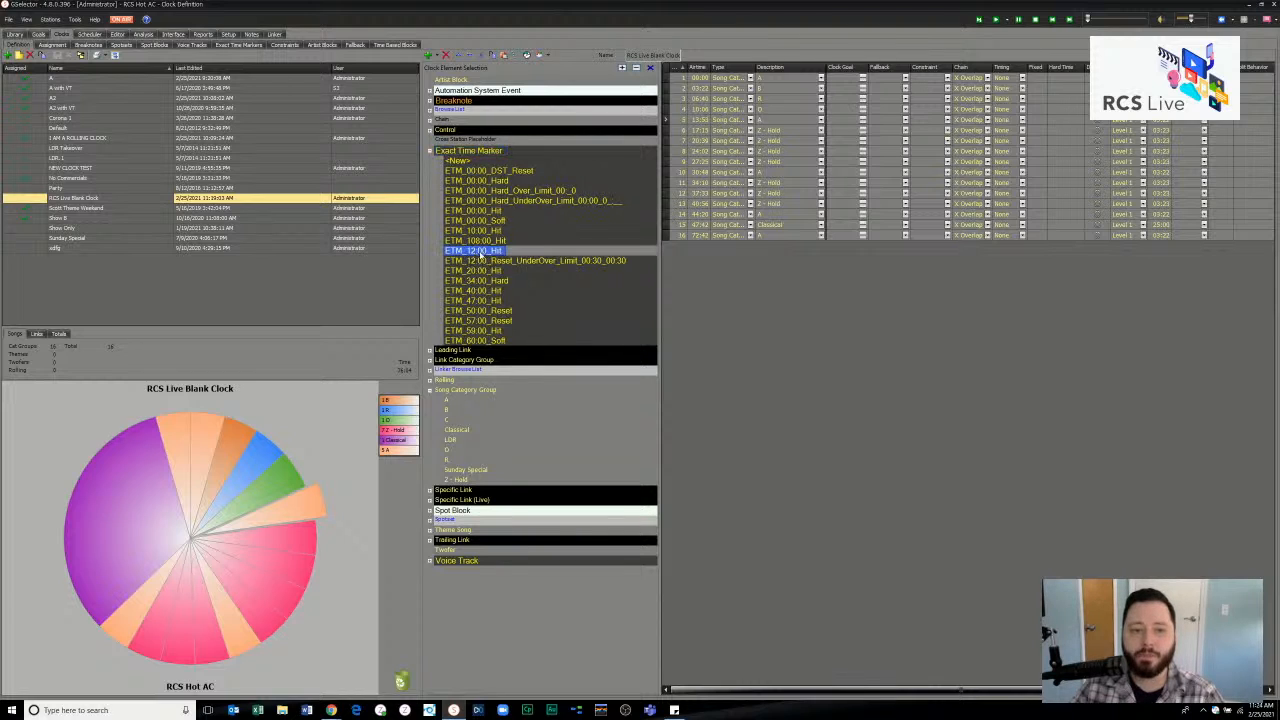
pyautogui.moveTo(690, 133)
pyautogui.mouseDown()
pyautogui.moveTo(693, 121)
pyautogui.moveTo(694, 132)
pyautogui.mouseUp()
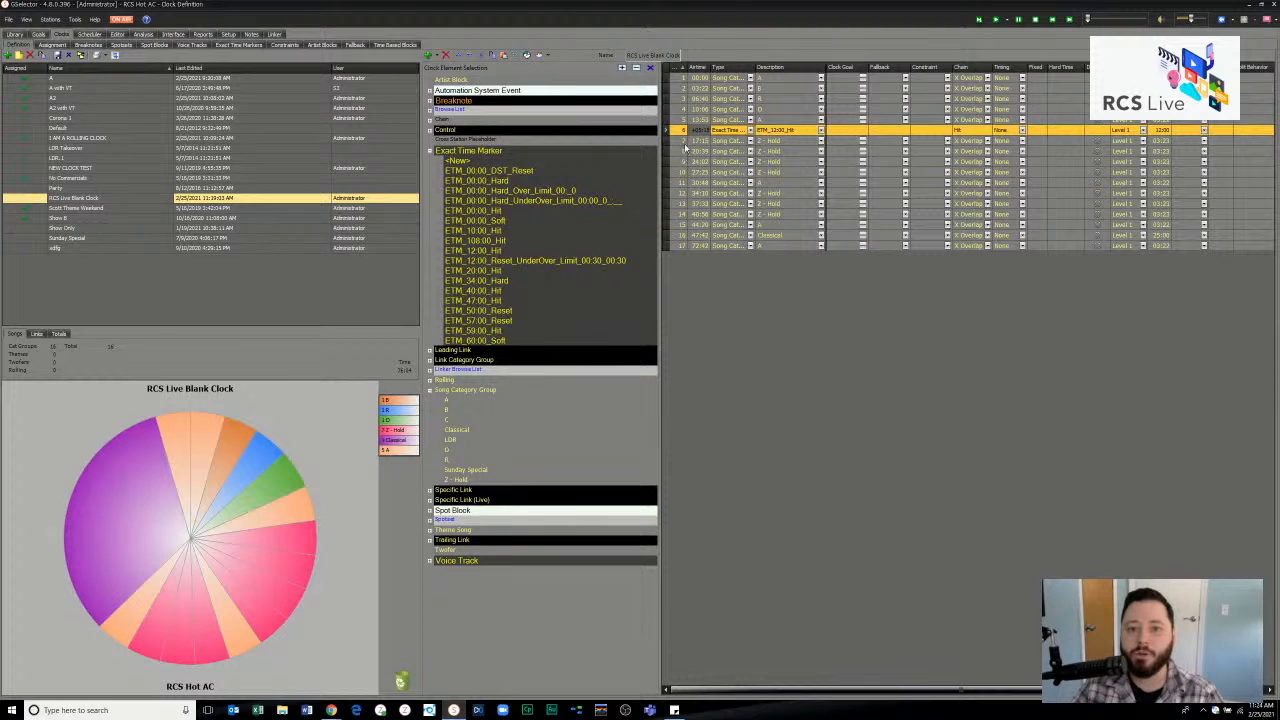
# - Insert the 12:00 Reset exact time marker with 00:30 under and over limits after the first two Z - Hold positions
pyautogui.click(700, 150)
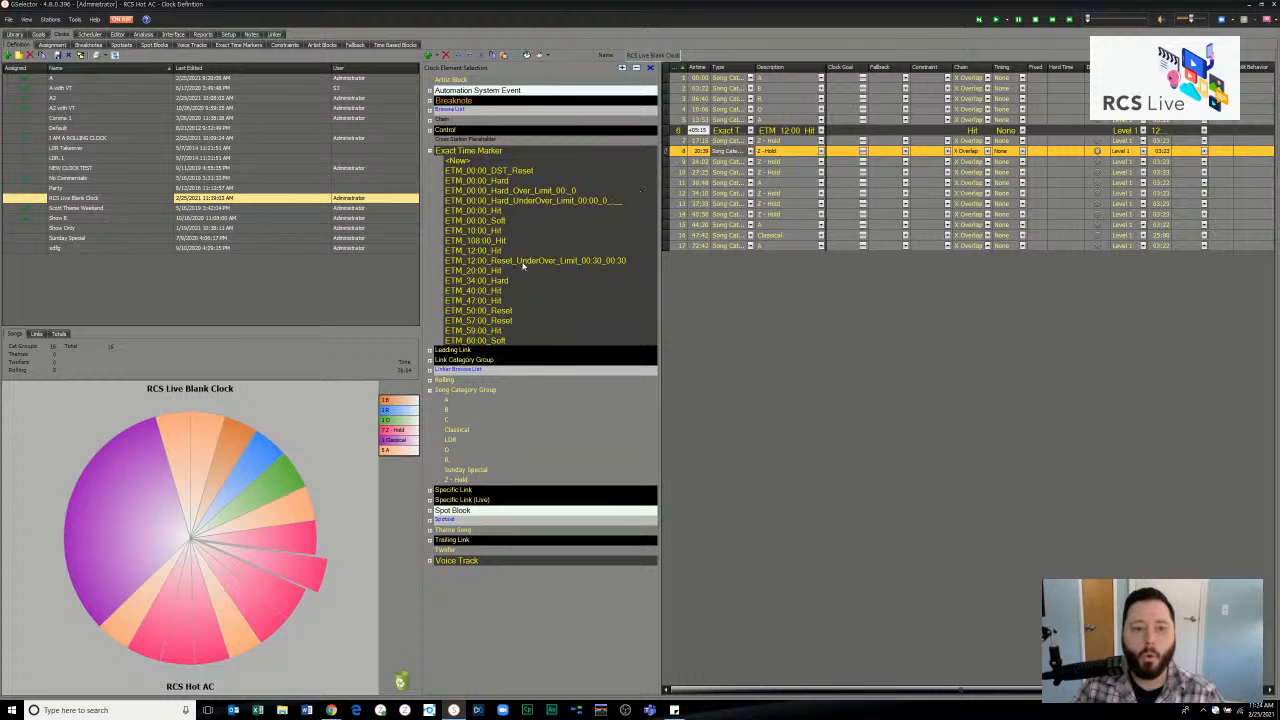
pyautogui.click(491, 253)
pyautogui.click(489, 262)
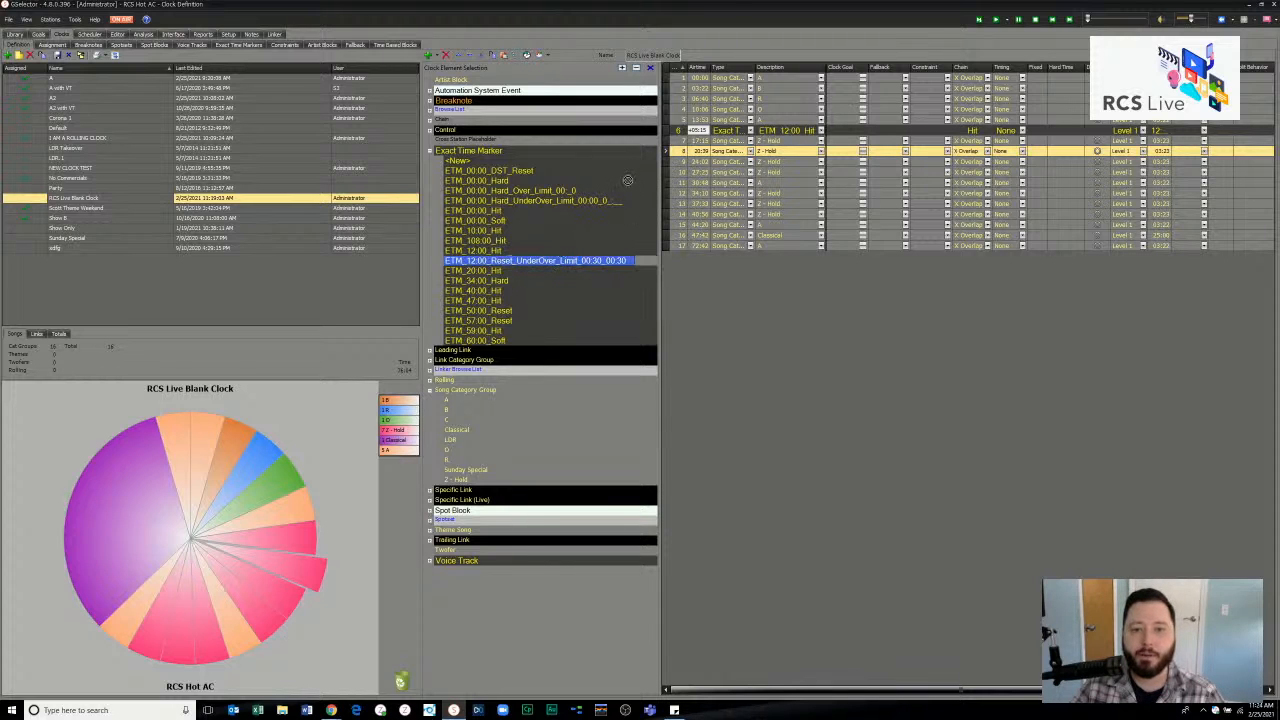
pyautogui.click(681, 164)
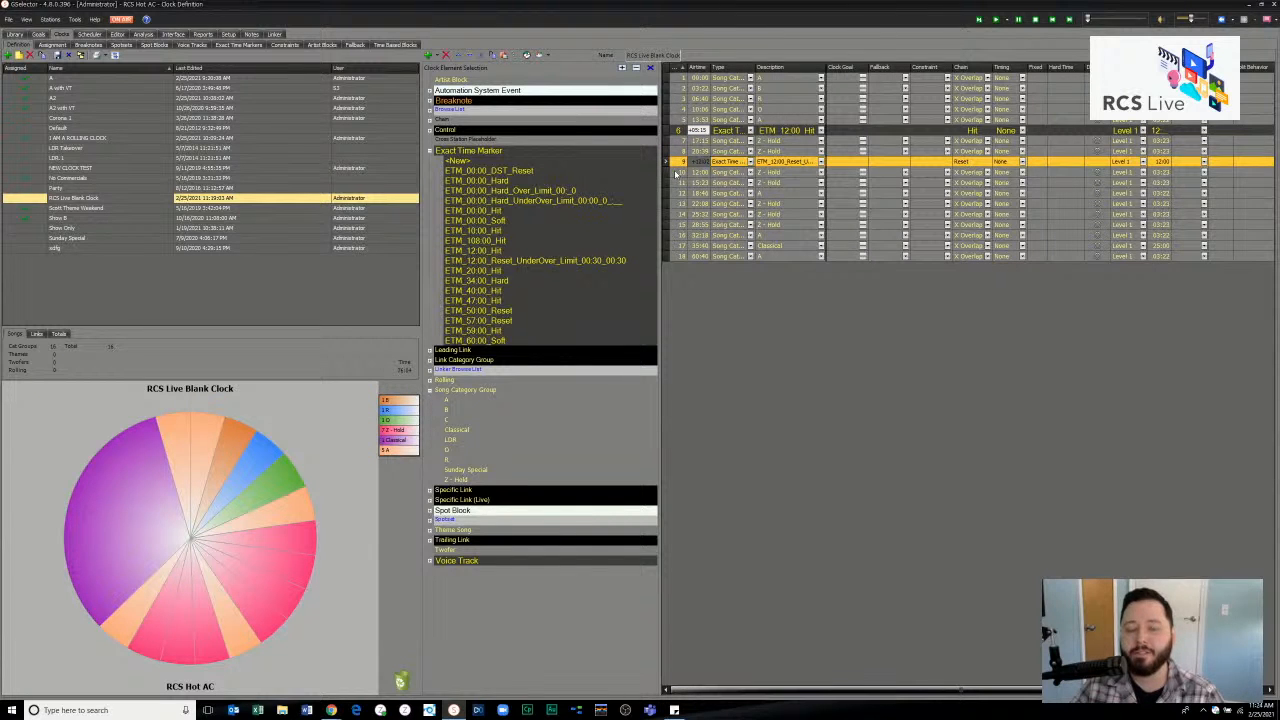
pyautogui.click(676, 172)
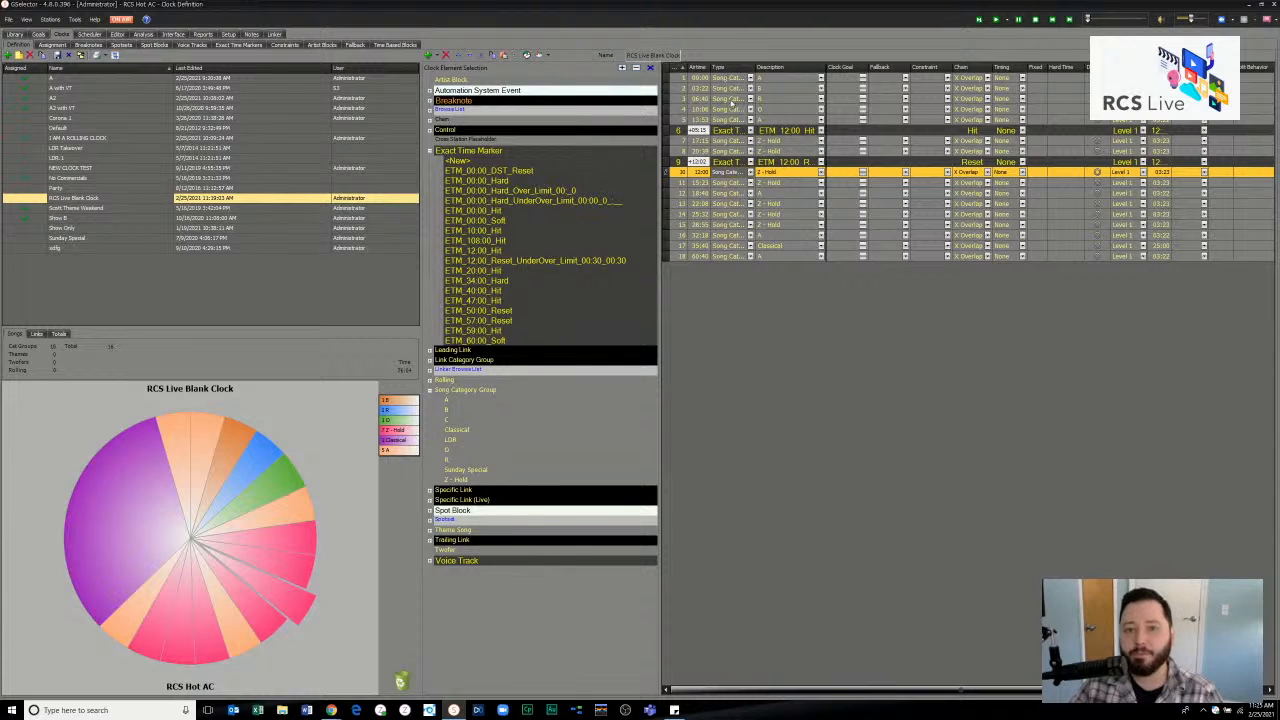
# - Move the 12:00 Hit marker up one place, ahead of the fifth song, and move the 12:00 Reset marker up to directly below it
pyautogui.click(683, 132)
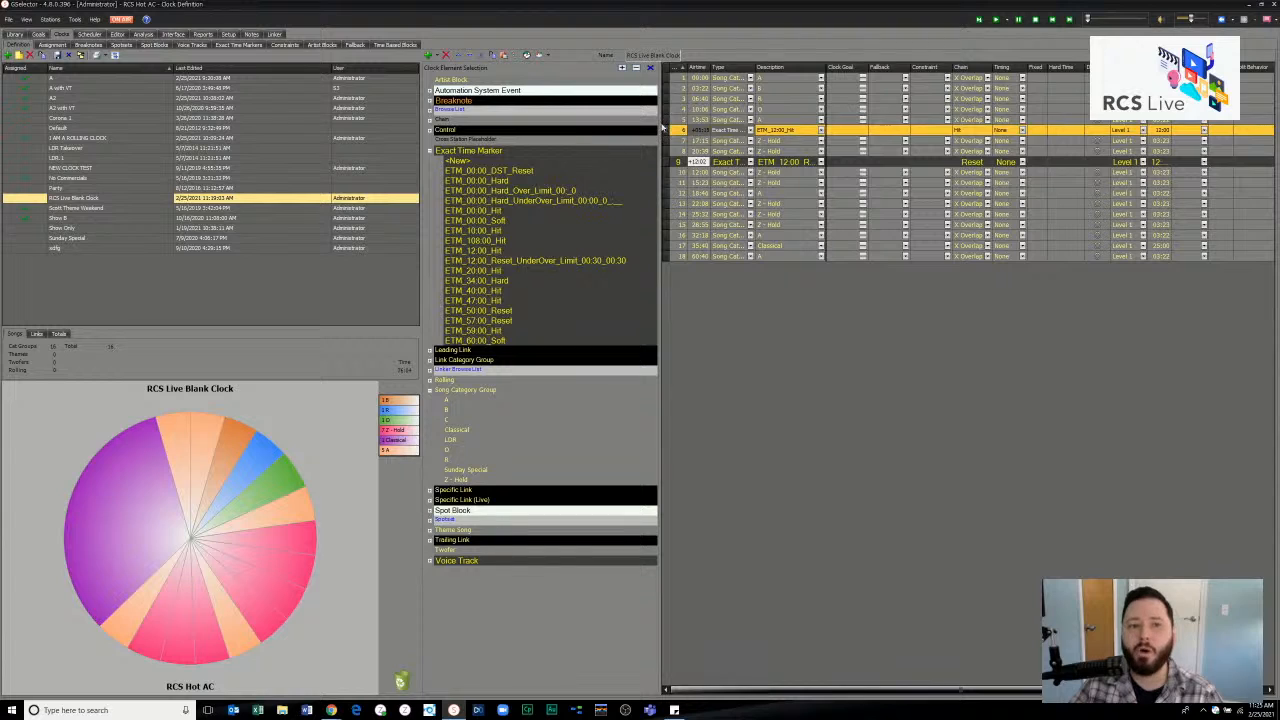
pyautogui.click(457, 57)
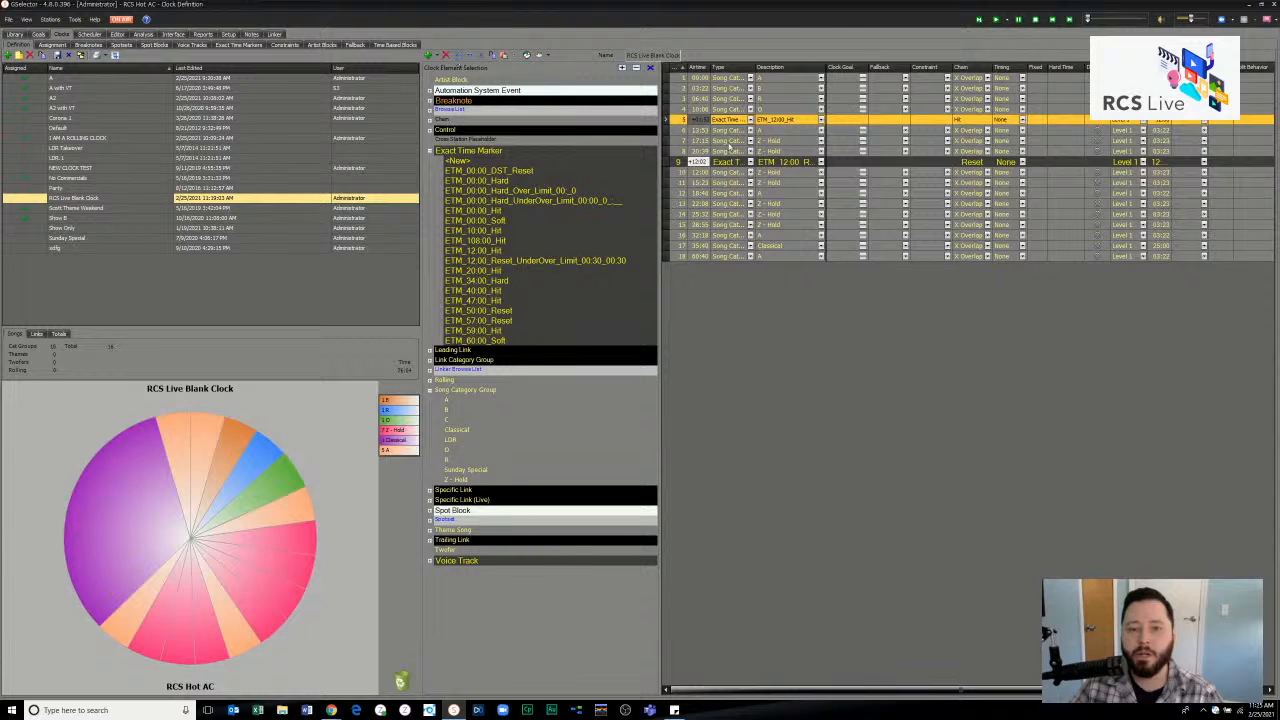
pyautogui.click(710, 142)
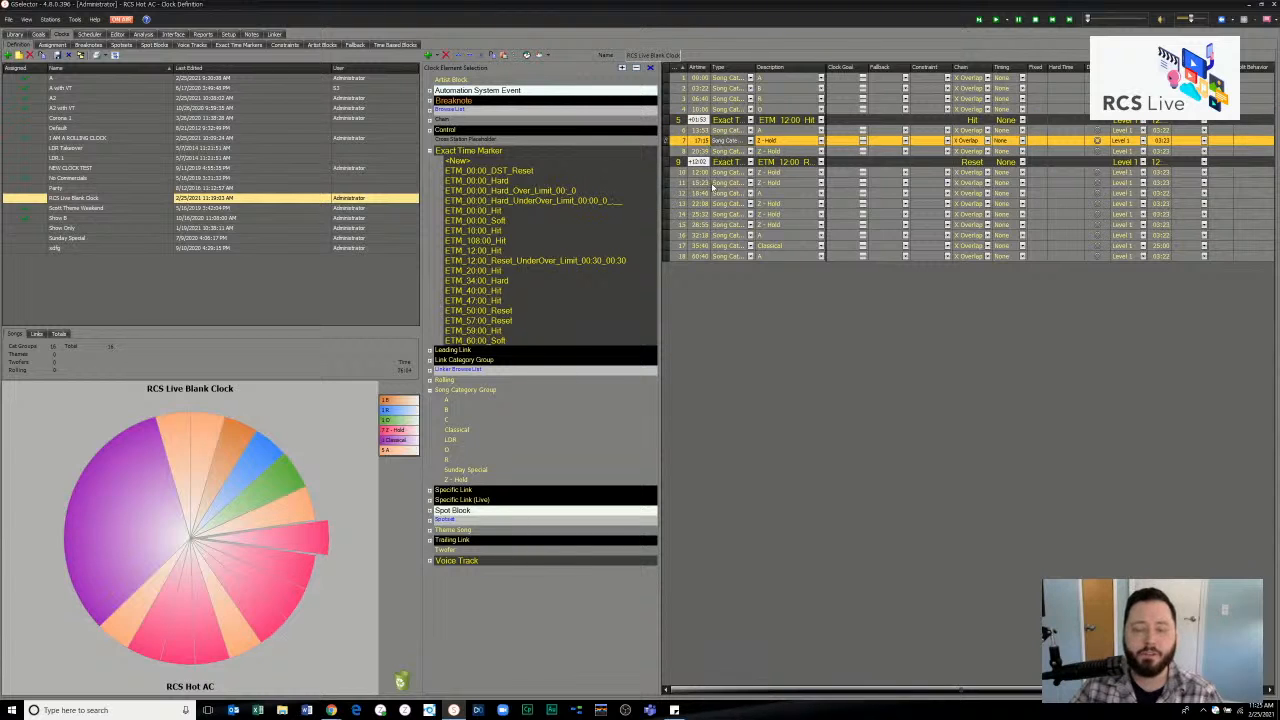
pyautogui.click(712, 161)
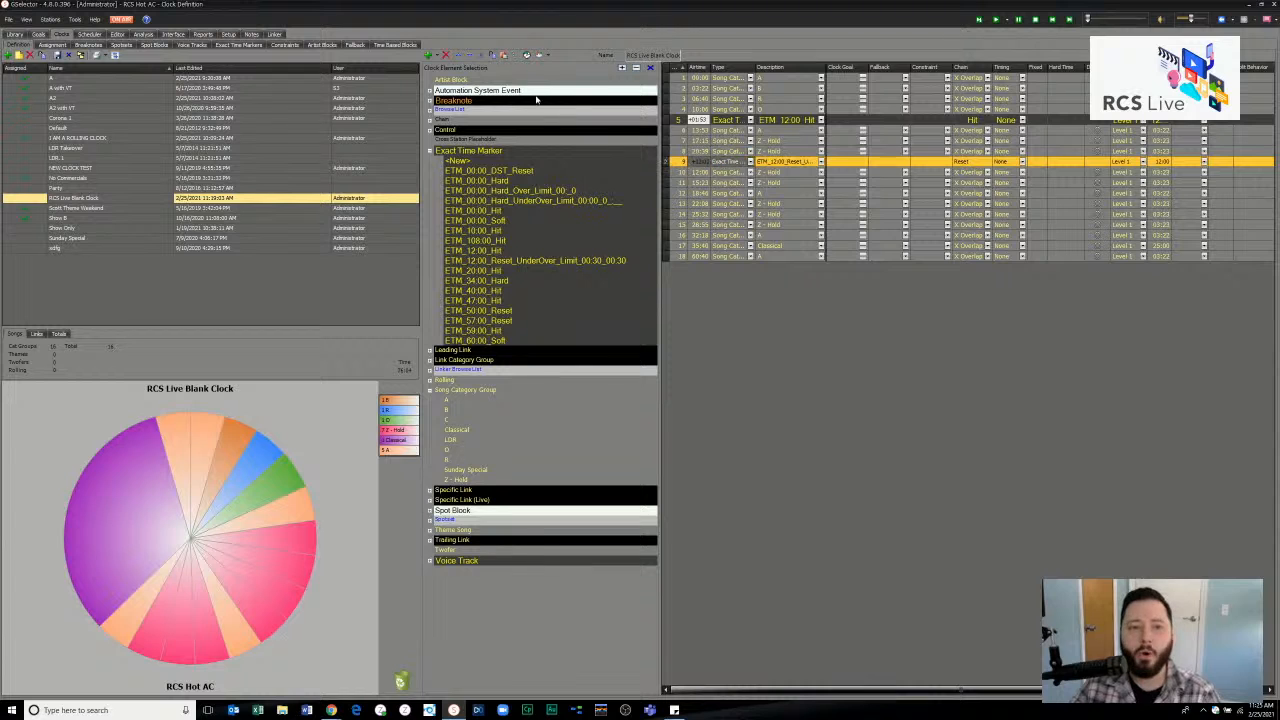
pyautogui.click(458, 55)
pyautogui.click(458, 55)
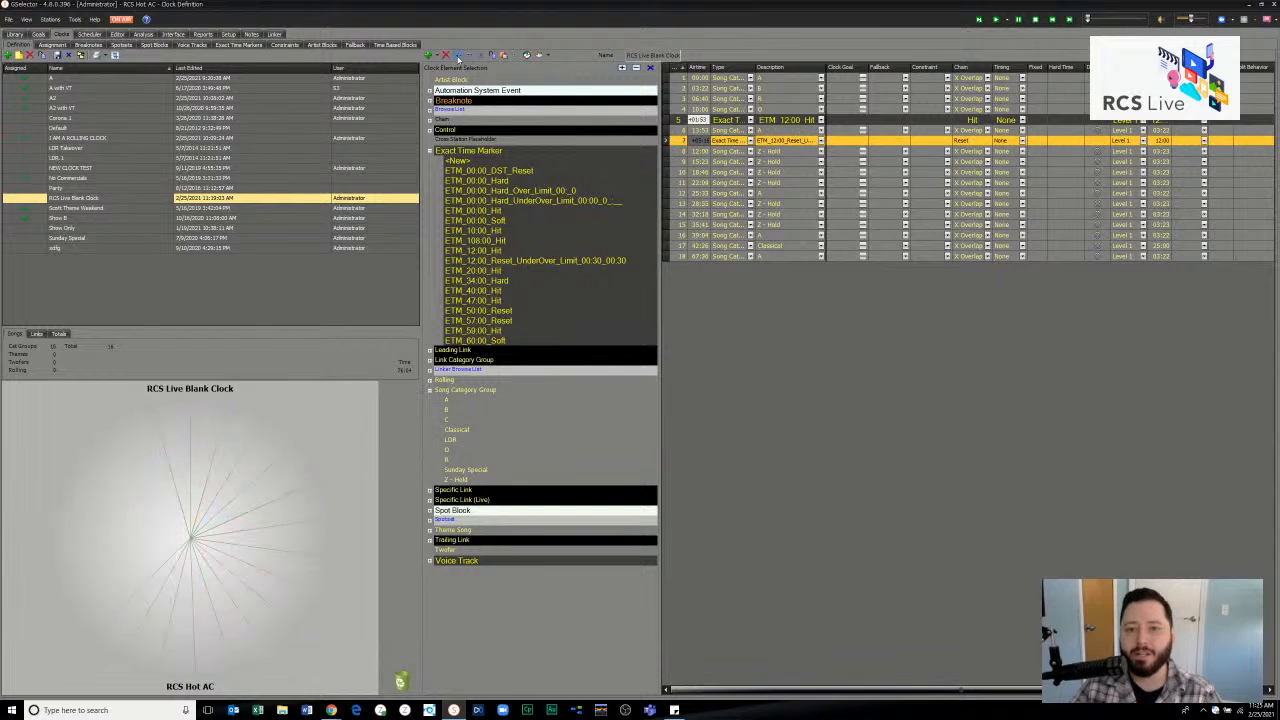
pyautogui.click(458, 55)
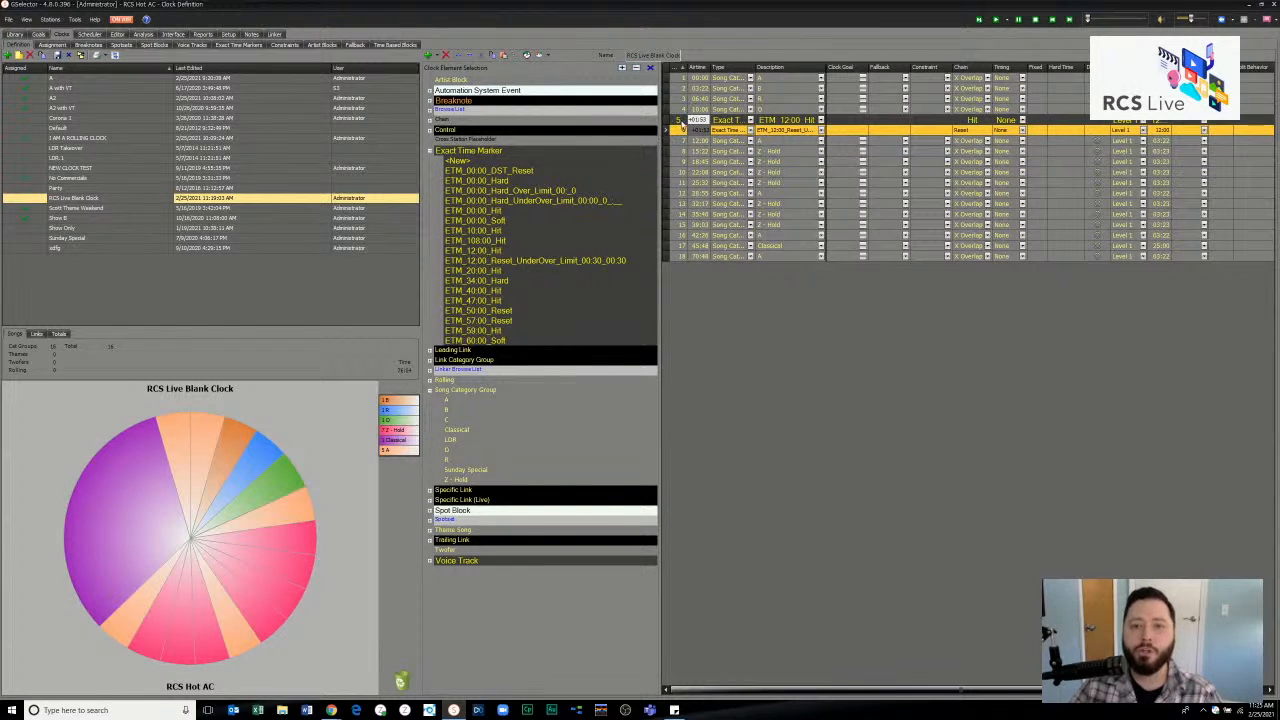
# - Delete the 12:00 Hit exact time marker from the clock
pyautogui.click(680, 130)
pyautogui.click(681, 131)
pyautogui.click(681, 121)
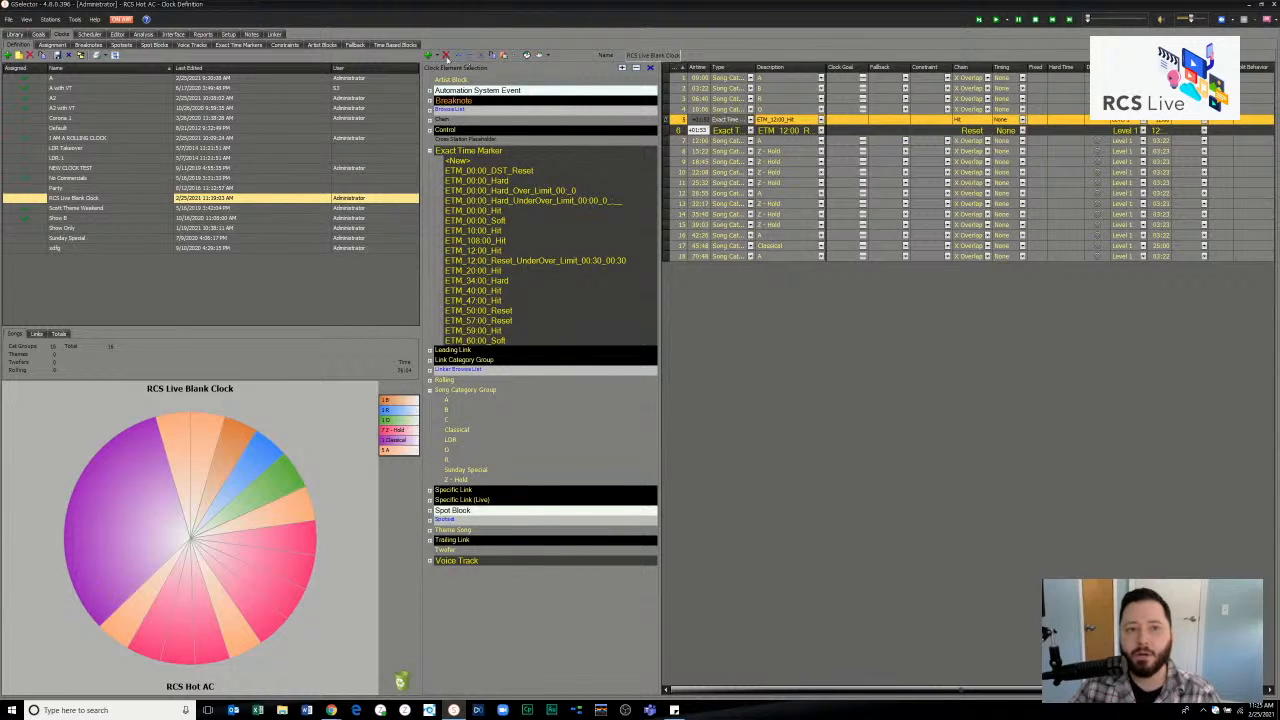
pyautogui.click(447, 57)
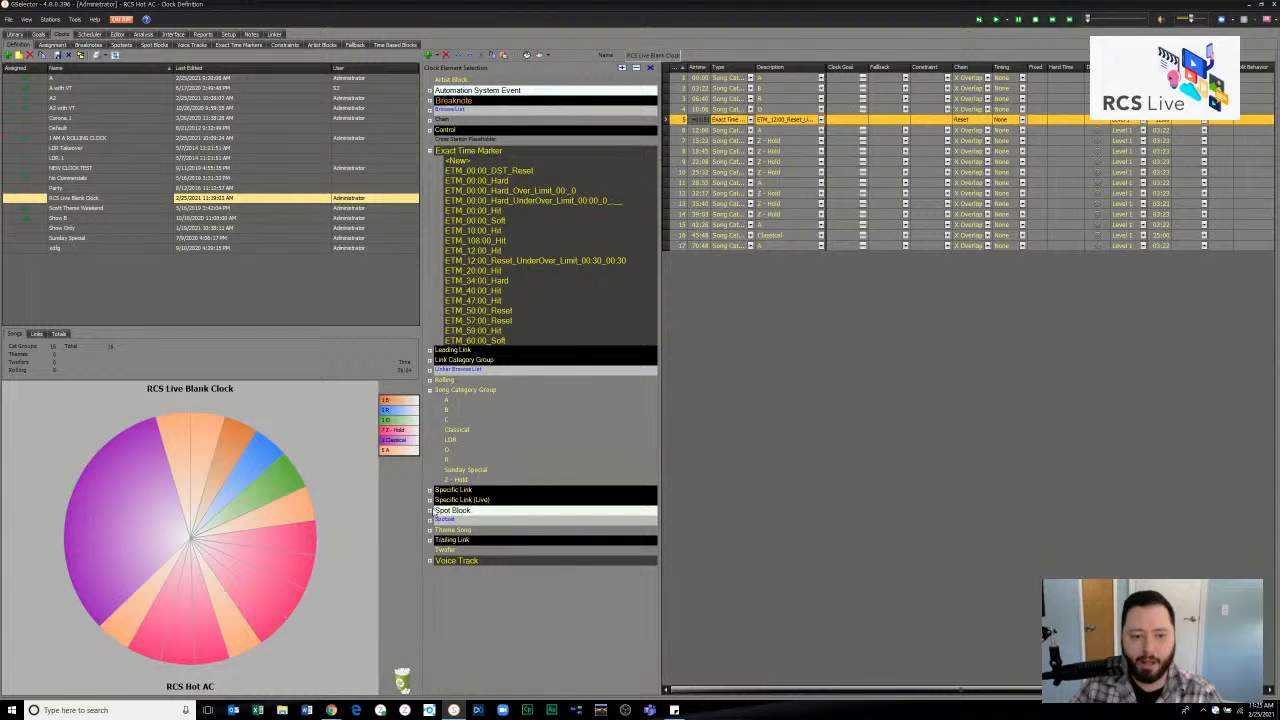
# - Insert the Zetta Spot Block directly after the 12:00 Reset exact time marker
pyautogui.click(430, 511)
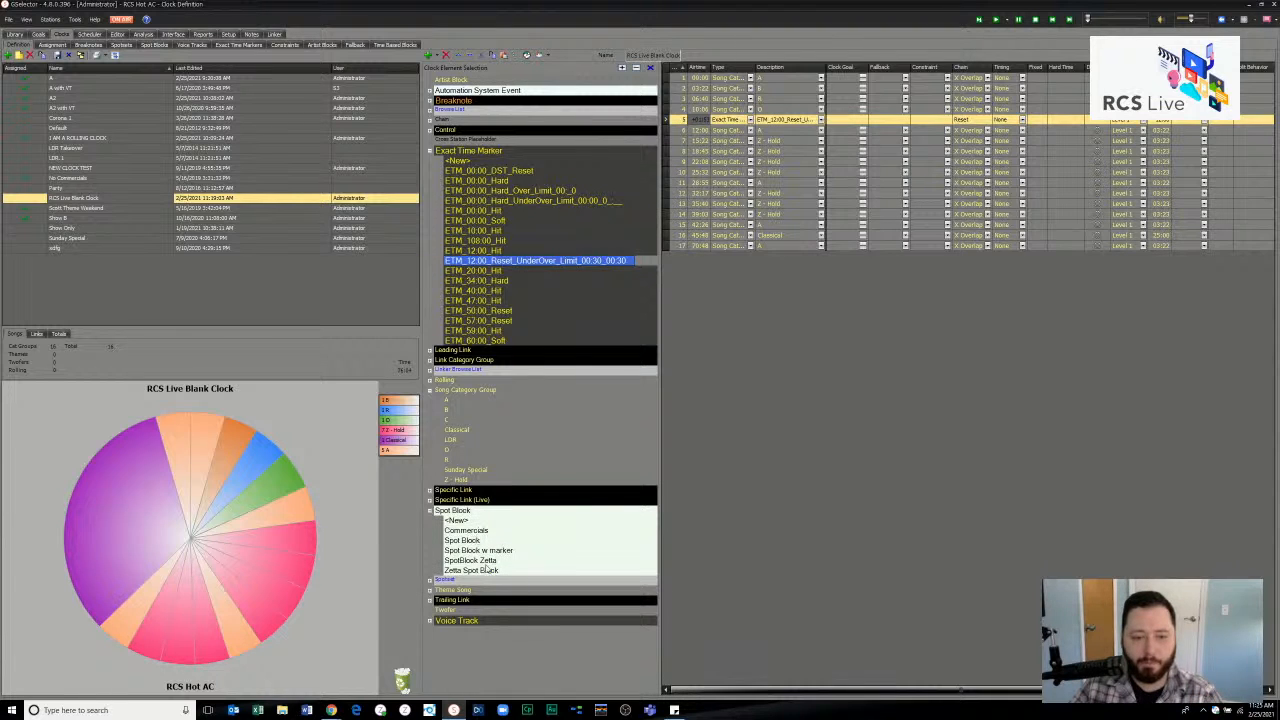
pyautogui.click(486, 571)
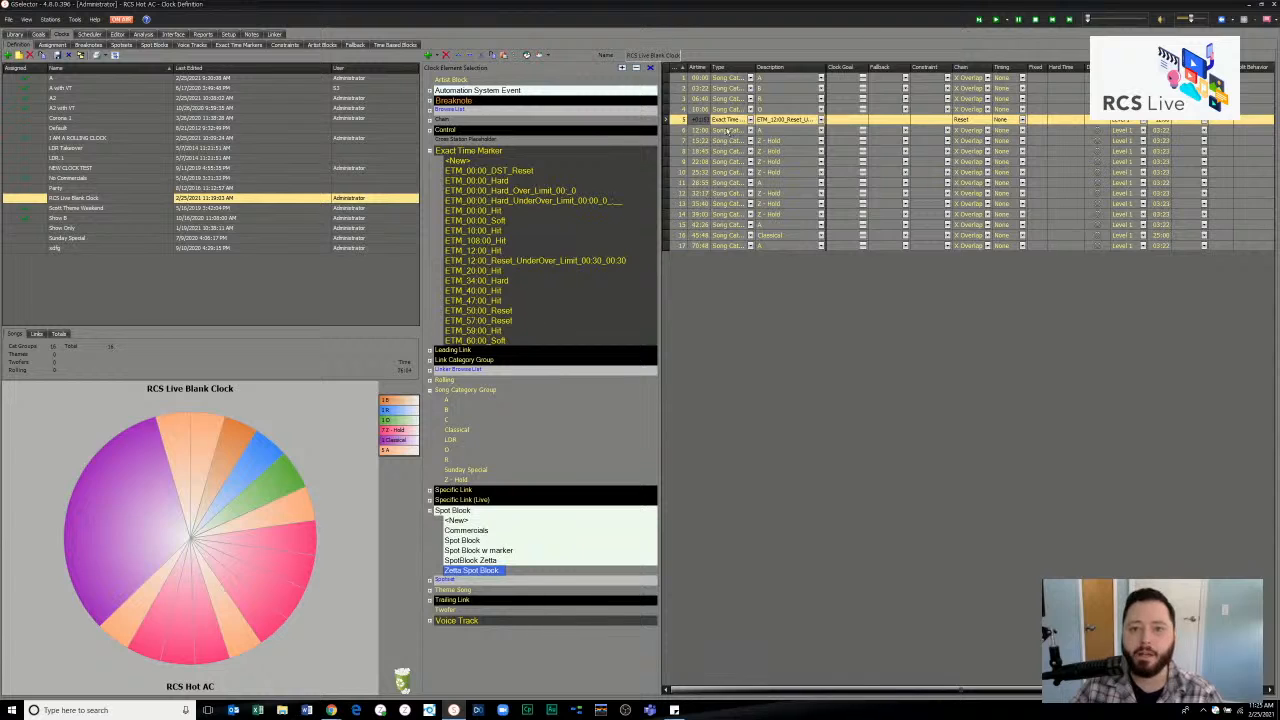
pyautogui.moveTo(726, 131); pyautogui.dragTo(726, 131)
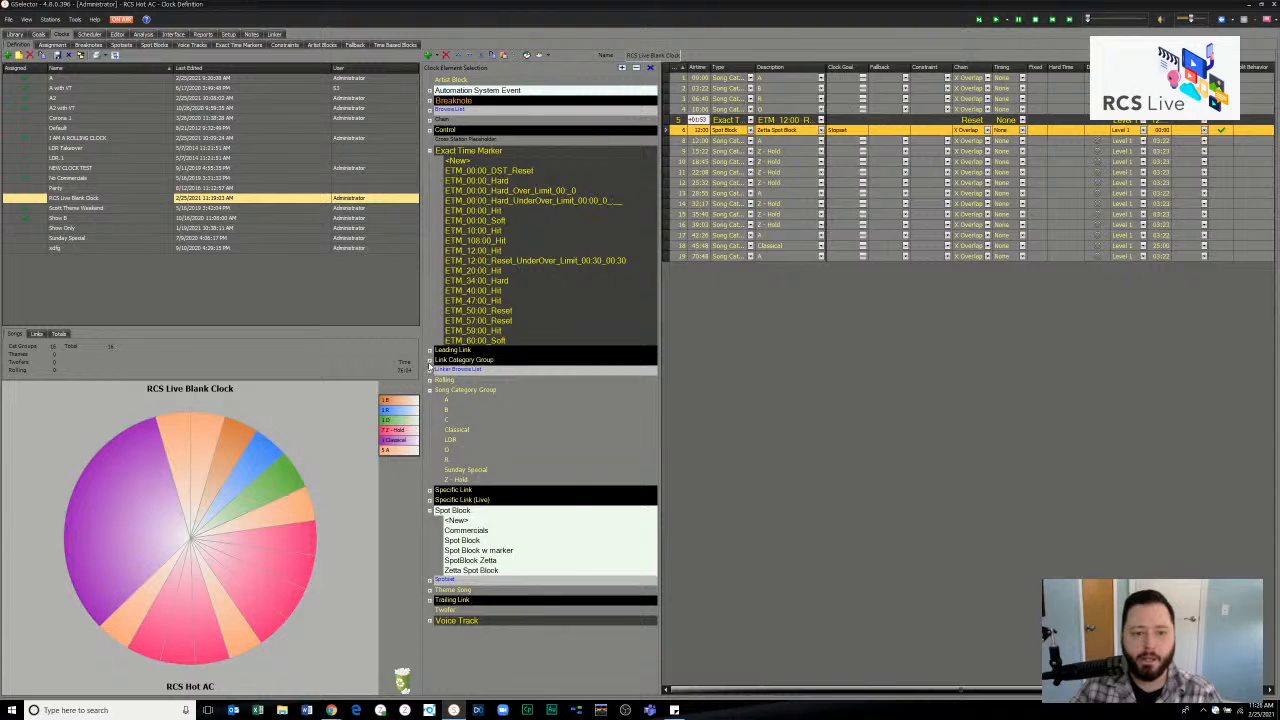
# - Insert link category a1 after the first song and link category d between the fourth-place R song and the following D song
pyautogui.click(430, 360)
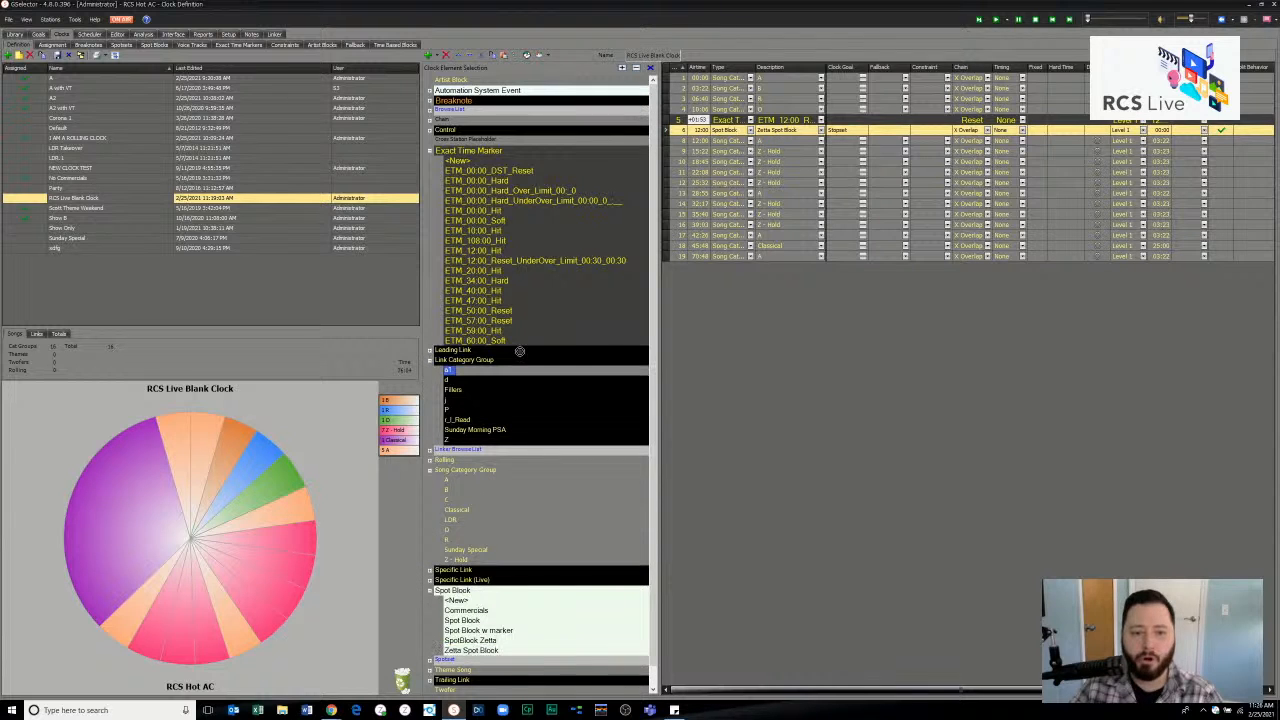
pyautogui.moveTo(520, 351); pyautogui.dragTo(695, 90)
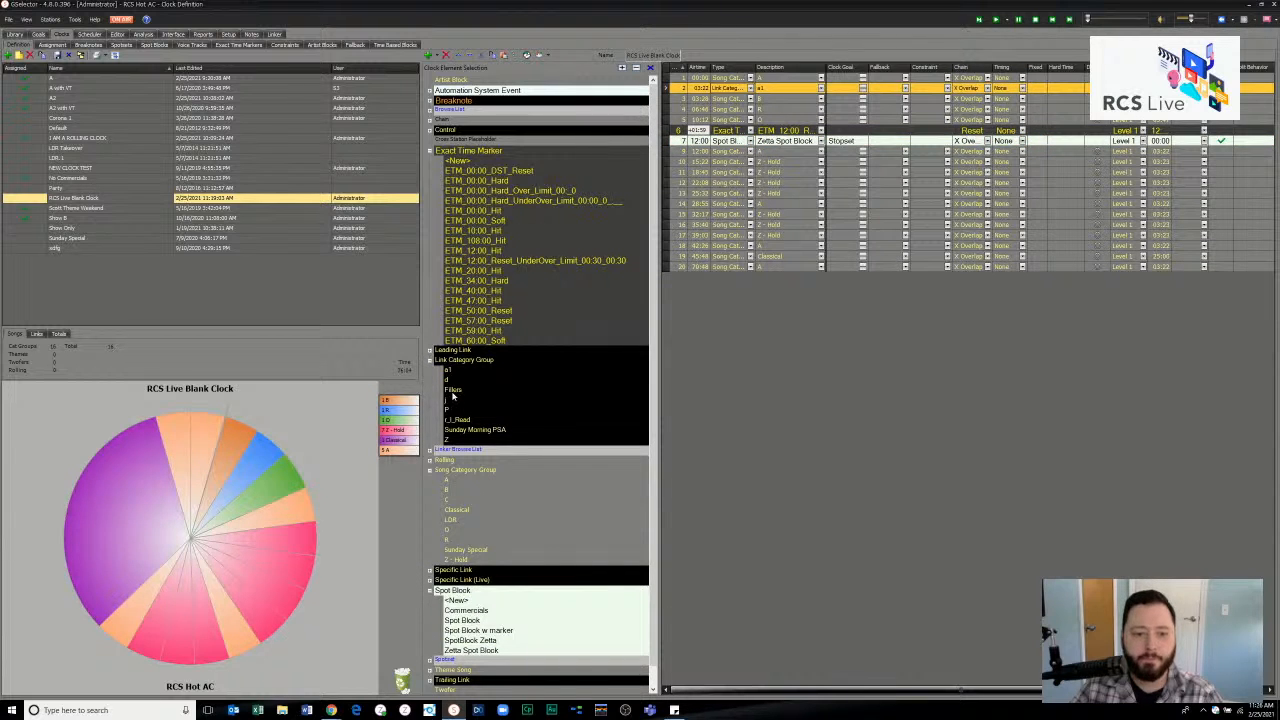
pyautogui.moveTo(450, 388); pyautogui.dragTo(691, 111)
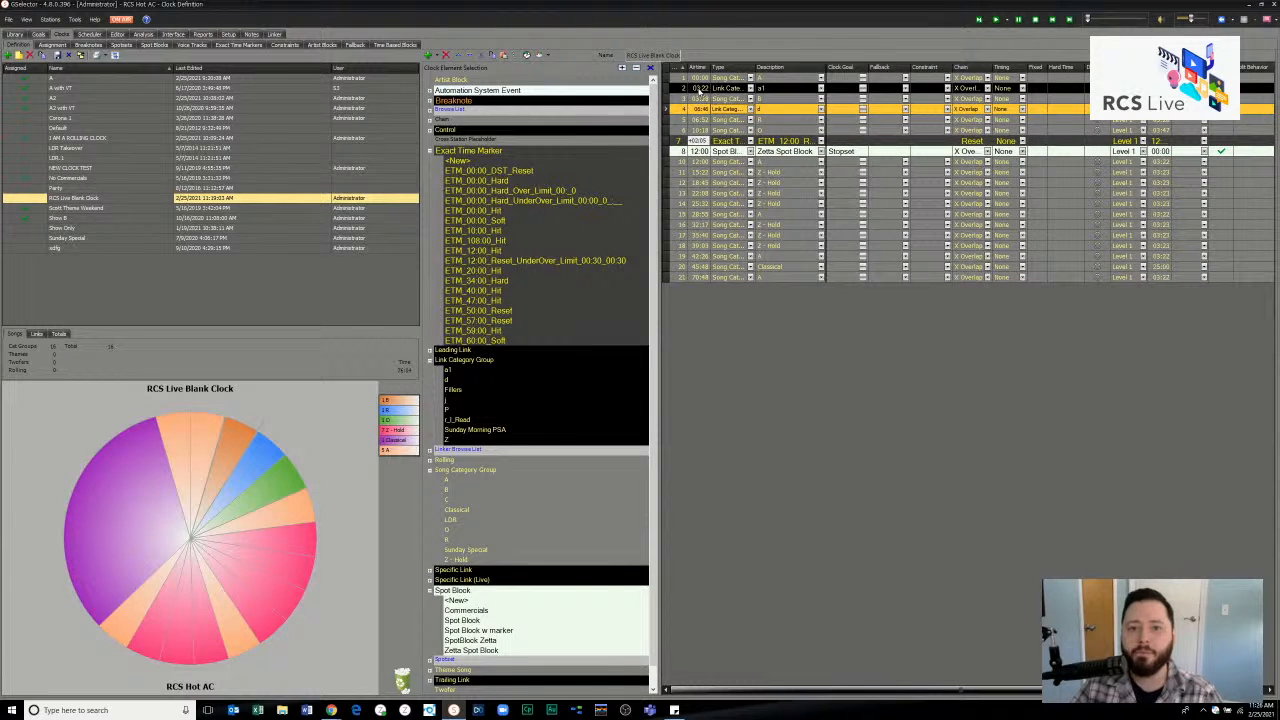
pyautogui.click(699, 90)
pyautogui.click(696, 109)
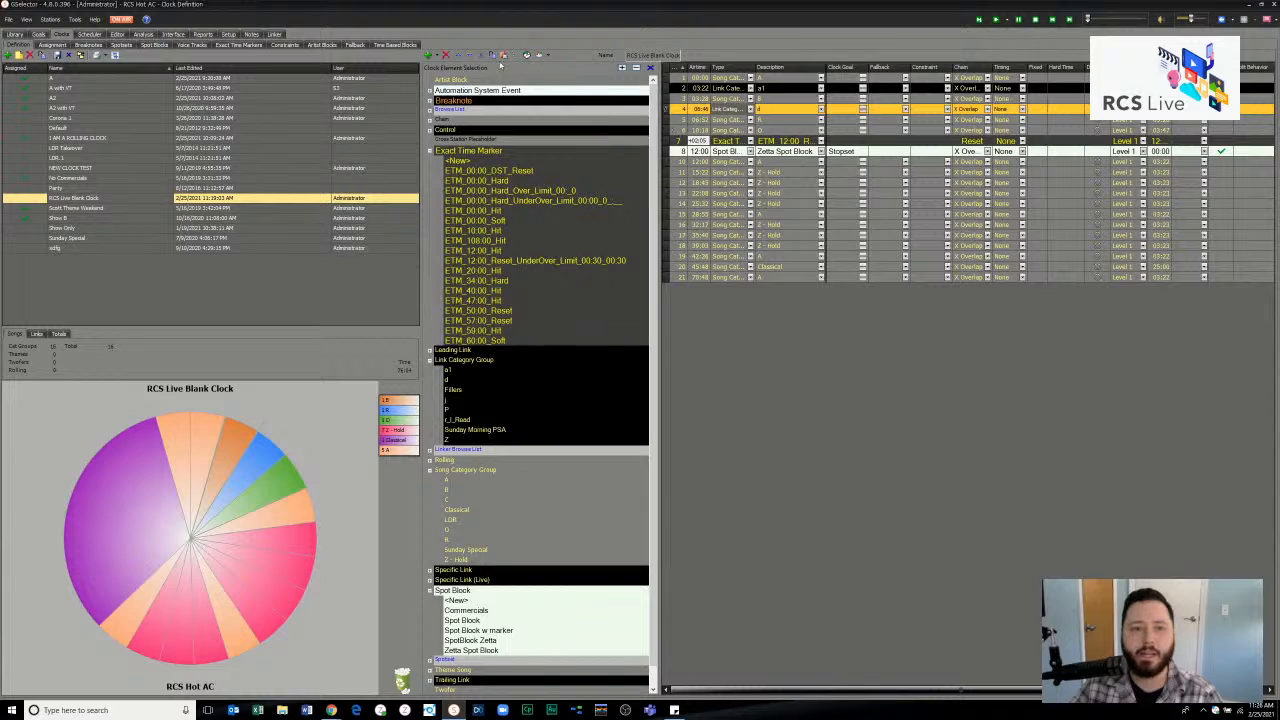
pyautogui.click(468, 56)
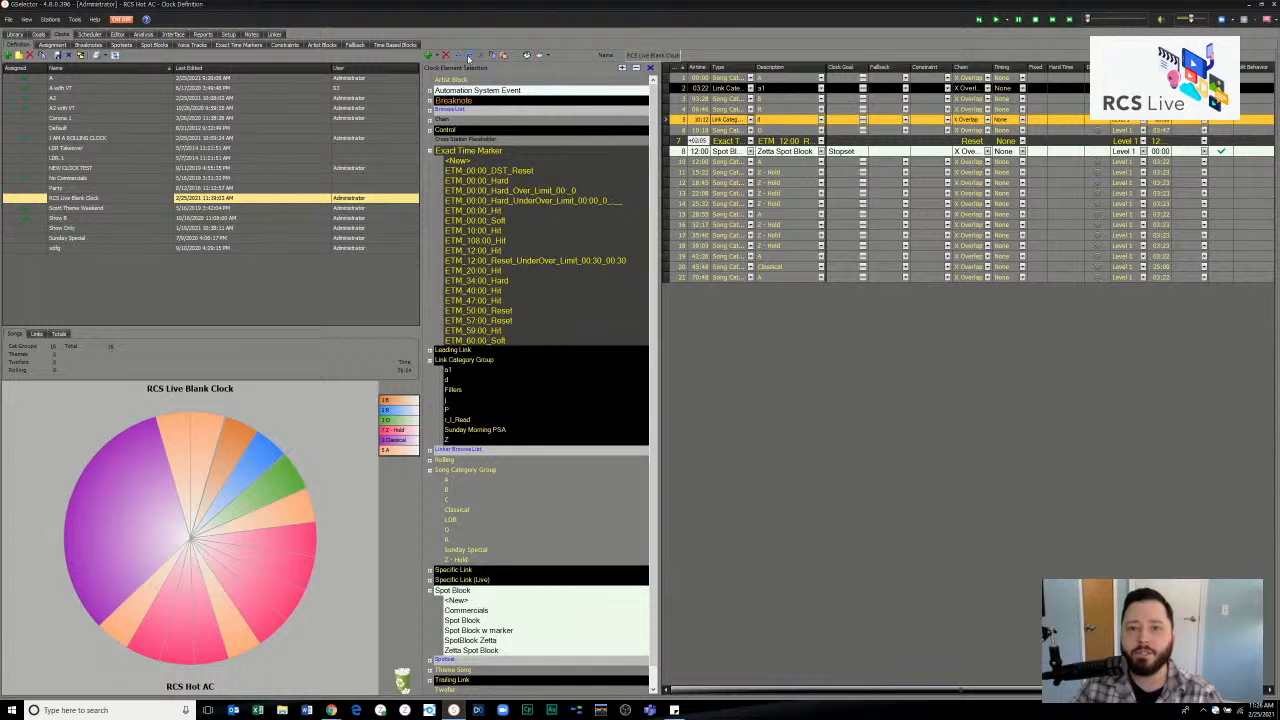
# - Insert the Zetta Empty Voice Track between the B and R songs, at position 4 of the clock
pyautogui.click(430, 150)
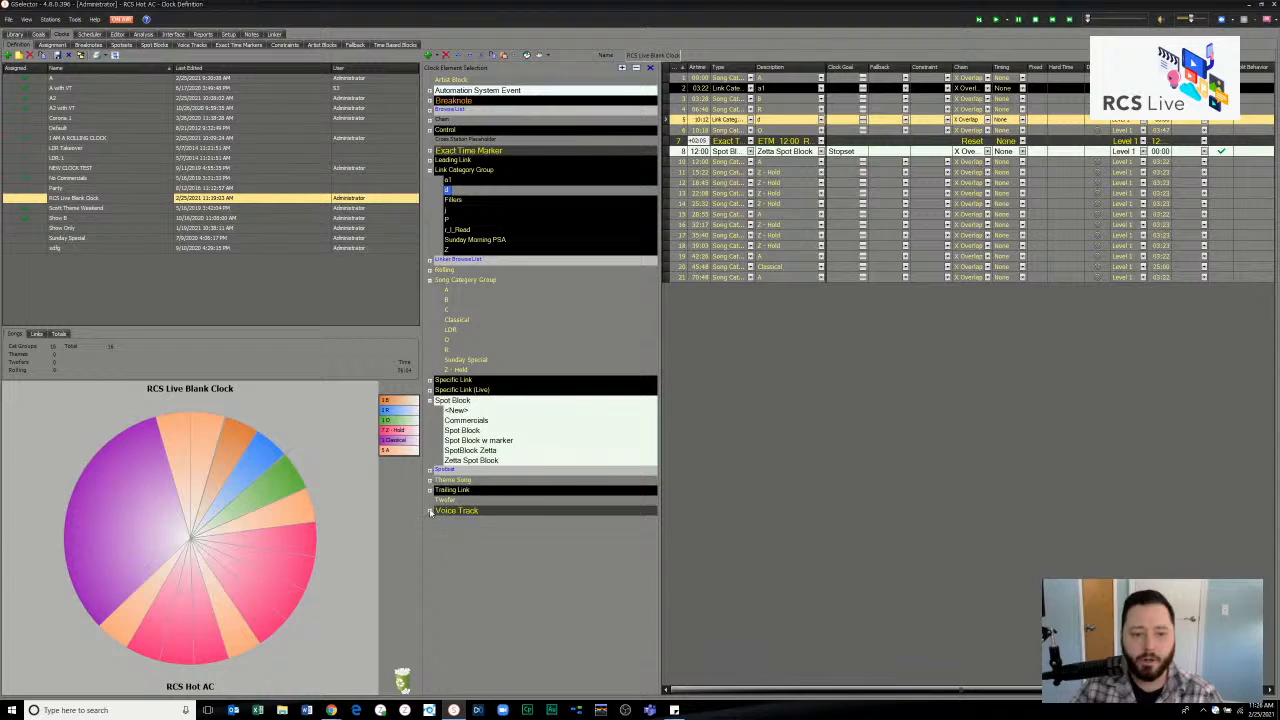
pyautogui.click(430, 511)
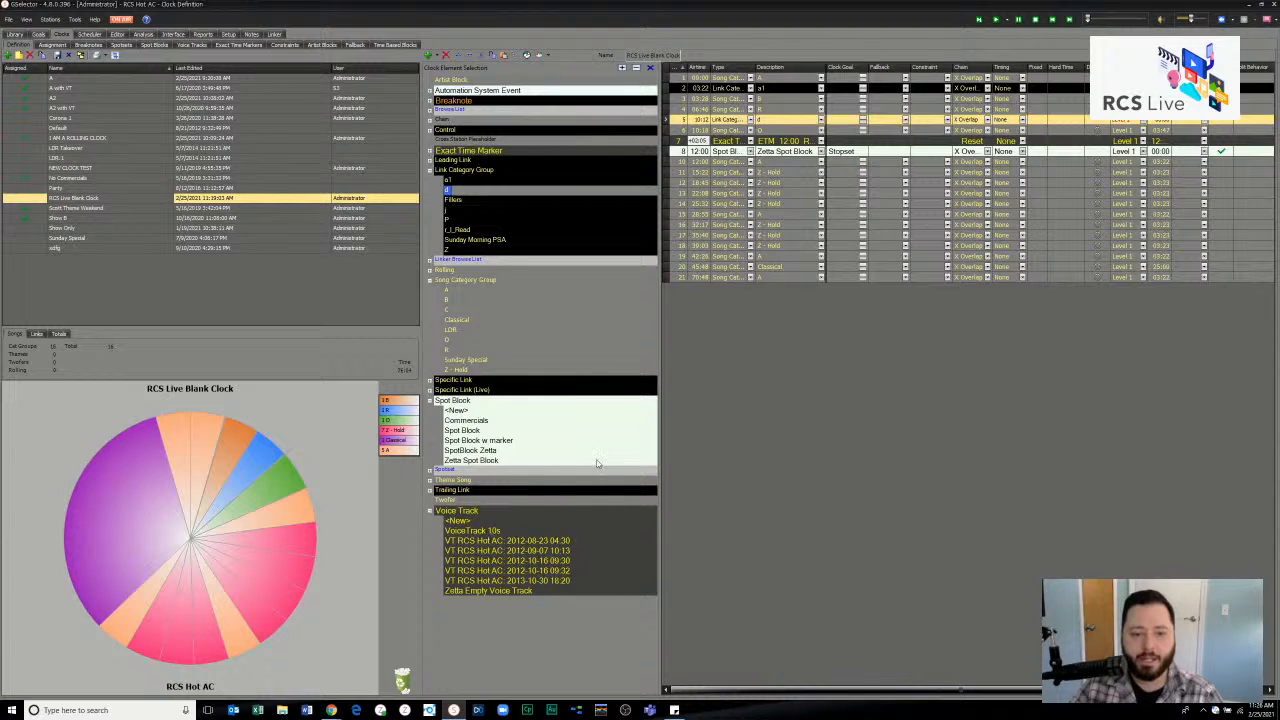
pyautogui.click(476, 532)
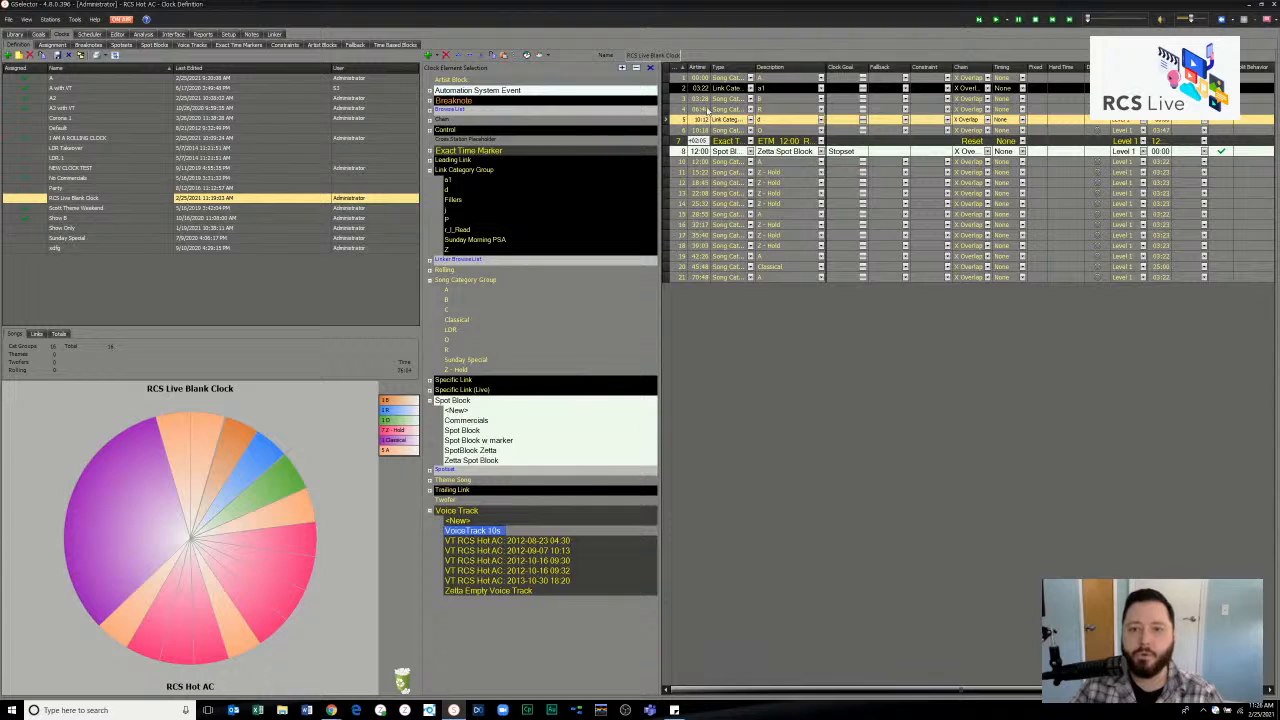
pyautogui.click(478, 591)
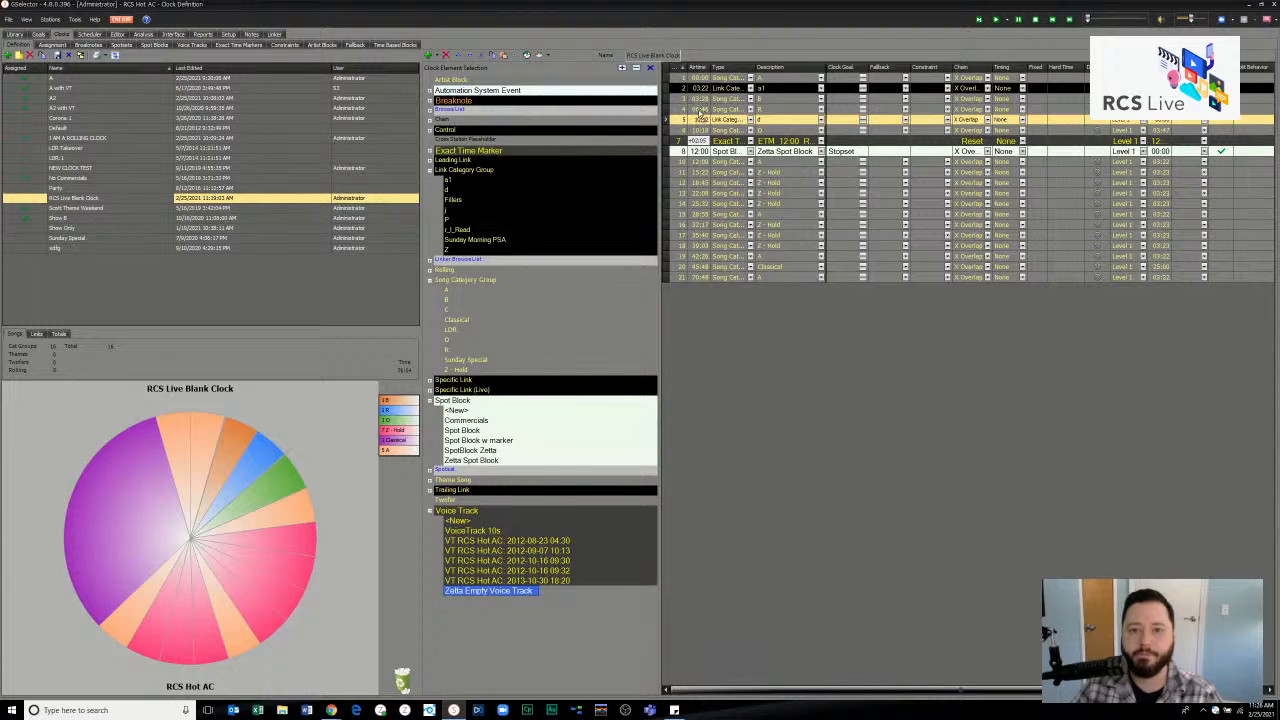
pyautogui.moveTo(700, 113); pyautogui.dragTo(701, 112)
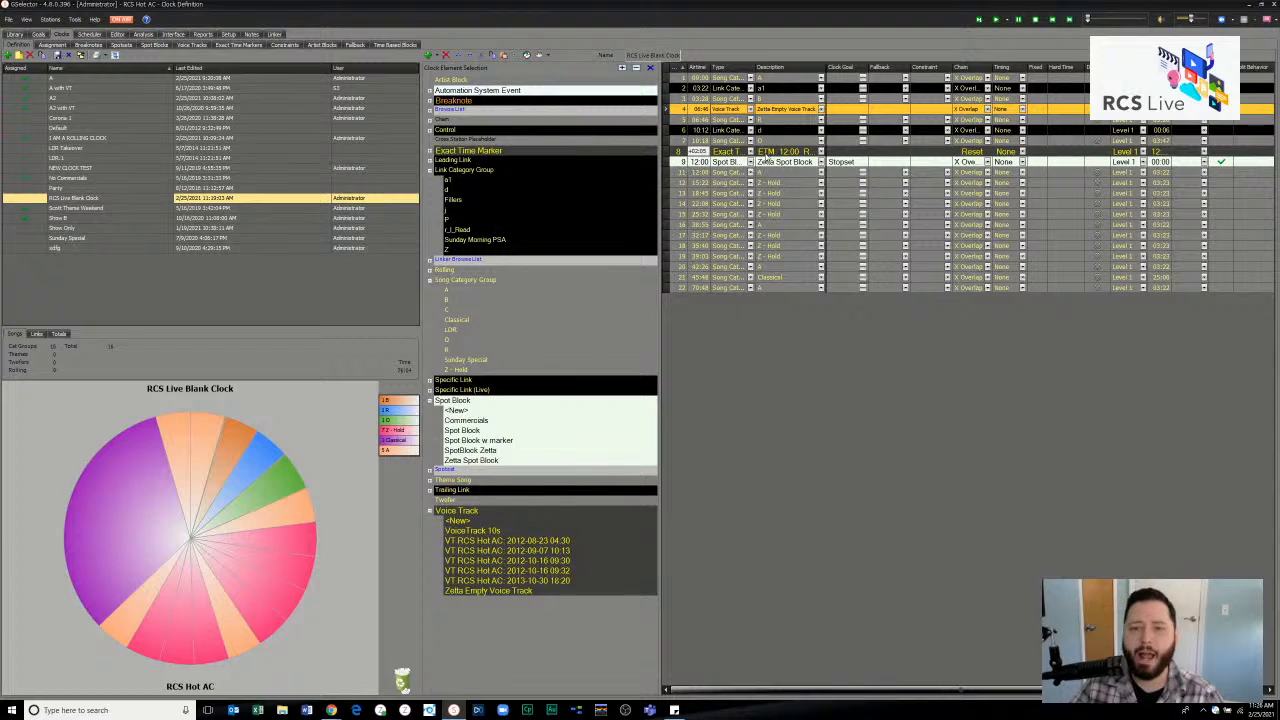
# - Review the clock's opening segment element by element, from the first song to the Zetta Spot Block, and the song positions below it
pyautogui.click(770, 80)
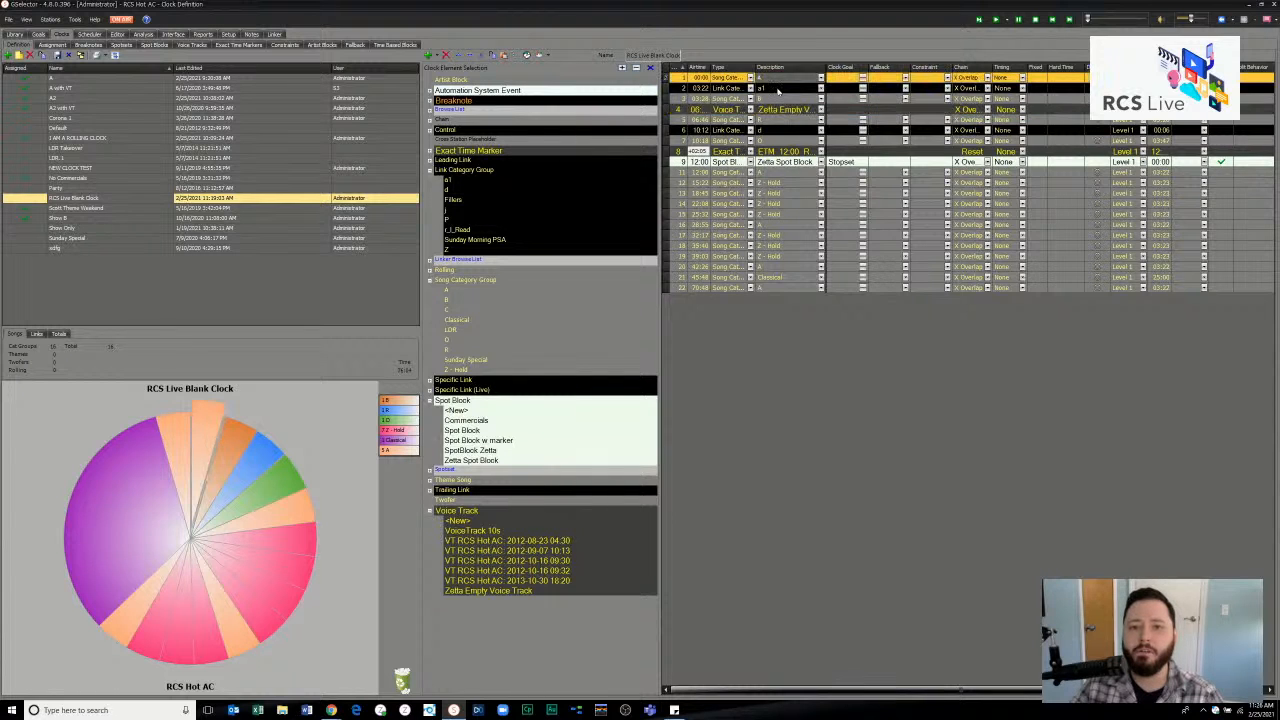
pyautogui.click(777, 89)
pyautogui.click(781, 99)
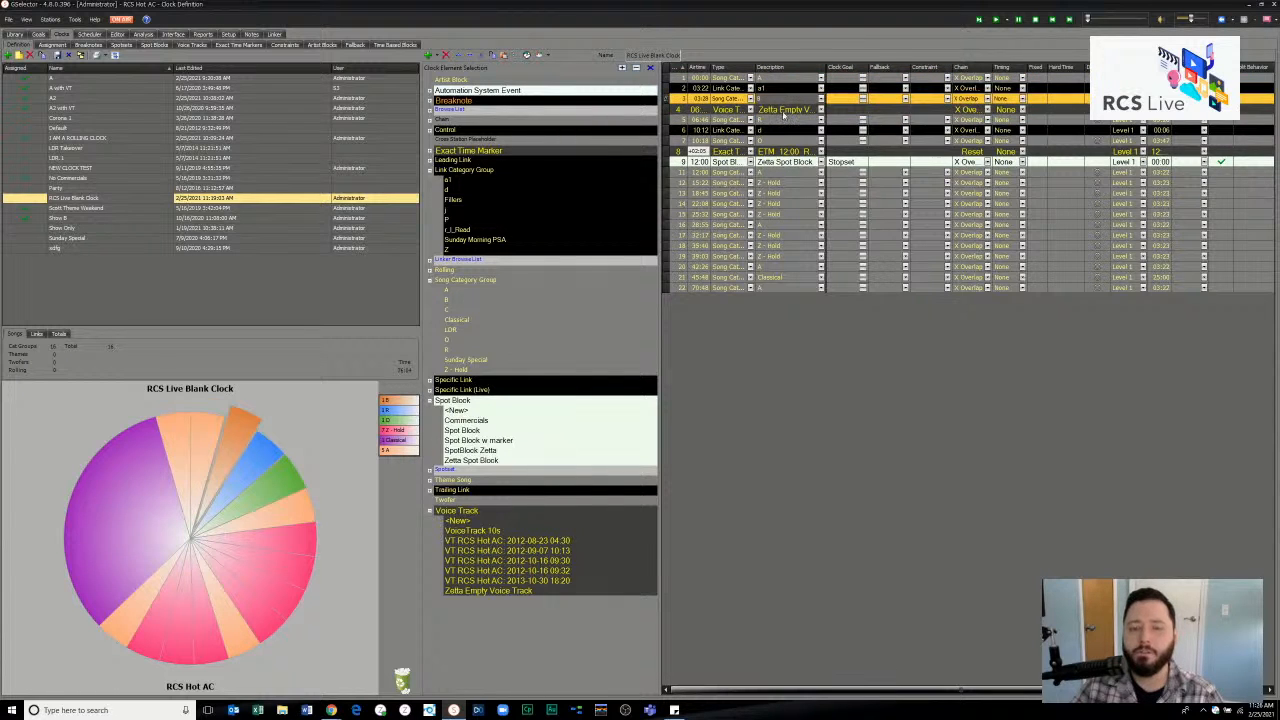
pyautogui.click(782, 110)
pyautogui.click(783, 121)
pyautogui.click(783, 130)
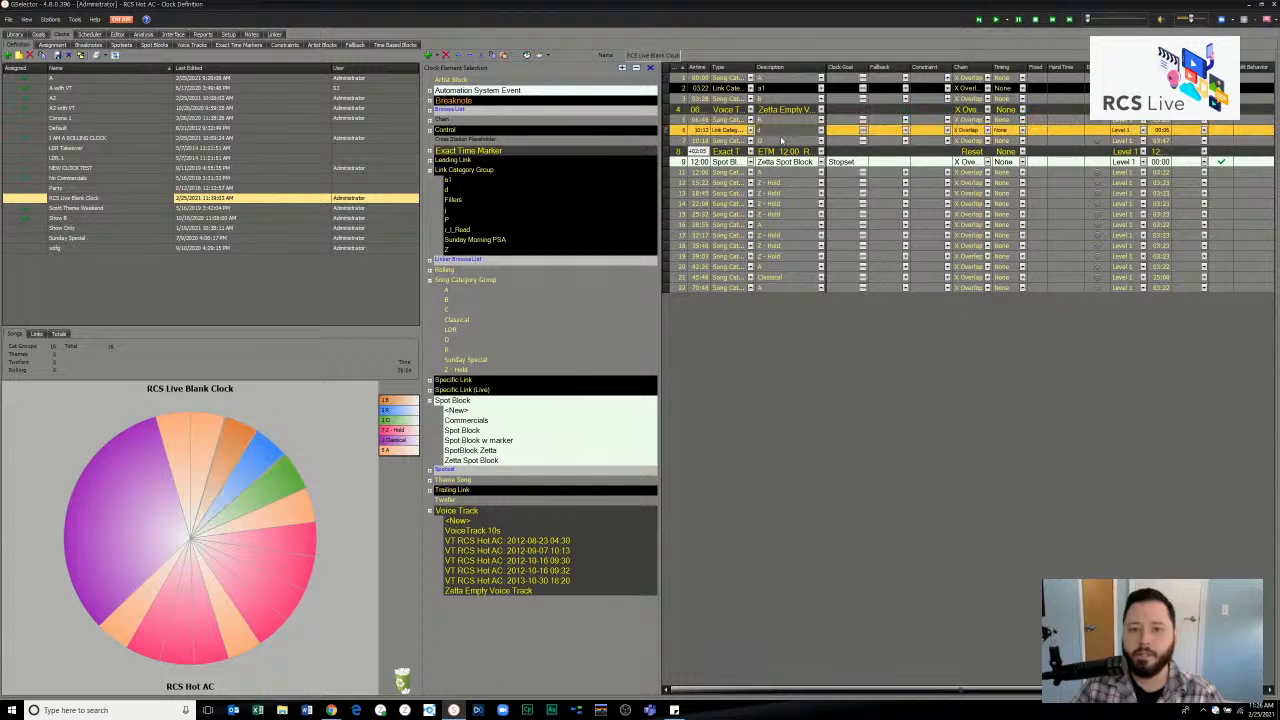
pyautogui.click(782, 141)
pyautogui.click(780, 151)
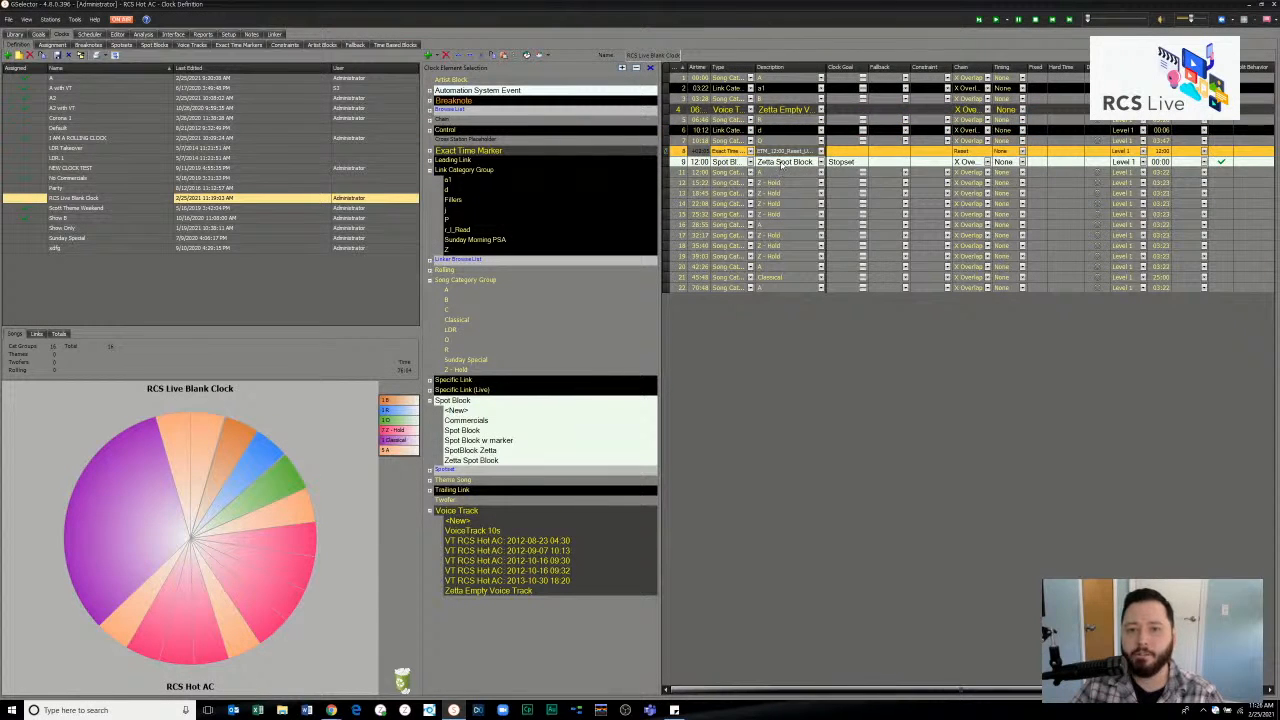
pyautogui.click(781, 162)
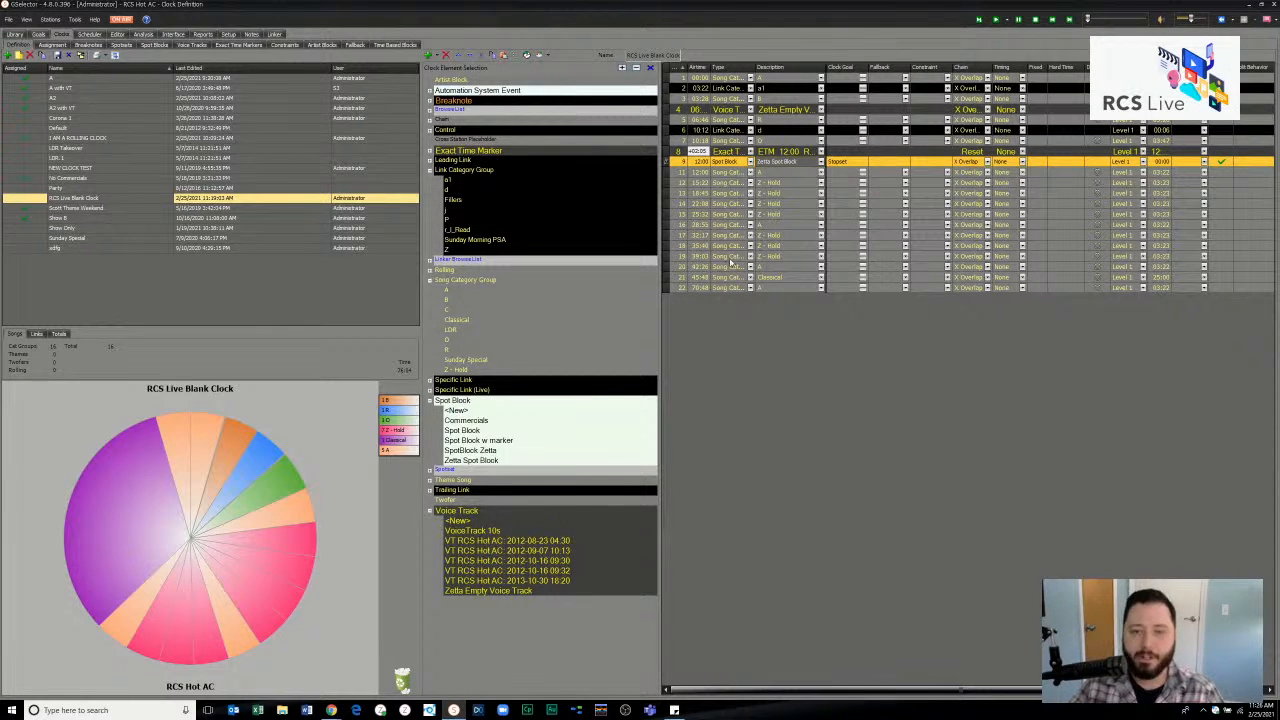
pyautogui.keyDown('shift'); pyautogui.click(732, 83); pyautogui.keyUp('shift')
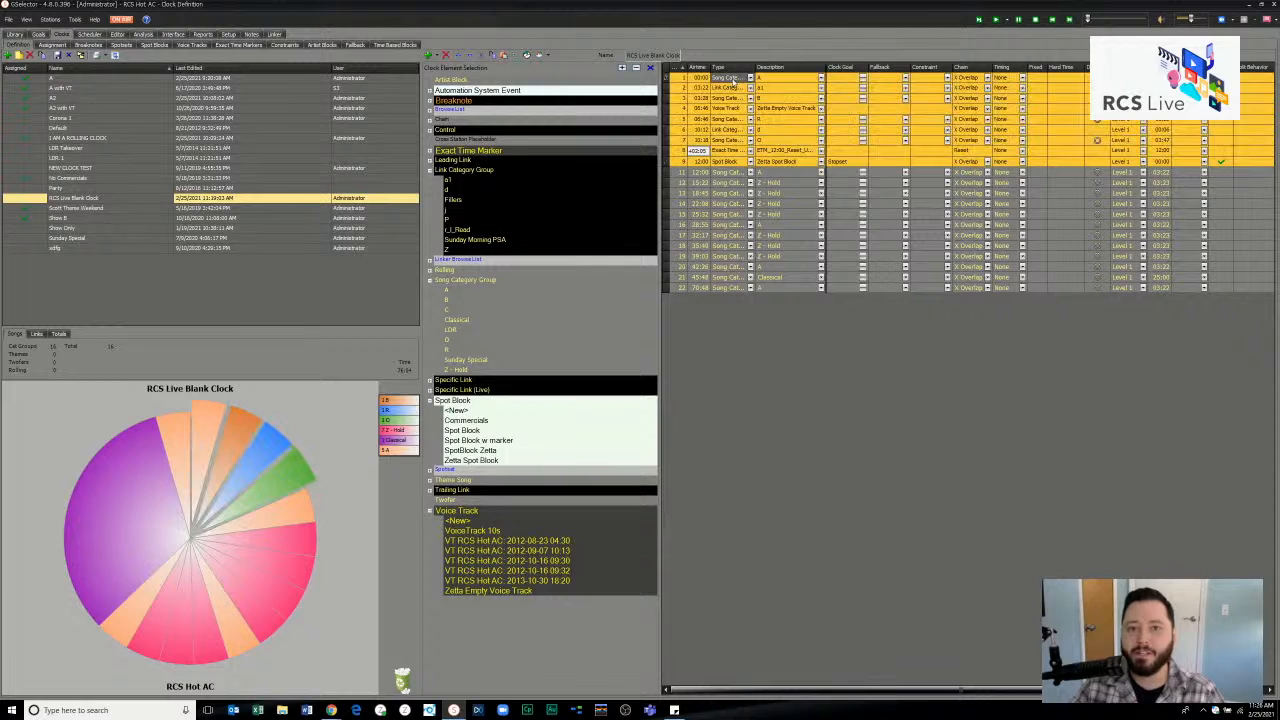
pyautogui.click(728, 174)
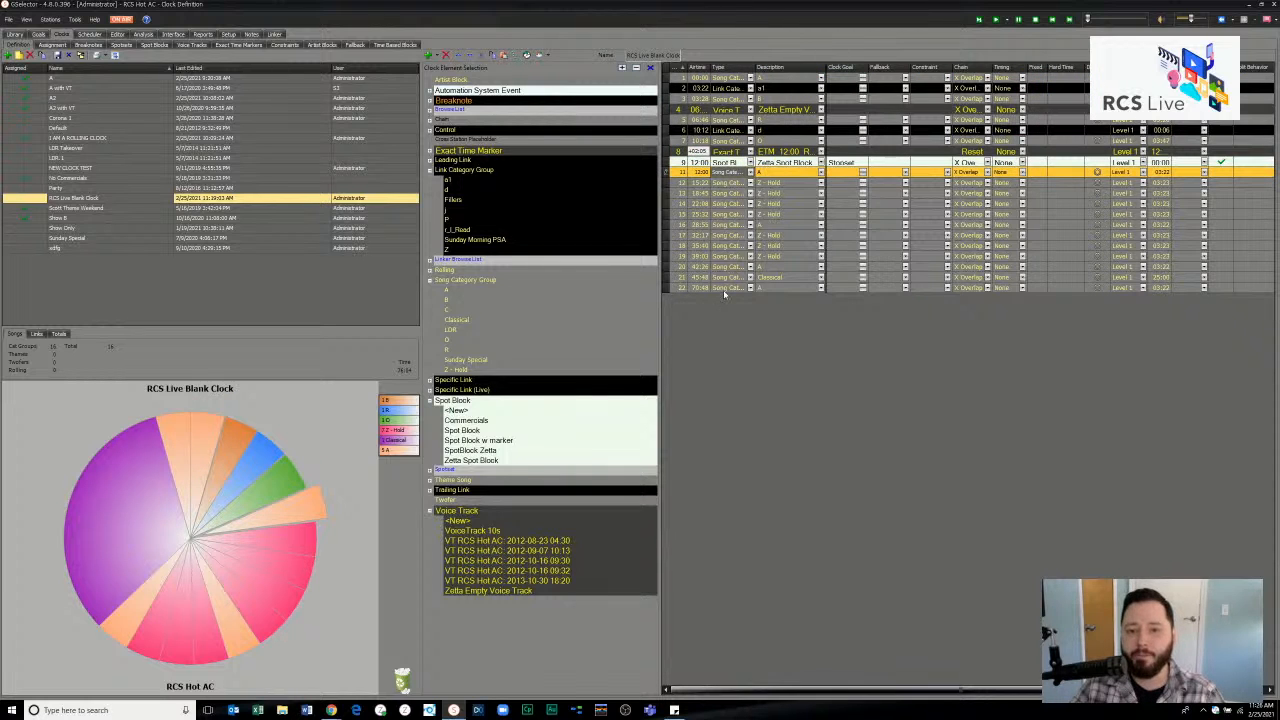
pyautogui.keyDown('shift'); pyautogui.click(723, 288); pyautogui.keyUp('shift')
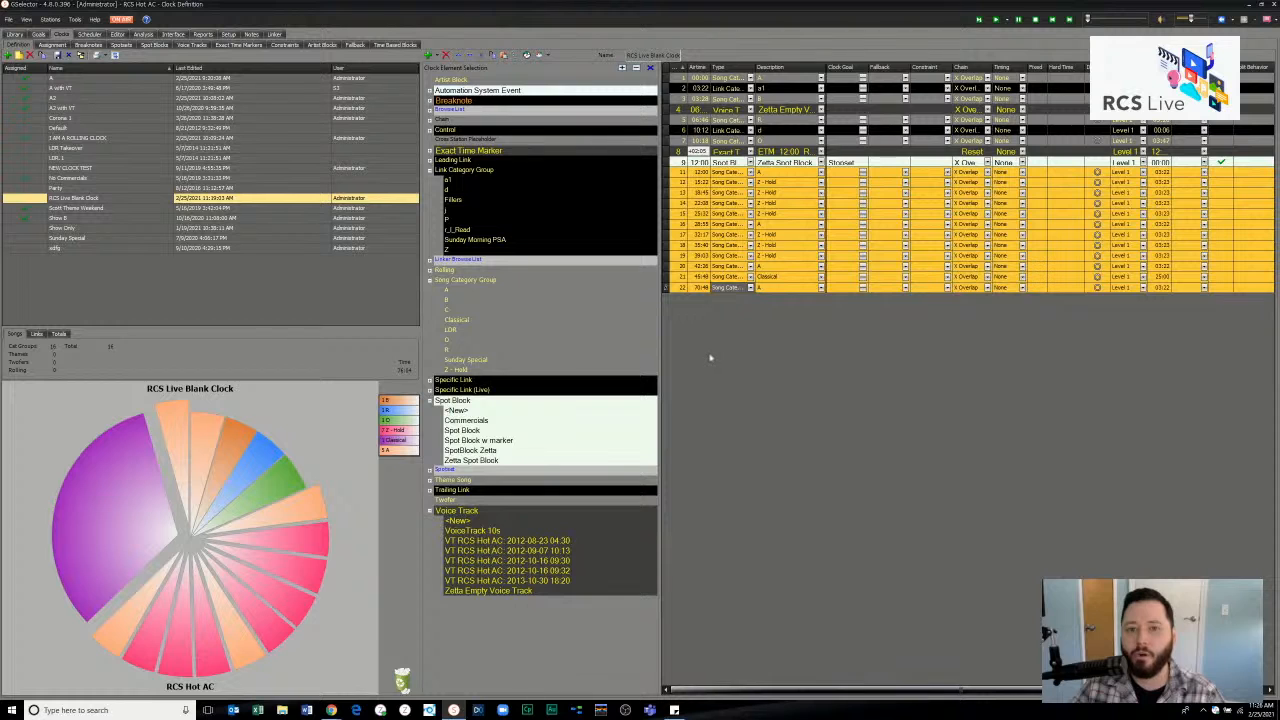
# - Copy the first nine elements, from the first song through the Zetta Spot Block, and paste them twice ahead of the last A position
pyautogui.click(728, 77)
pyautogui.keyDown('shift'); pyautogui.click(726, 162); pyautogui.keyUp('shift')
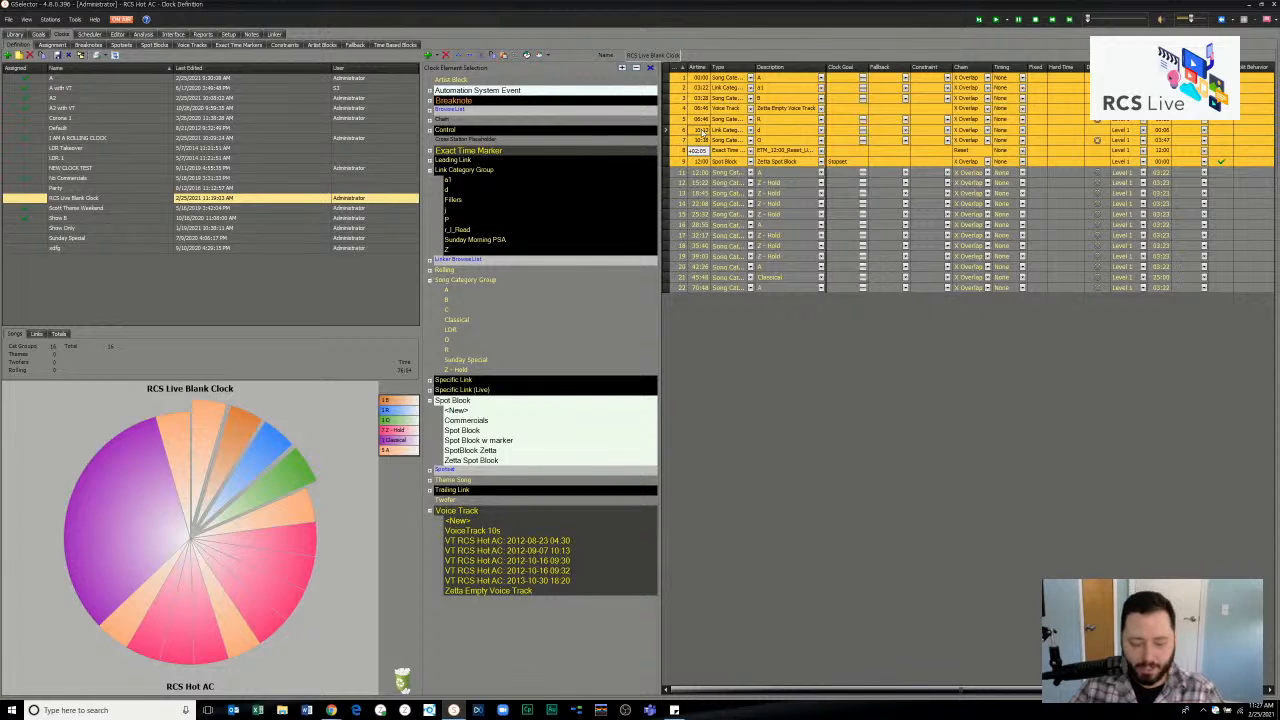
pyautogui.click(701, 288)
pyautogui.hotkey('ctrl', 'v')
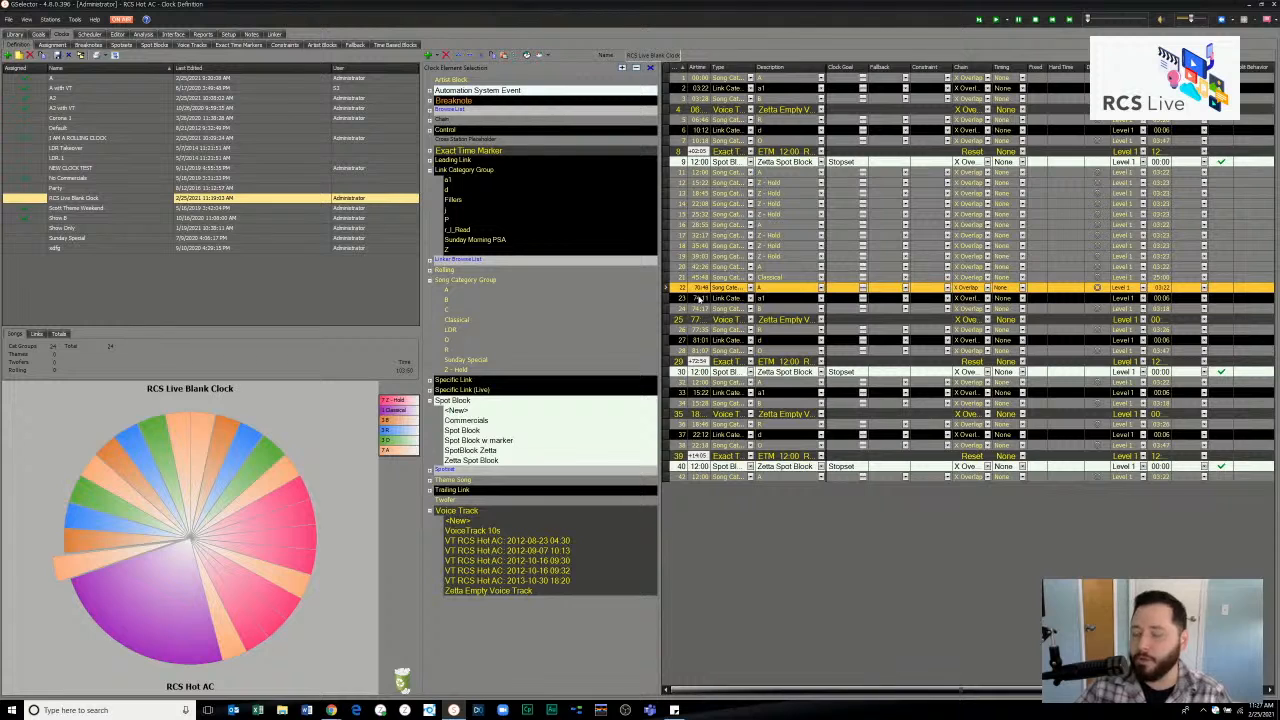
# - Change the song category at position 26, just below the Zetta Empty Voice Track, to LDR and save the clock
pyautogui.moveTo(683, 297); pyautogui.dragTo(685, 172)
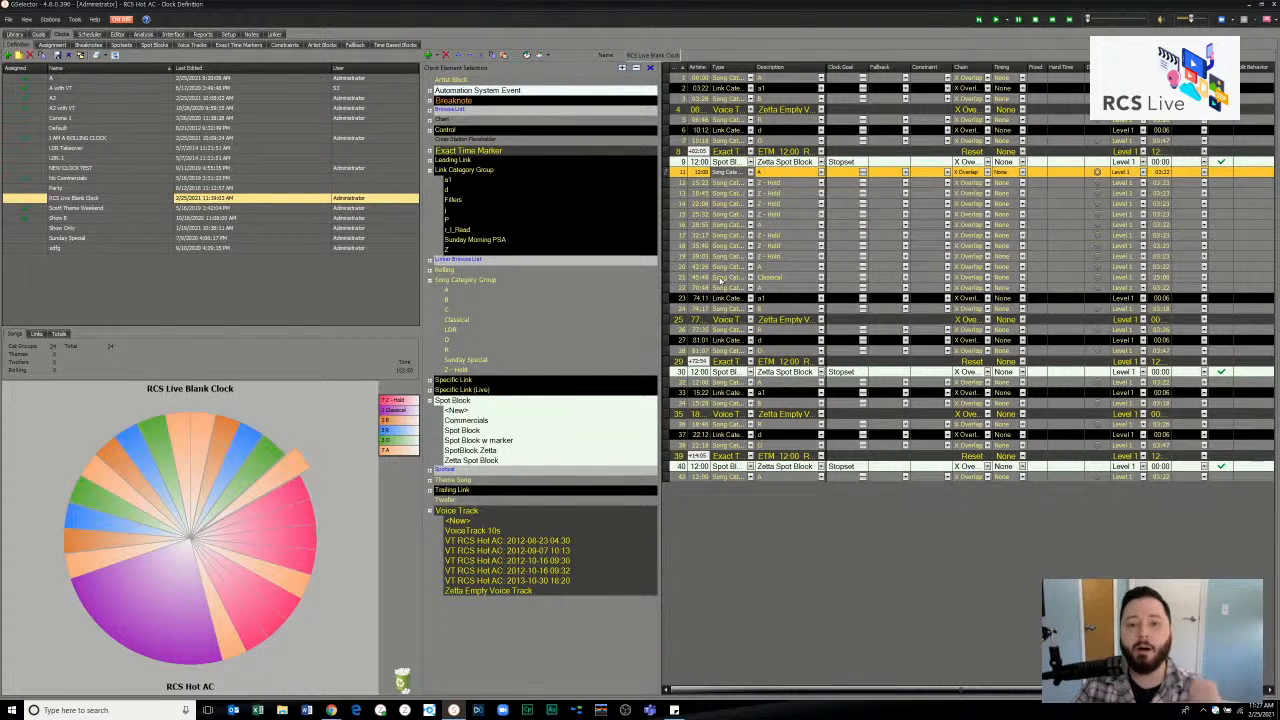
pyautogui.click(820, 332)
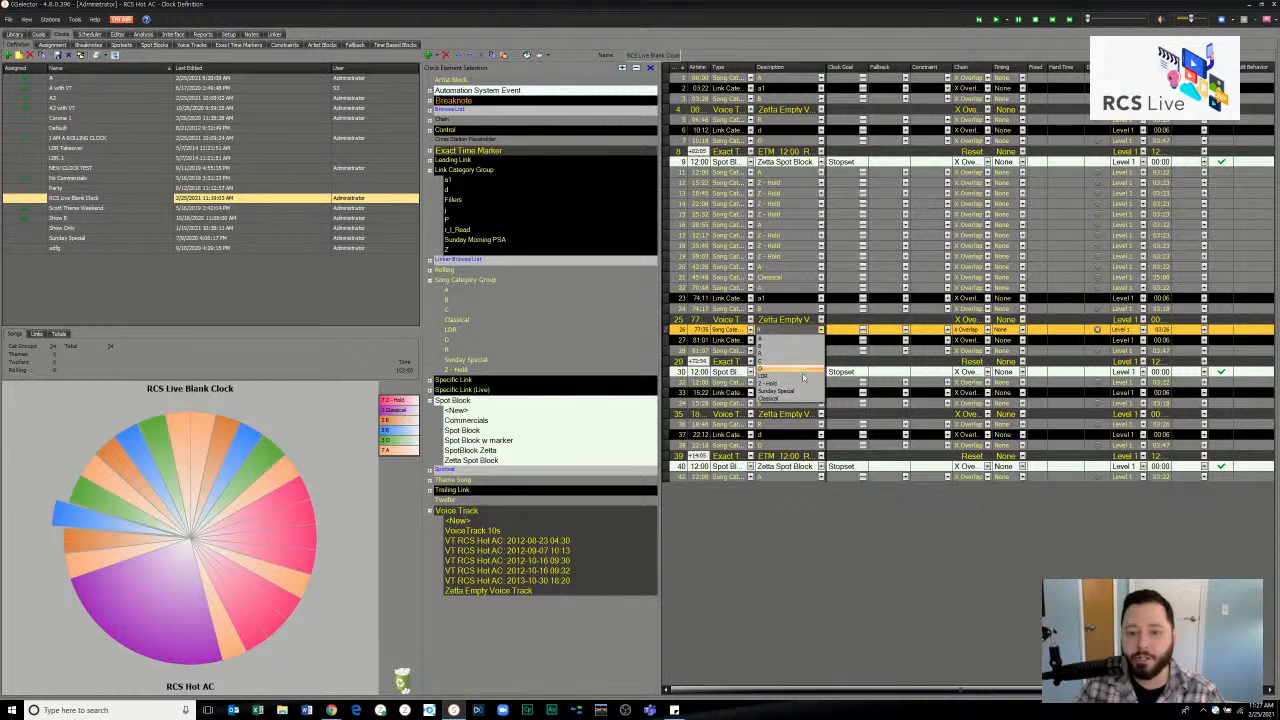
pyautogui.click(804, 375)
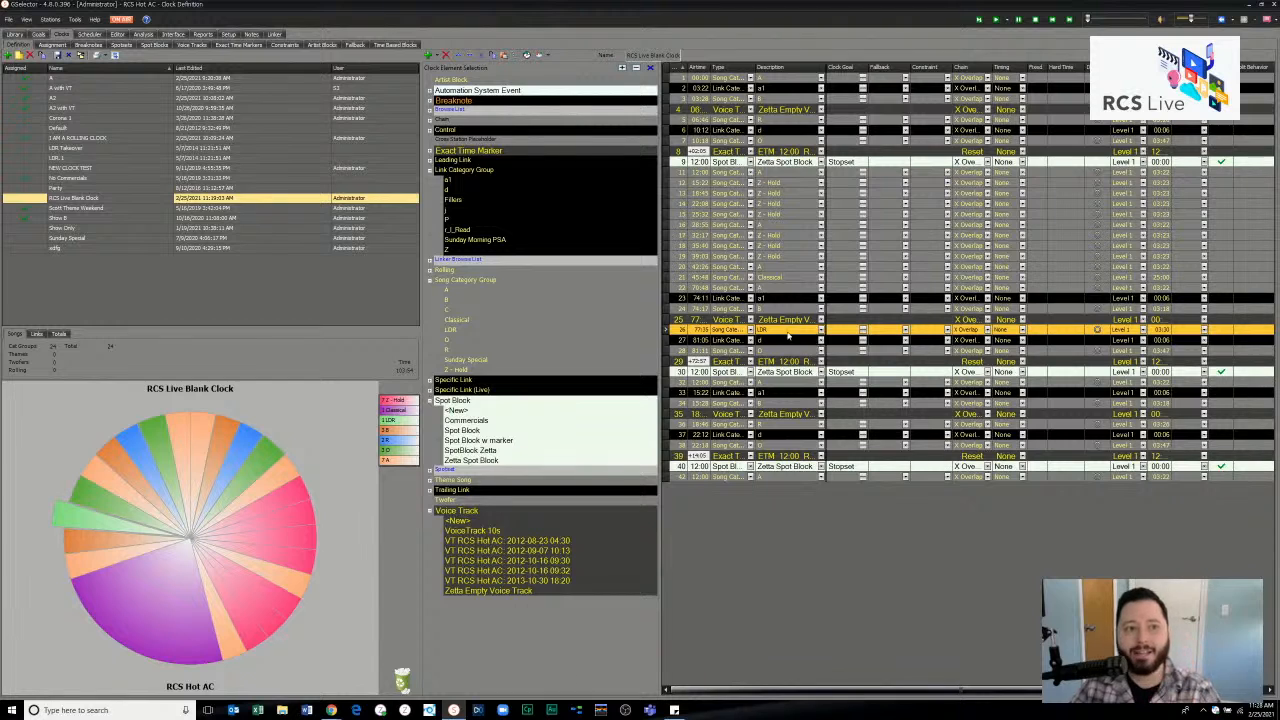
pyautogui.click(58, 56)
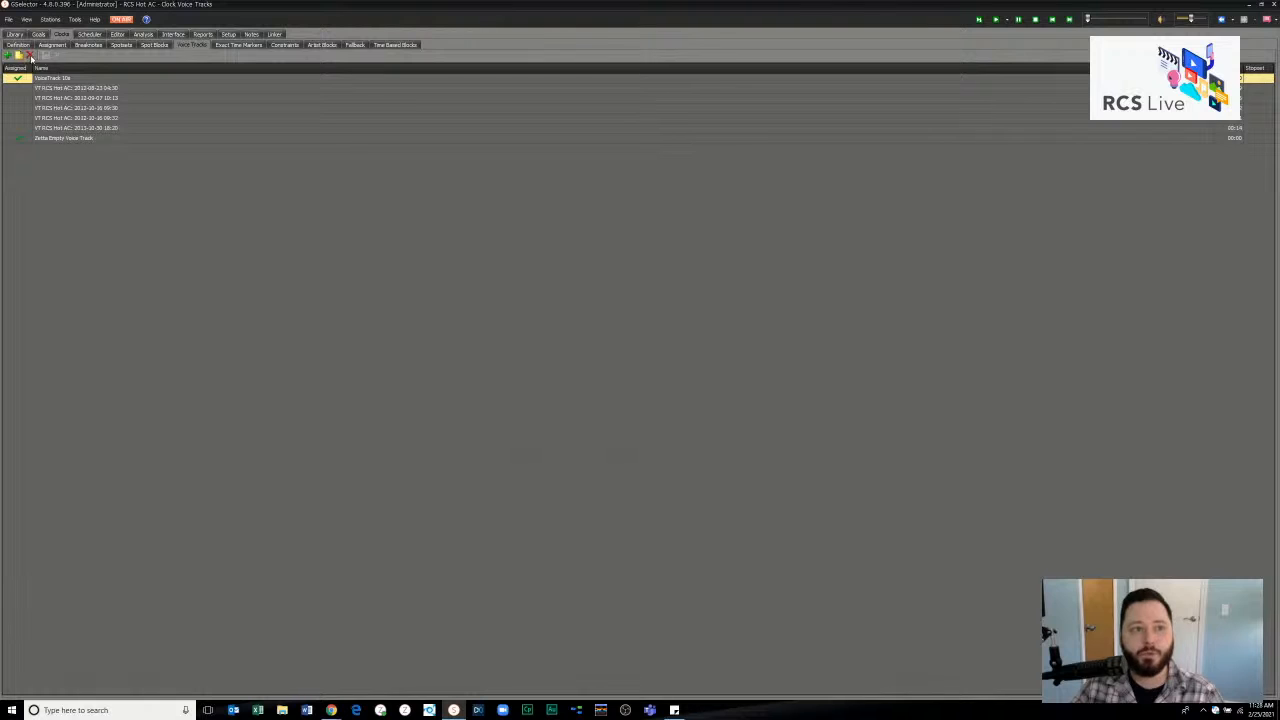
# - Add three clock voice tracks named Quickie, Artist Break and Promo Copy 1
pyautogui.click(8, 56)
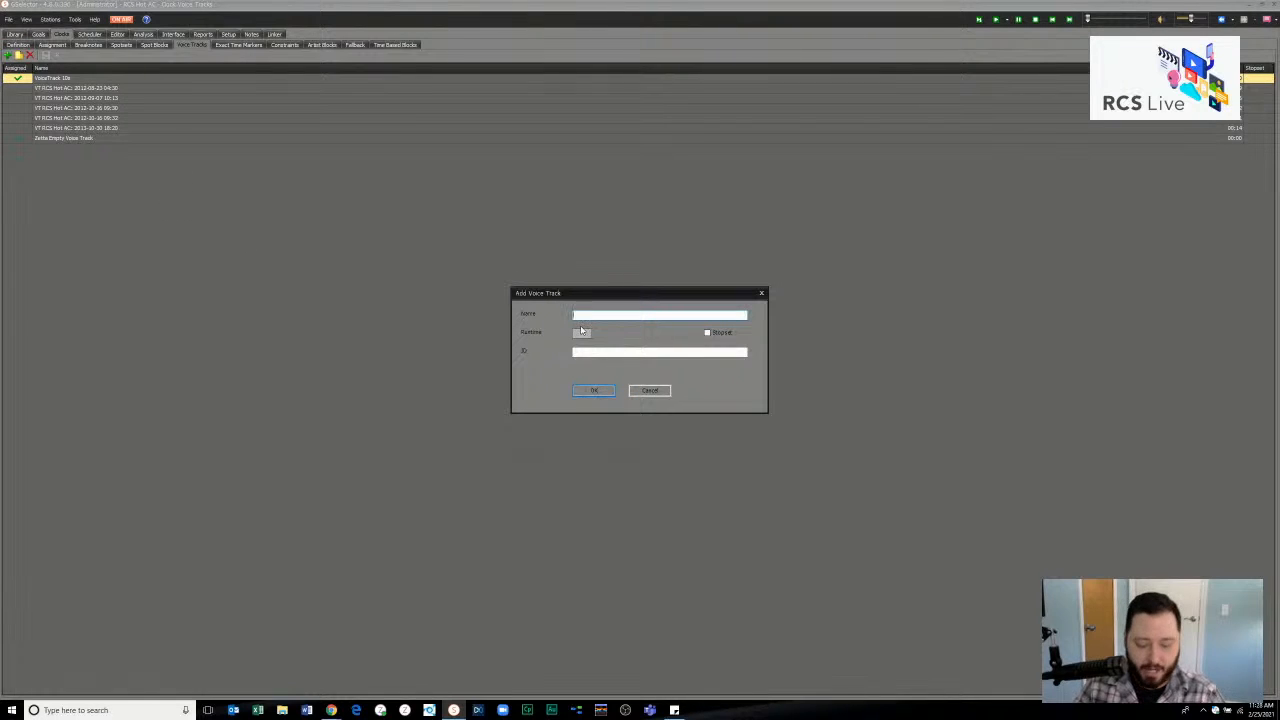
pyautogui.write('Quicks')
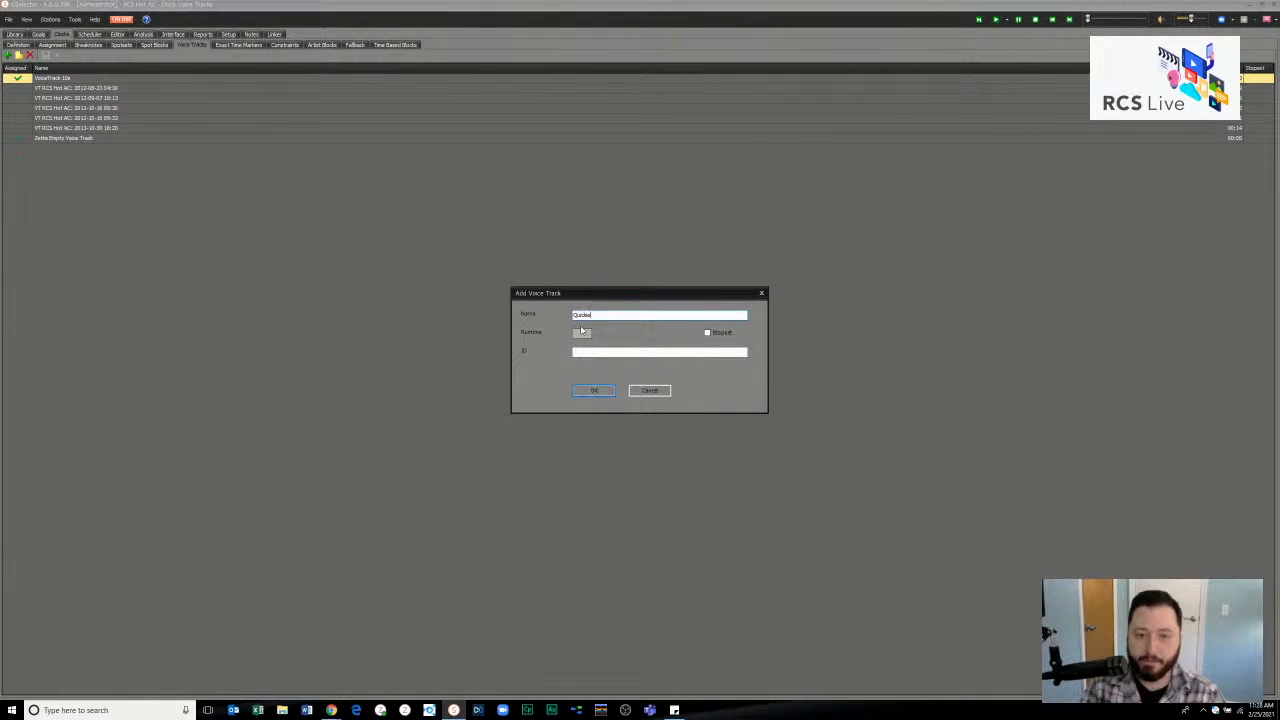
pyautogui.press('Return')
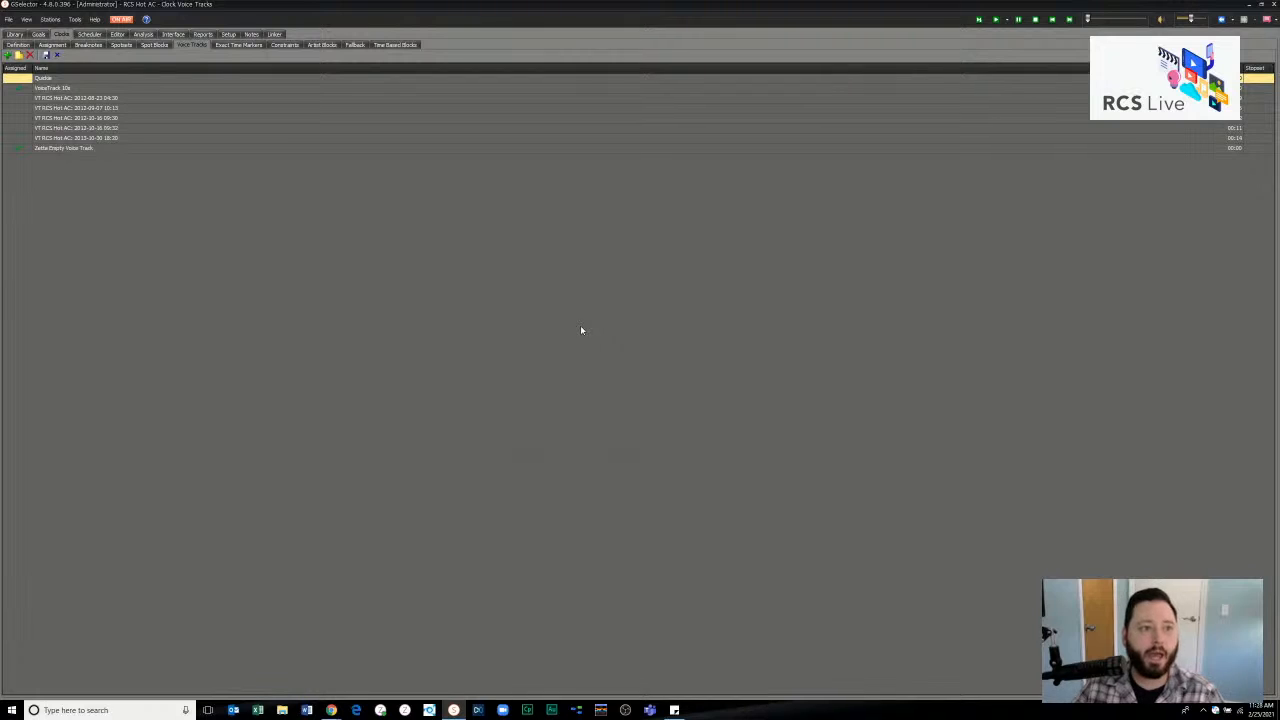
pyautogui.click(7, 55)
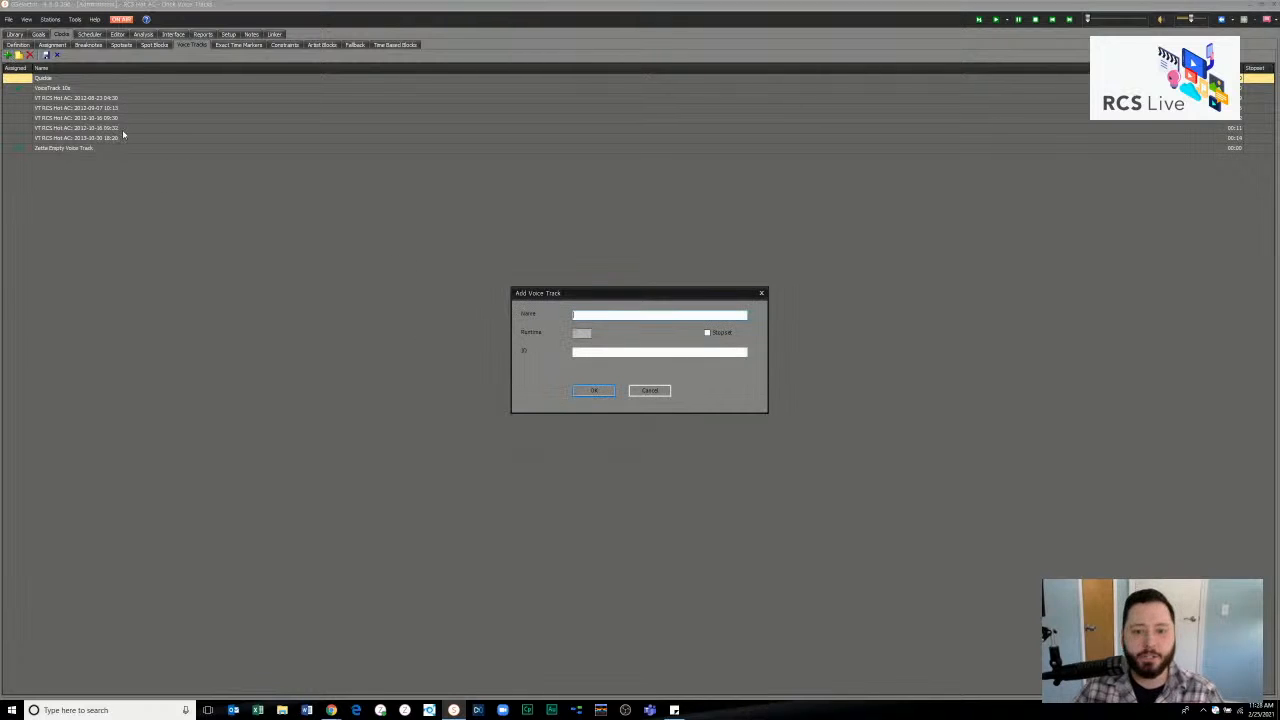
pyautogui.write('Artist Break')
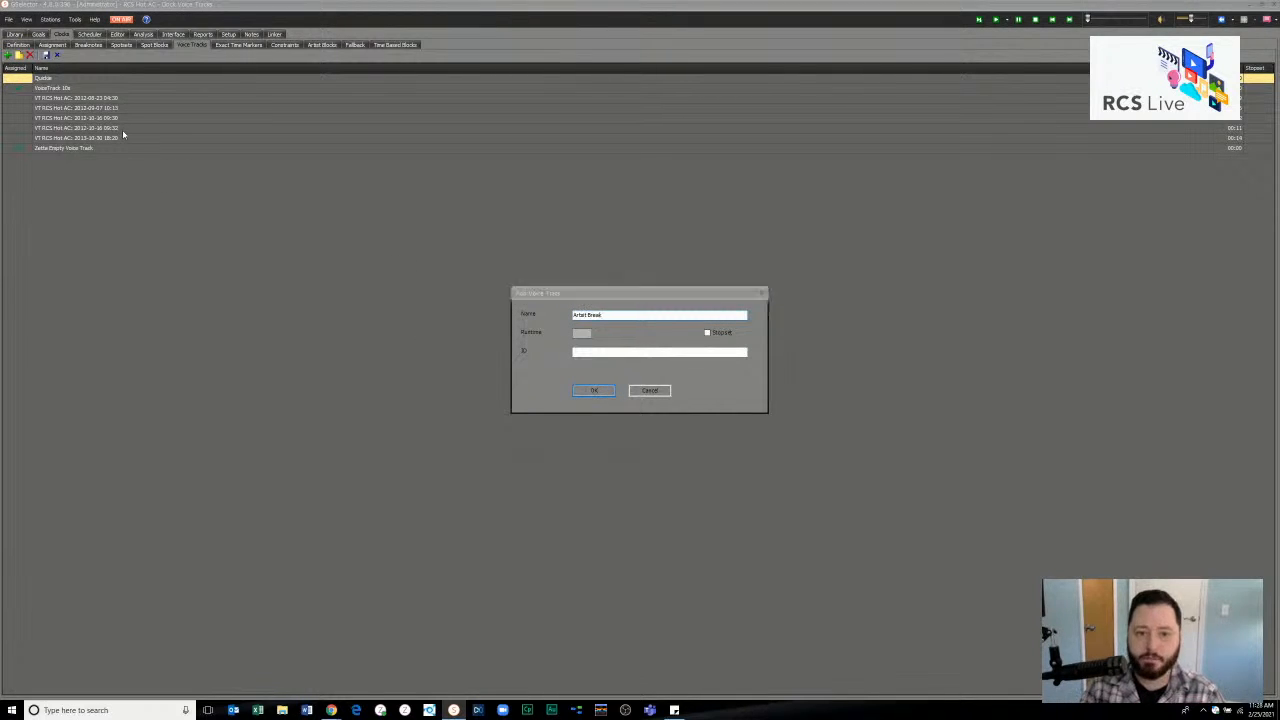
pyautogui.press('Return')
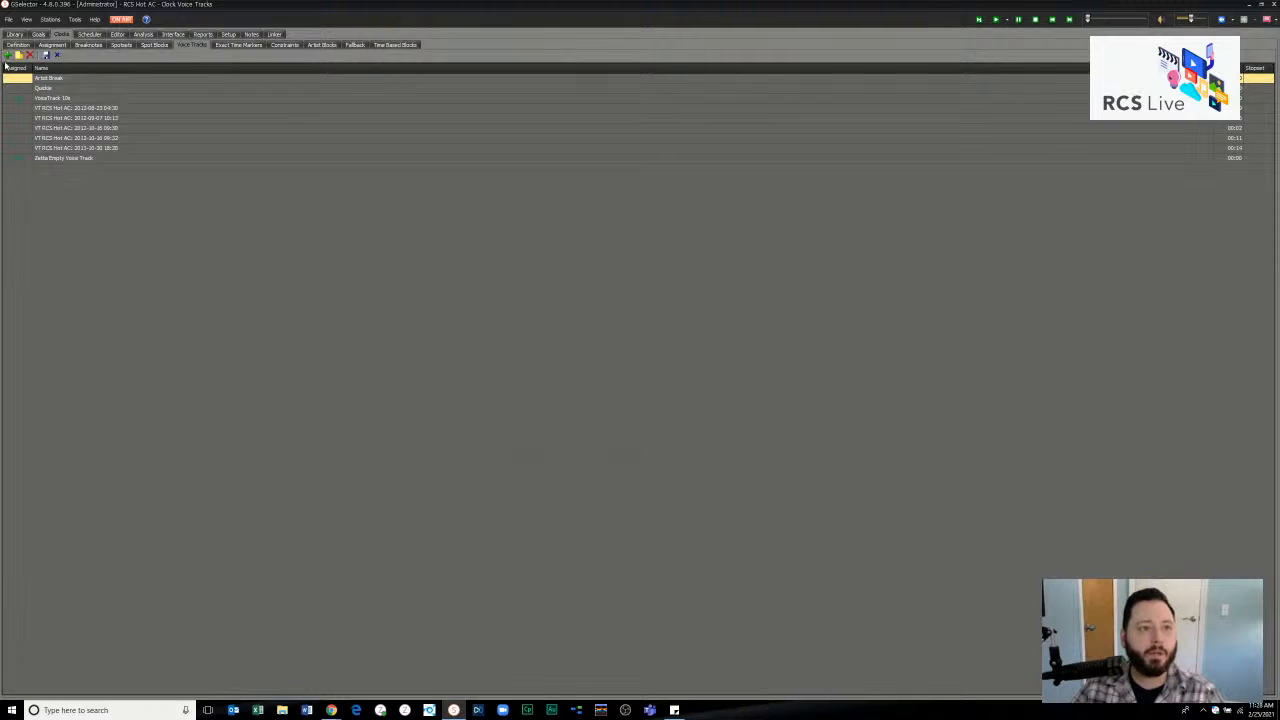
pyautogui.click(8, 56)
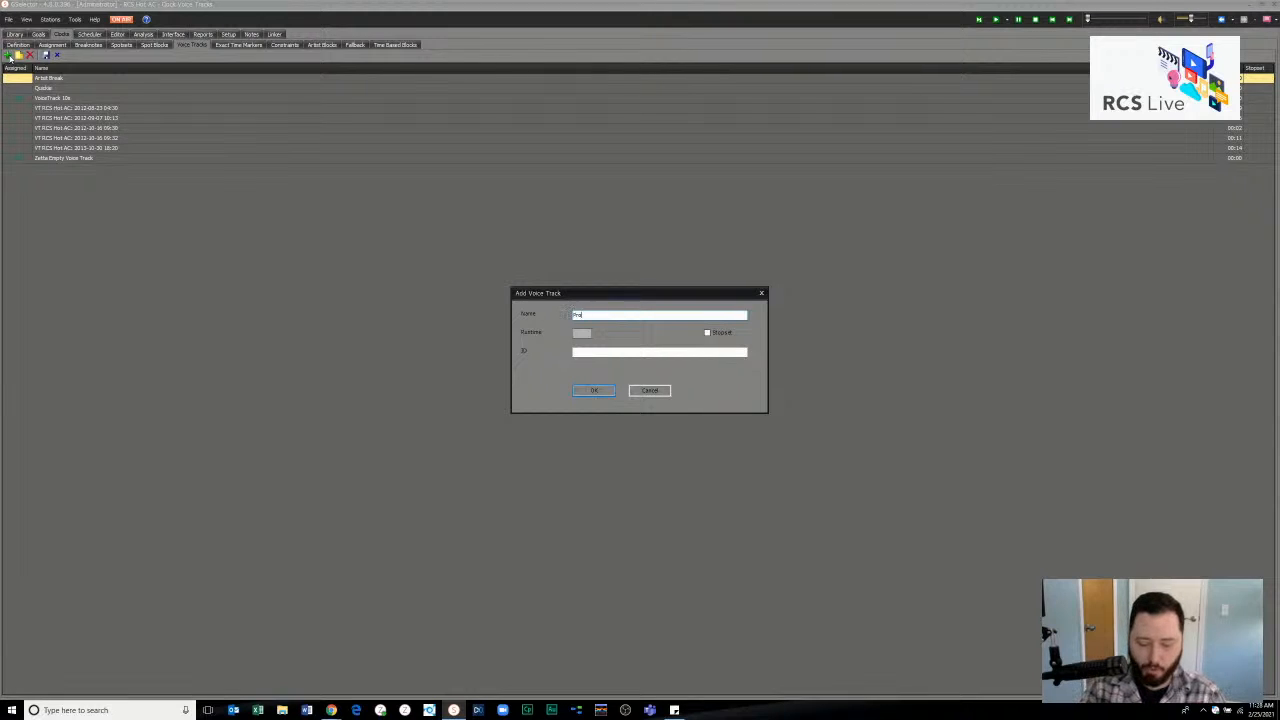
pyautogui.write('Promo Copy 1')
pyautogui.press('Return')
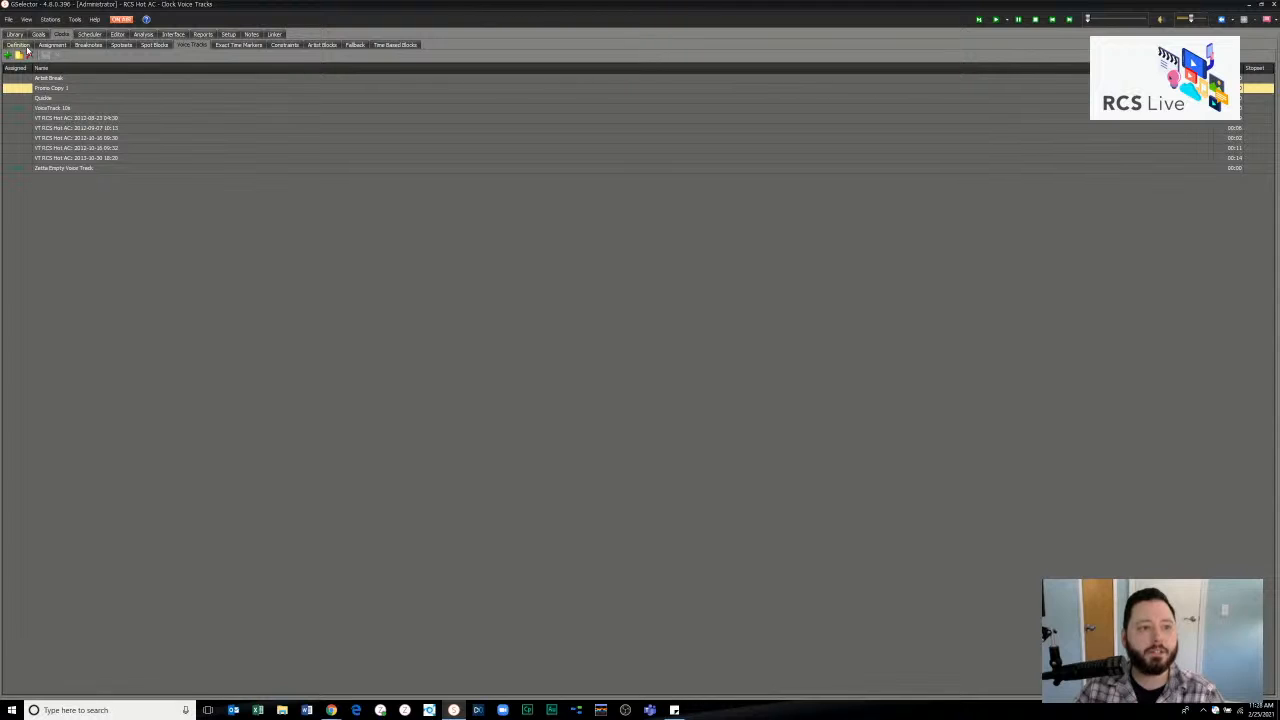
# - Check the voice track elements offered in the clock definition, including Artist Break
pyautogui.click(19, 45)
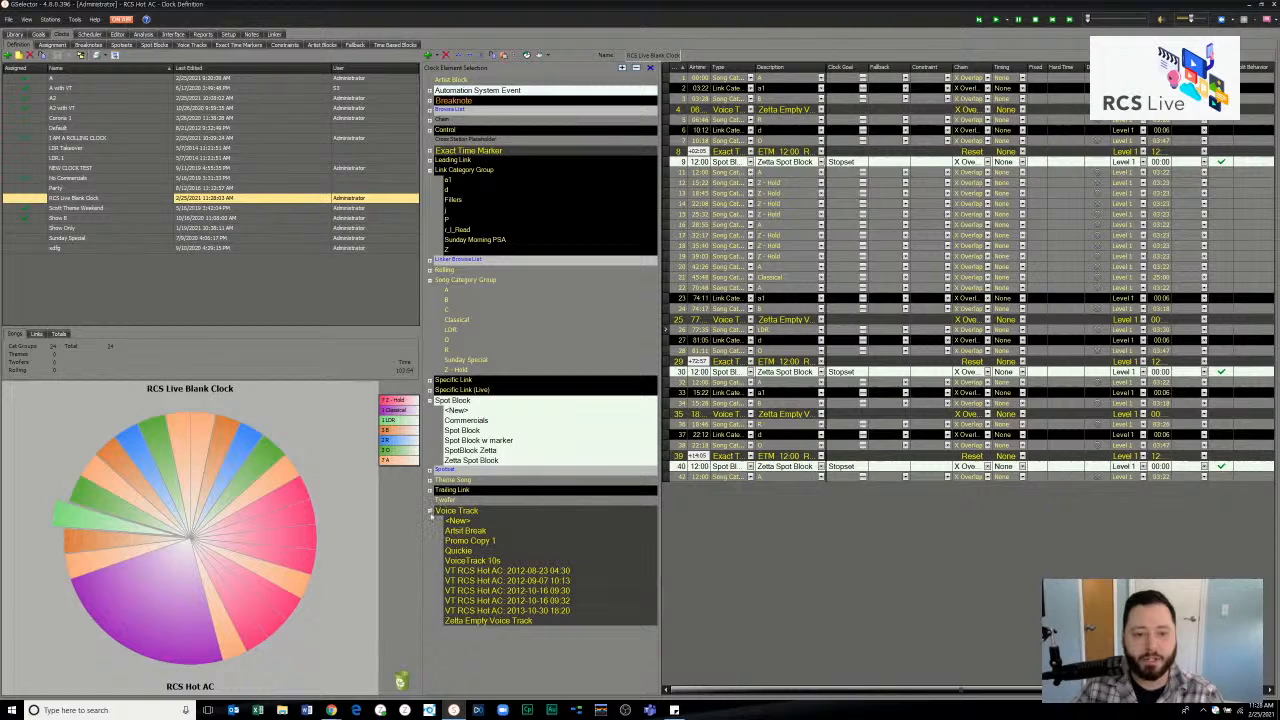
pyautogui.click(430, 511)
pyautogui.click(431, 512)
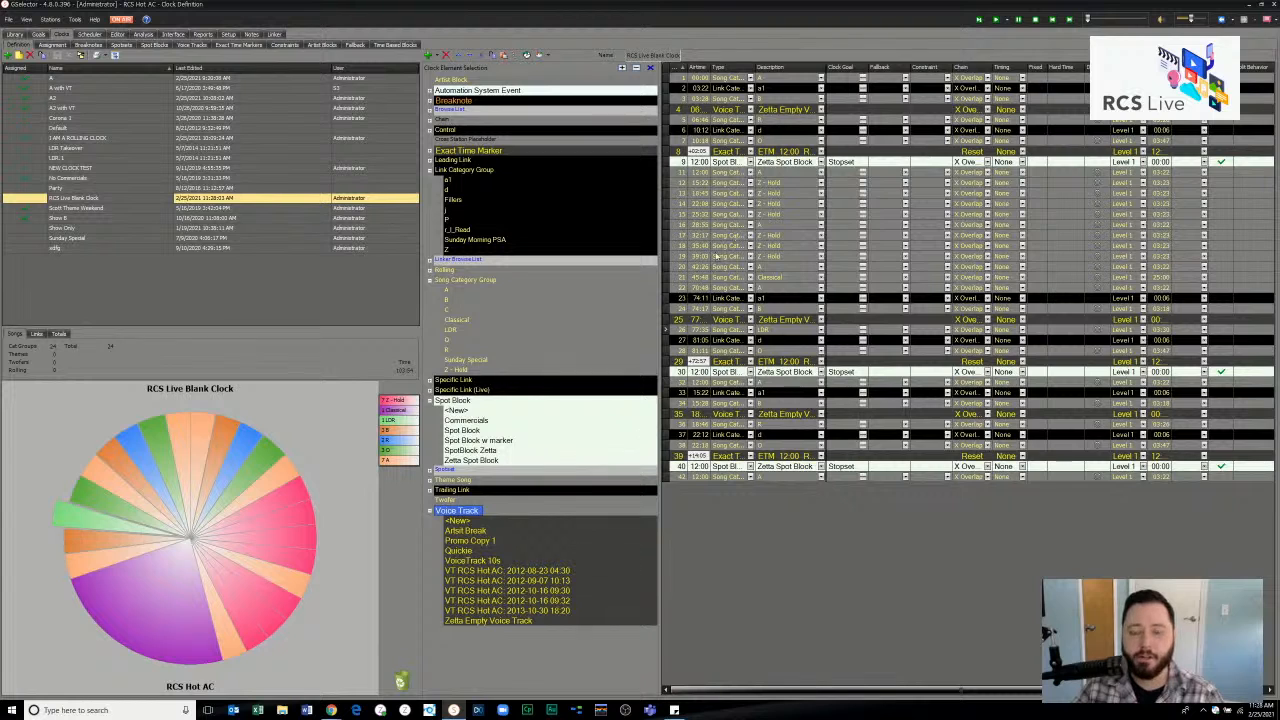
pyautogui.click(458, 530)
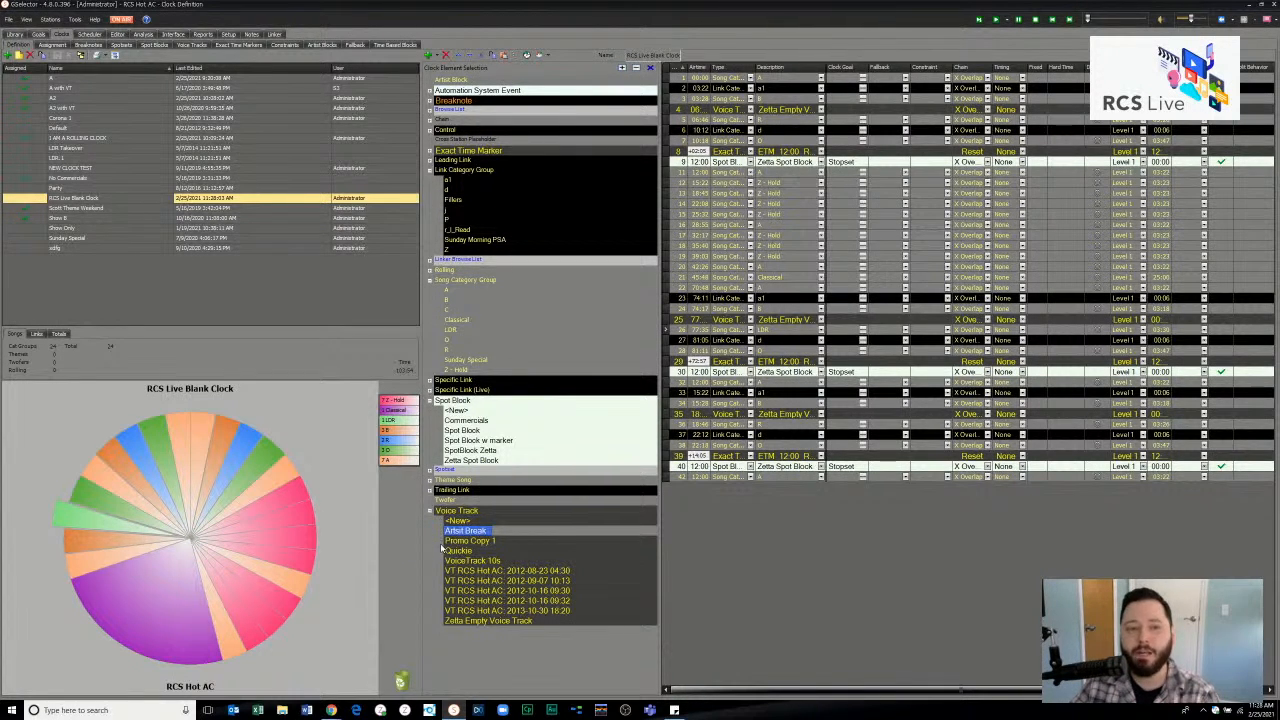
pyautogui.click(275, 34)
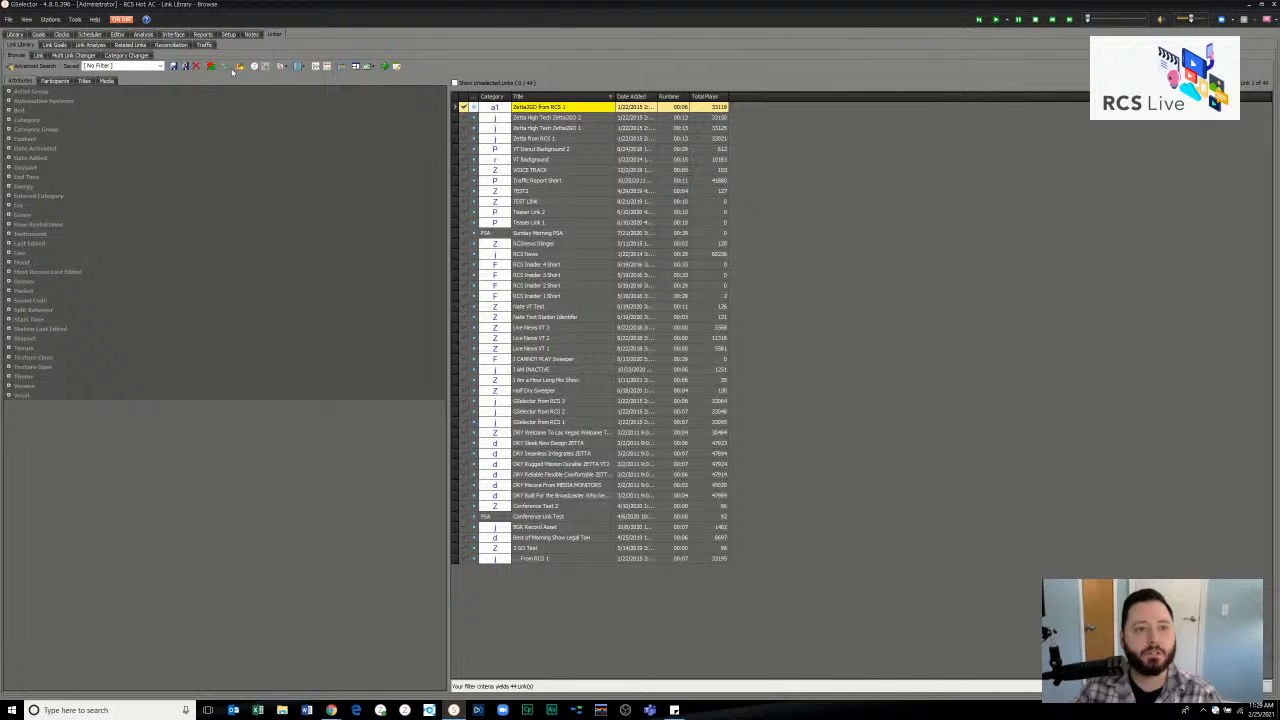
pyautogui.click(384, 67)
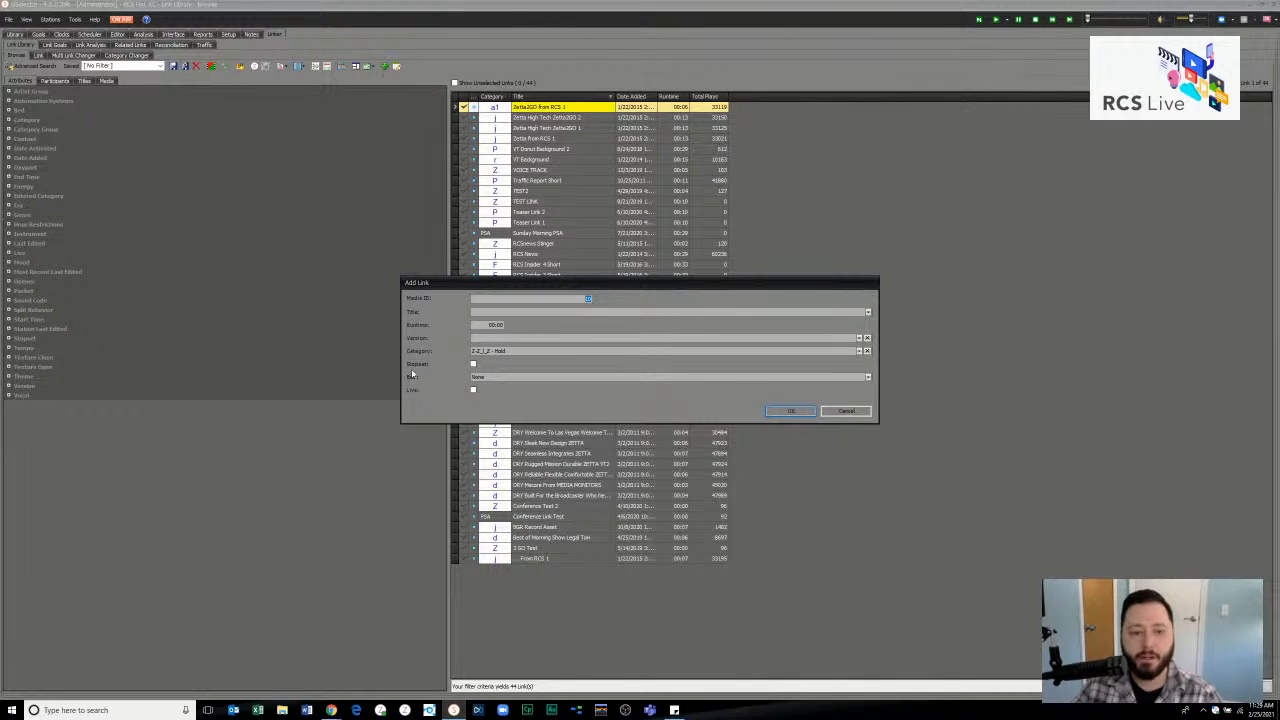
pyautogui.click(473, 390)
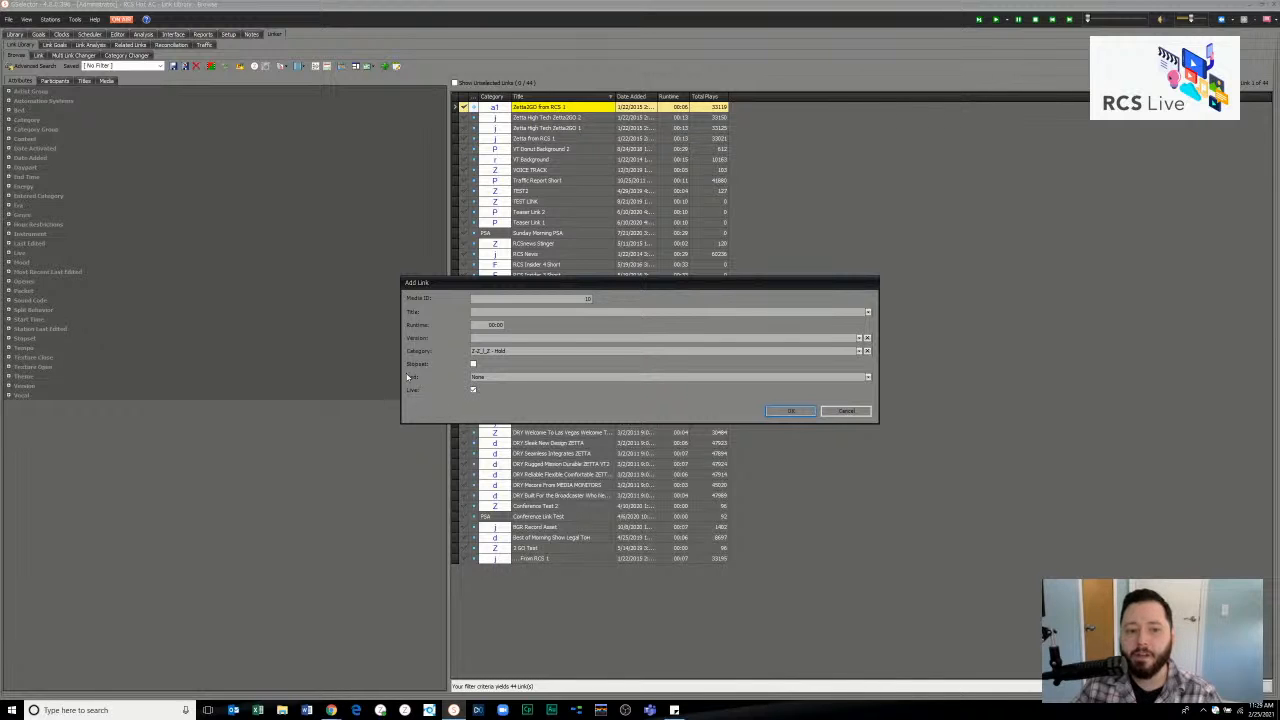
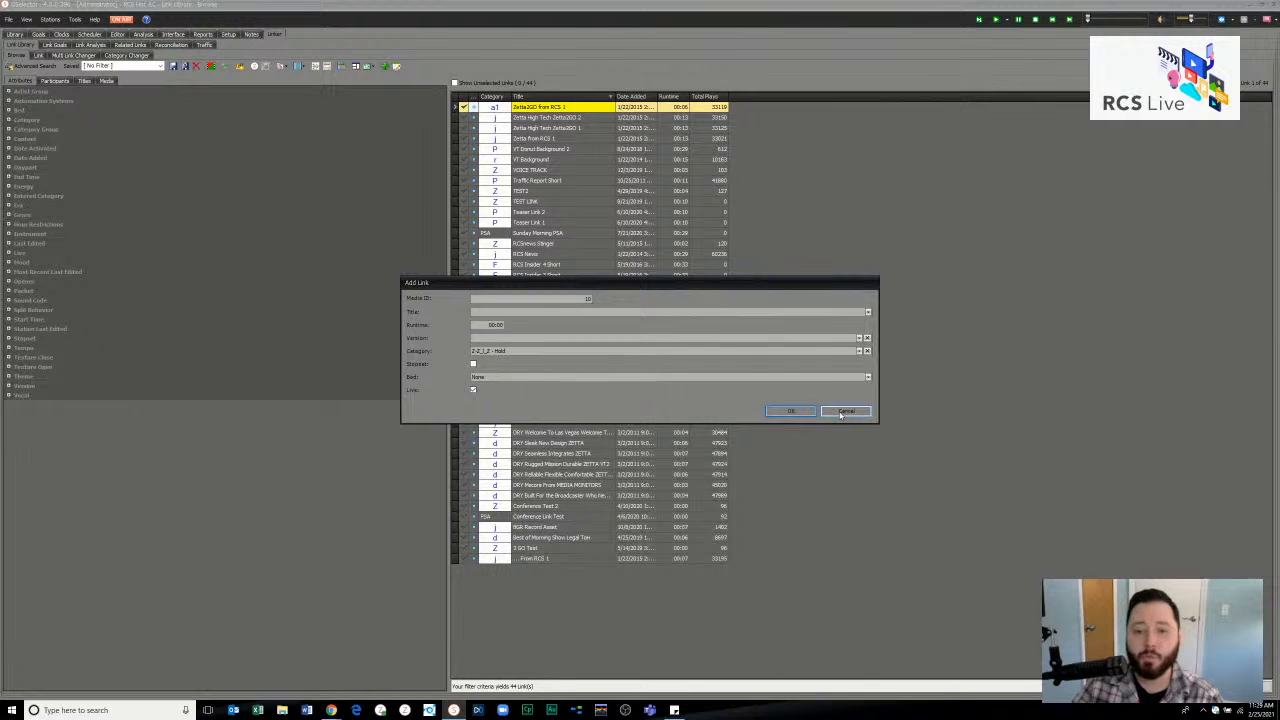
pyautogui.click(843, 413)
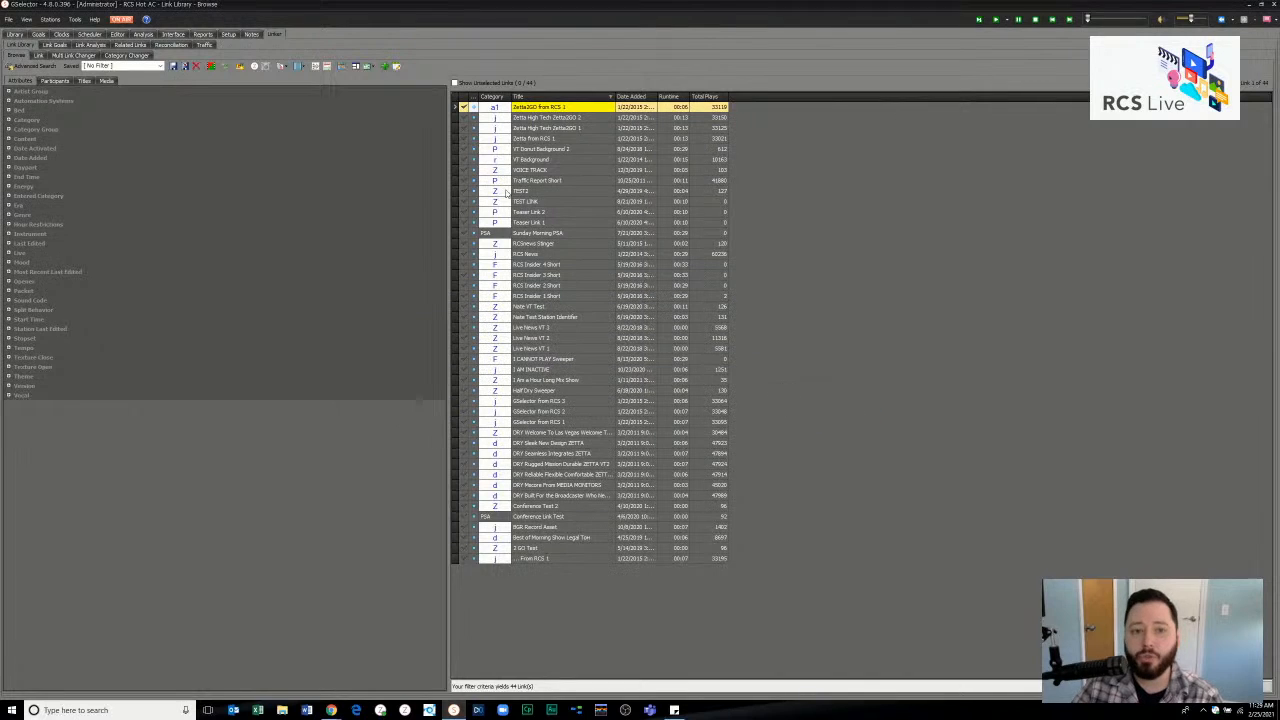
pyautogui.click(60, 35)
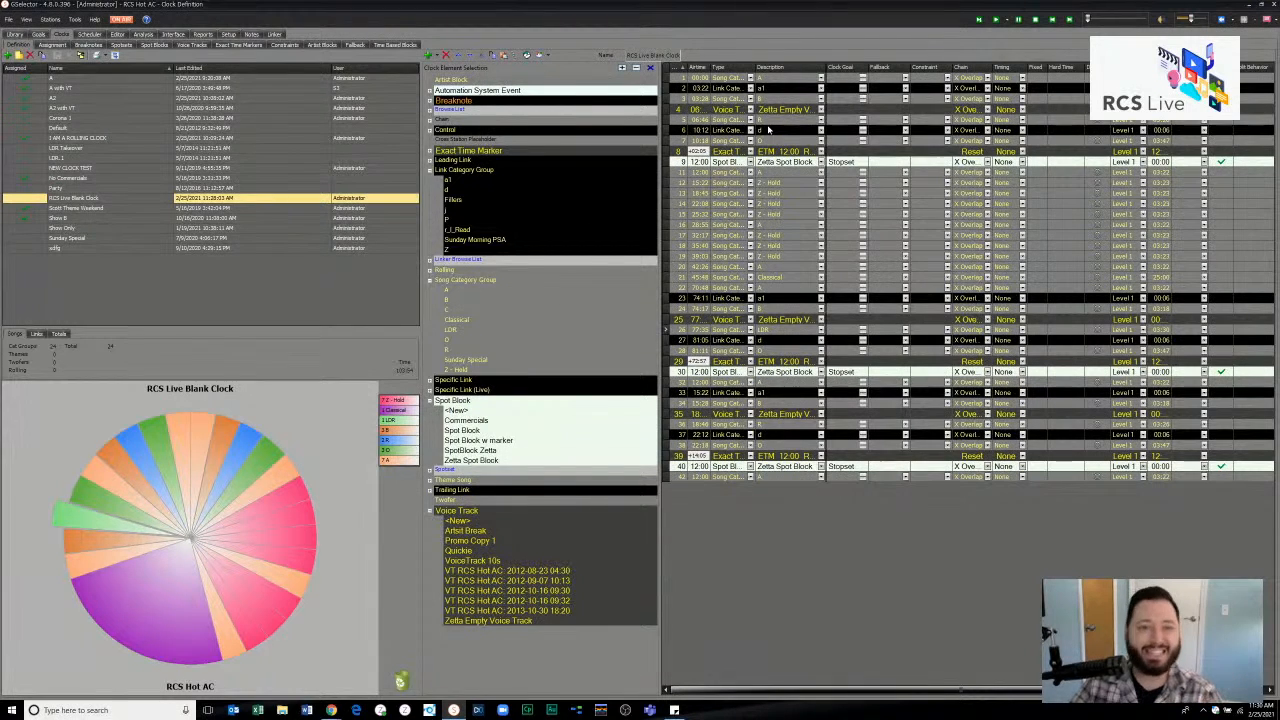
pyautogui.click(548, 56)
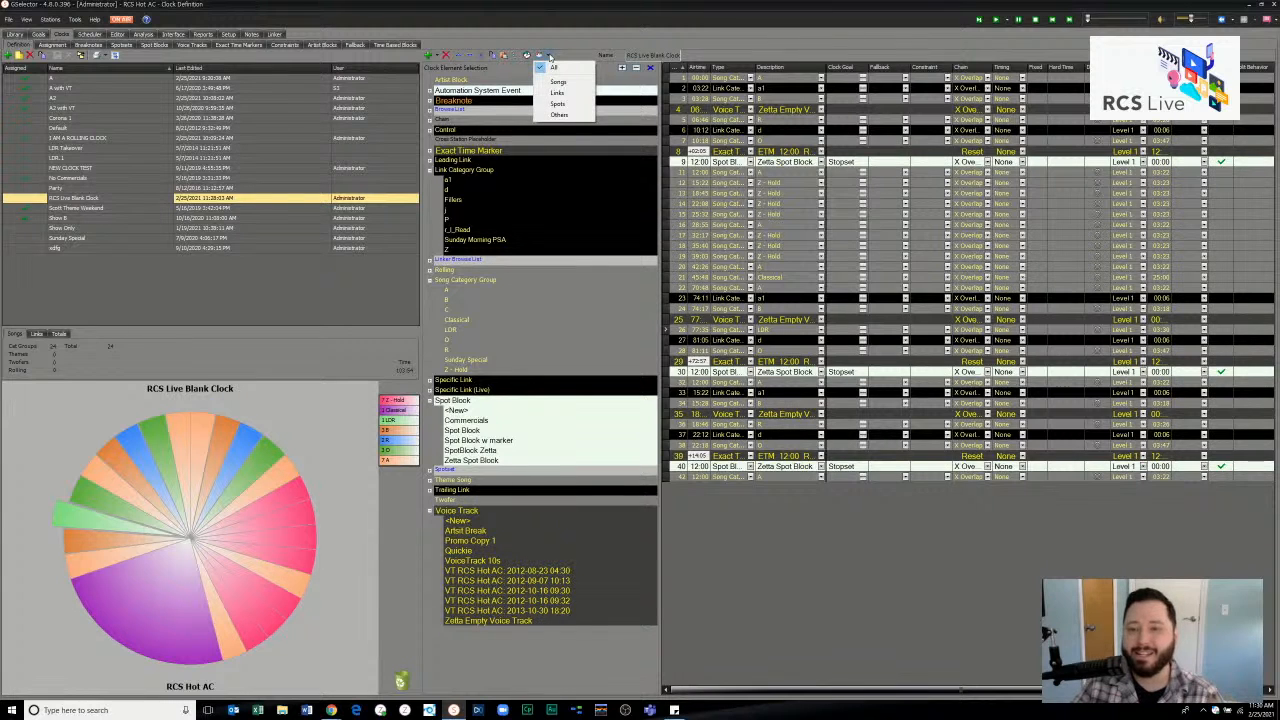
pyautogui.click(548, 56)
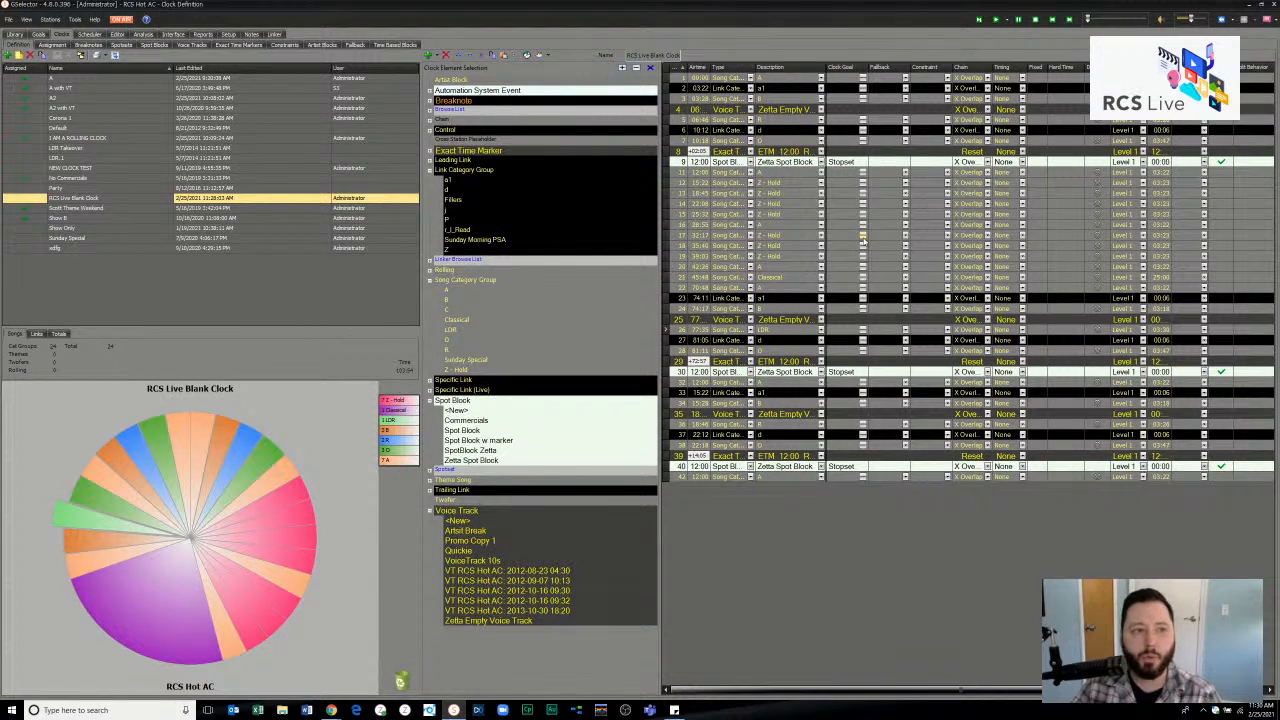
# - Sort the clock list by last edited date, newest first, and collapse the link, song, spot block and voice track element groups
pyautogui.click(215, 70)
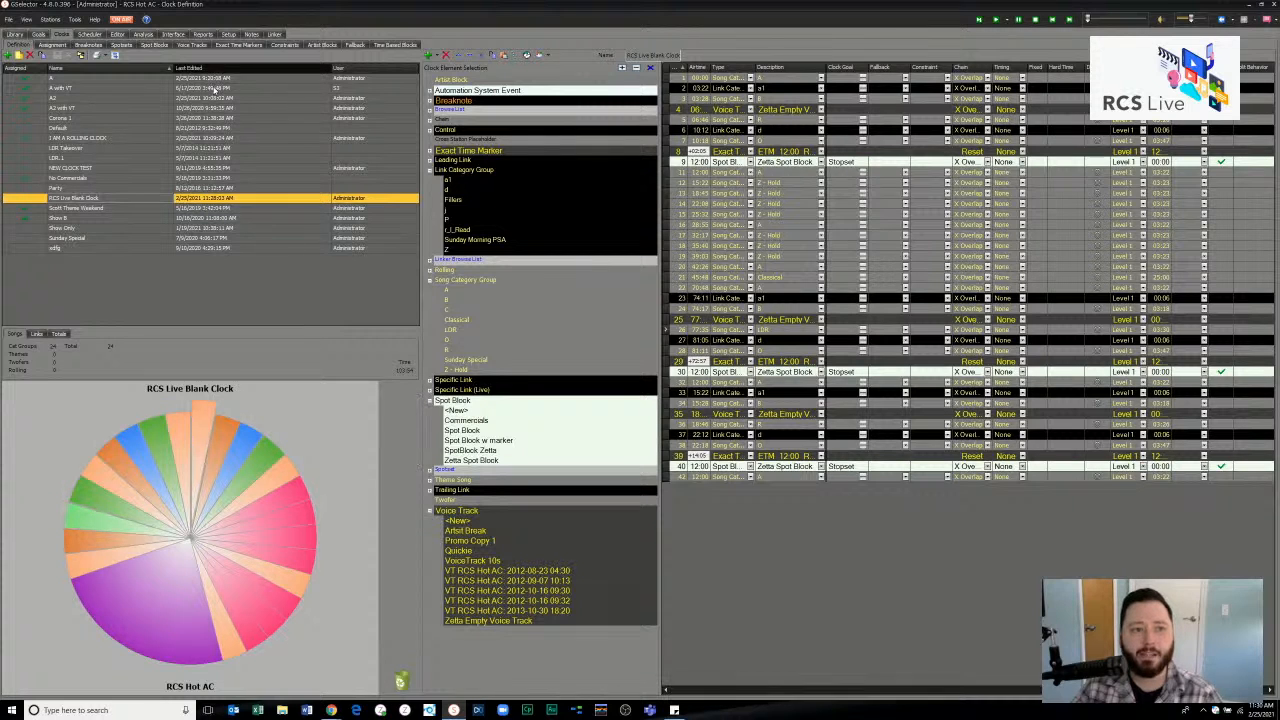
pyautogui.click(215, 69)
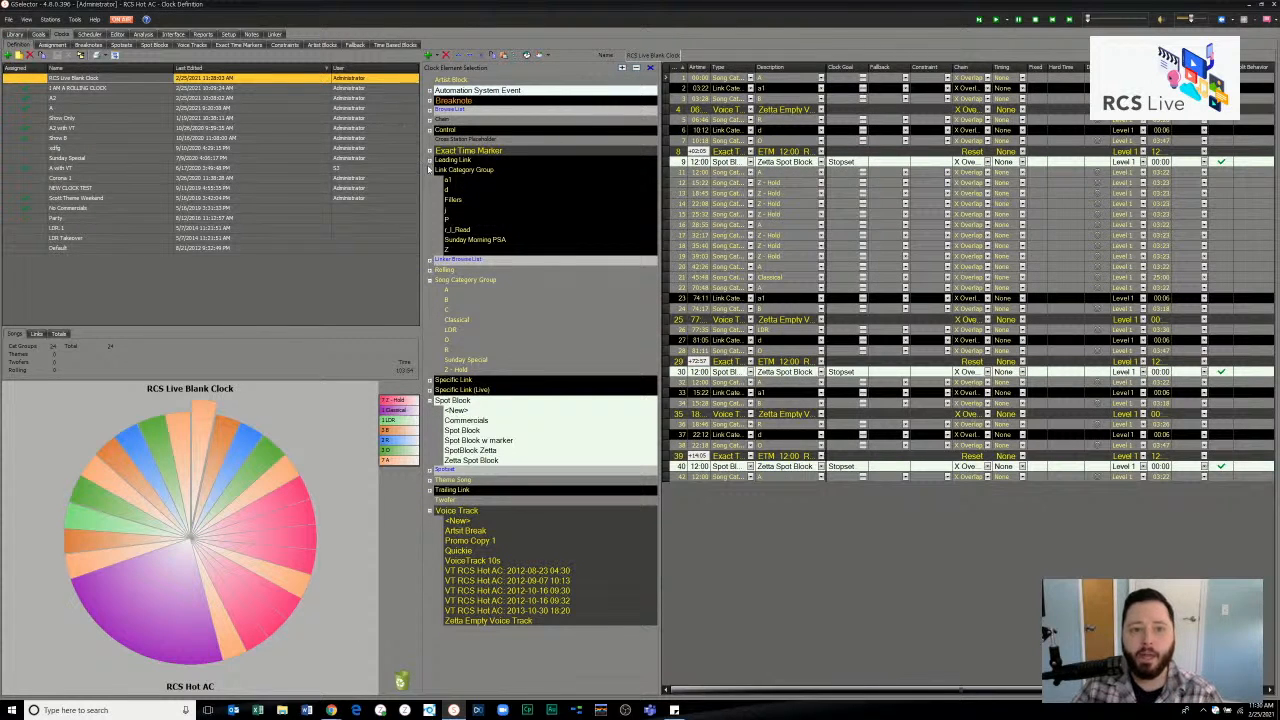
pyautogui.click(429, 169)
pyautogui.click(429, 201)
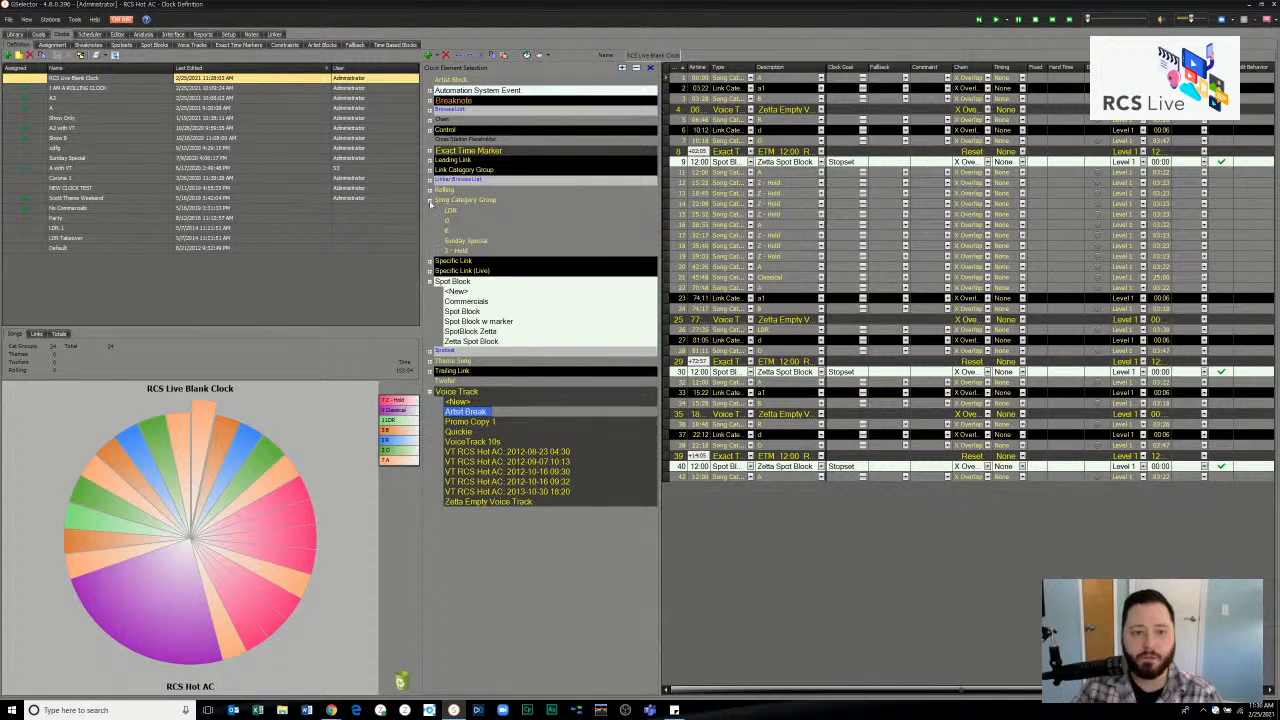
pyautogui.click(430, 231)
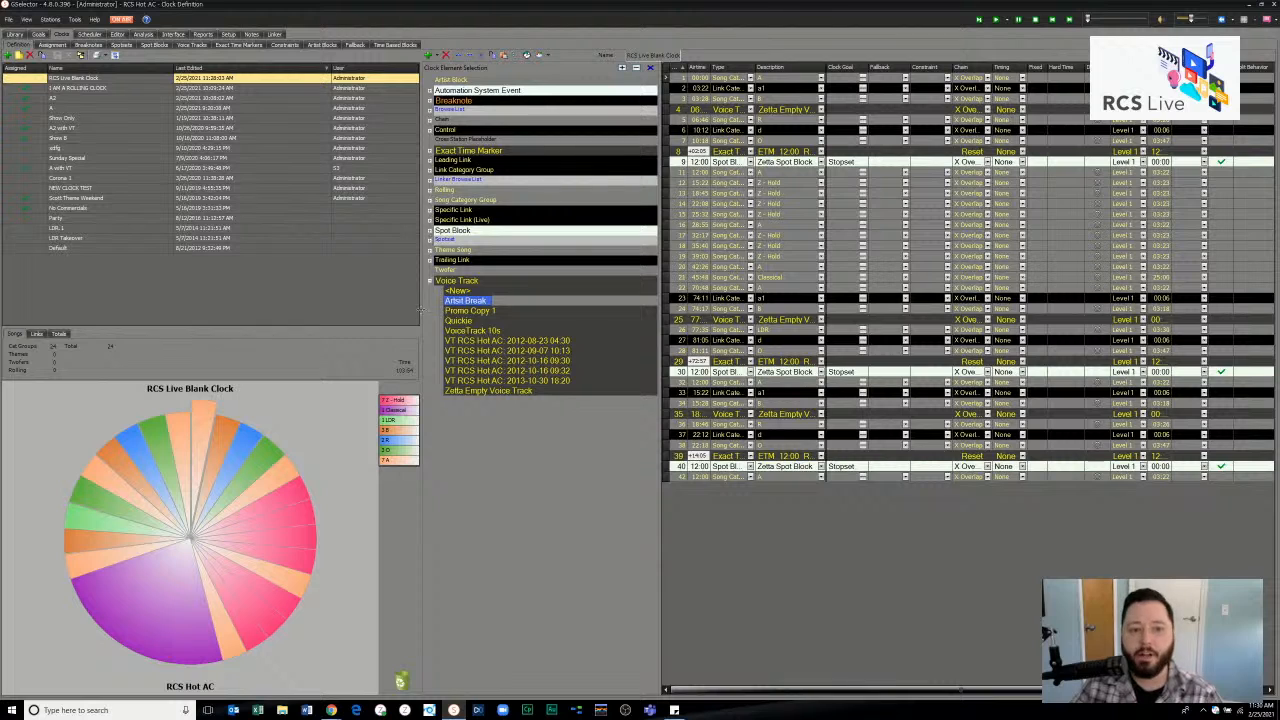
pyautogui.click(429, 281)
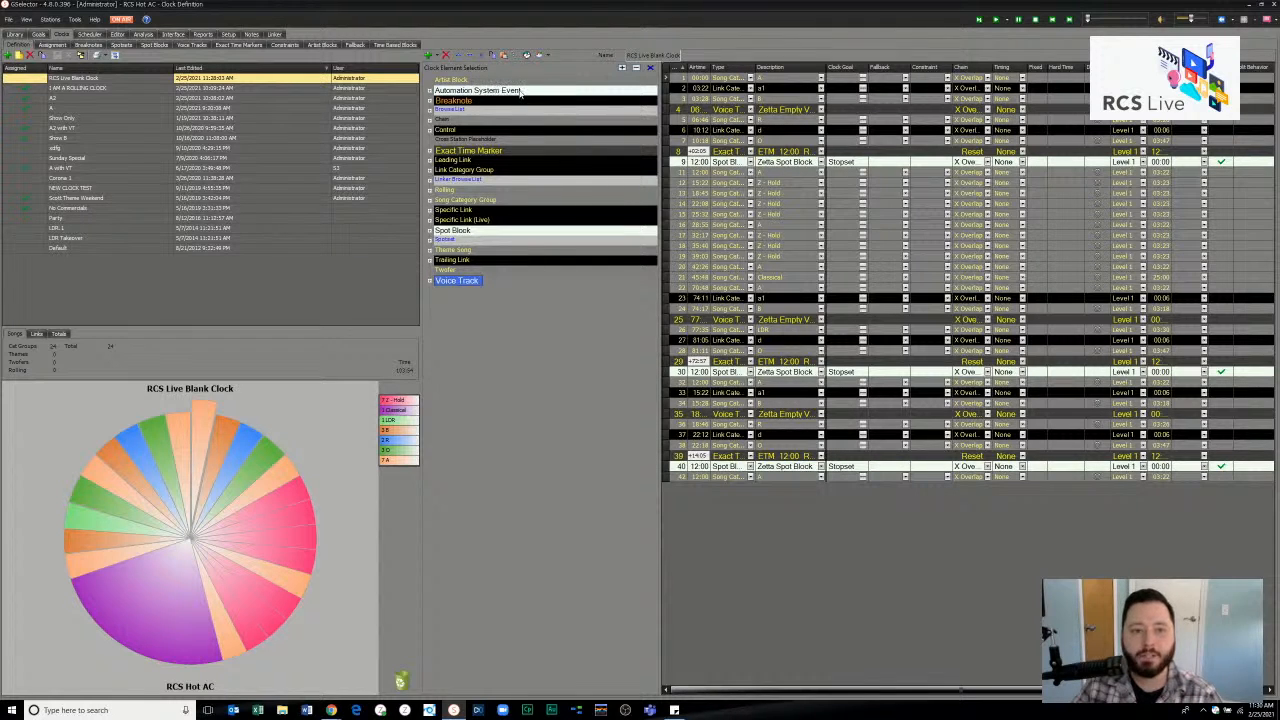
# - Look through the elements available under Automation System Event, Breaknote and Browse List
pyautogui.click(430, 91)
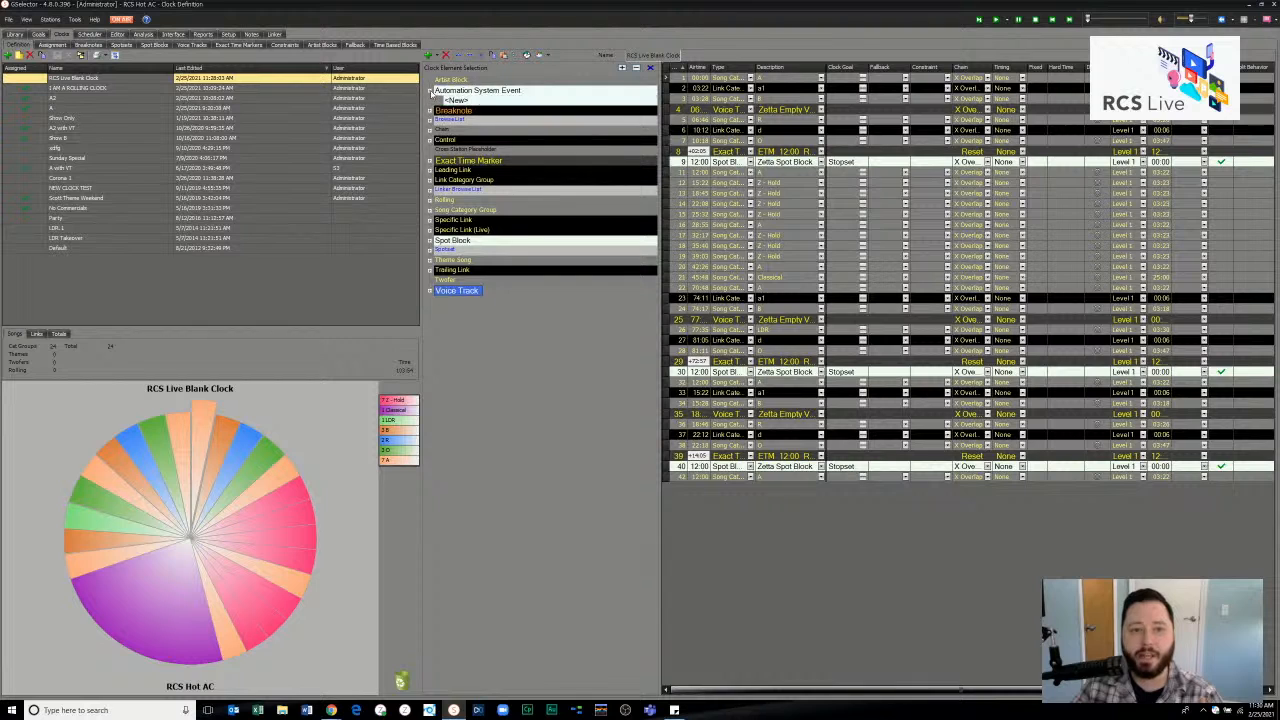
pyautogui.click(430, 91)
pyautogui.click(430, 101)
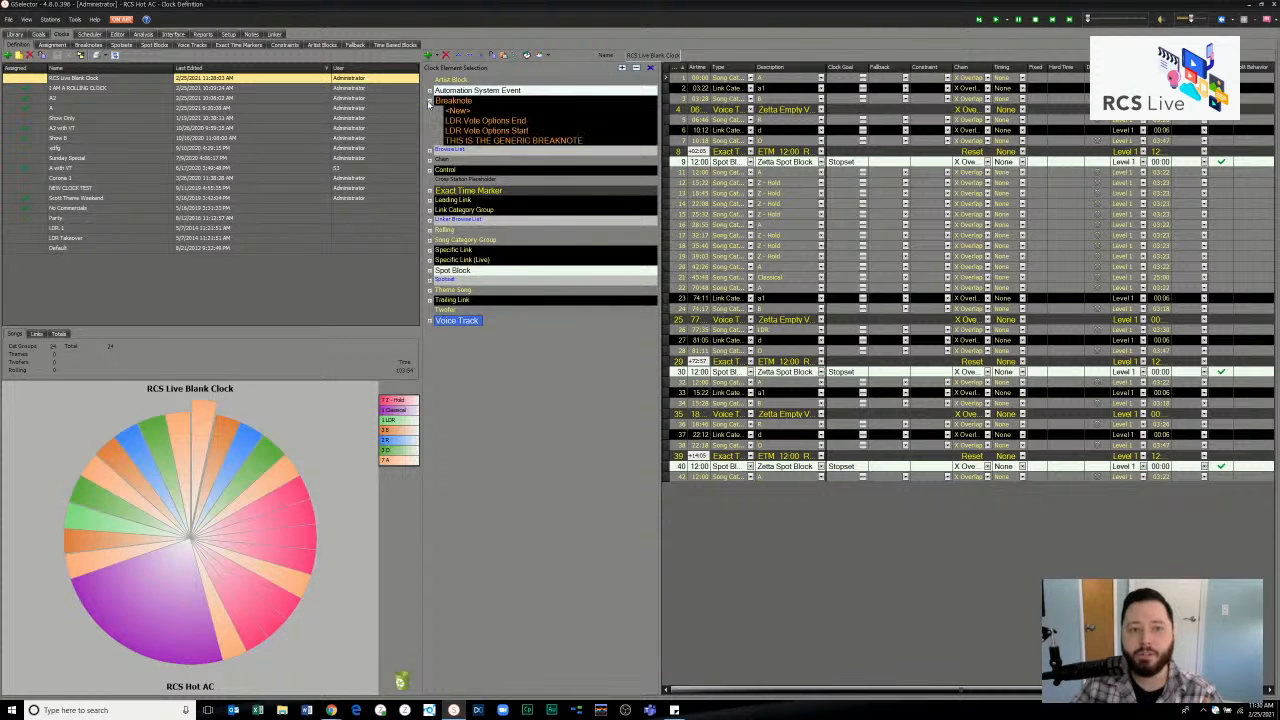
pyautogui.click(430, 101)
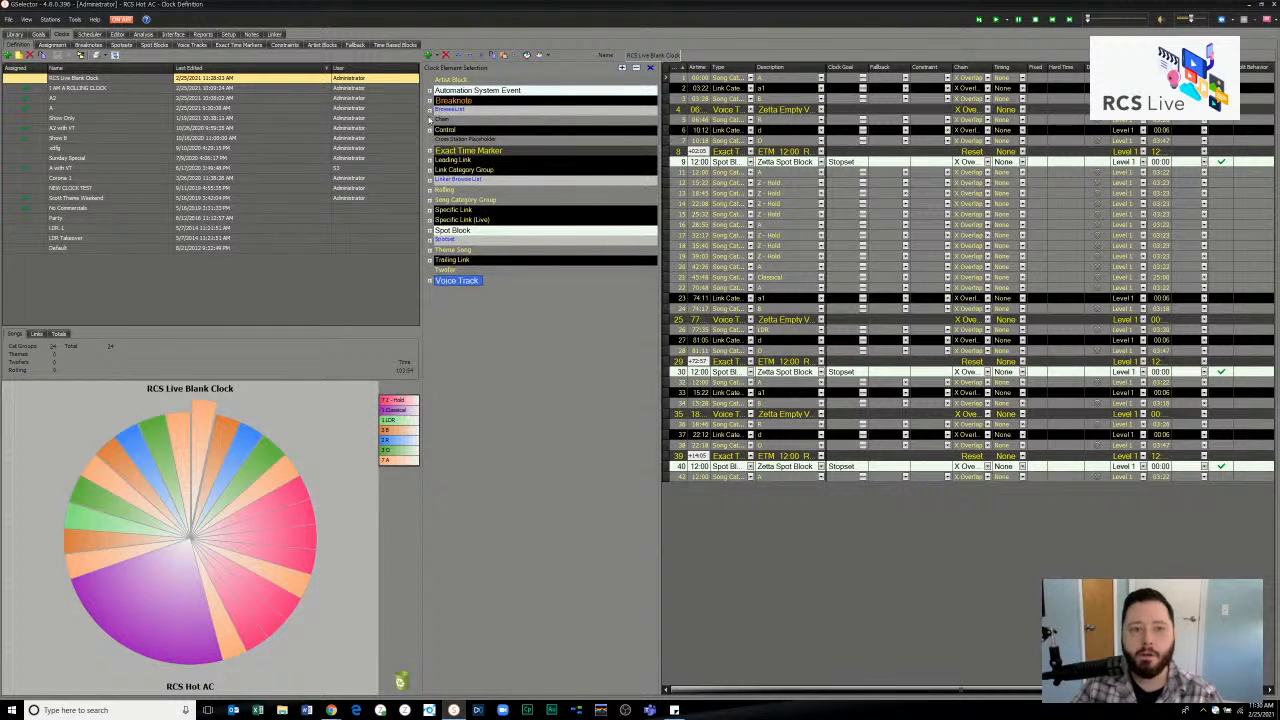
pyautogui.click(430, 111)
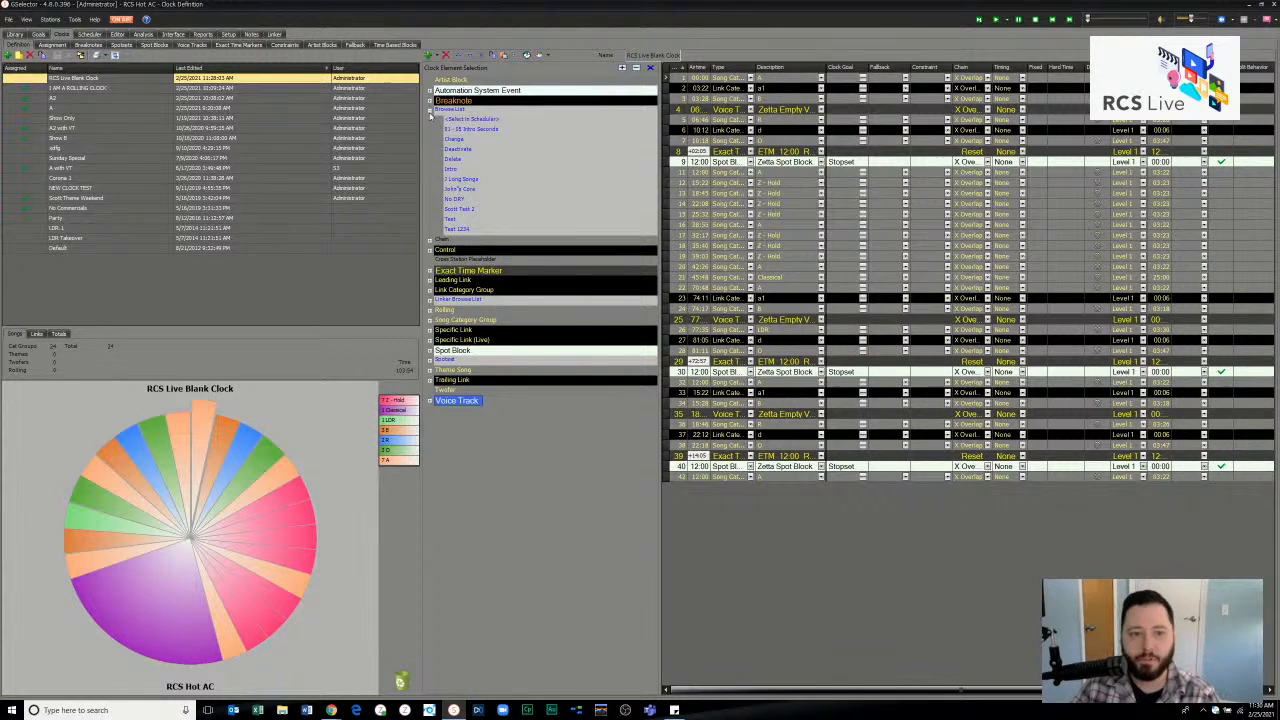
pyautogui.click(430, 111)
# - Add a Zetta Rotation control element at the end of the clock, after the last A song
pyautogui.click(430, 131)
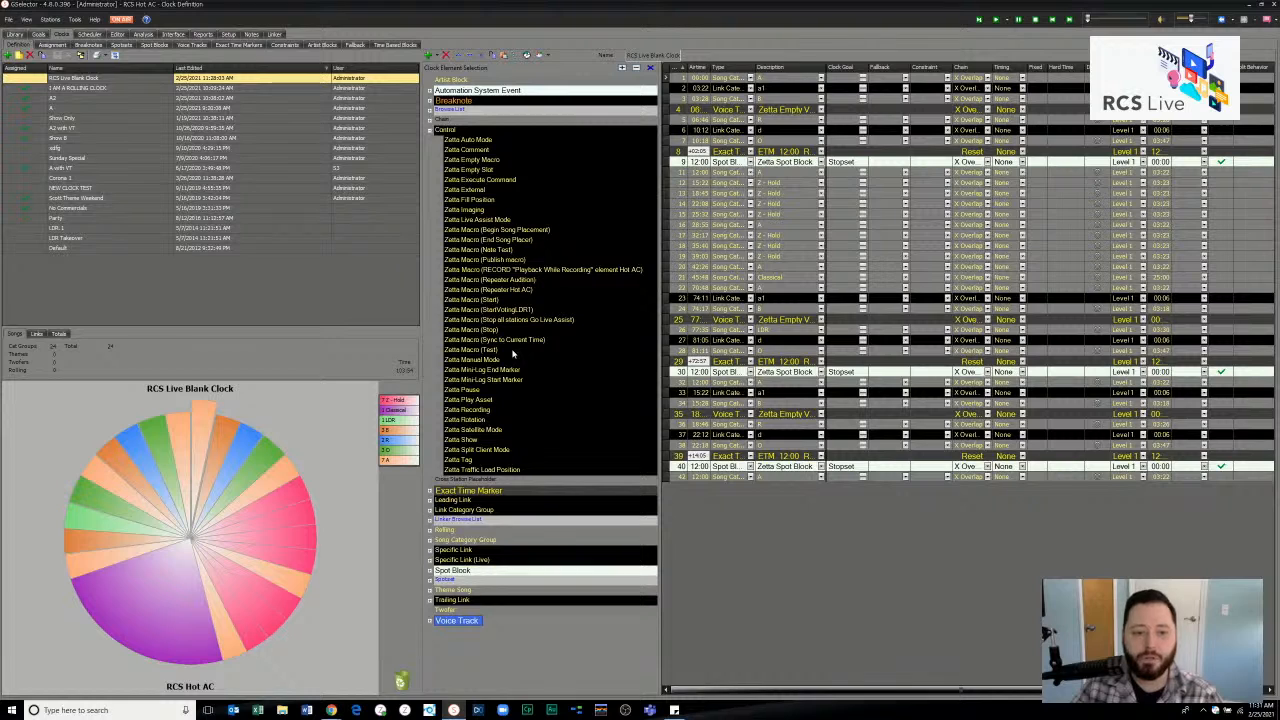
pyautogui.click(474, 420)
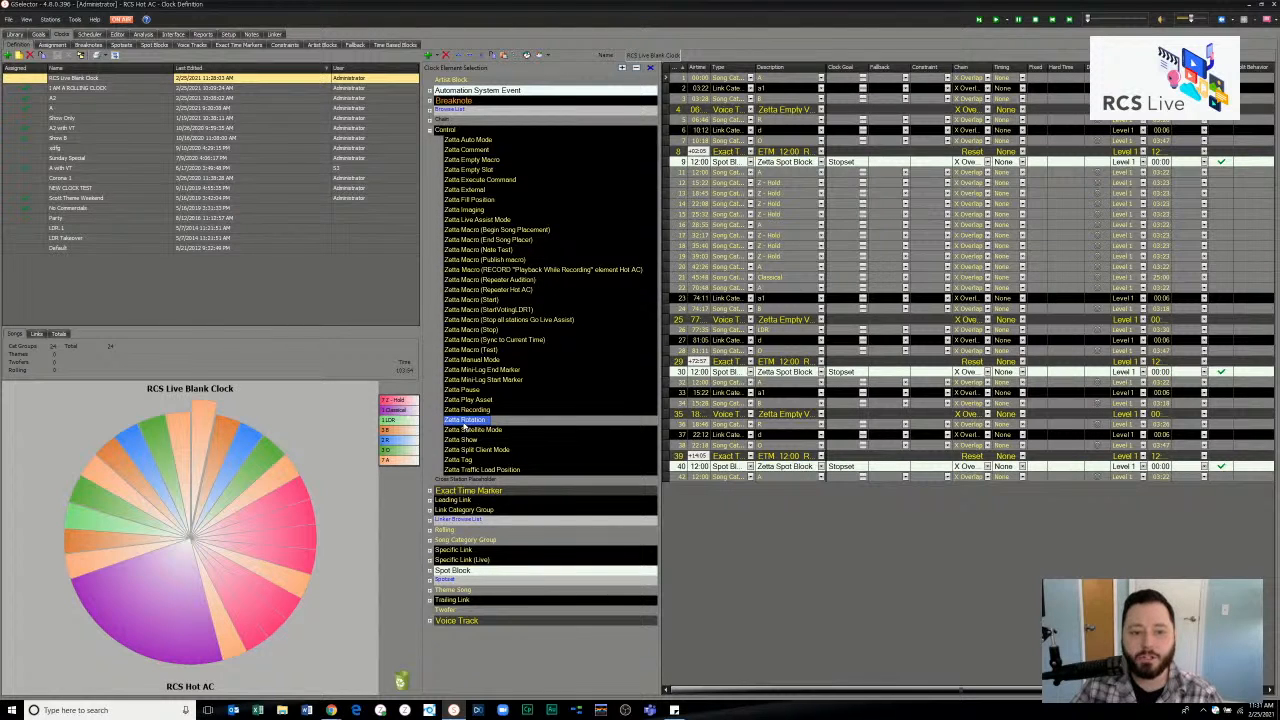
pyautogui.moveTo(707, 483); pyautogui.dragTo(708, 486)
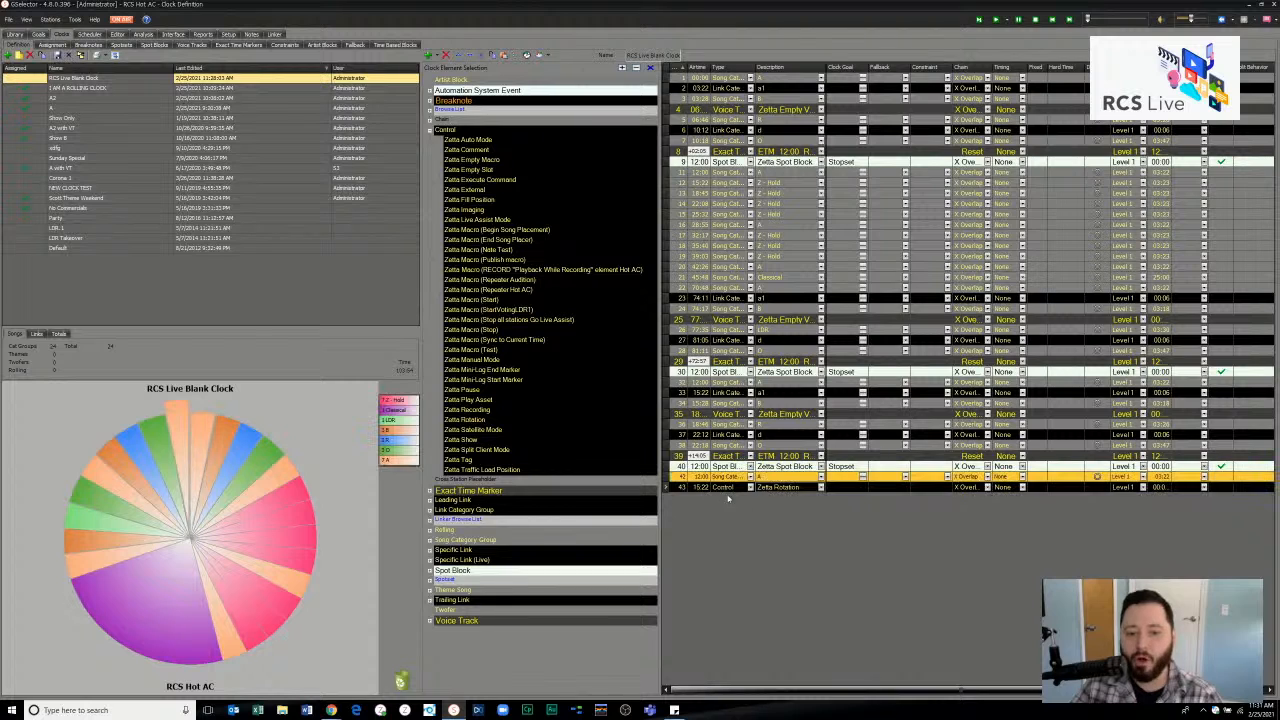
# - Enter the note "THIS IS WHERE YOU DEFINE TEH ROTATION! 1234" in the text entry of the Zetta Rotation row
pyautogui.click(1197, 489)
pyautogui.click(1195, 490)
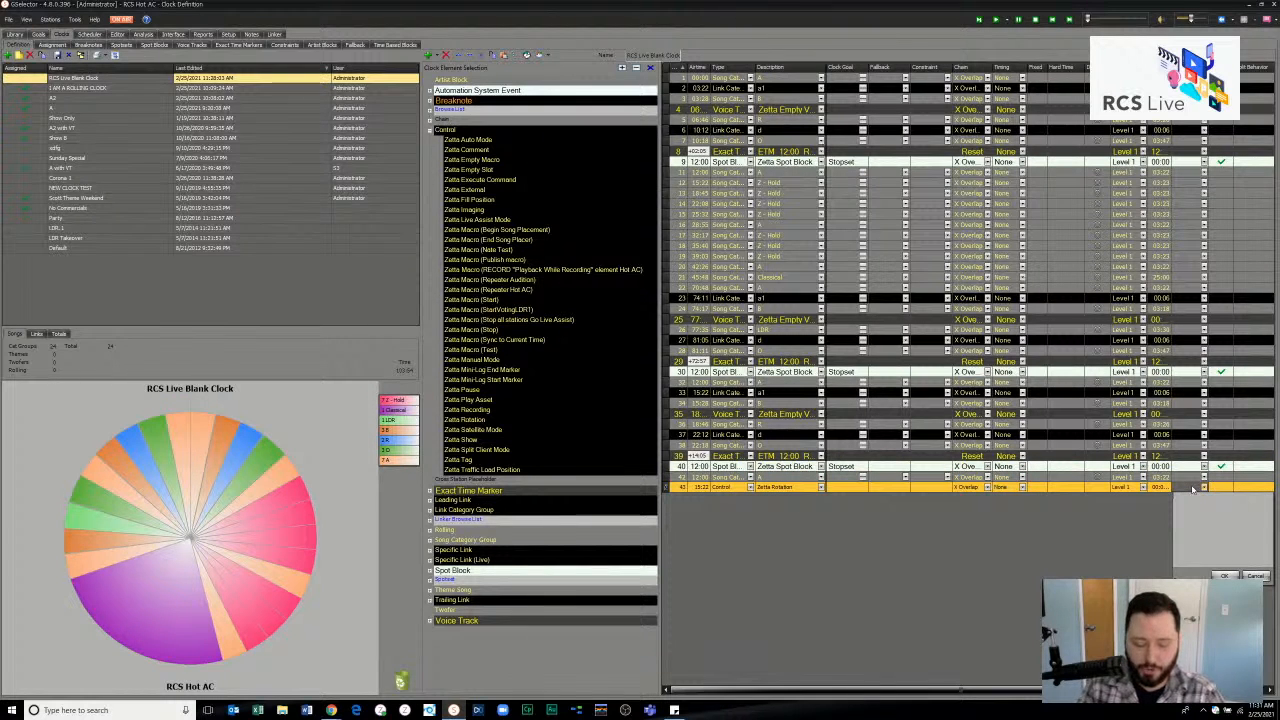
pyautogui.write('THIS IS WHERE YOU DEFINE TEN')
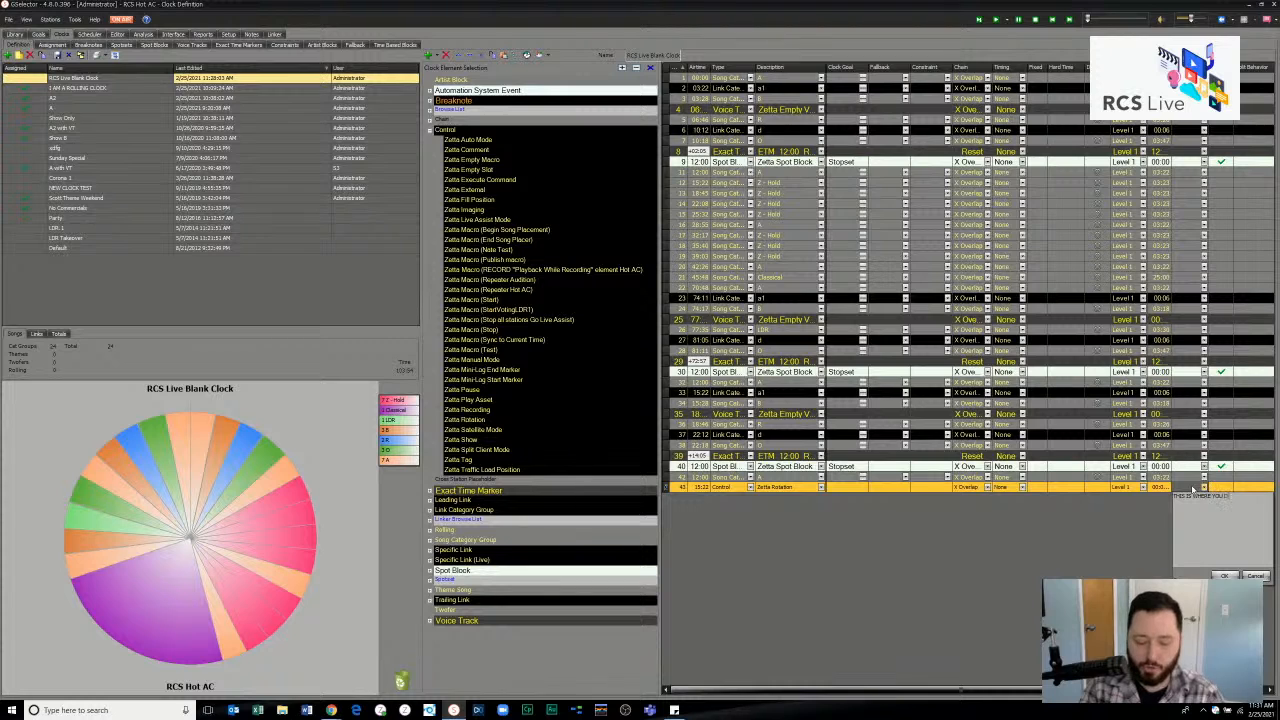
pyautogui.write(' ROTATION')
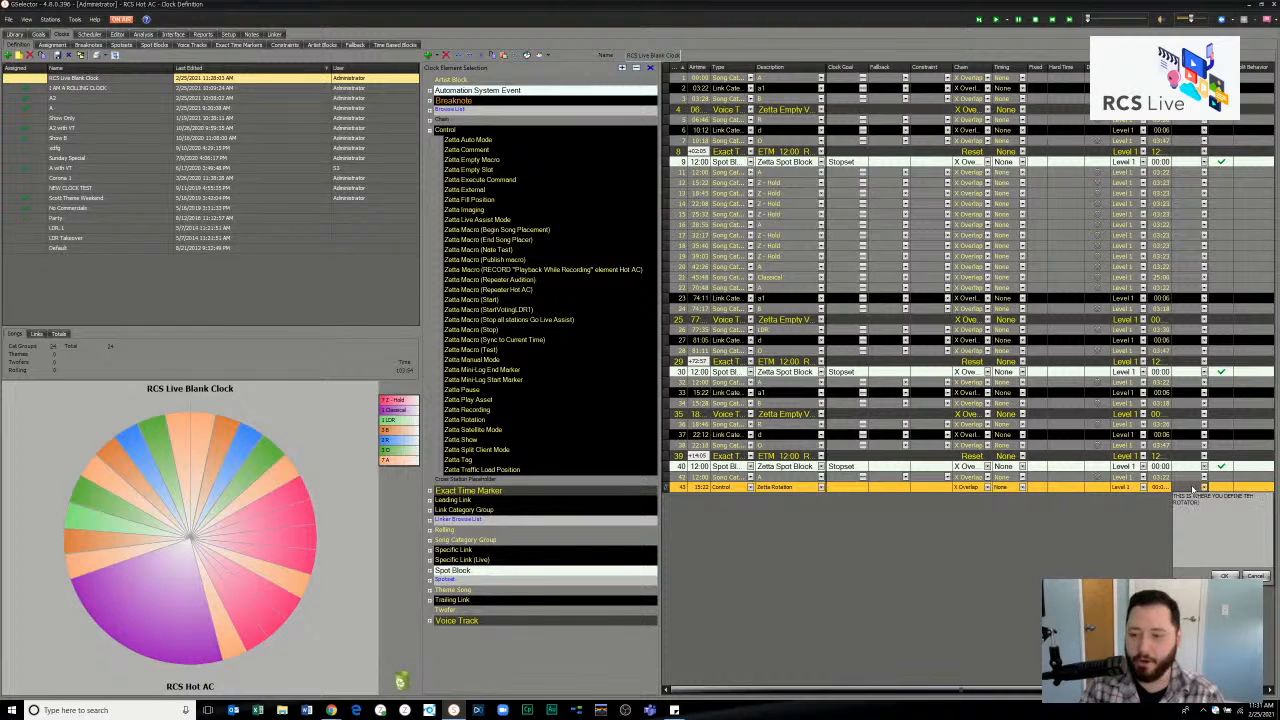
pyautogui.write('!!')
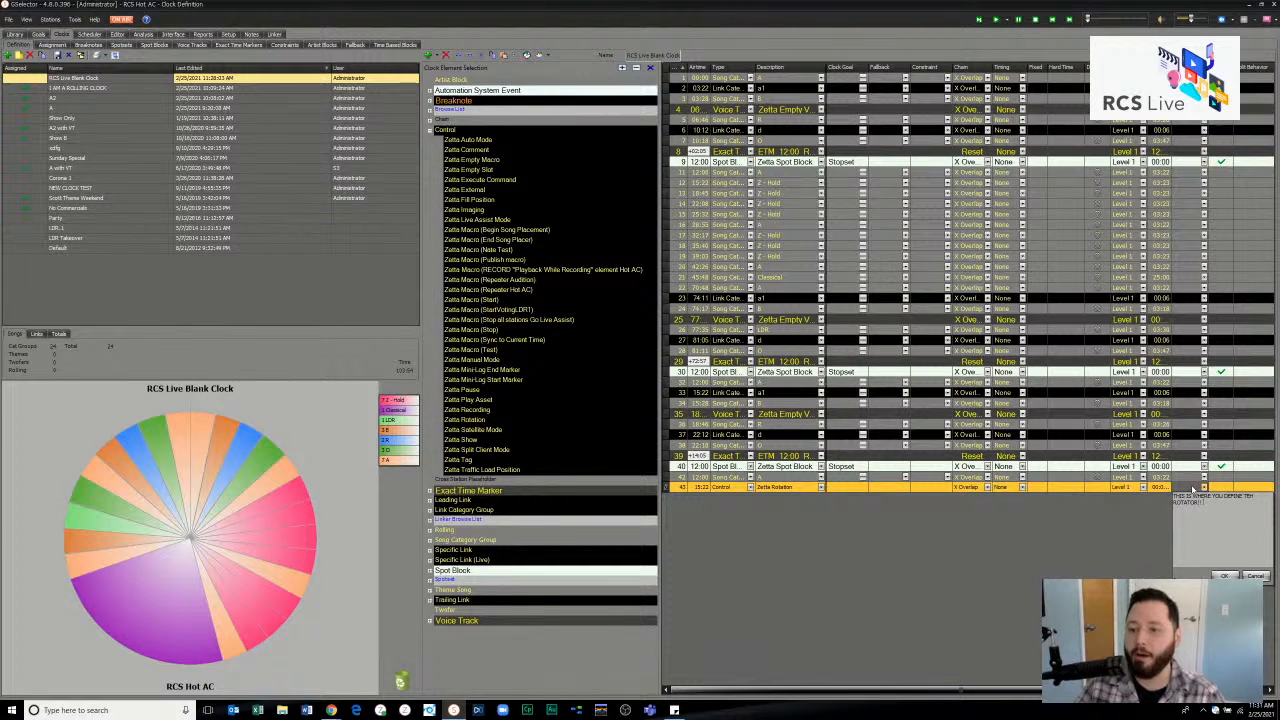
pyautogui.write('4')
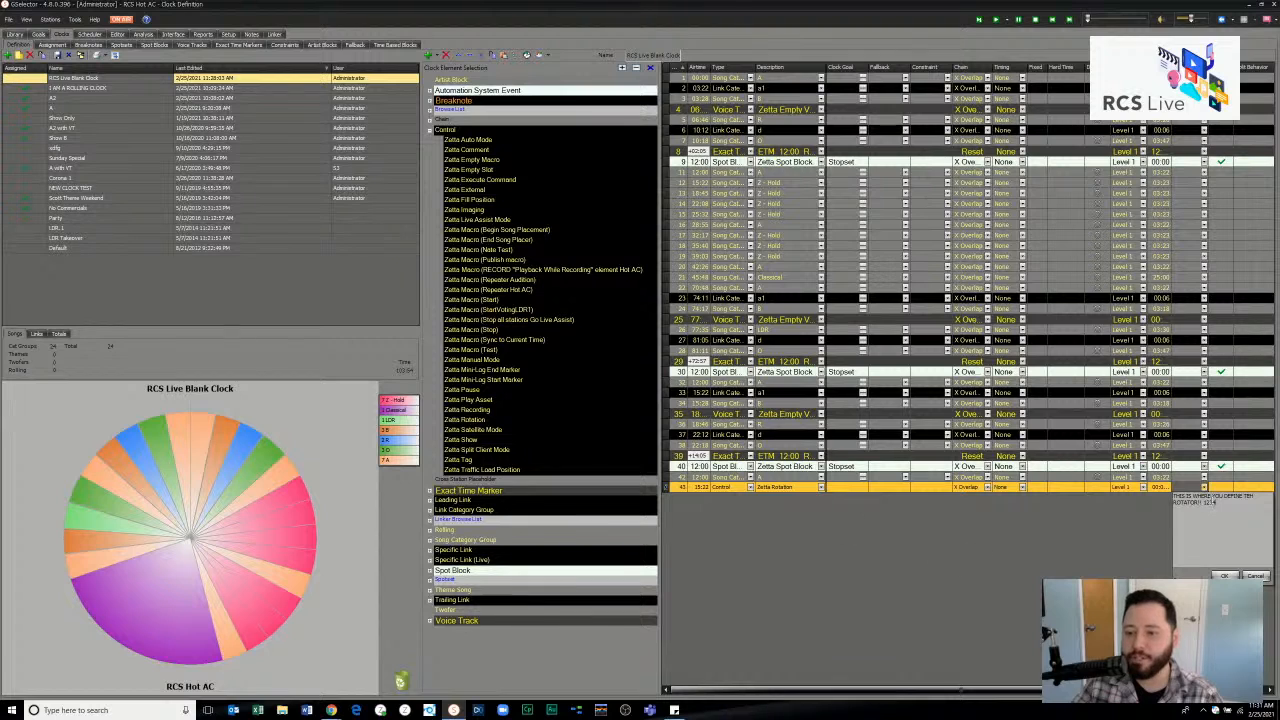
# - Replace the Zetta Rotation row's note with just 1234 and confirm it
pyautogui.moveTo(1218, 503); pyautogui.dragTo(1053, 502)
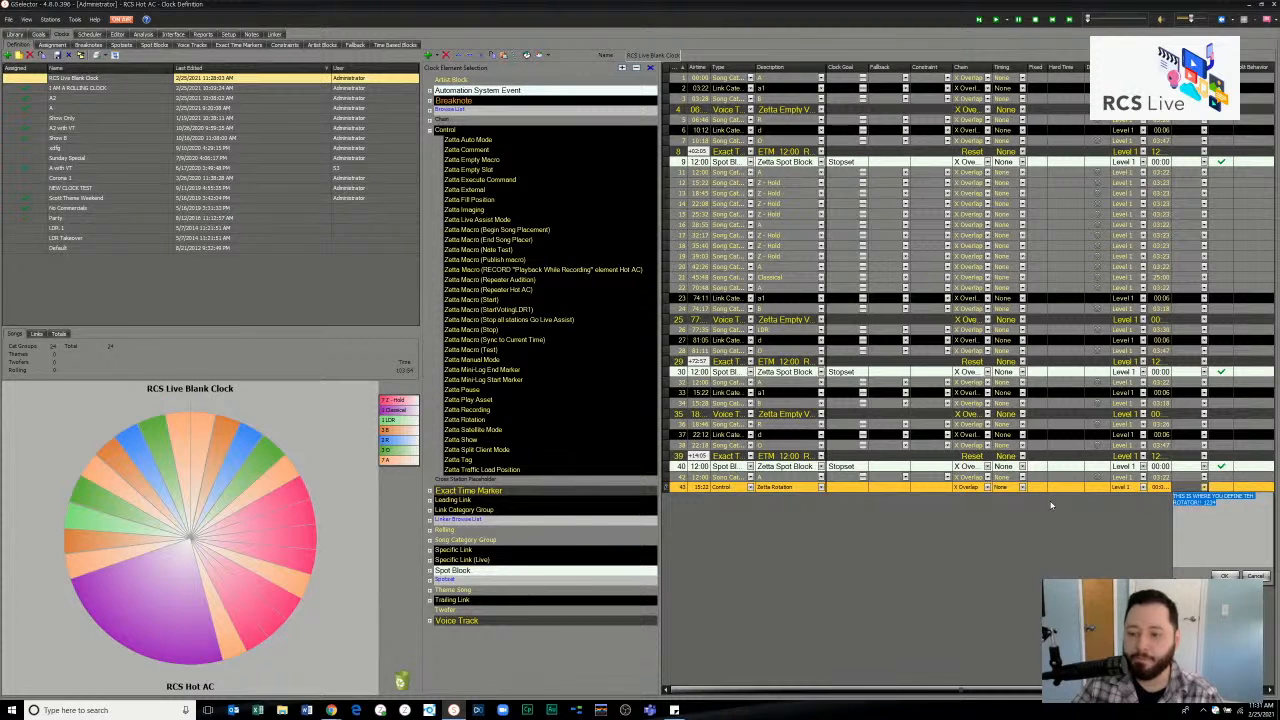
pyautogui.press('Delete')
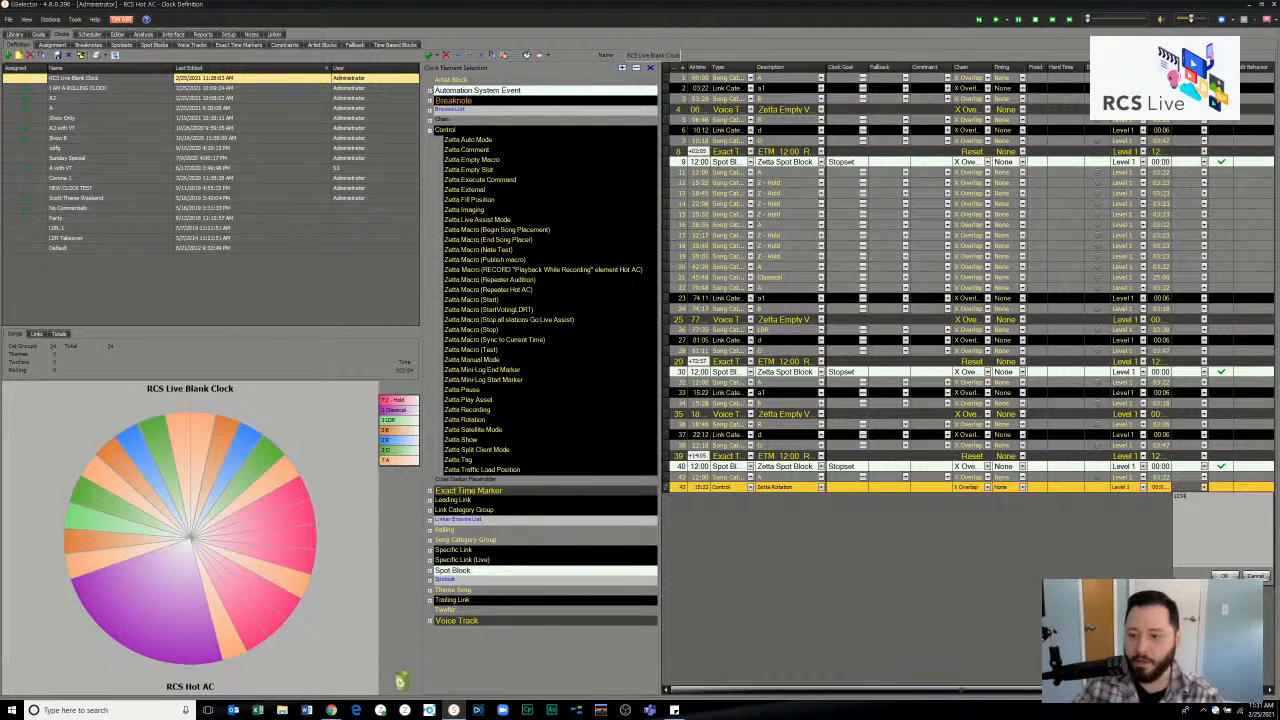
pyautogui.click(1225, 577)
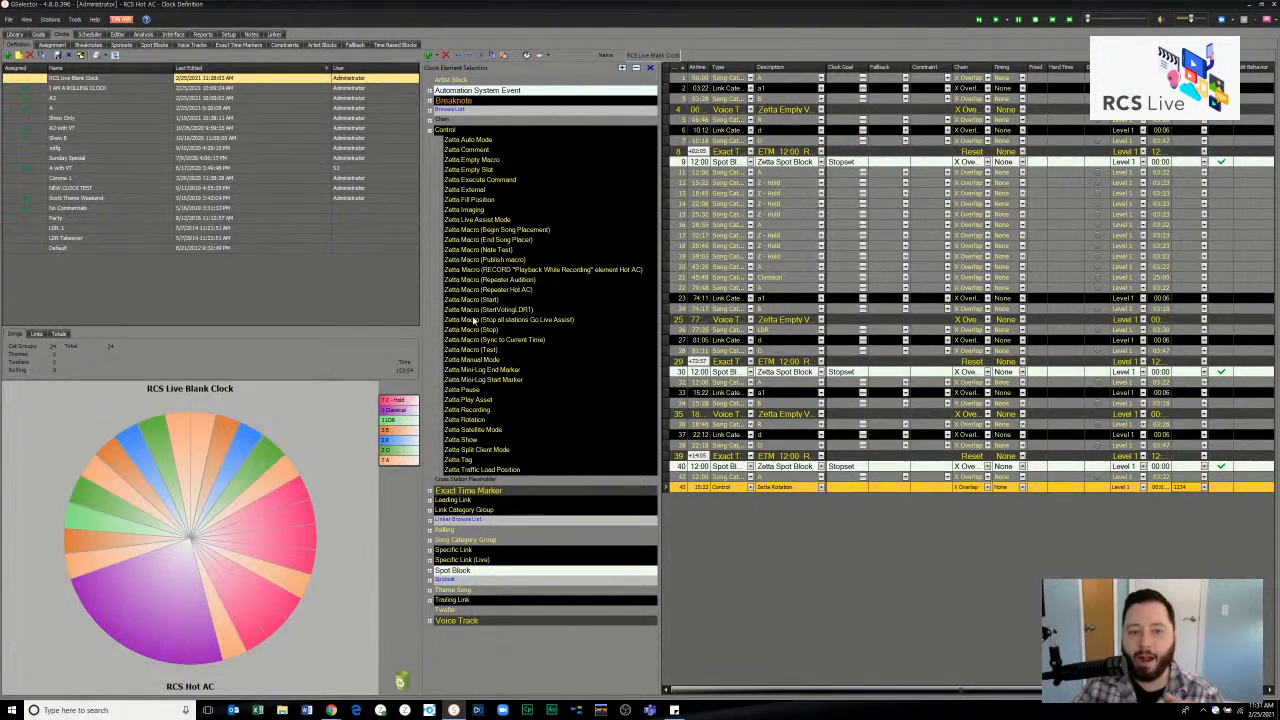
# - Look through the Zetta Macro control elements, including Begin Song Placement, End Song Placer, Note Test and Test, and collapse the Control group
pyautogui.click(472, 250)
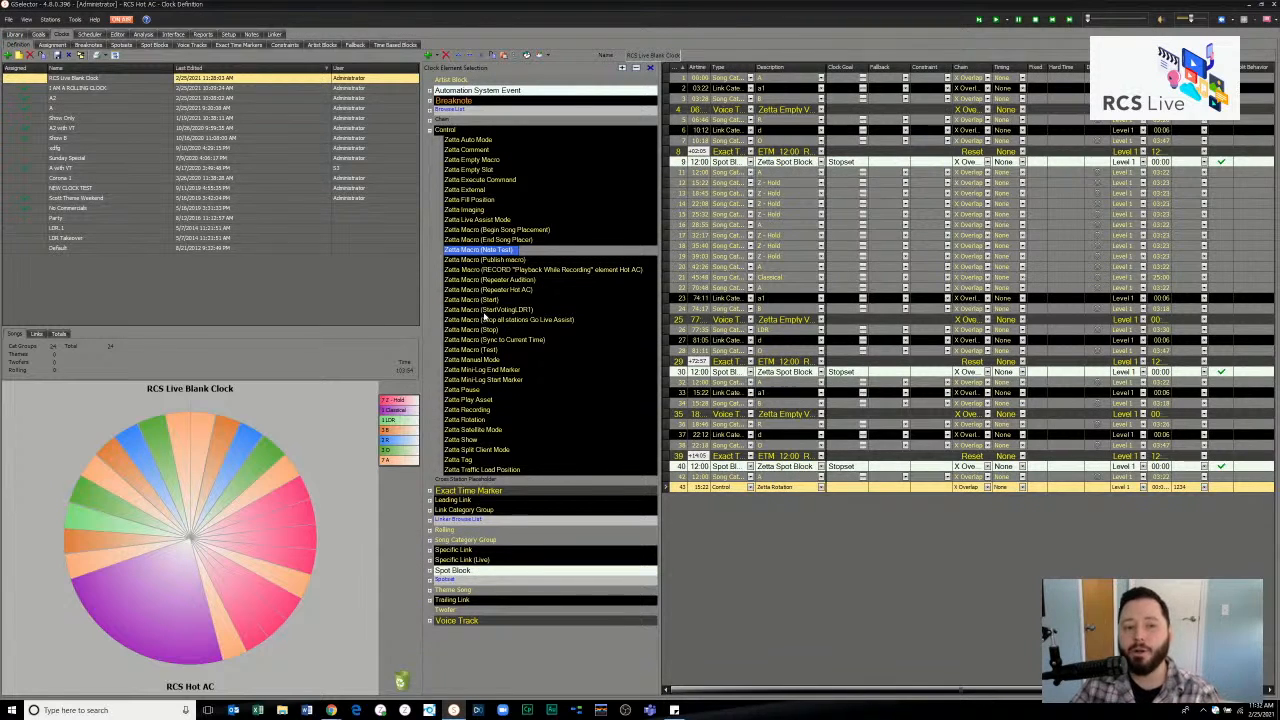
pyautogui.click(466, 231)
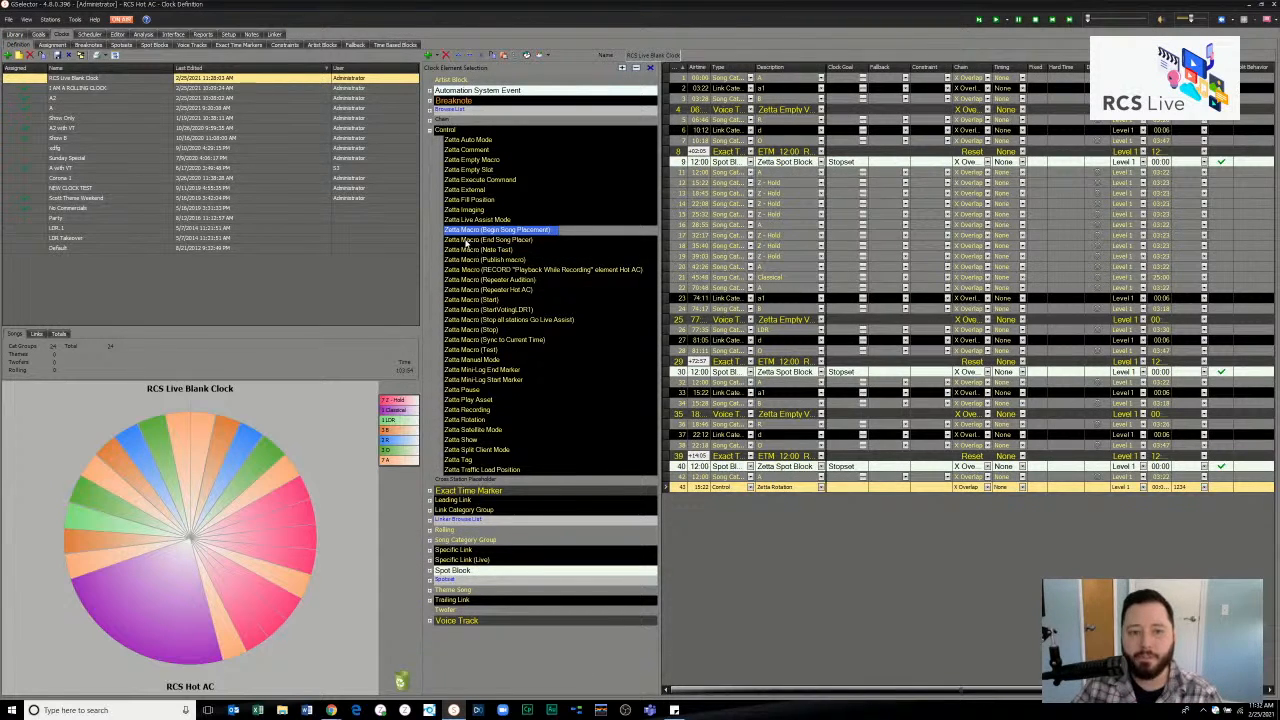
pyautogui.click(466, 240)
pyautogui.click(468, 250)
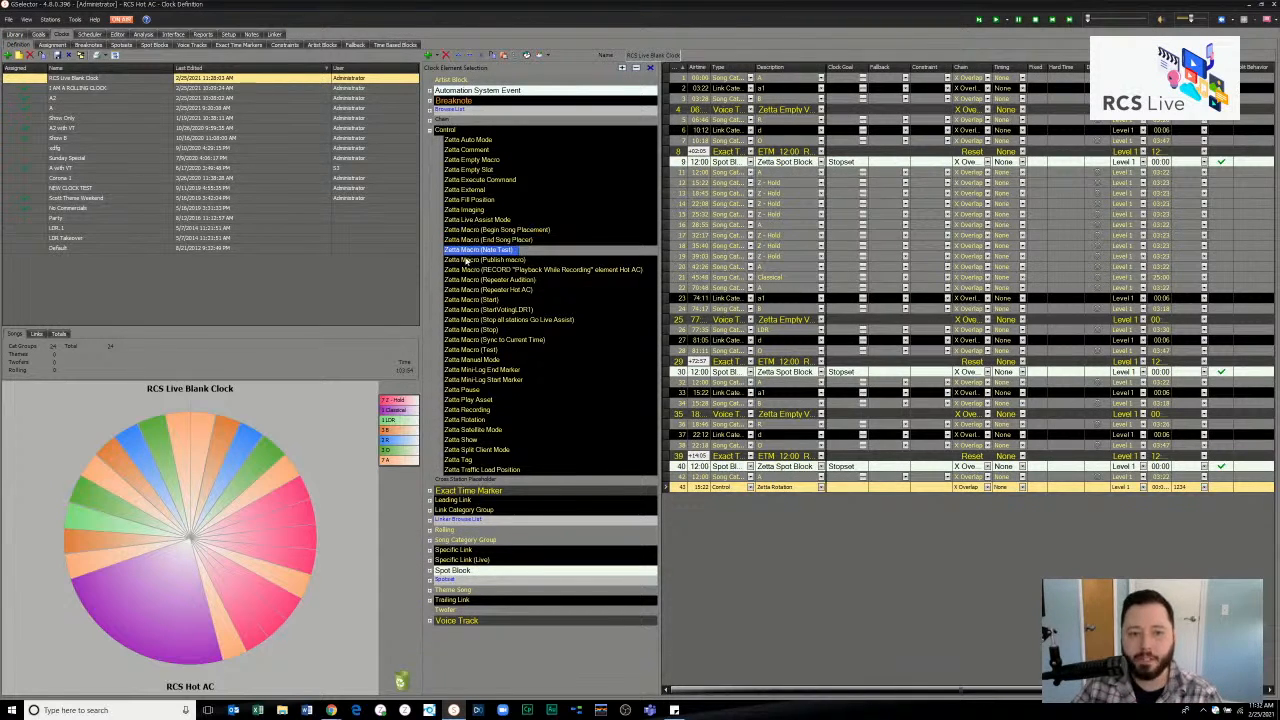
pyautogui.click(472, 349)
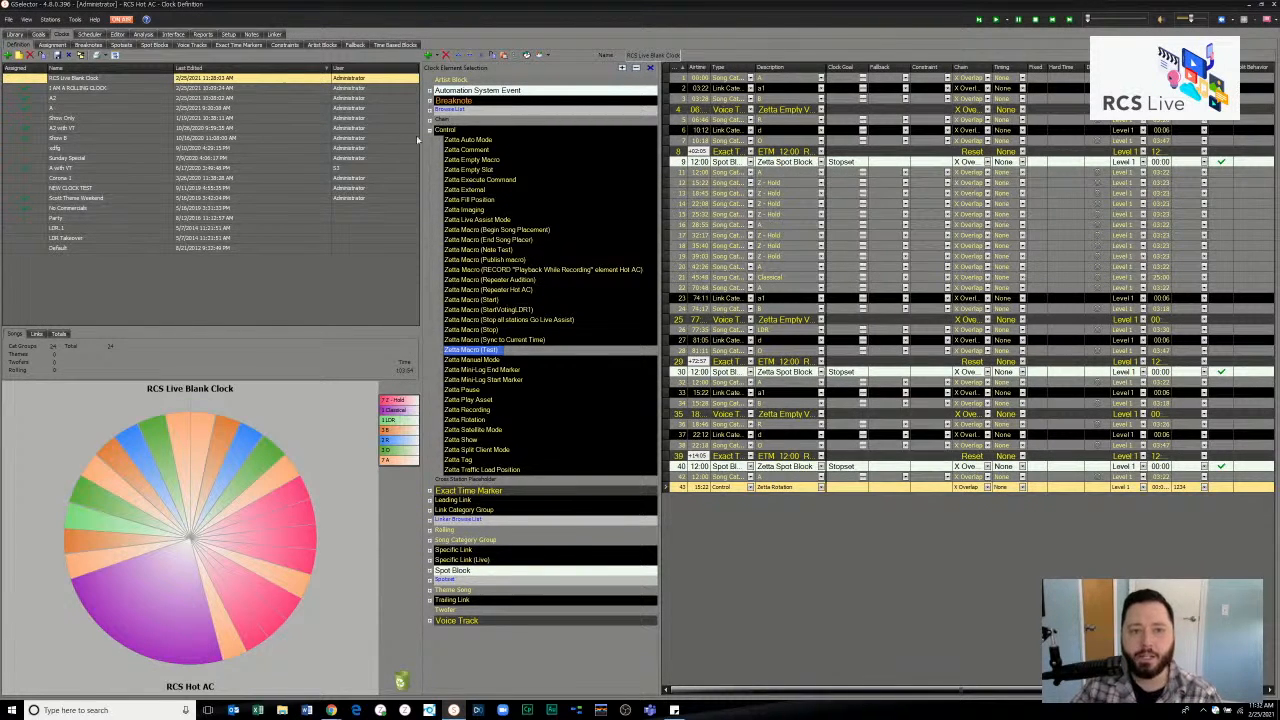
pyautogui.doubleClick(450, 131)
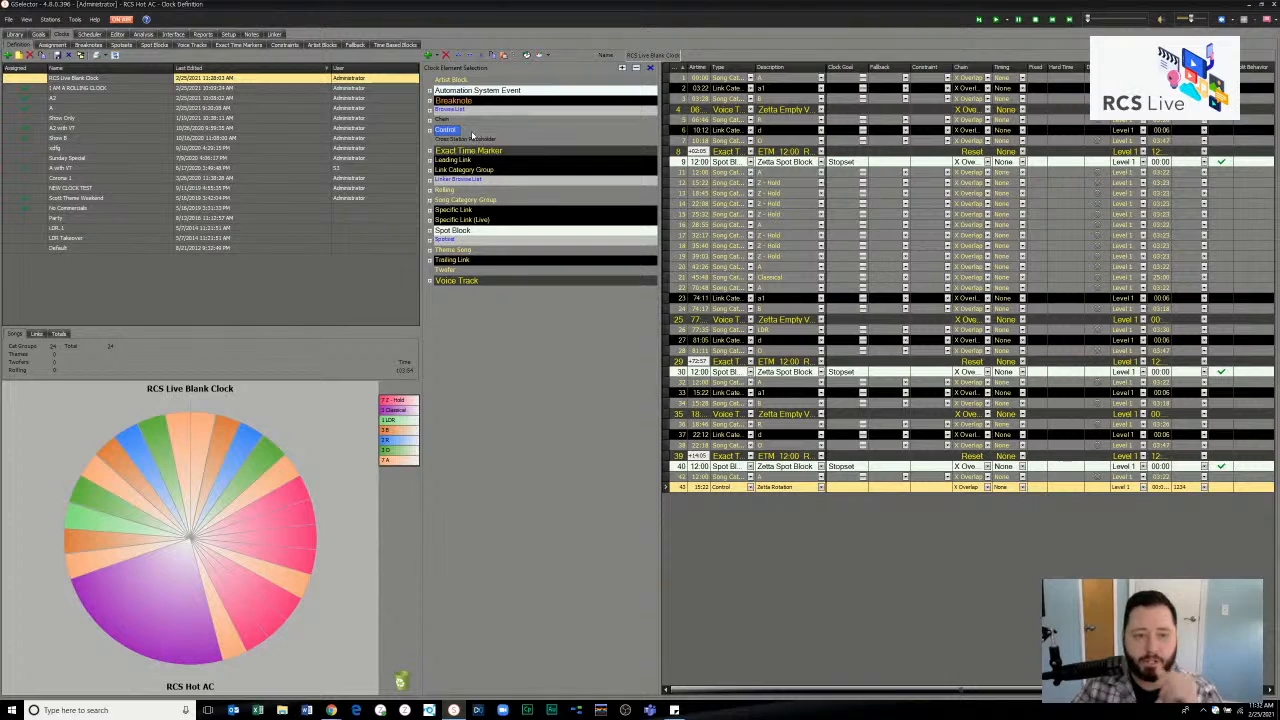
# - Add three I AM A ROLLING CLOCK rolling elements at the end of the clock, after the Zetta Rotation control
pyautogui.click(455, 160)
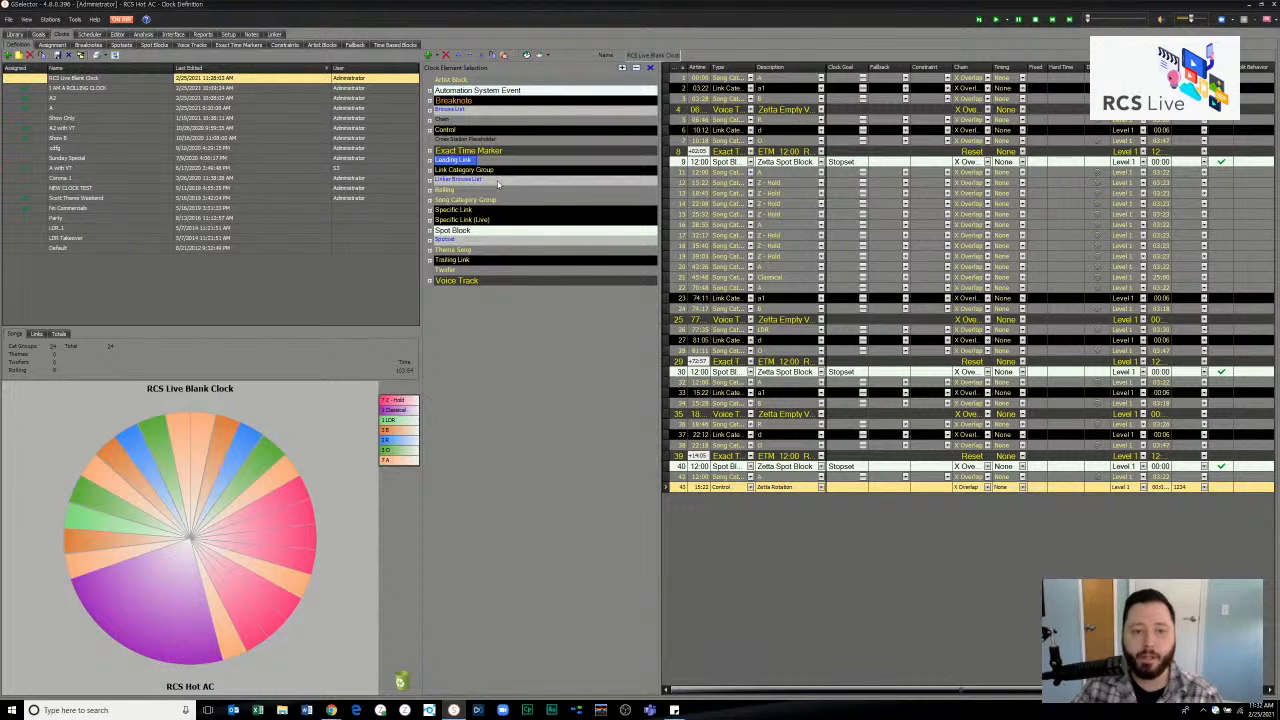
pyautogui.click(430, 192)
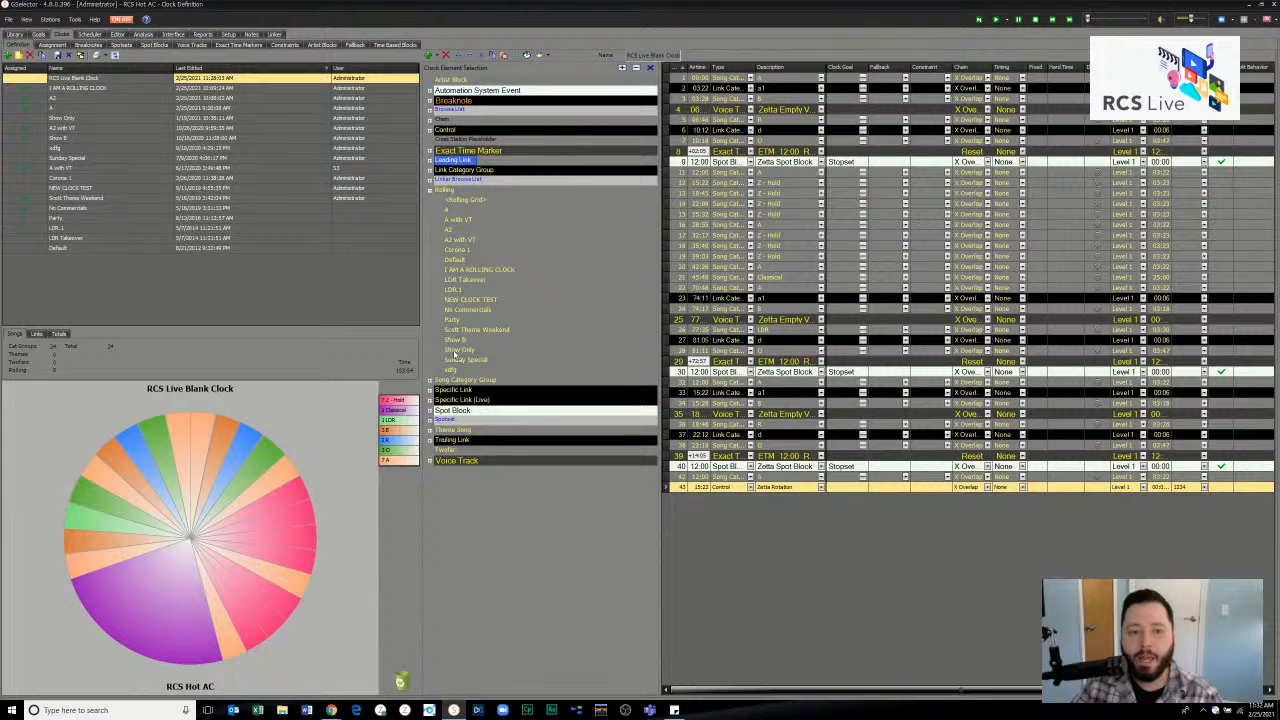
pyautogui.click(478, 270)
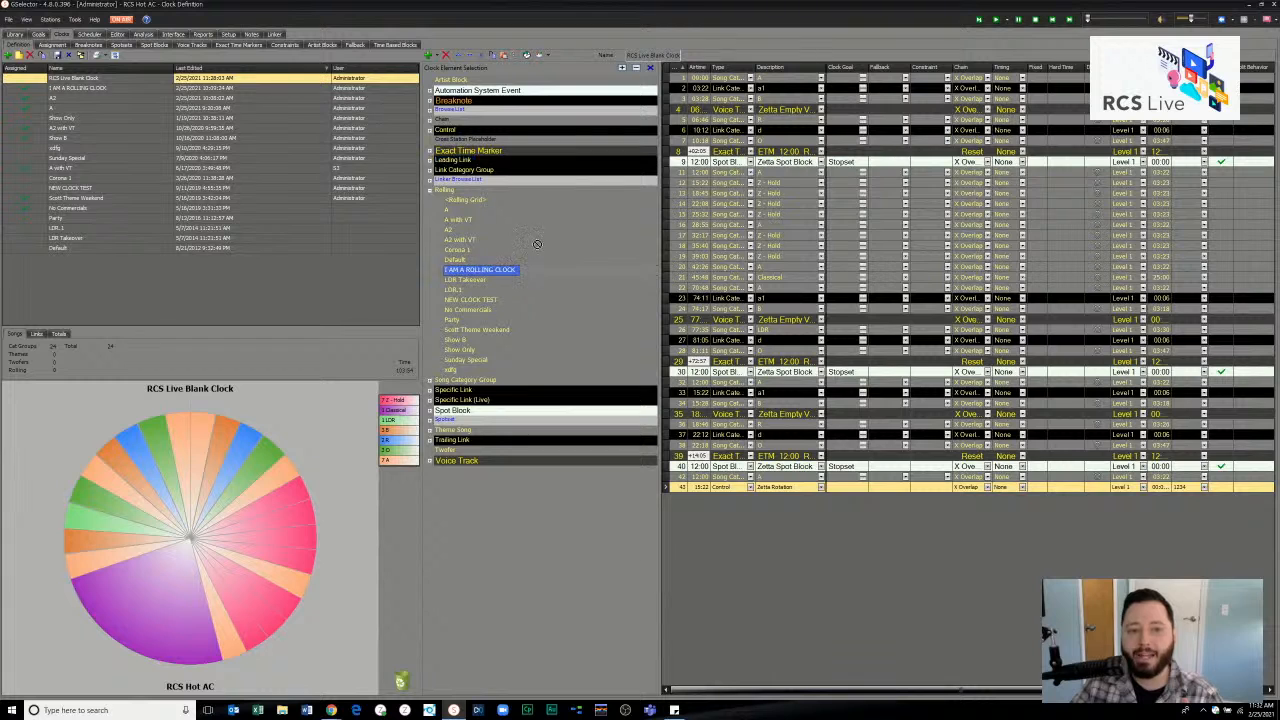
pyautogui.moveTo(478, 270); pyautogui.dragTo(757, 503)
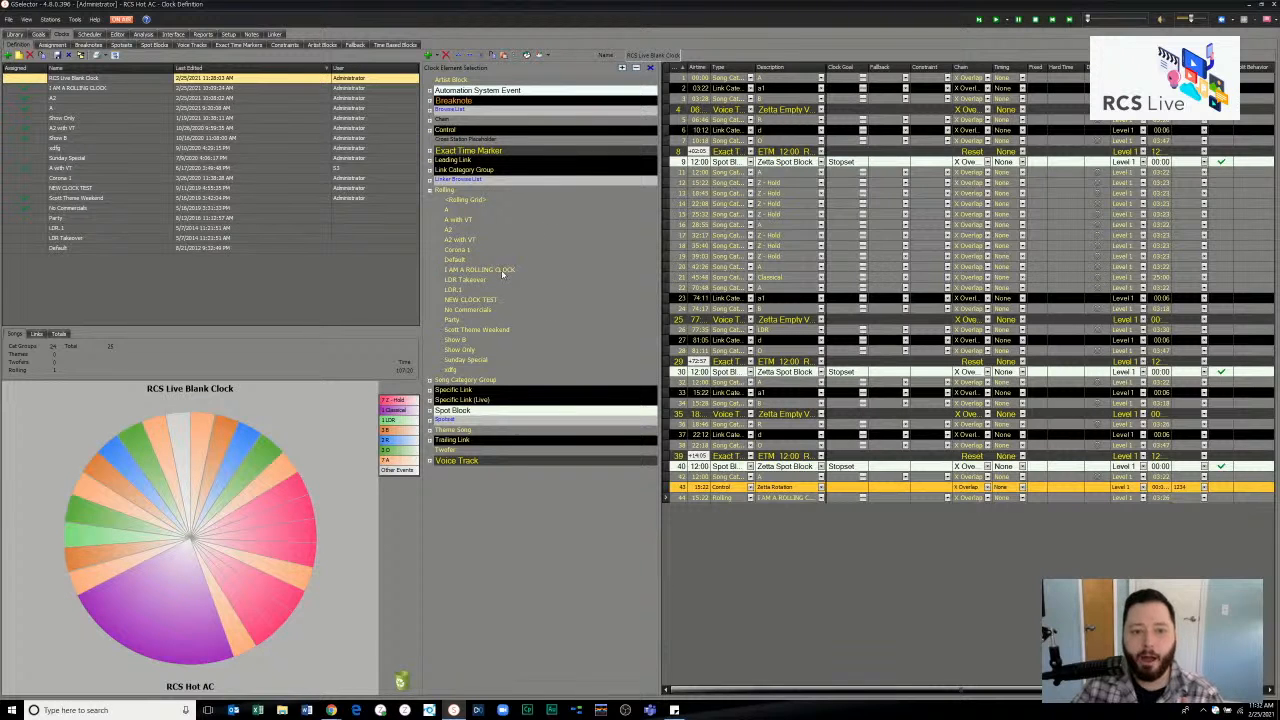
pyautogui.moveTo(480, 269); pyautogui.dragTo(793, 541)
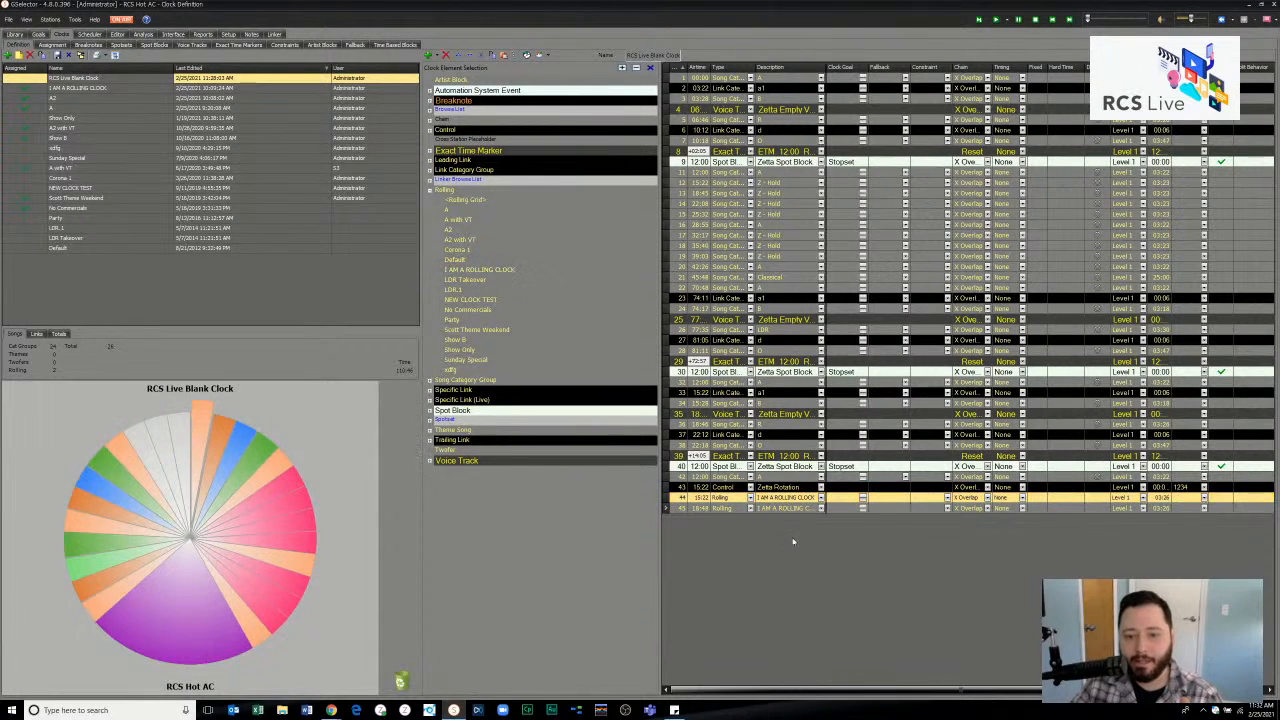
# - Copy the three I AM A ROLLING CLOCK entries and paste the duplicates at the end of the clock
pyautogui.click(724, 498)
pyautogui.keyDown('shift'); pyautogui.click(725, 519); pyautogui.keyUp('shift')
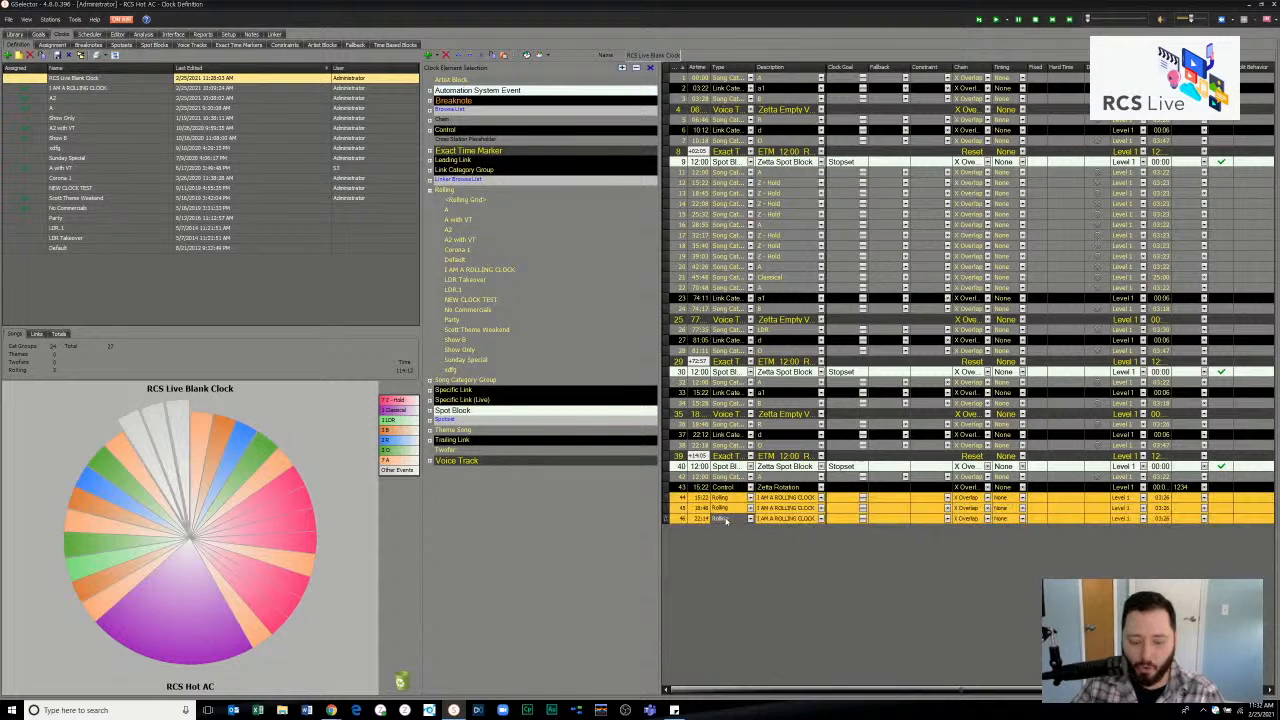
pyautogui.hotkey('ctrl', 'v')
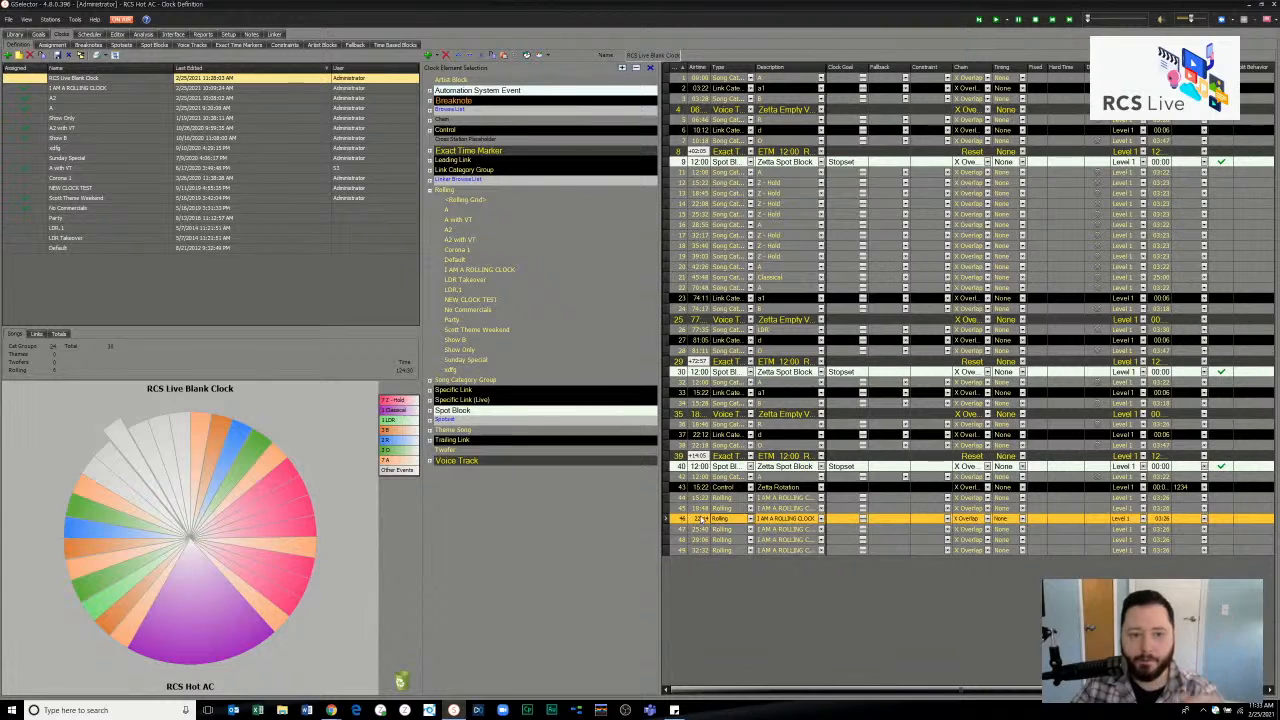
pyautogui.click(782, 499)
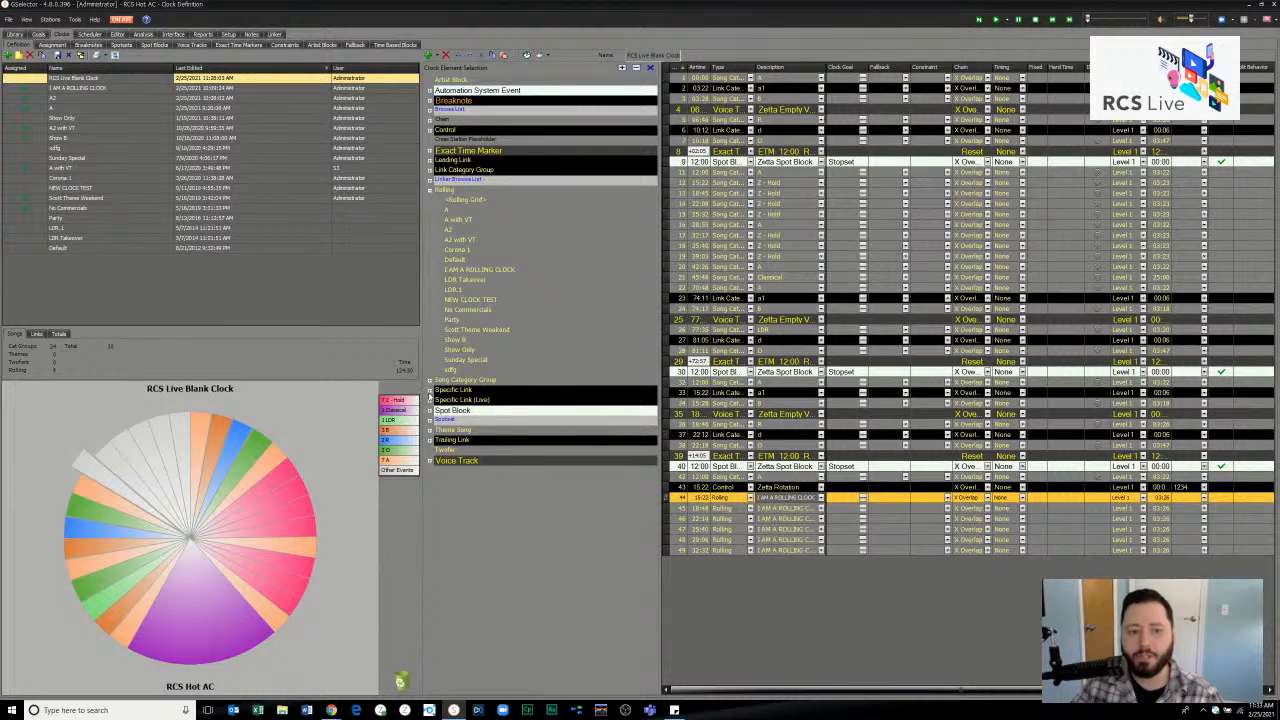
# - Insert a Twofer element directly after the A song in row 16, between the Z - Hold groups
pyautogui.click(431, 390)
pyautogui.click(432, 283)
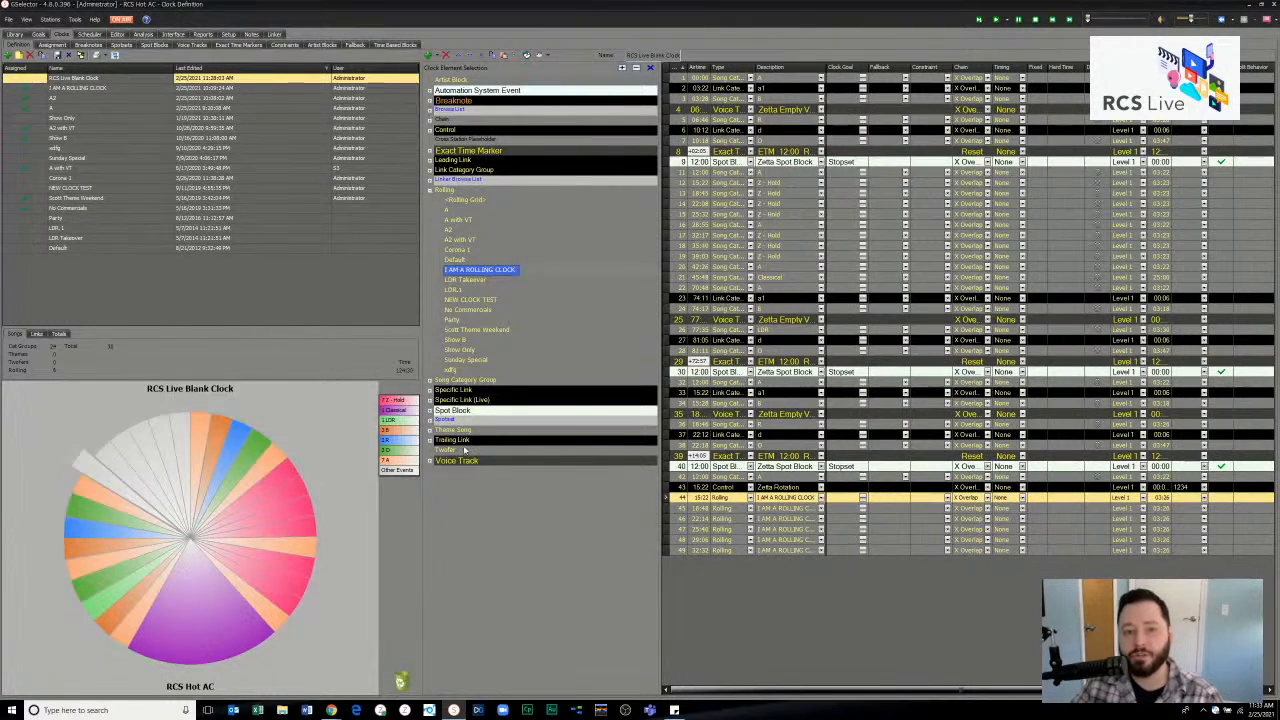
pyautogui.moveTo(452, 452); pyautogui.dragTo(708, 238)
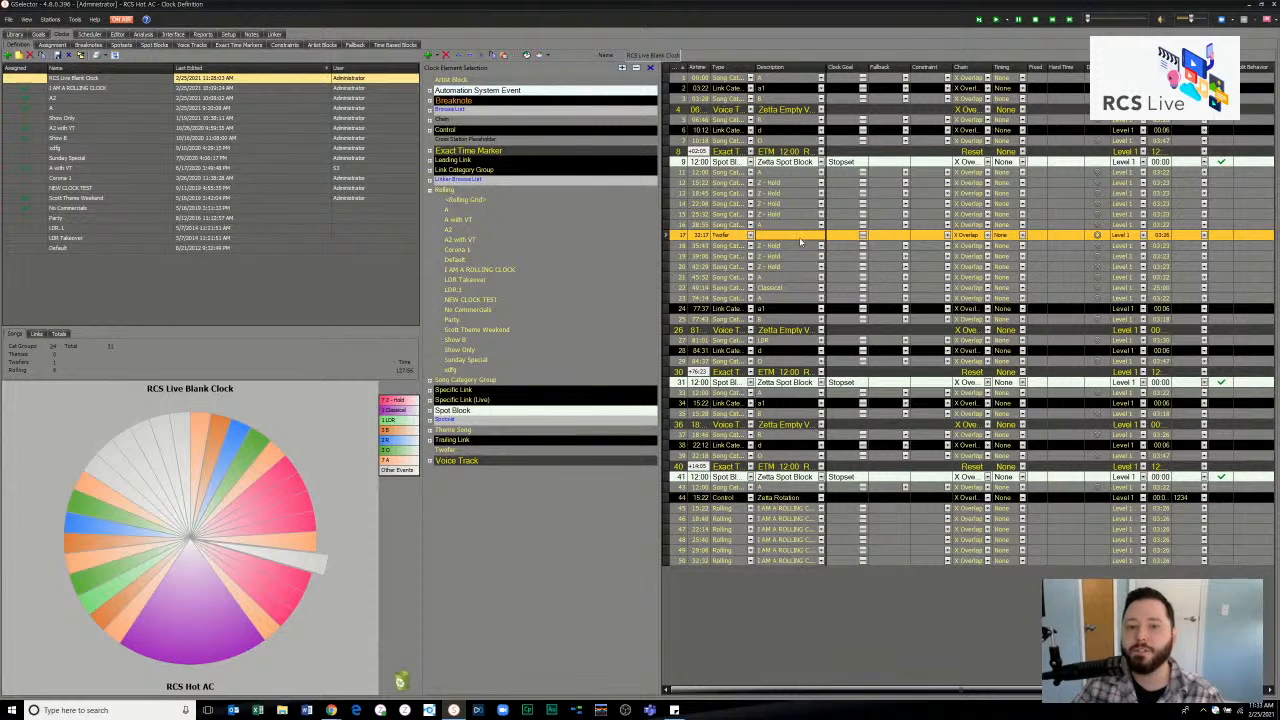
pyautogui.click(786, 227)
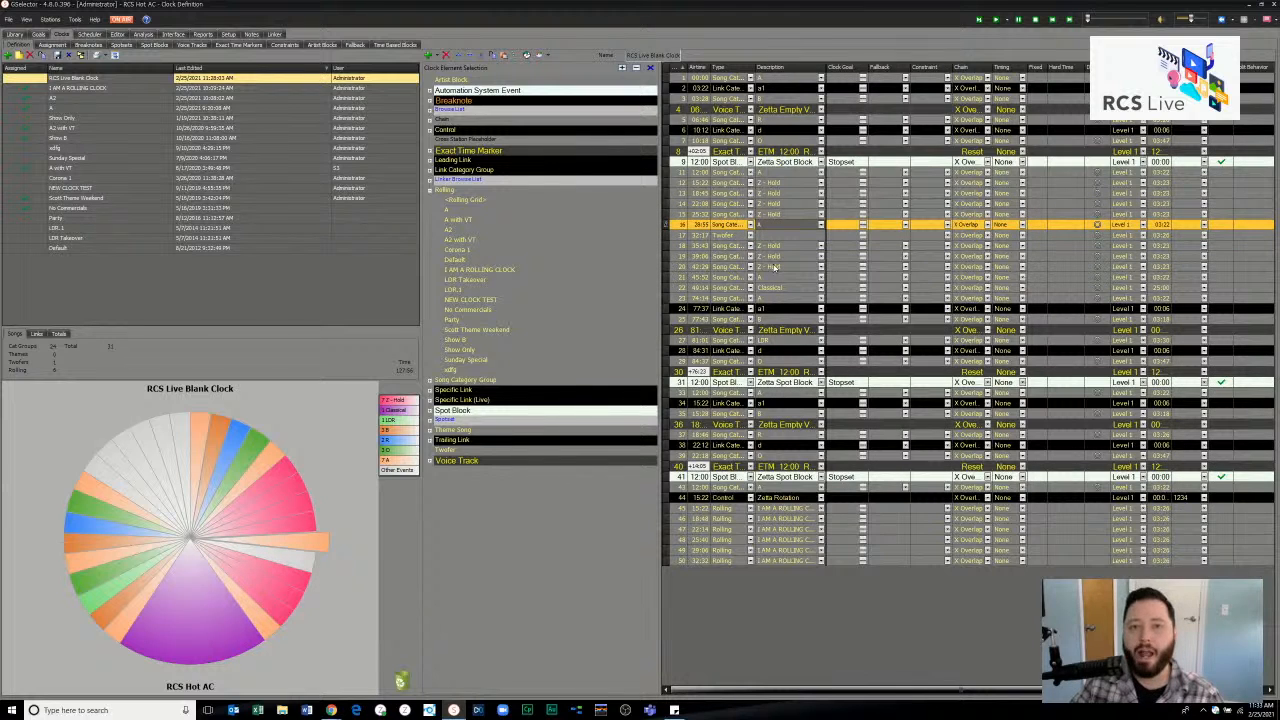
# - Add two more Twofer elements directly below the first one, before the next Z - Hold song
pyautogui.click(445, 450)
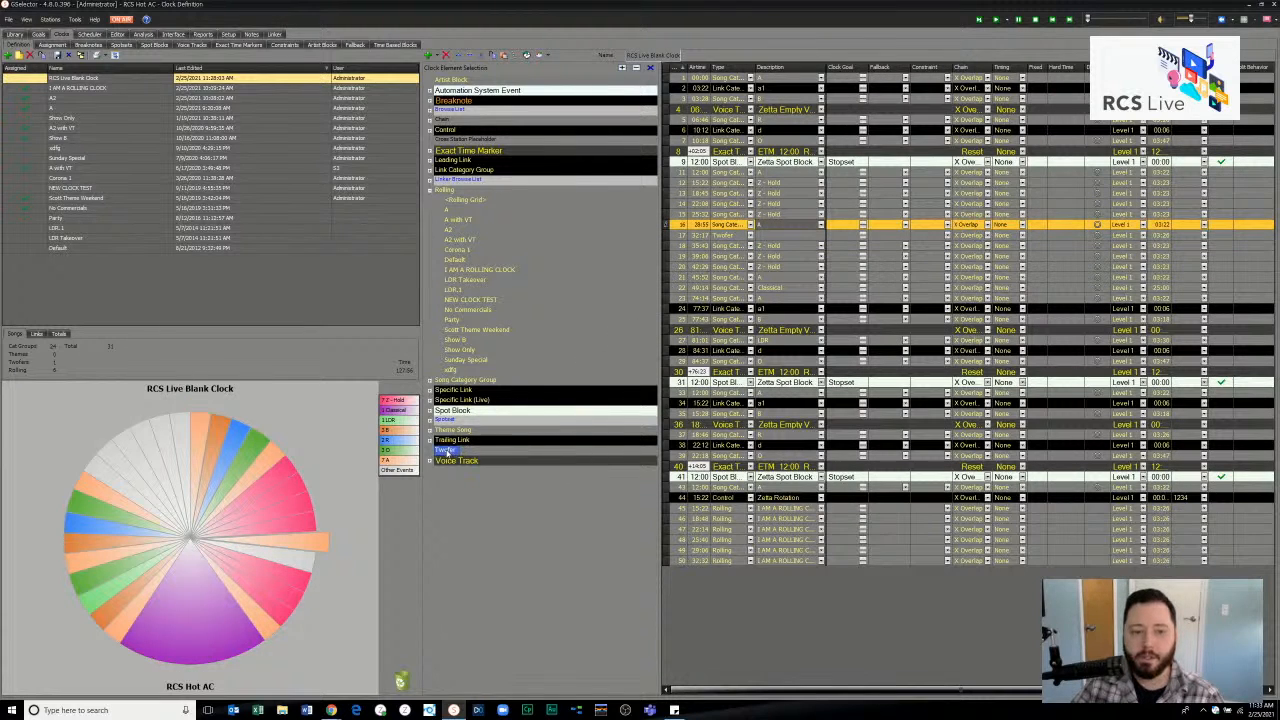
pyautogui.moveTo(559, 400); pyautogui.dragTo(718, 240)
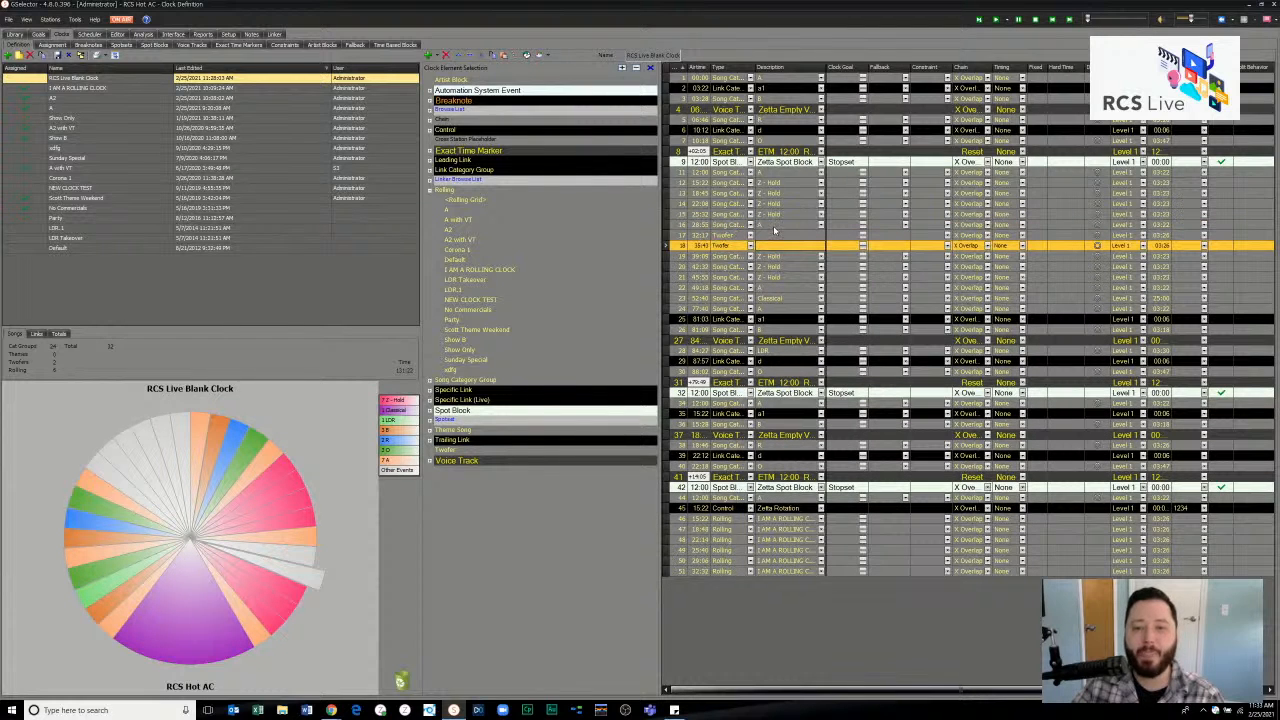
pyautogui.click(775, 236)
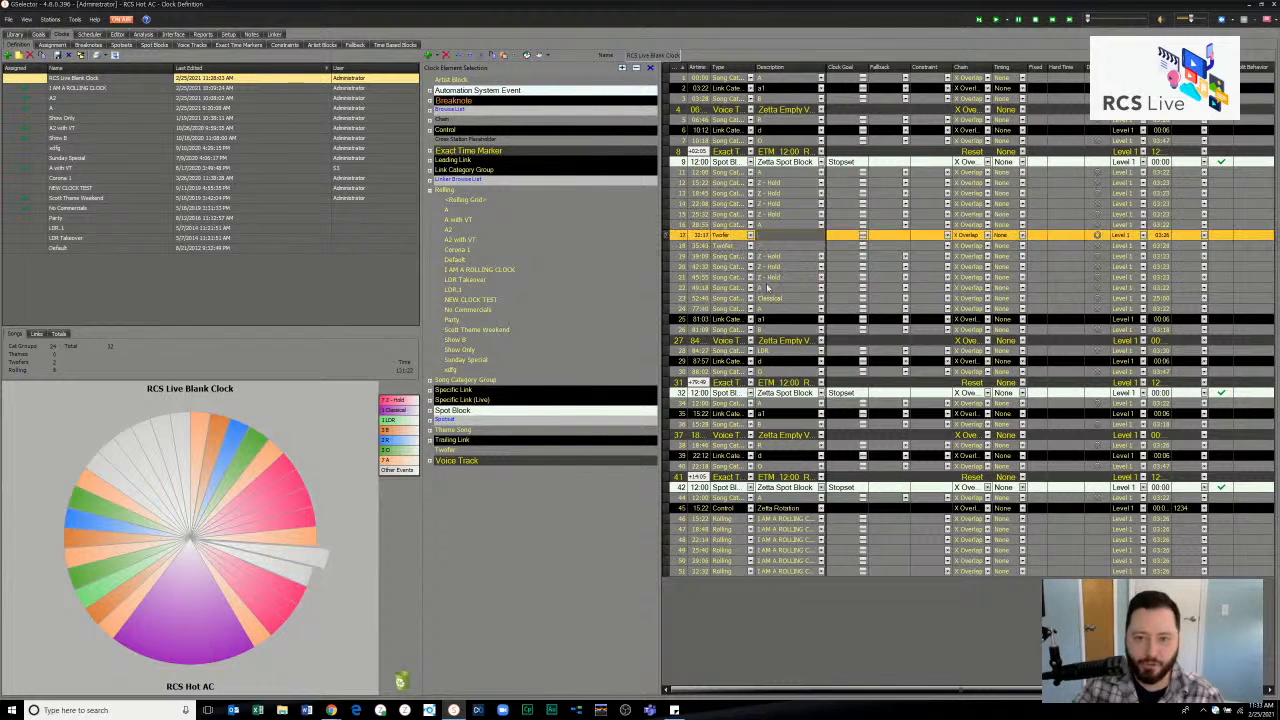
pyautogui.click(769, 227)
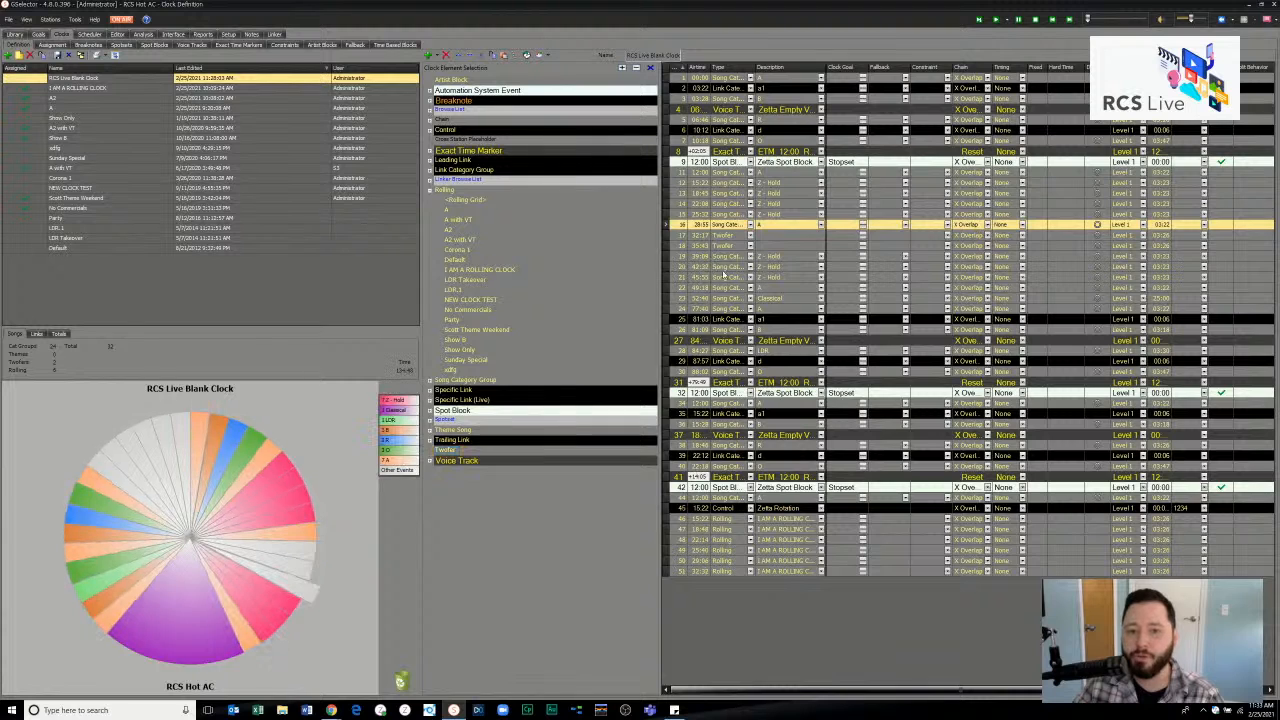
pyautogui.moveTo(723, 275); pyautogui.dragTo(784, 261)
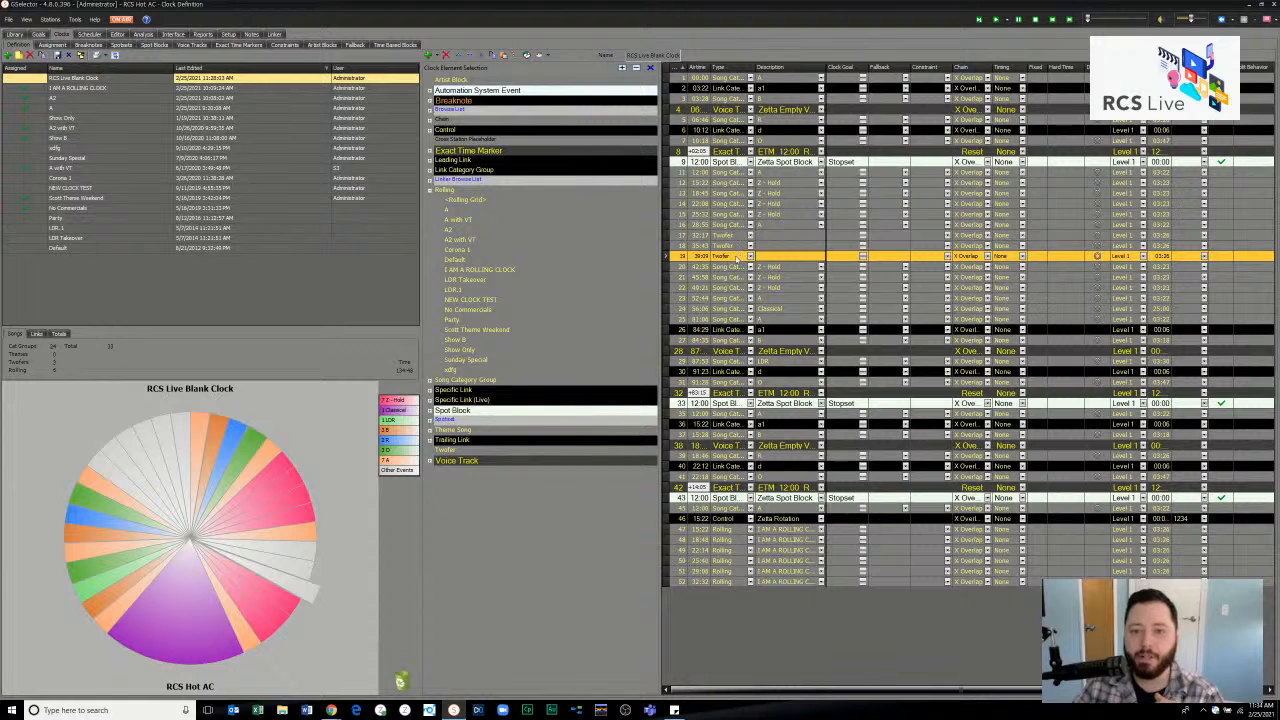
# - Move two of the three Twofer elements to the very start of the clock, ahead of the first A song
pyautogui.moveTo(737, 82); pyautogui.dragTo(736, 79)
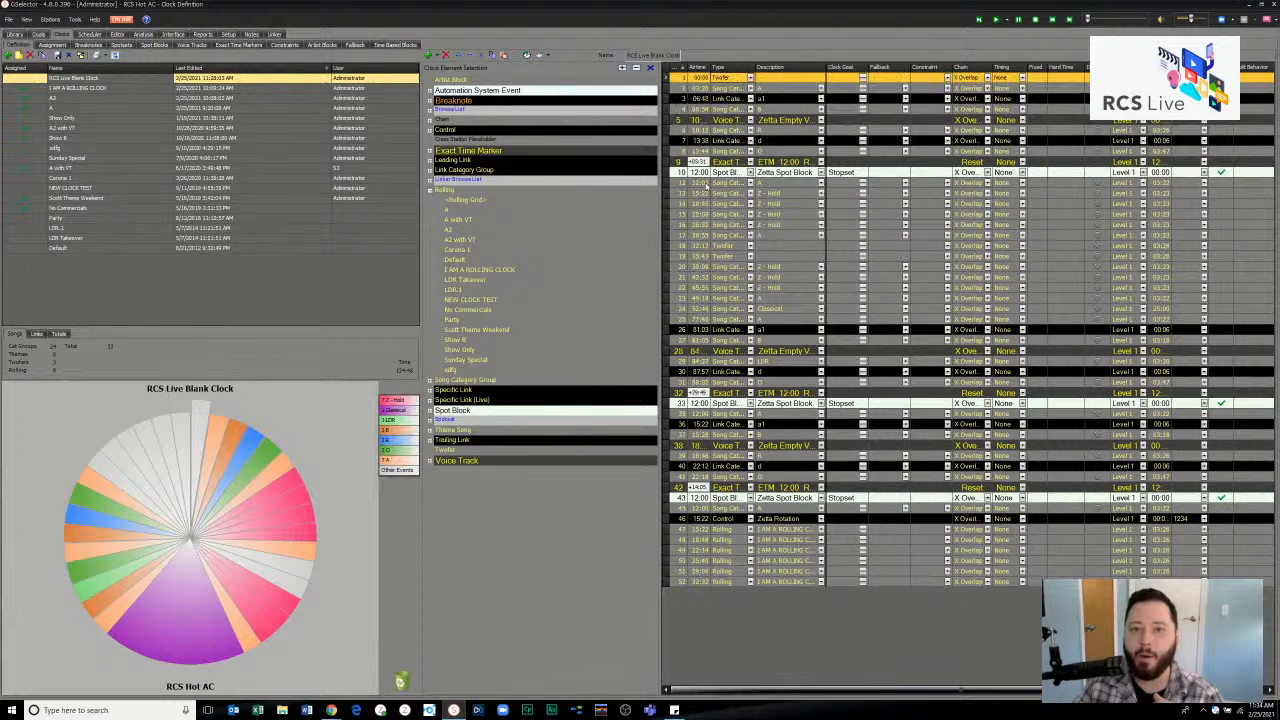
pyautogui.moveTo(721, 258); pyautogui.dragTo(726, 84)
pyautogui.click(725, 79)
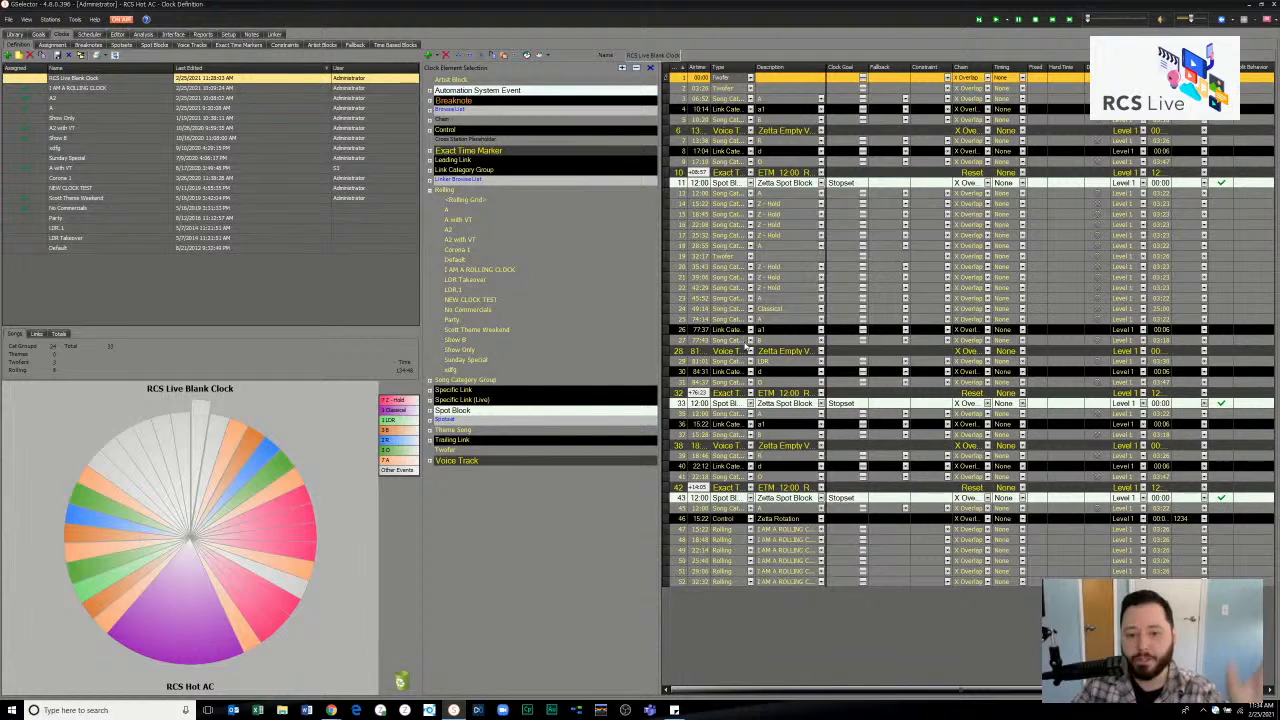
pyautogui.click(715, 552)
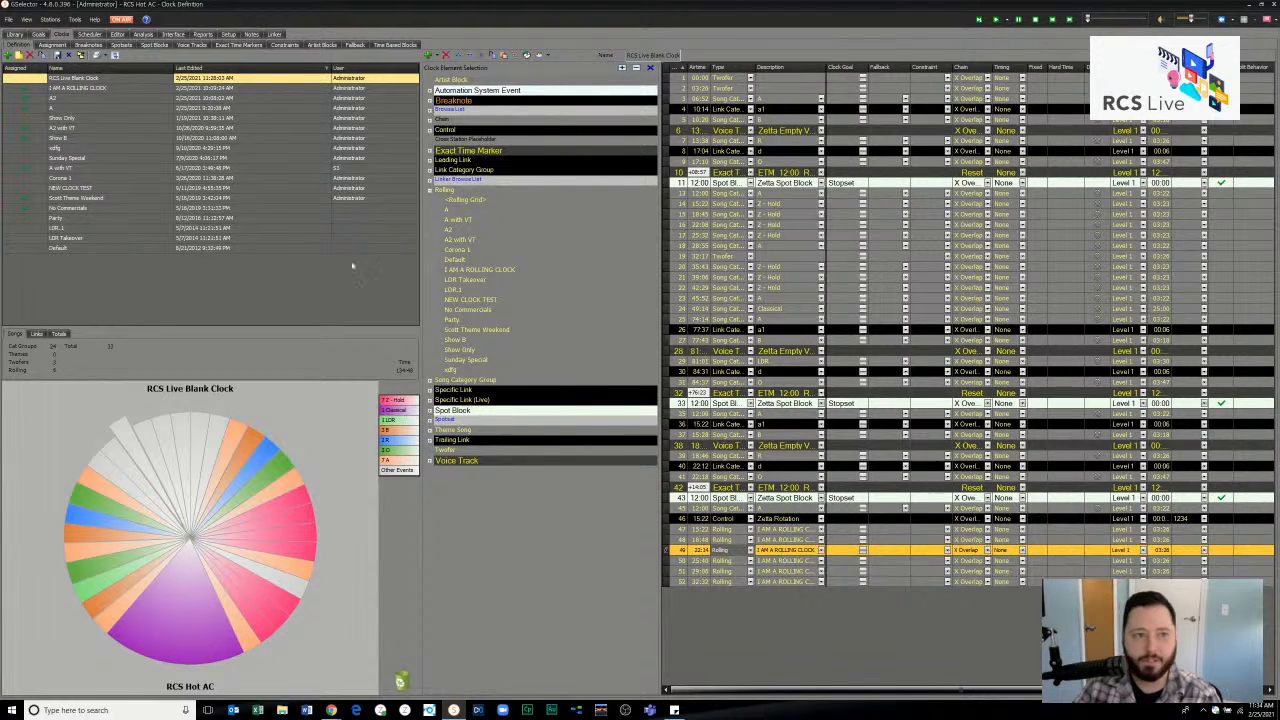
# - Save the clock and delete the two Twofer elements at its start
pyautogui.click(57, 55)
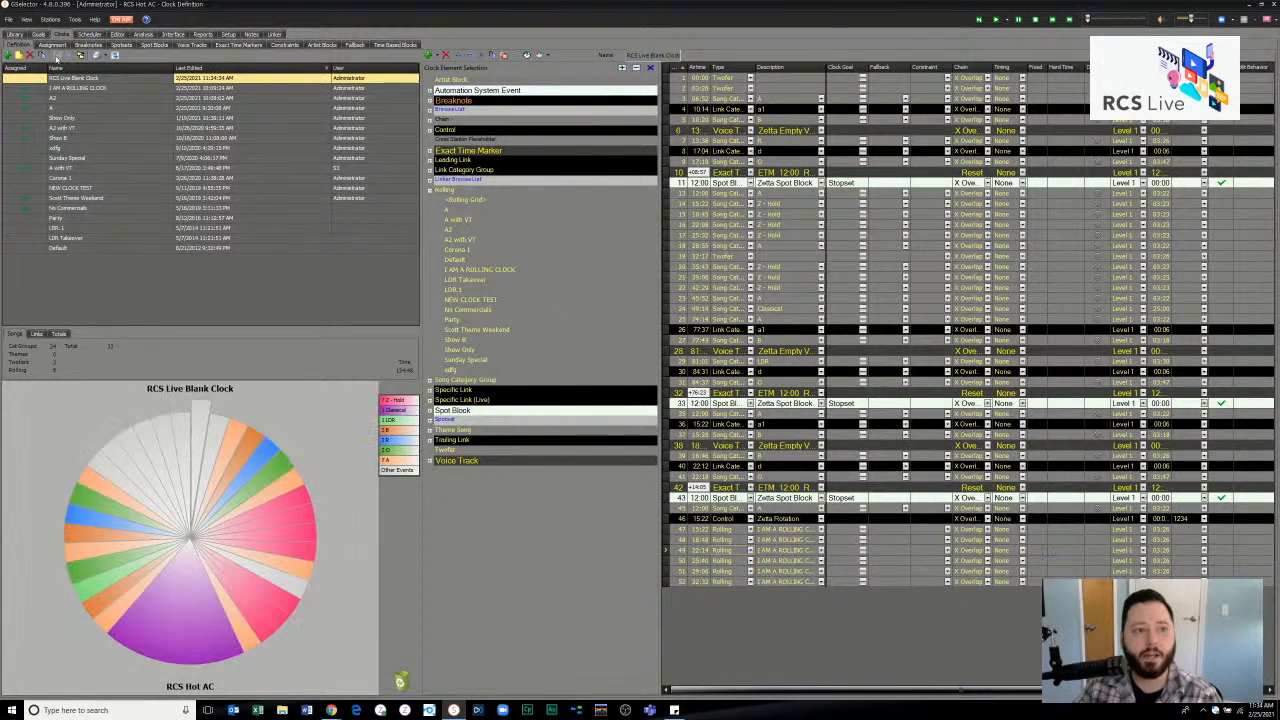
pyautogui.click(728, 79)
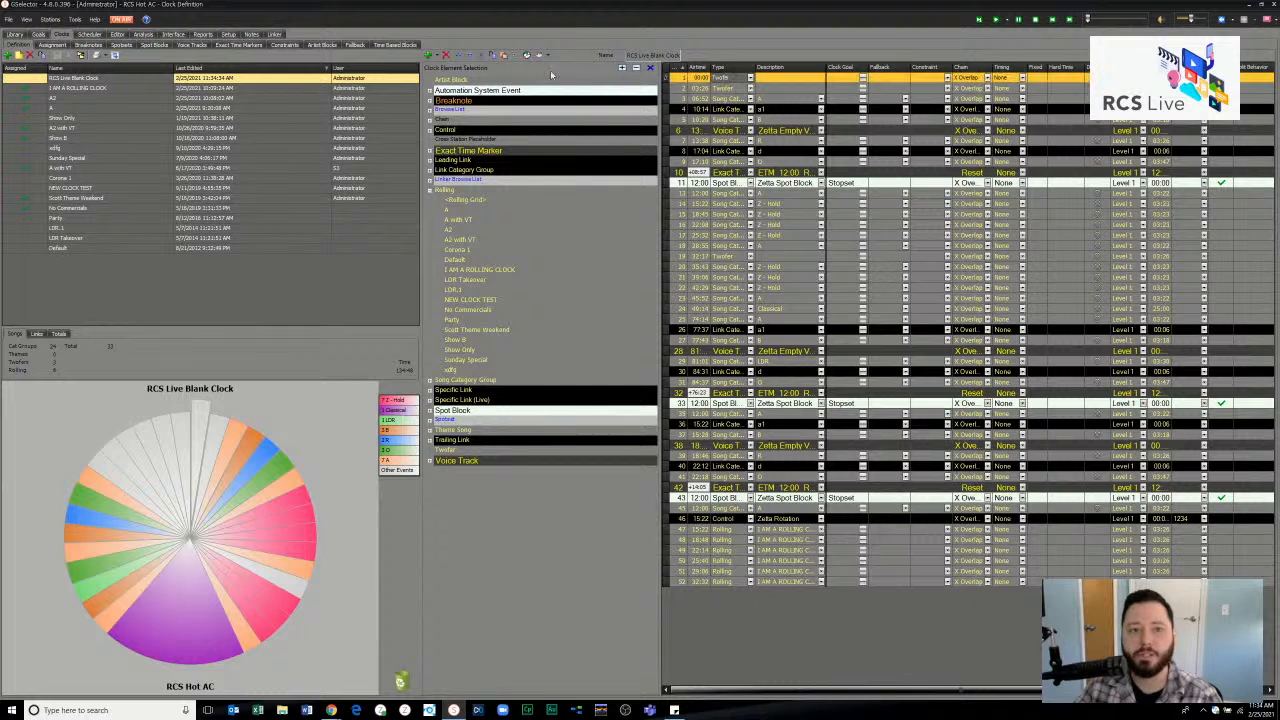
pyautogui.click(481, 55)
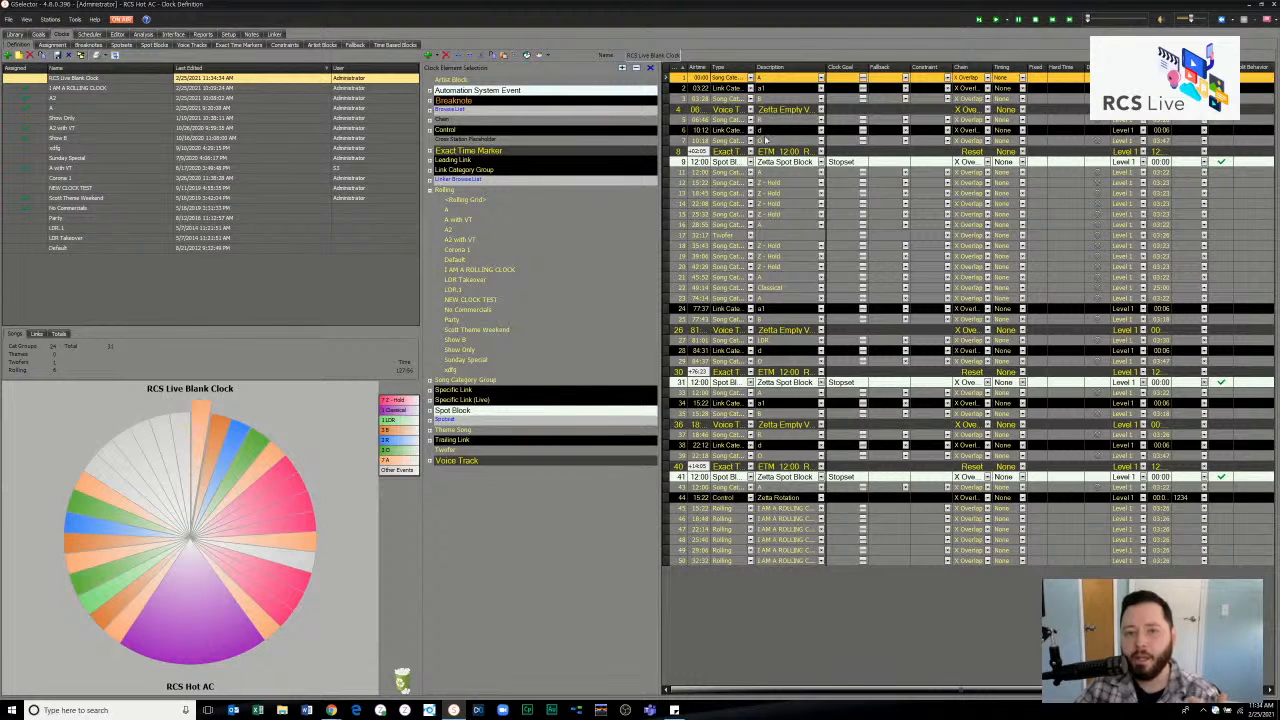
# - Change the song element in row 5 to a Rolling element using I AM A ROLLING CLOCK, and save the clock
pyautogui.click(770, 121)
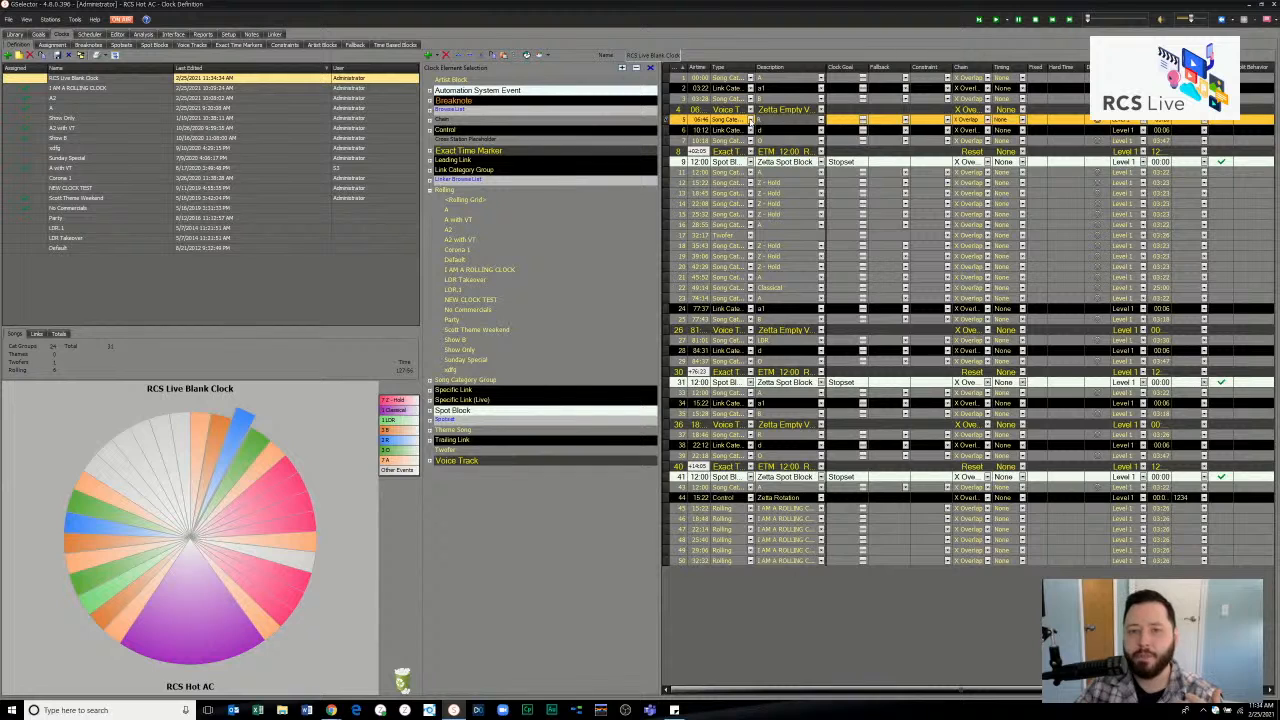
pyautogui.click(750, 119)
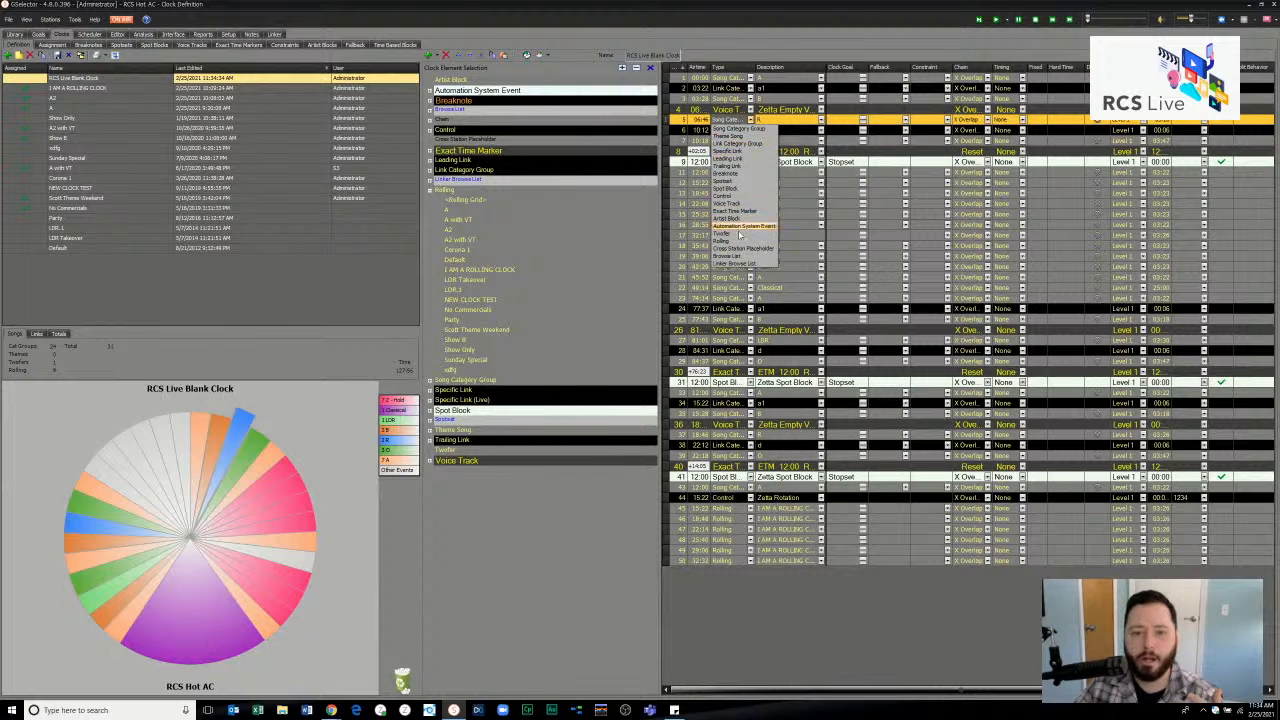
pyautogui.click(726, 241)
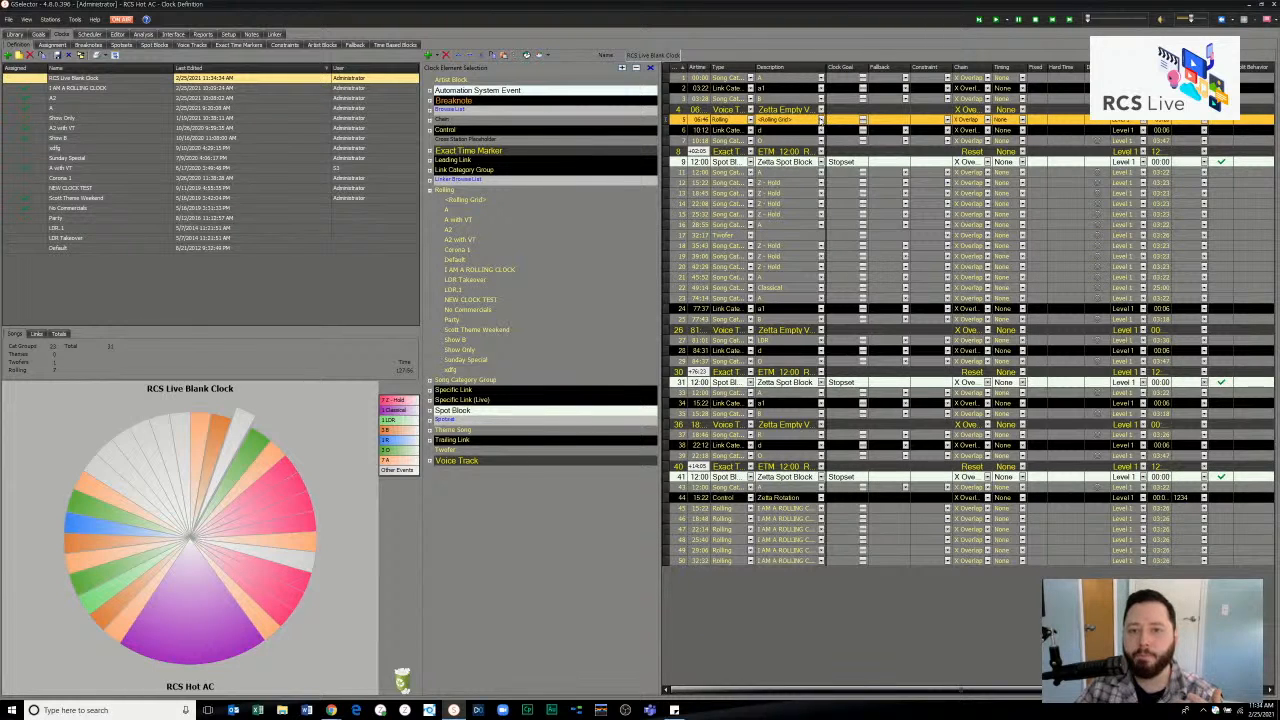
pyautogui.click(820, 119)
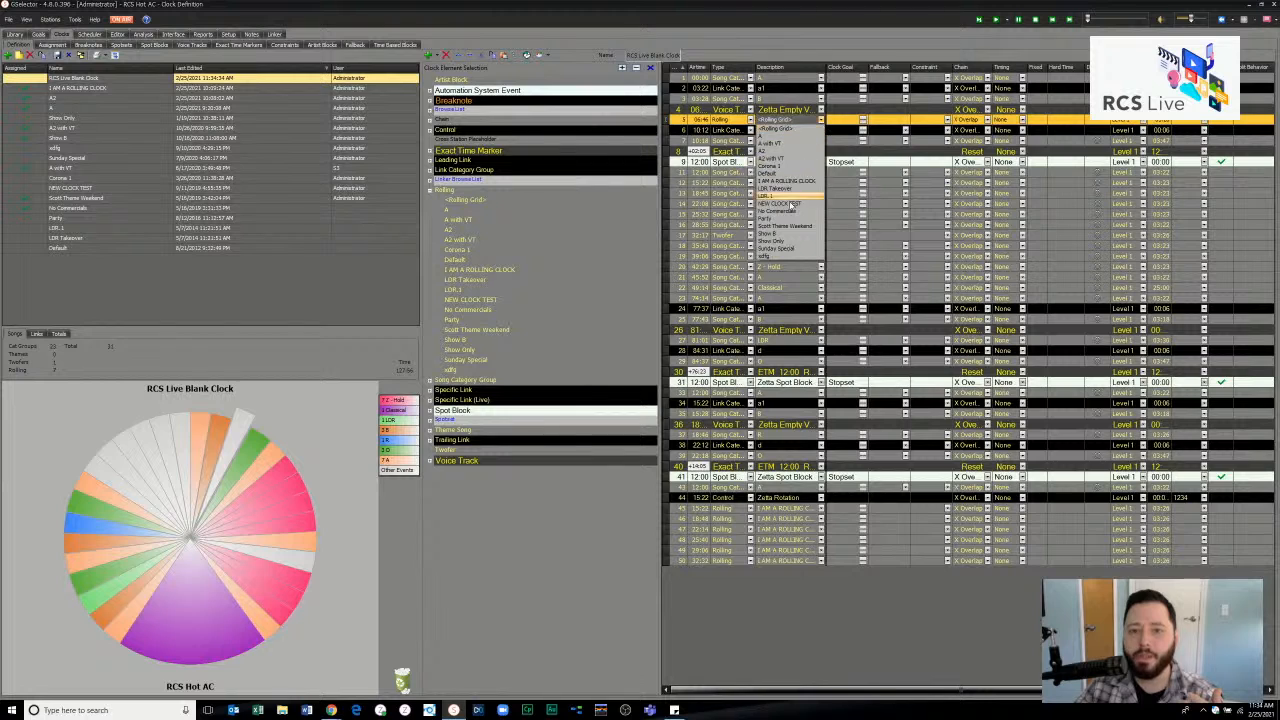
pyautogui.click(794, 182)
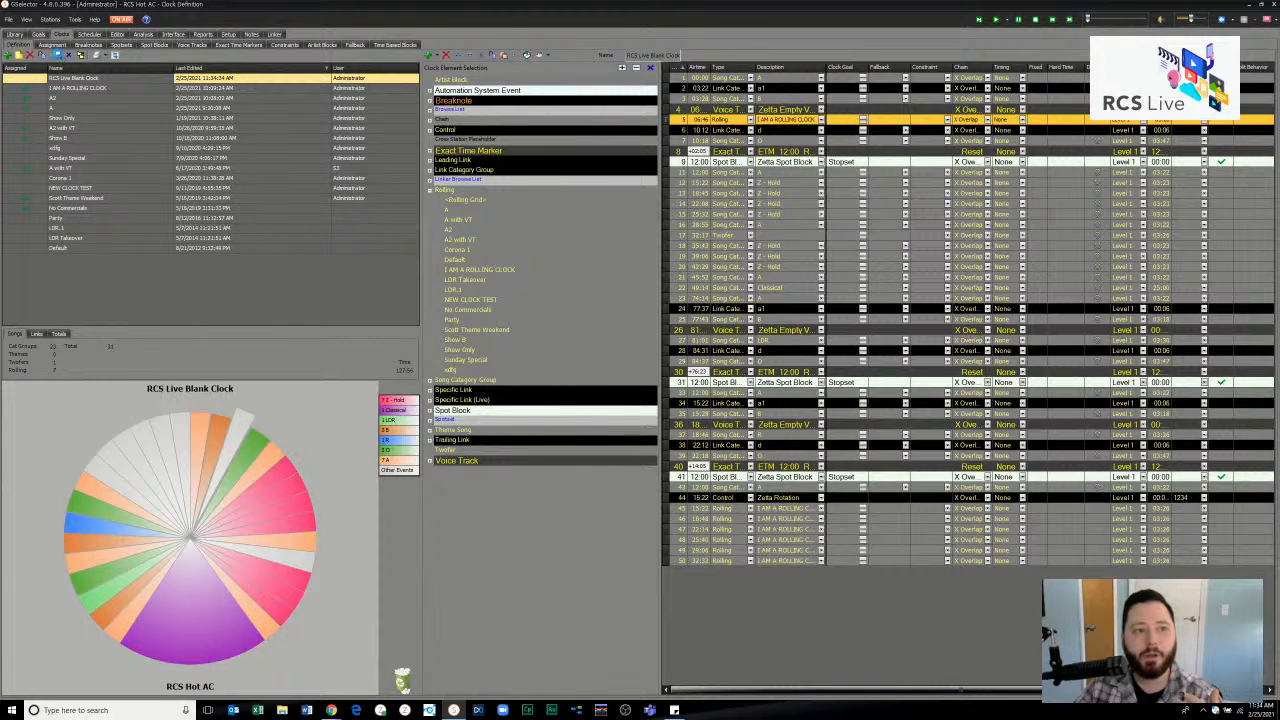
pyautogui.click(59, 56)
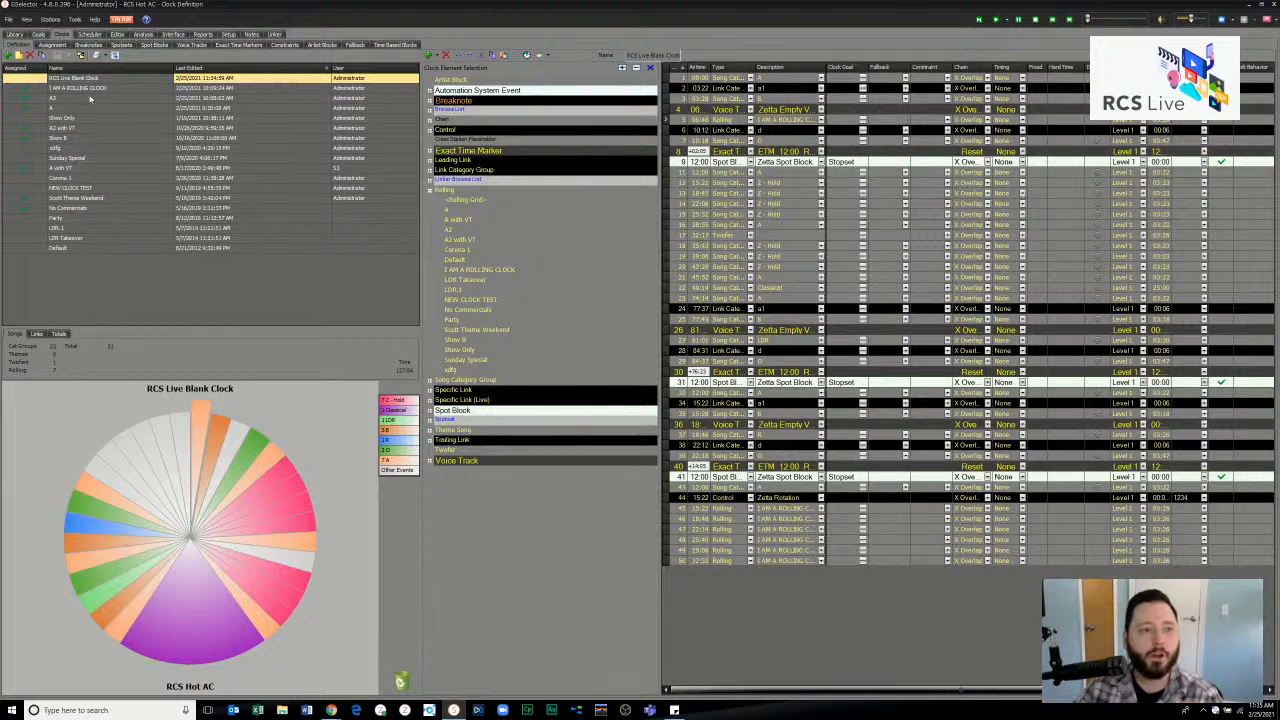
# - View the I AM A ROLLING CLOCK definition and examine the Rolling elements in rows 5 and 45 to 48 of RCS Live Blank Clock
pyautogui.click(90, 89)
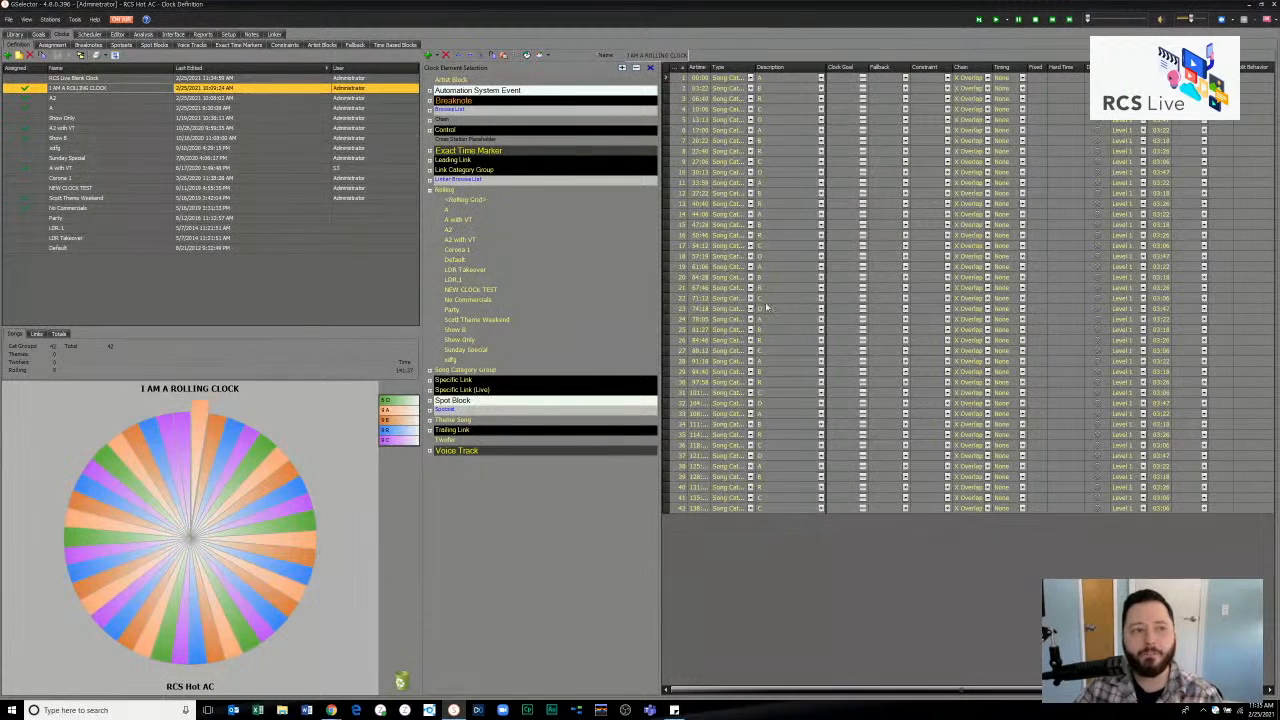
pyautogui.click(137, 77)
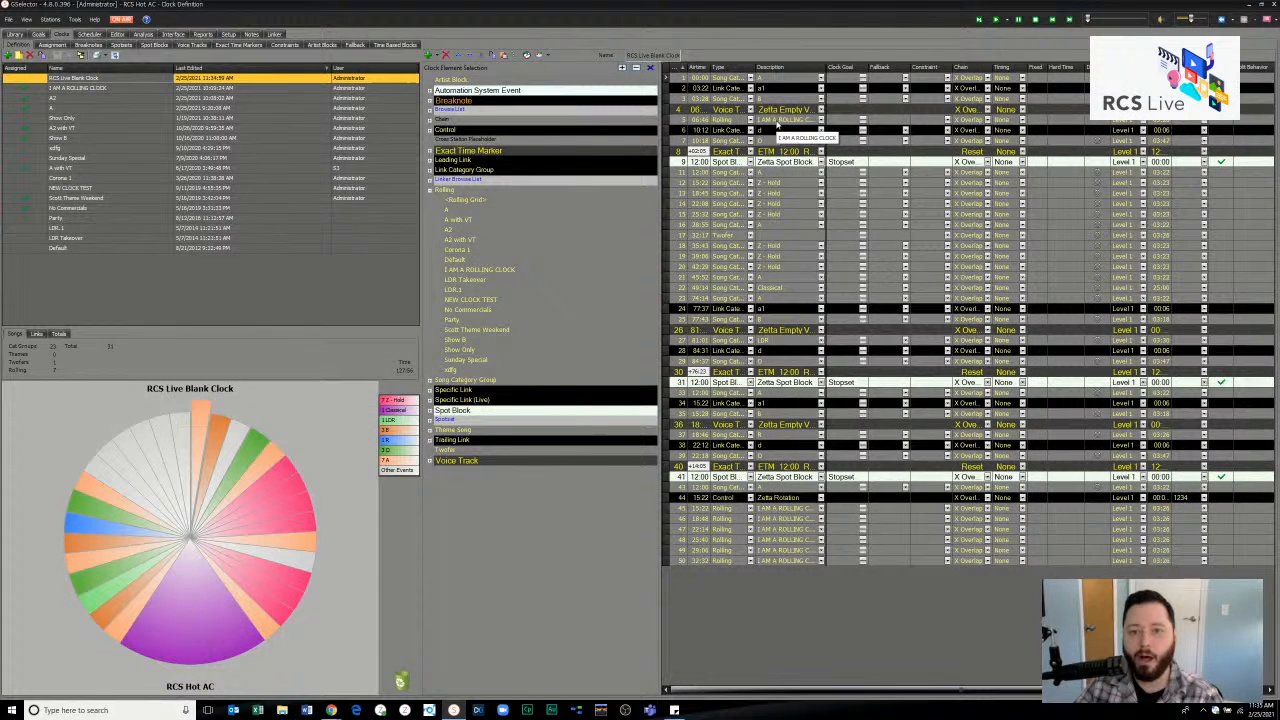
pyautogui.click(703, 124)
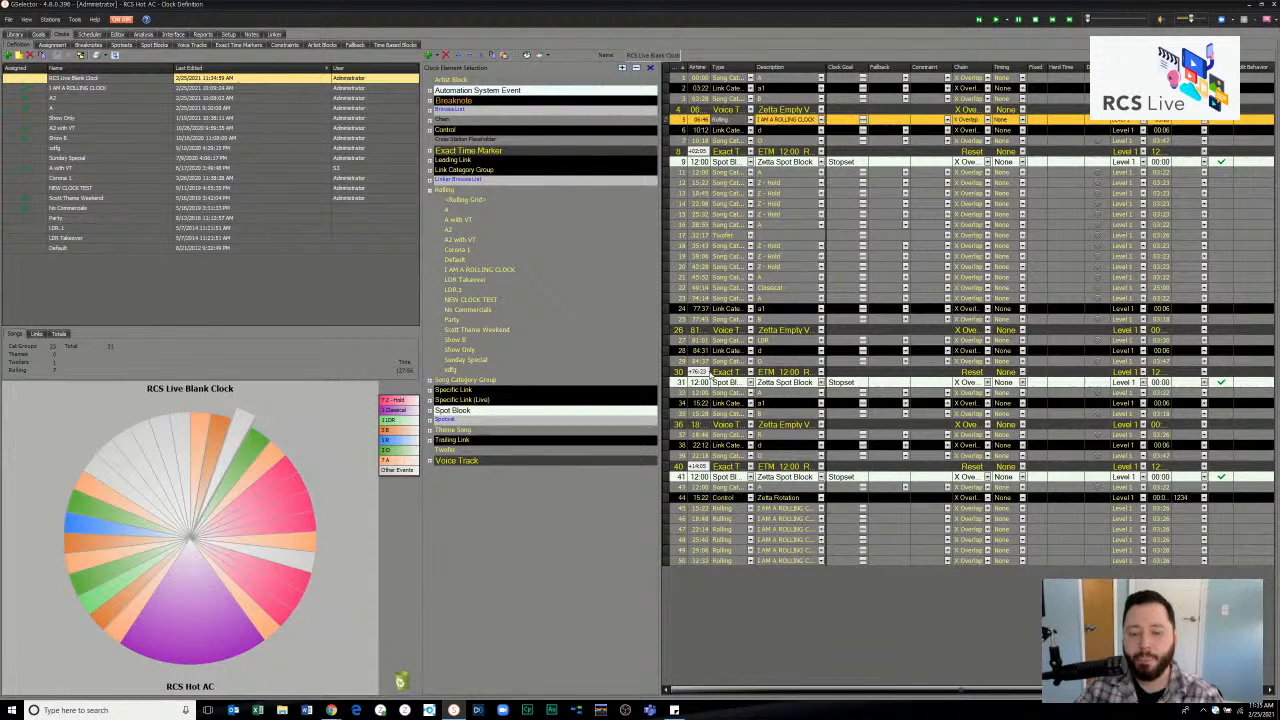
pyautogui.click(705, 509)
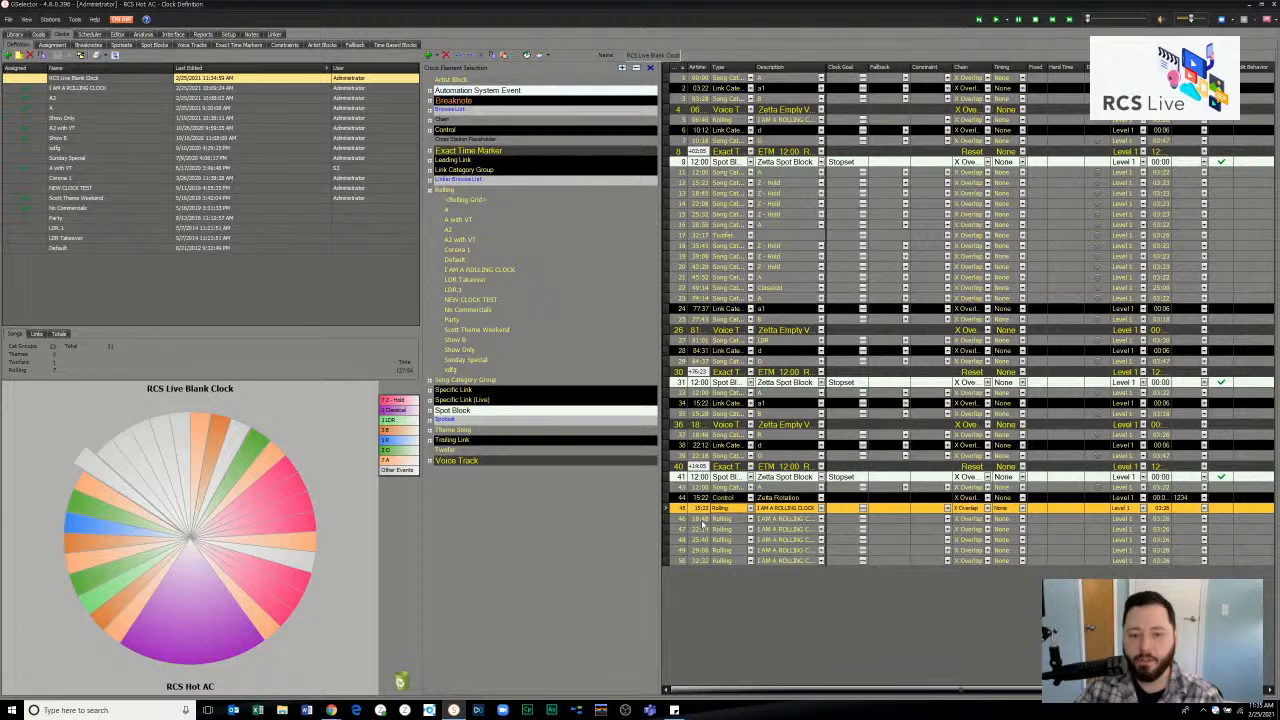
pyautogui.click(702, 520)
pyautogui.click(699, 531)
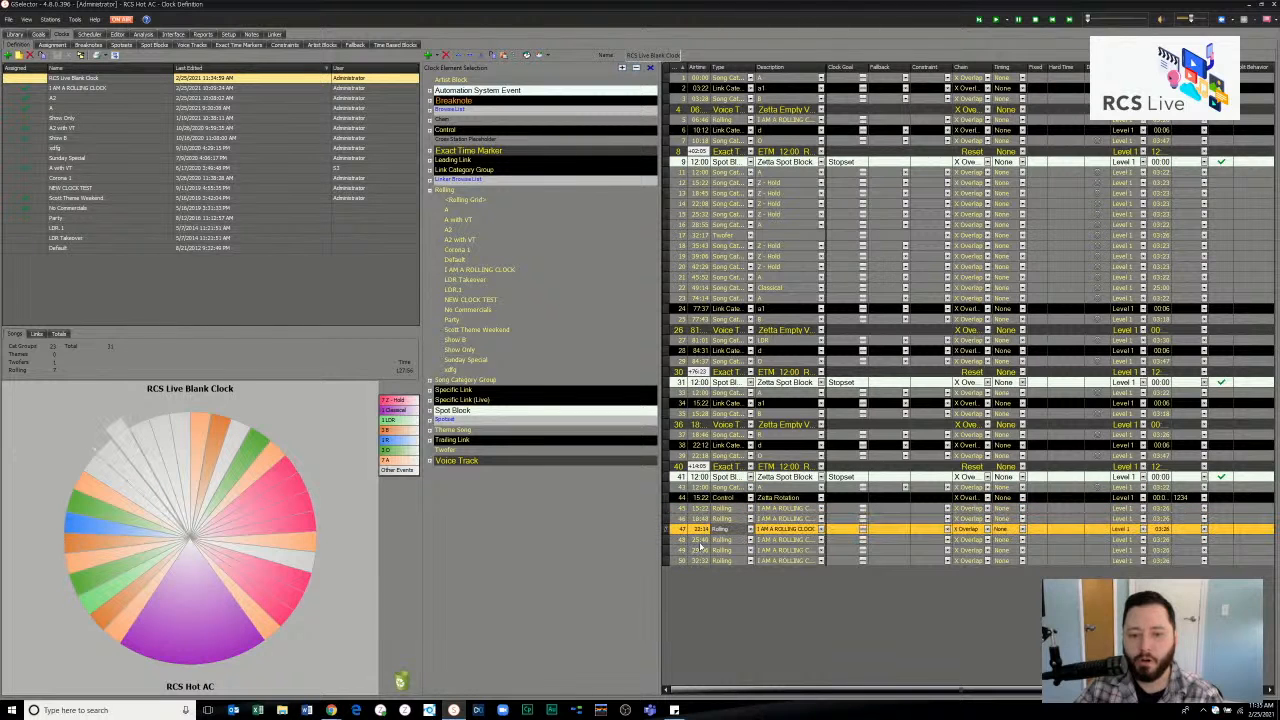
pyautogui.click(701, 540)
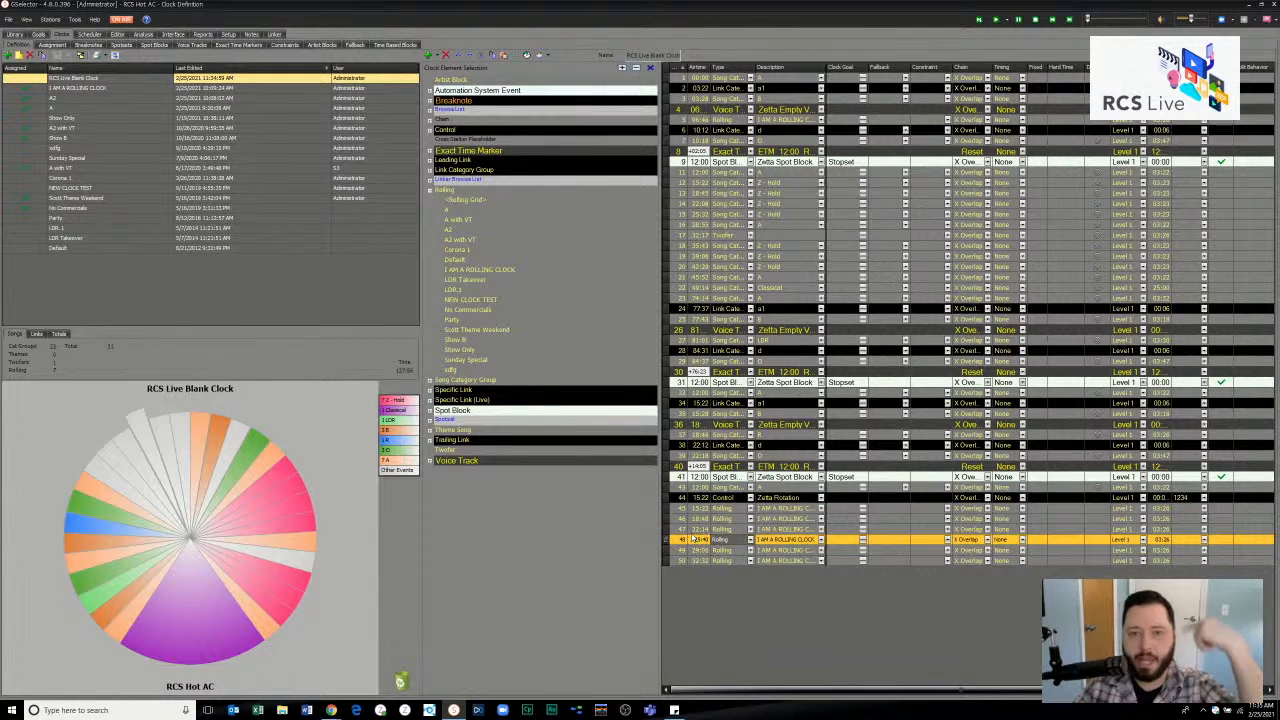
# - Examine the order of the song categories in rows 2 to 5 of I AM A ROLLING CLOCK
pyautogui.click(56, 88)
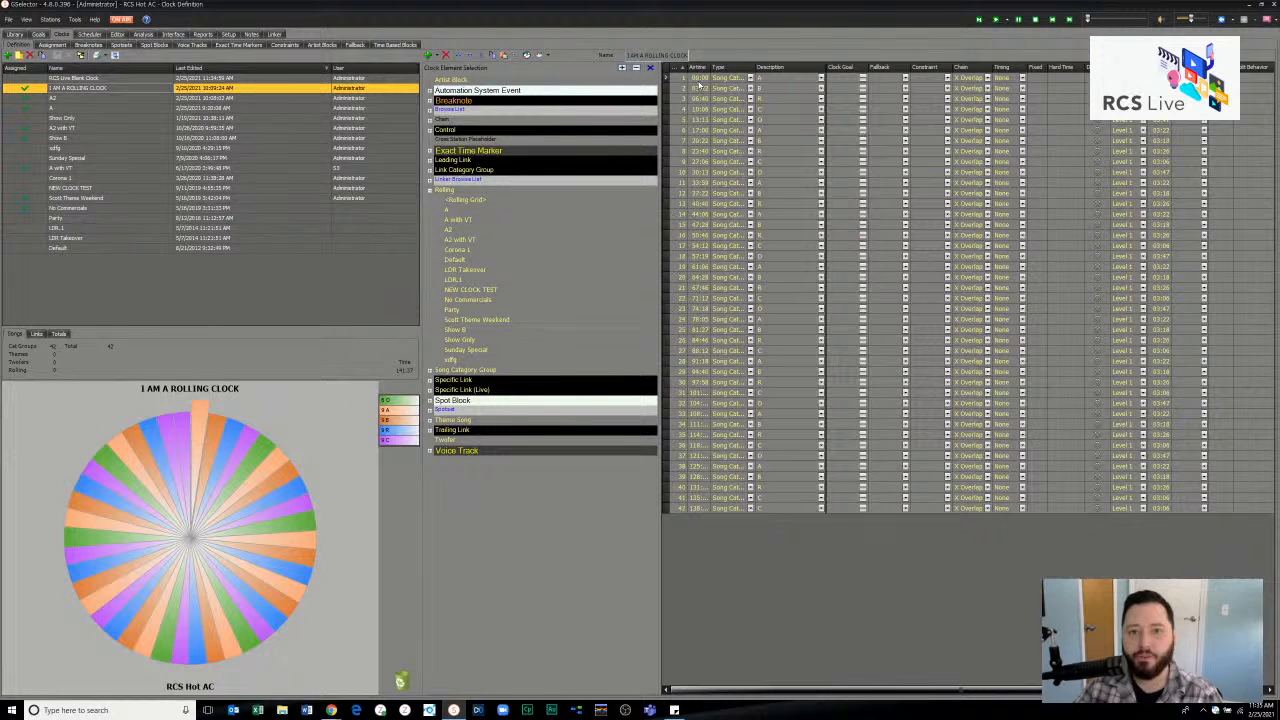
pyautogui.click(695, 90)
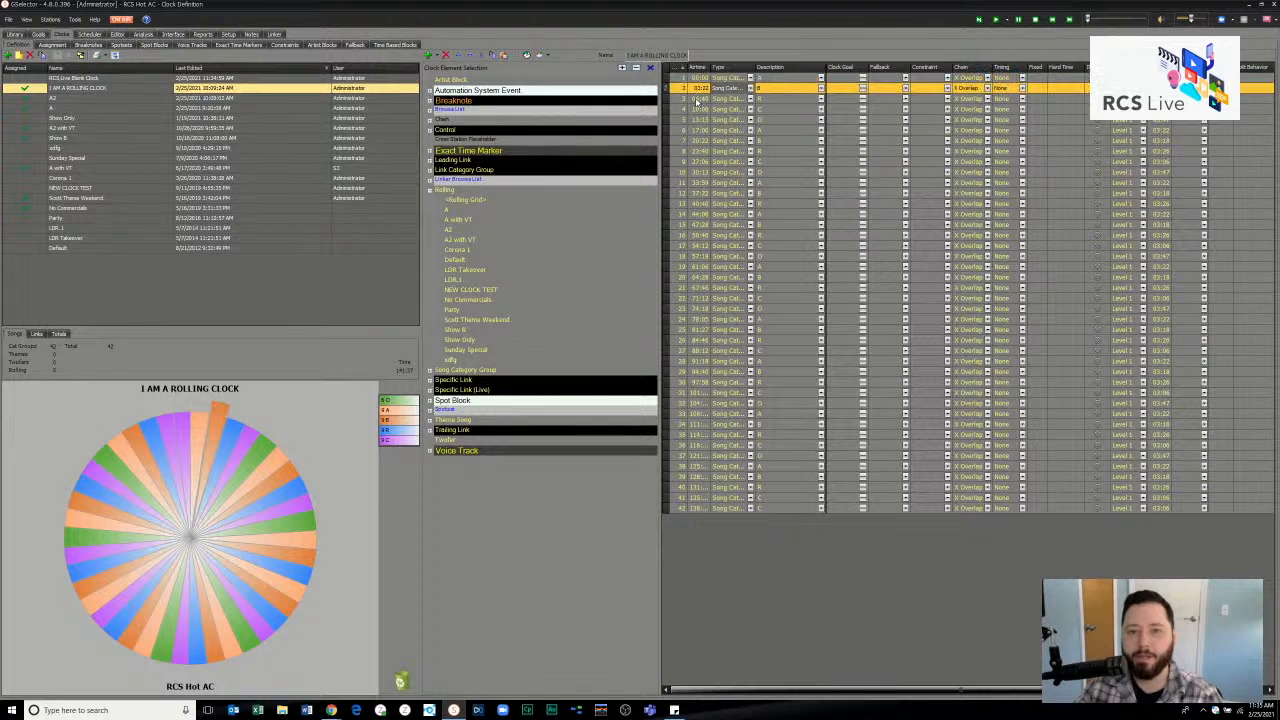
pyautogui.click(697, 99)
pyautogui.click(696, 109)
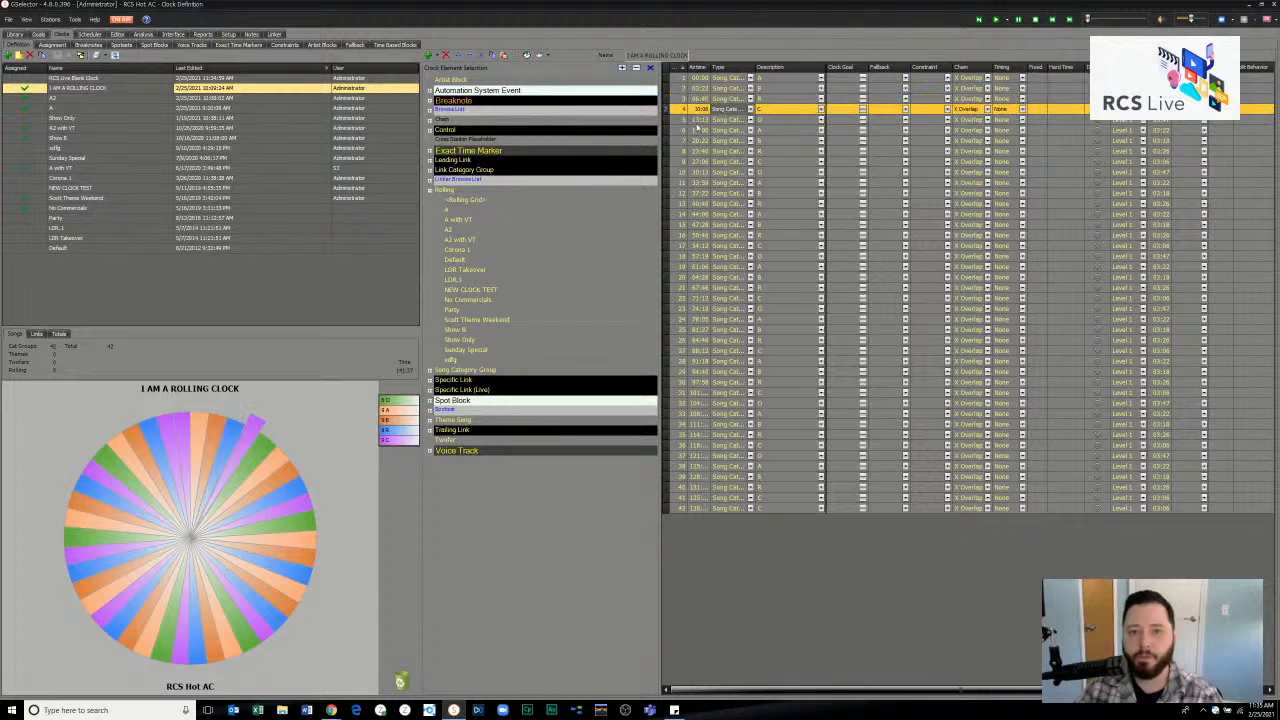
pyautogui.click(697, 119)
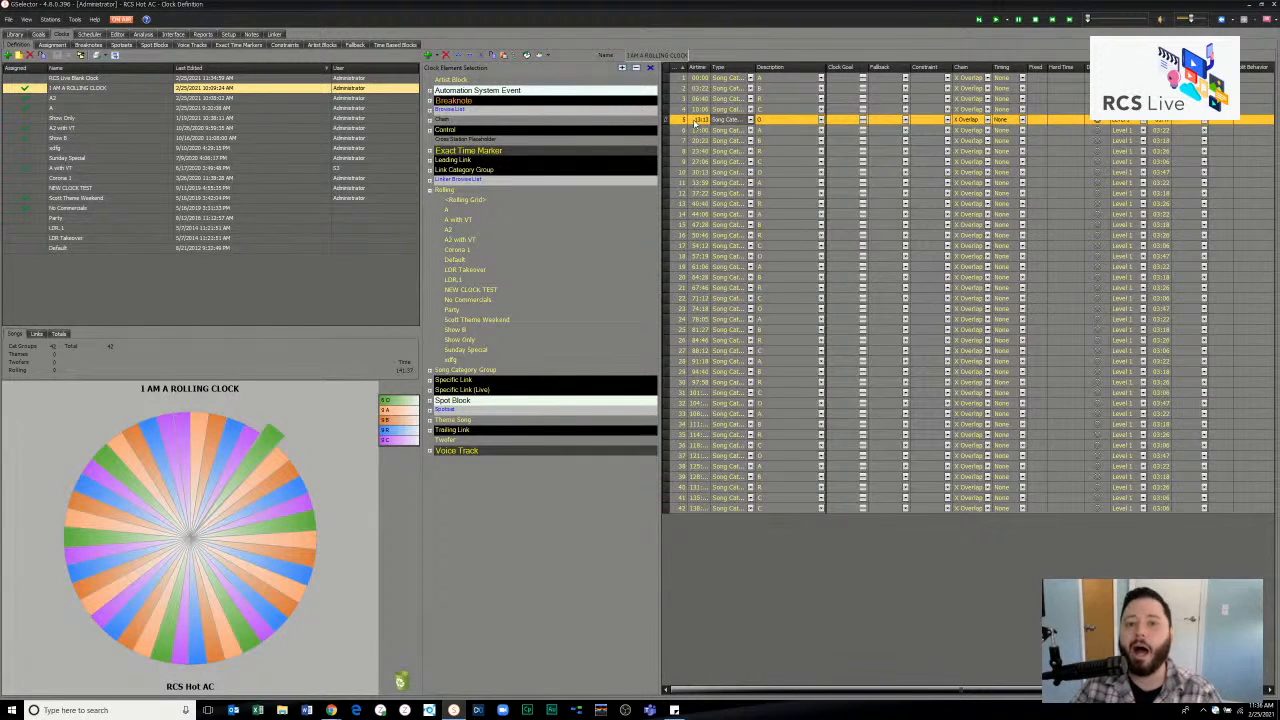
# - Change the first A song in RCS Live Blank Clock to a Rolling element using I AM A ROLLING CLOCK
pyautogui.click(115, 79)
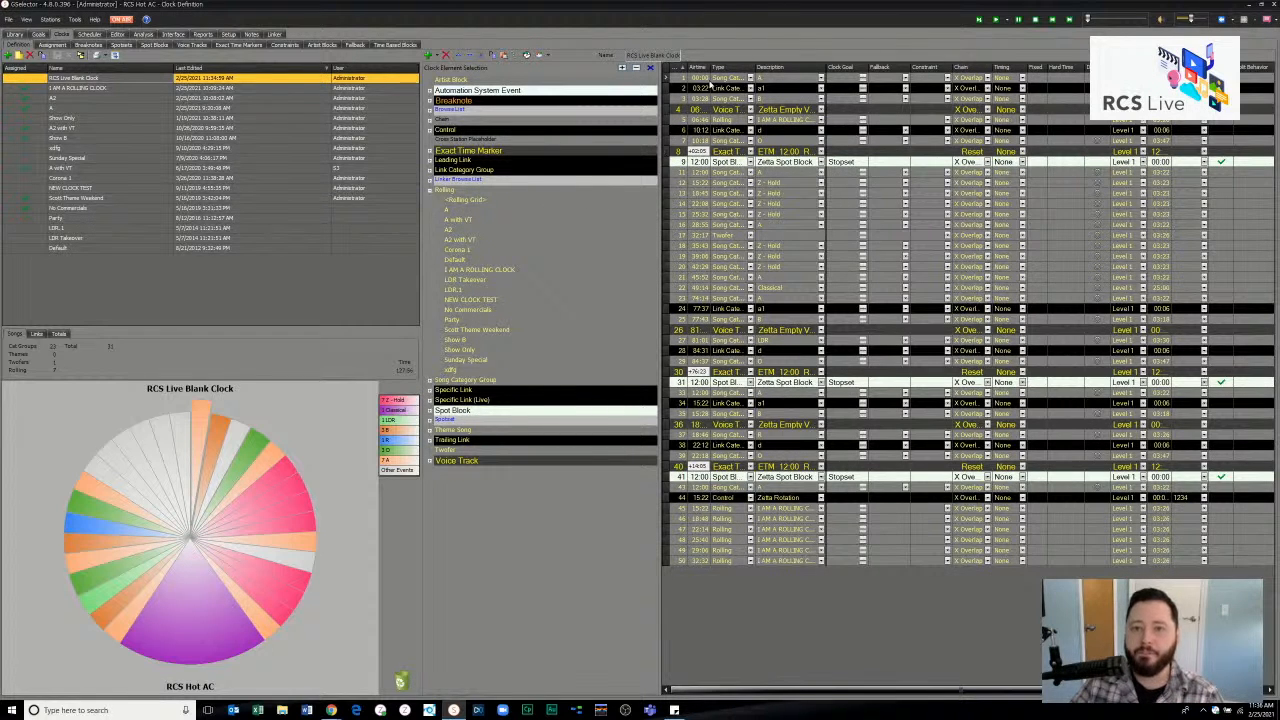
pyautogui.click(702, 79)
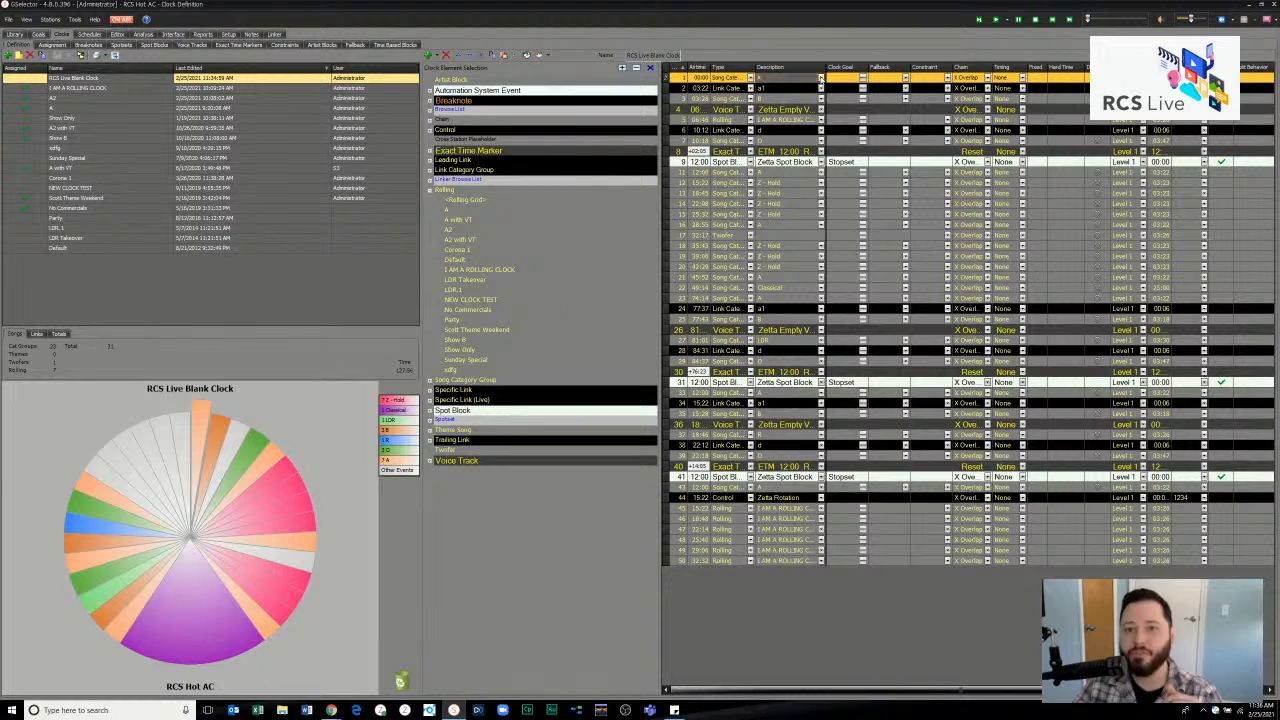
pyautogui.click(750, 77)
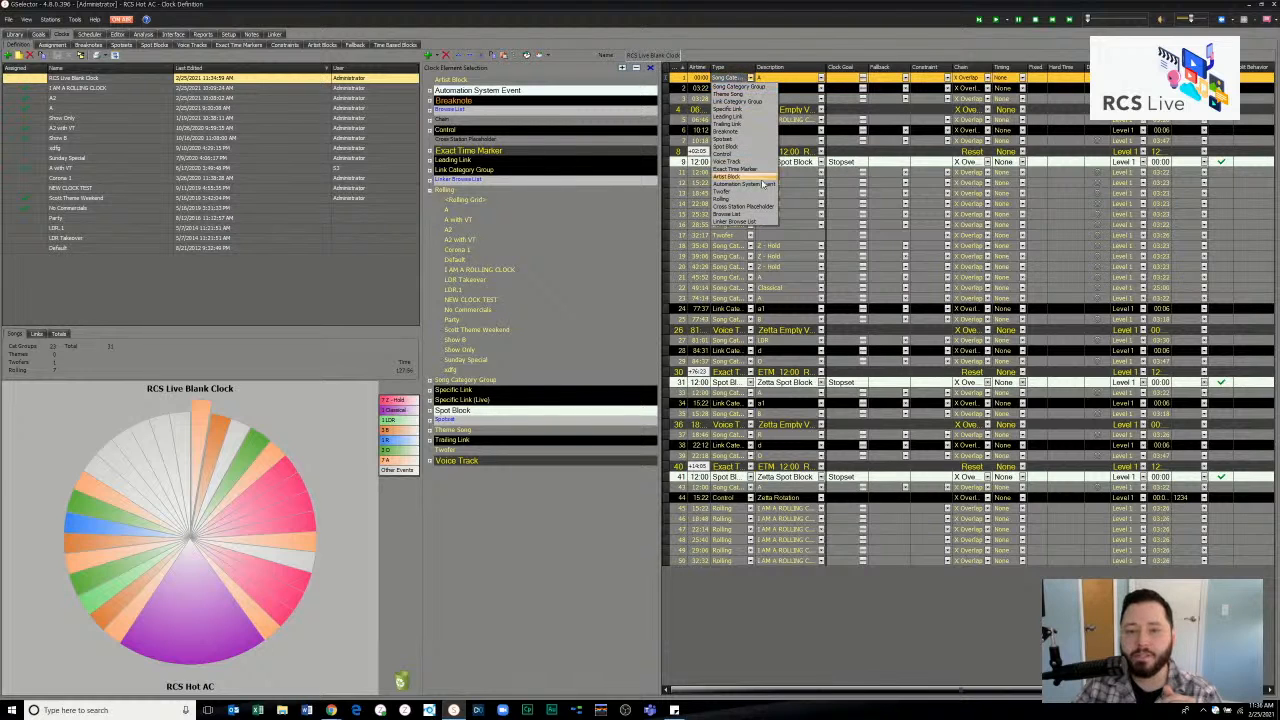
pyautogui.click(741, 200)
pyautogui.click(821, 77)
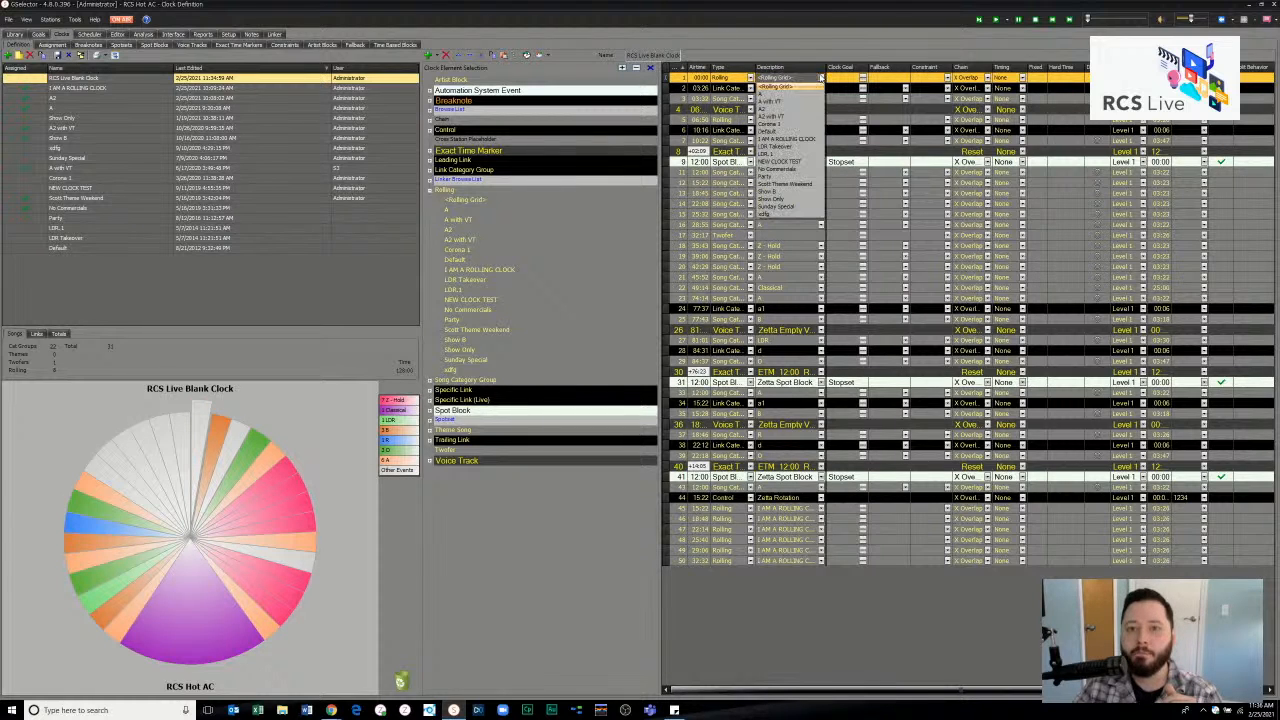
pyautogui.click(785, 139)
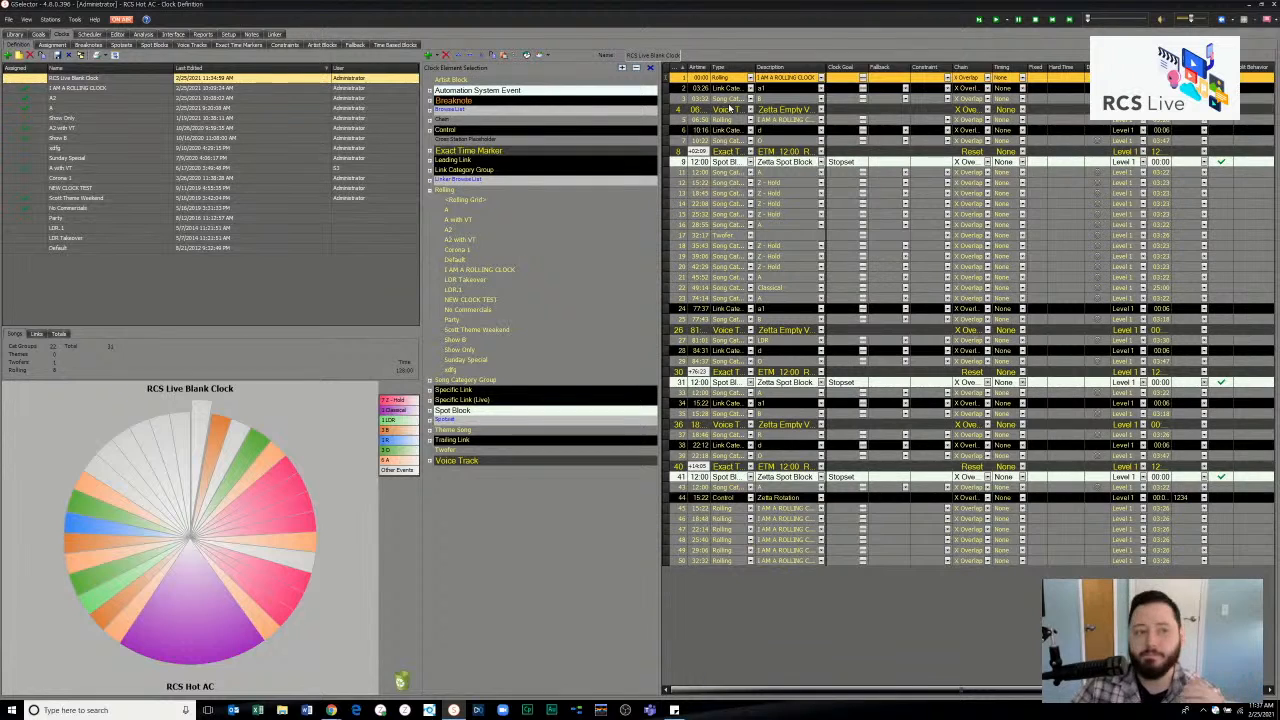
# - Review song rows further down I AM A ROLLING CLOCK, and return to the first Rolling element in RCS Live Blank Clock
pyautogui.click(75, 88)
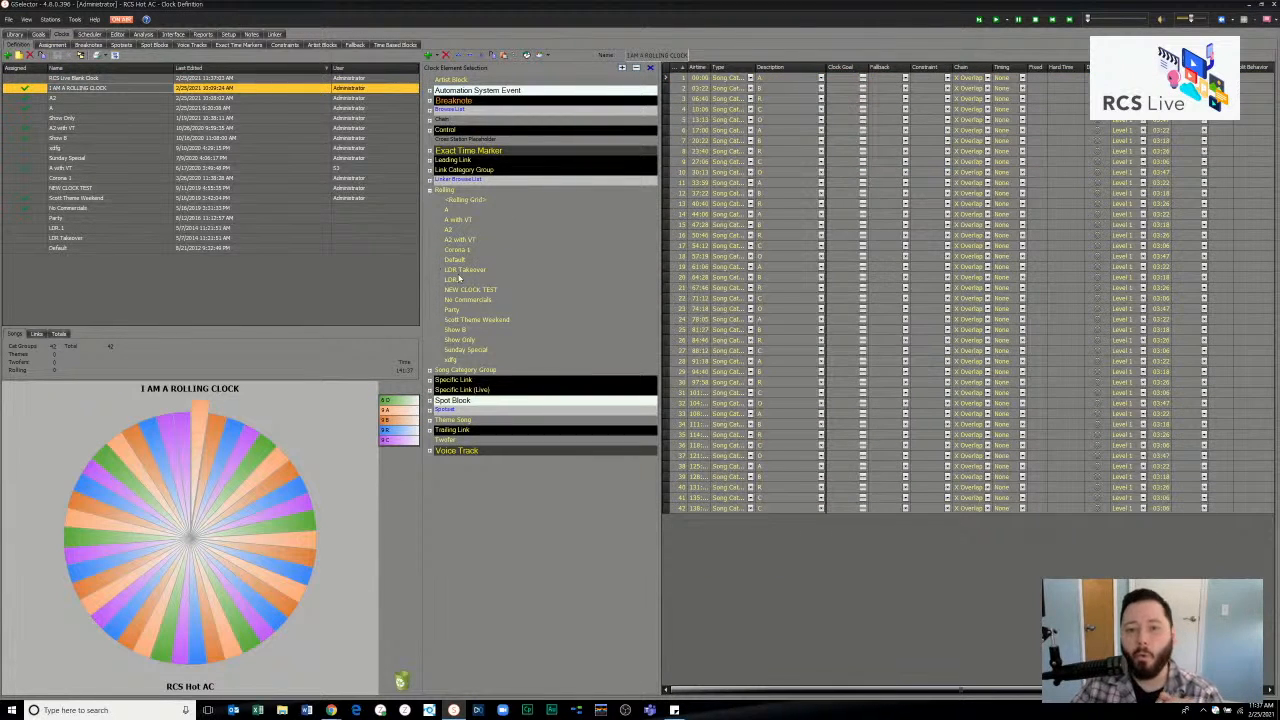
pyautogui.click(709, 175)
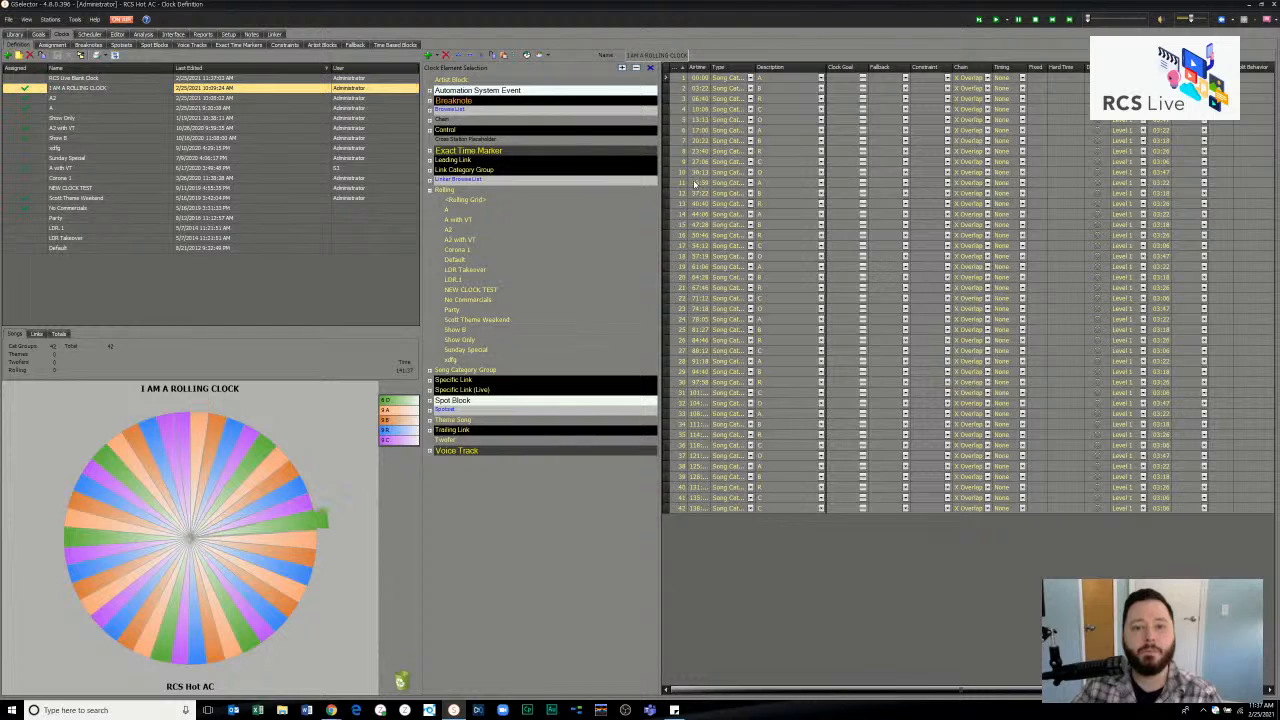
pyautogui.click(694, 236)
pyautogui.click(699, 331)
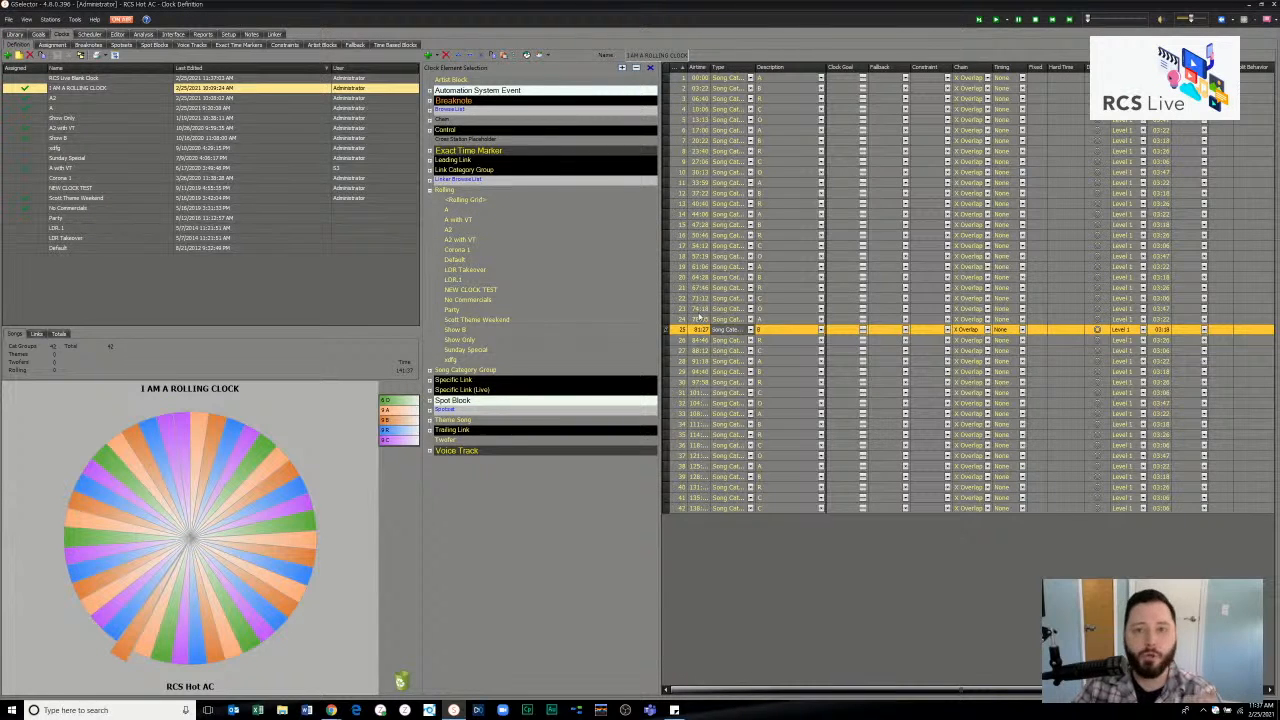
pyautogui.click(104, 80)
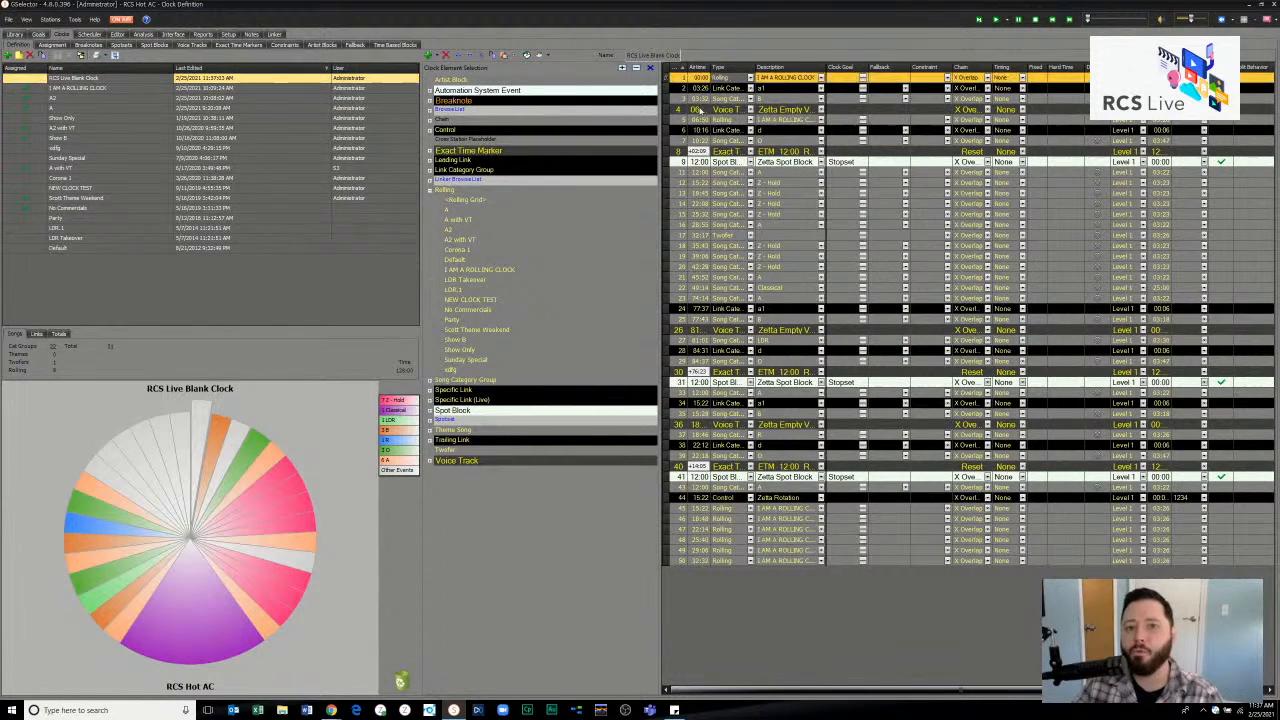
pyautogui.click(725, 78)
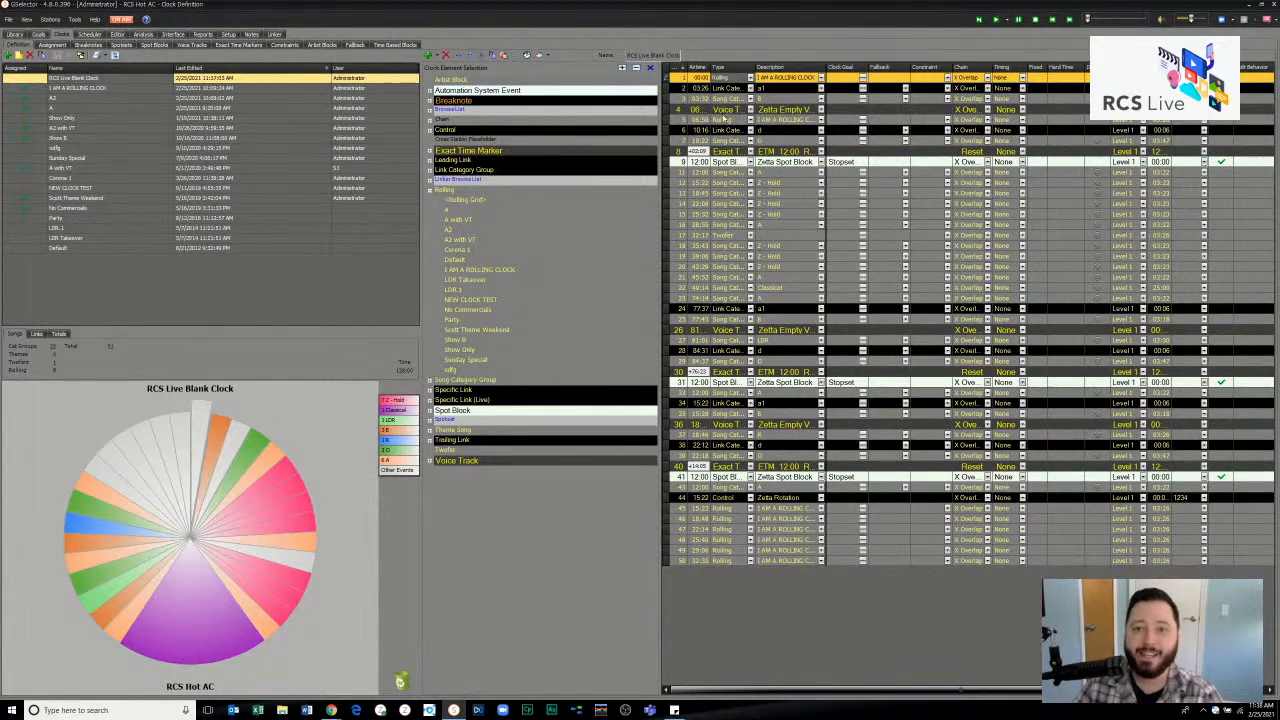
pyautogui.click(862, 78)
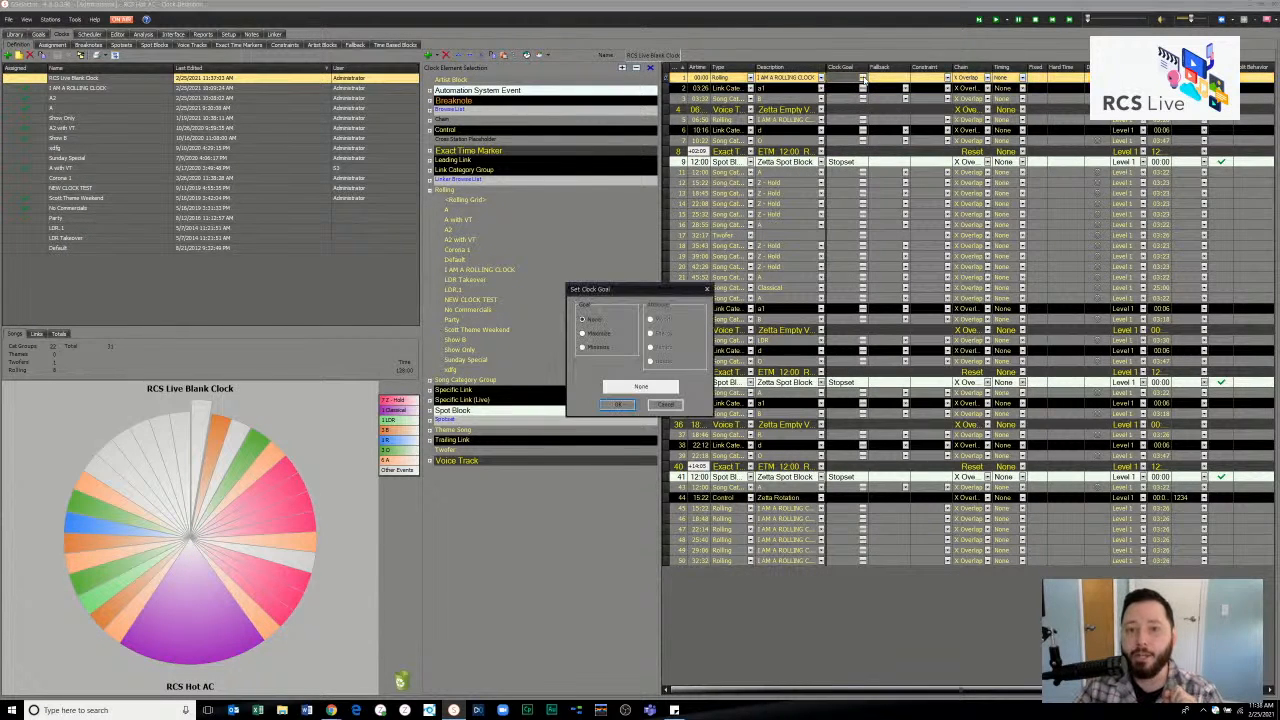
pyautogui.click(603, 336)
pyautogui.click(664, 336)
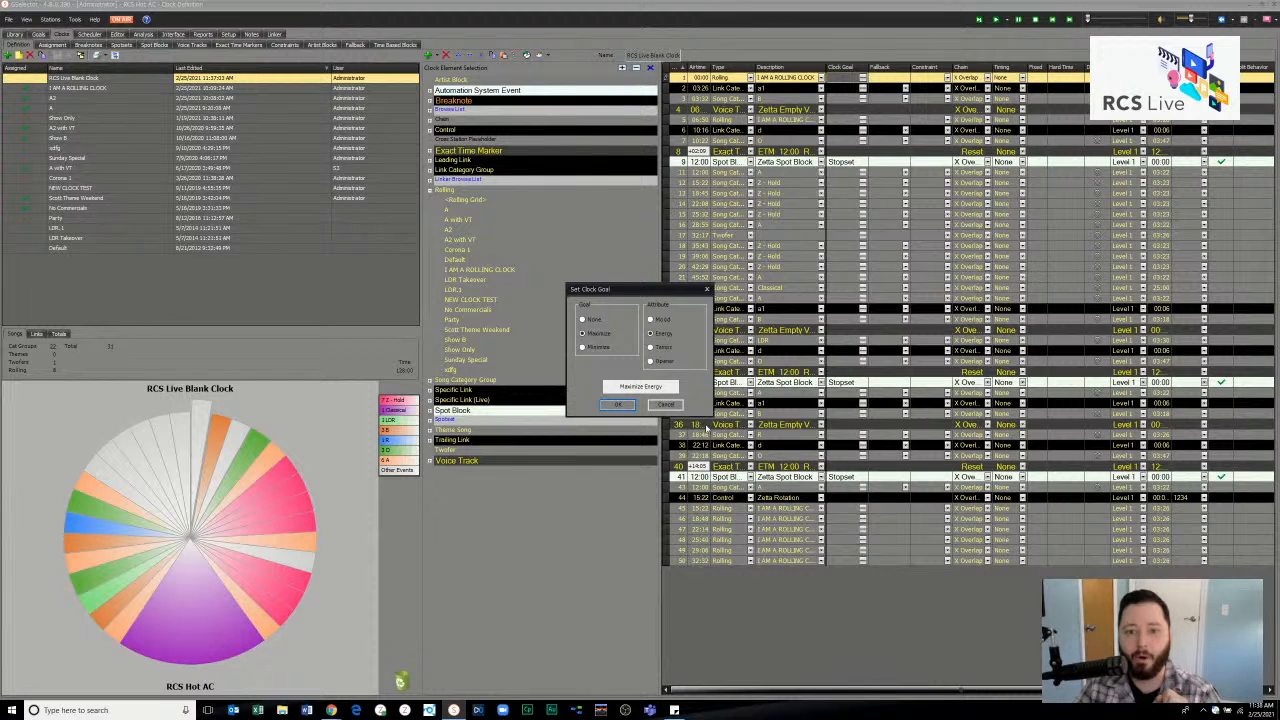
pyautogui.click(666, 404)
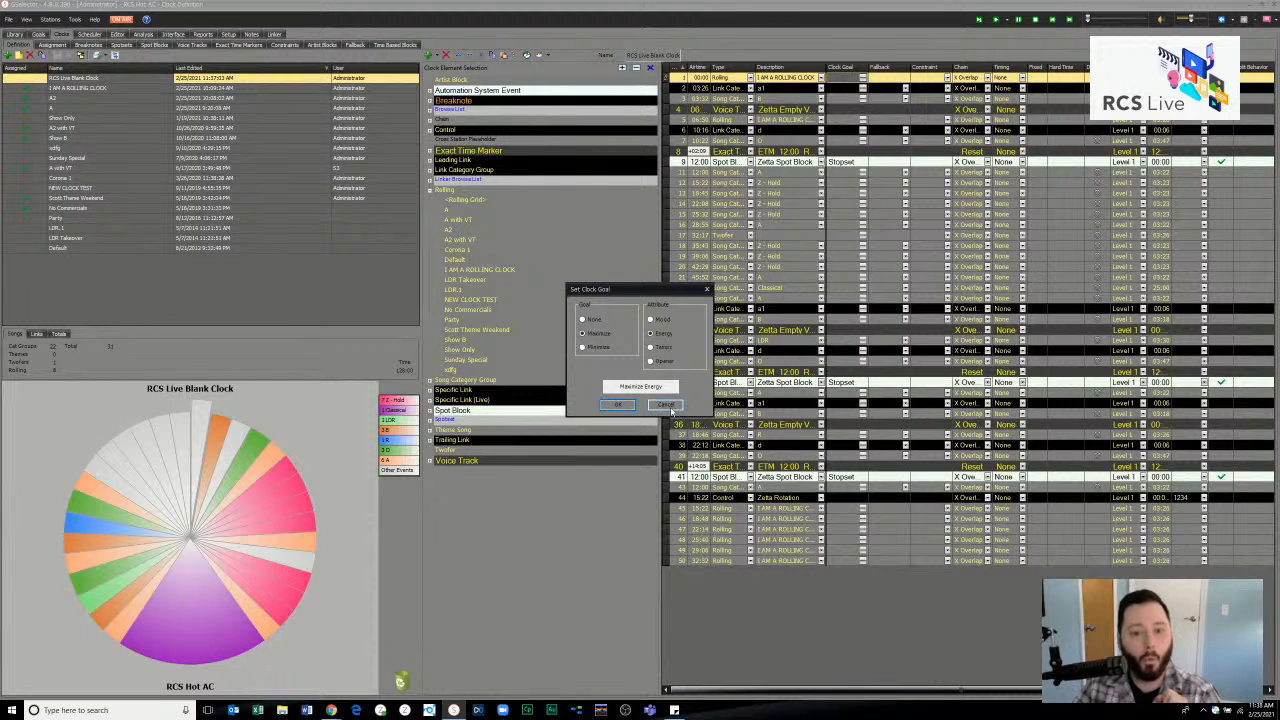
# - Start a new song clock constraint and name it Sound Codes
pyautogui.click(281, 47)
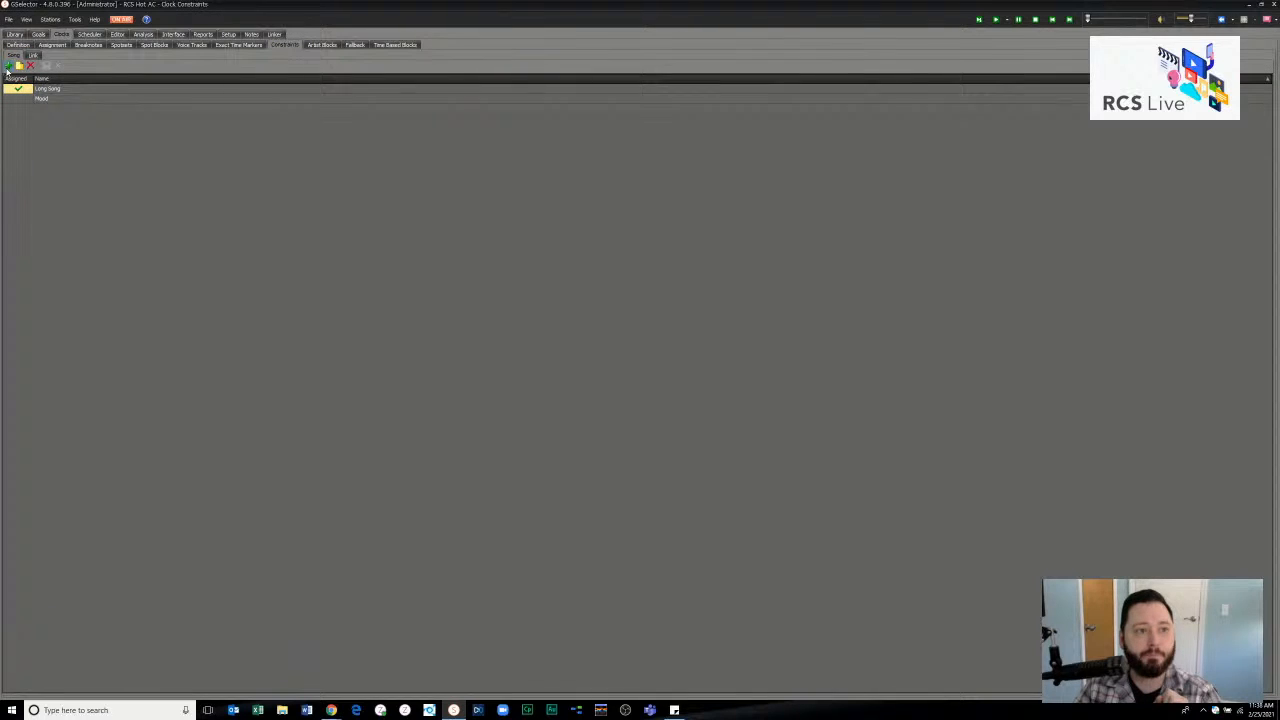
pyautogui.click(8, 66)
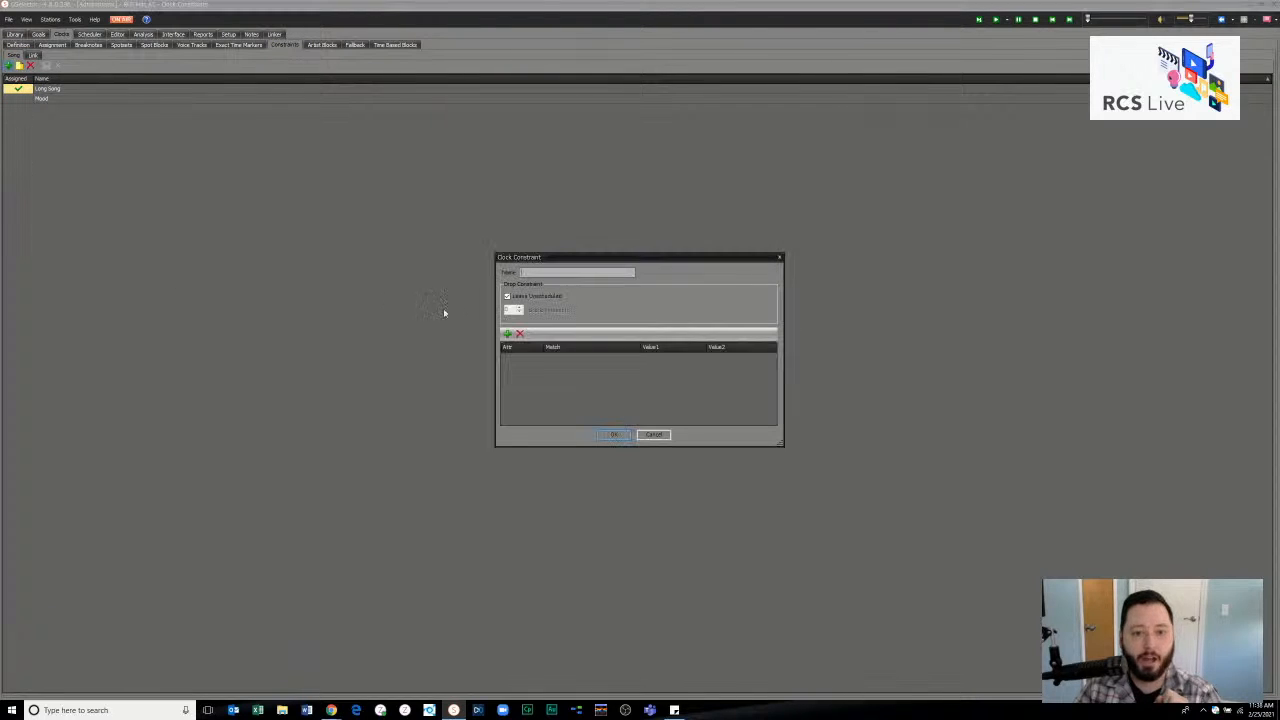
pyautogui.write('Sound Codes')
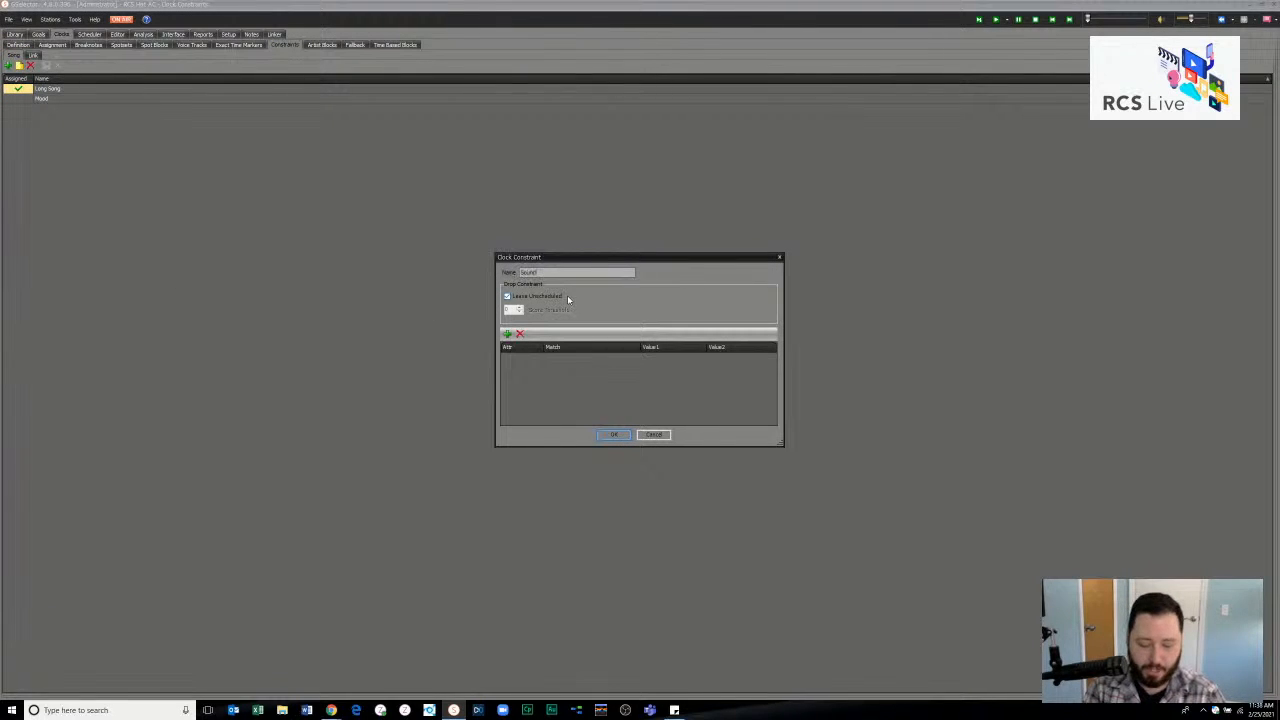
# - Add a condition to the new song constraint that uses the Sound Code attribute and the Equals <Value1> match
pyautogui.click(507, 333)
pyautogui.click(538, 357)
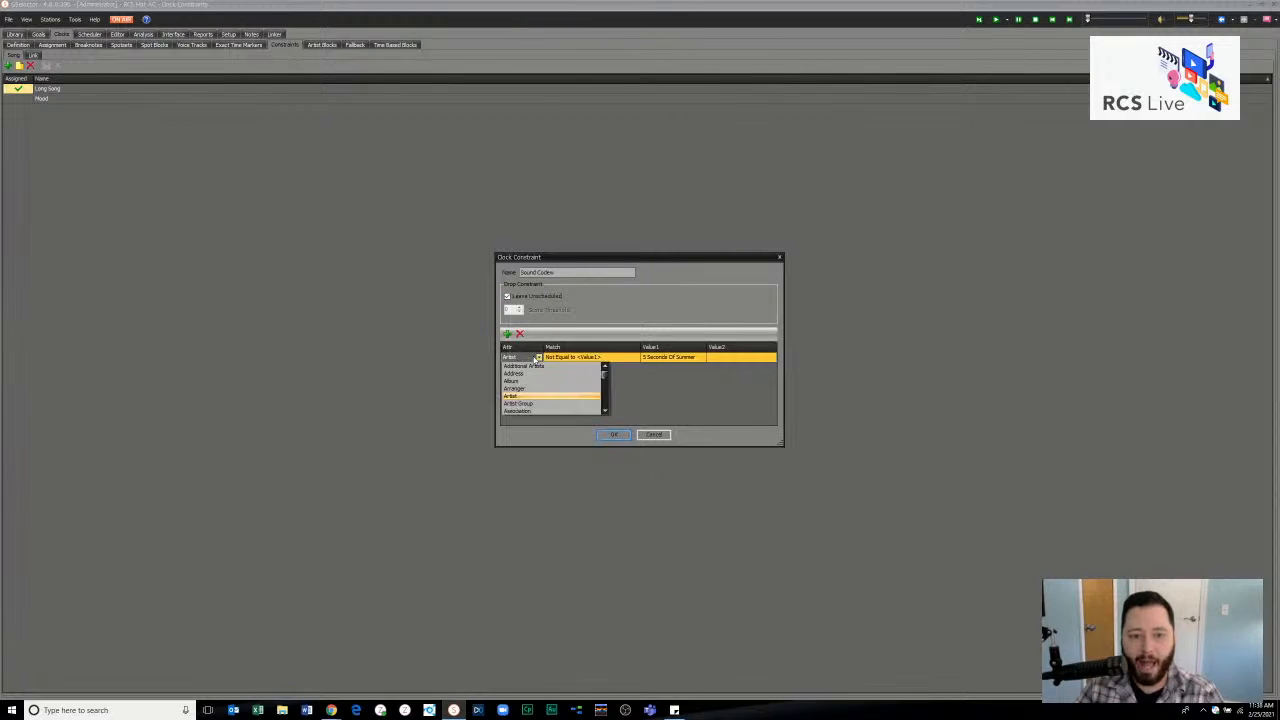
pyautogui.click(518, 366)
pyautogui.click(538, 357)
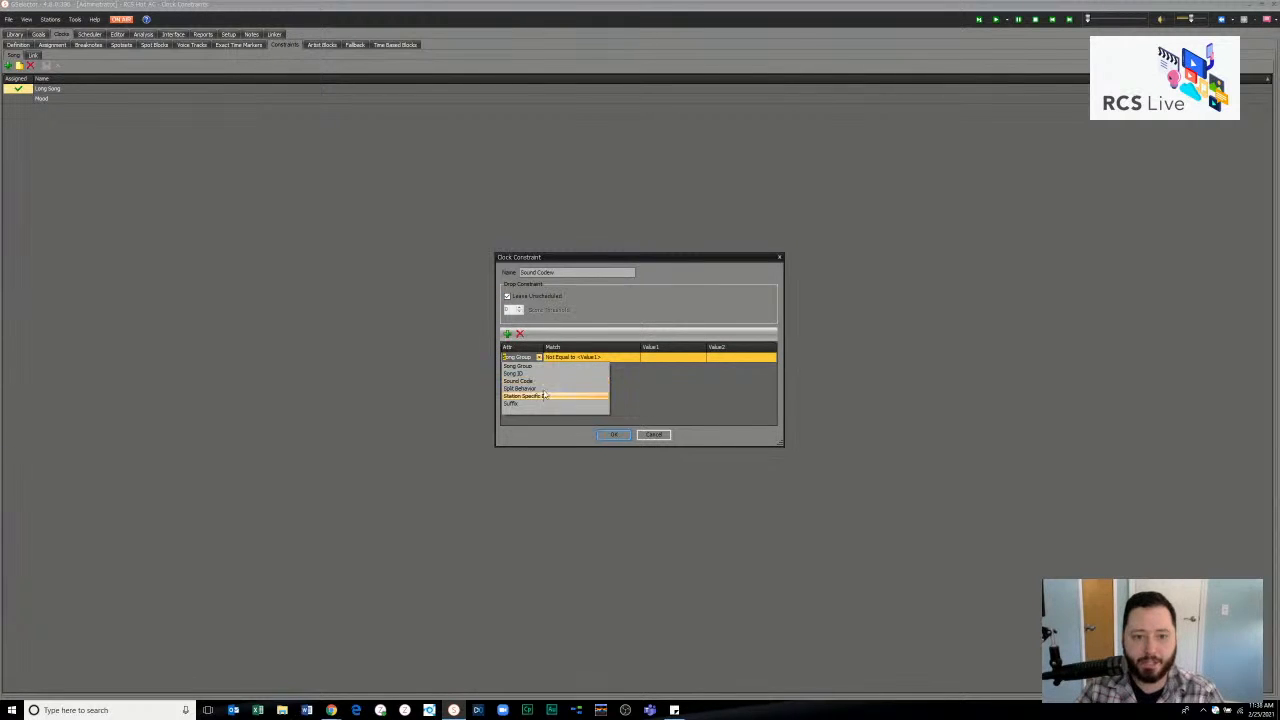
pyautogui.click(545, 381)
pyautogui.click(626, 358)
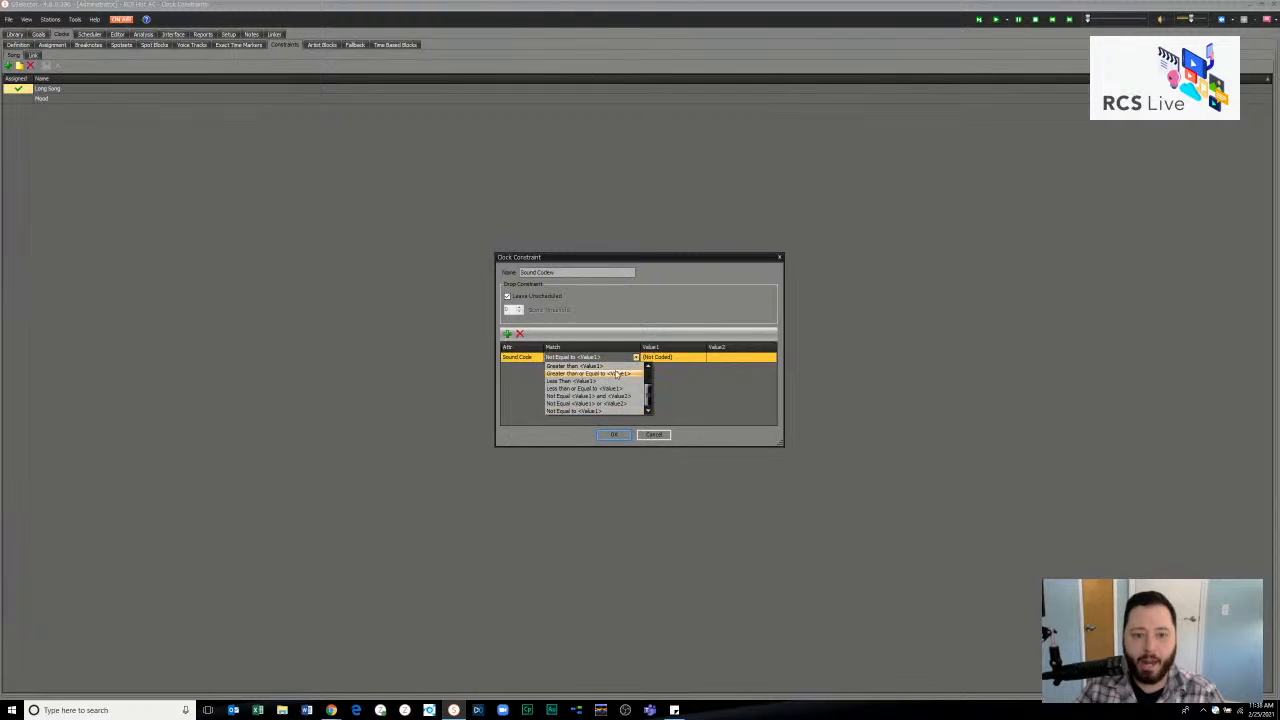
pyautogui.click(606, 366)
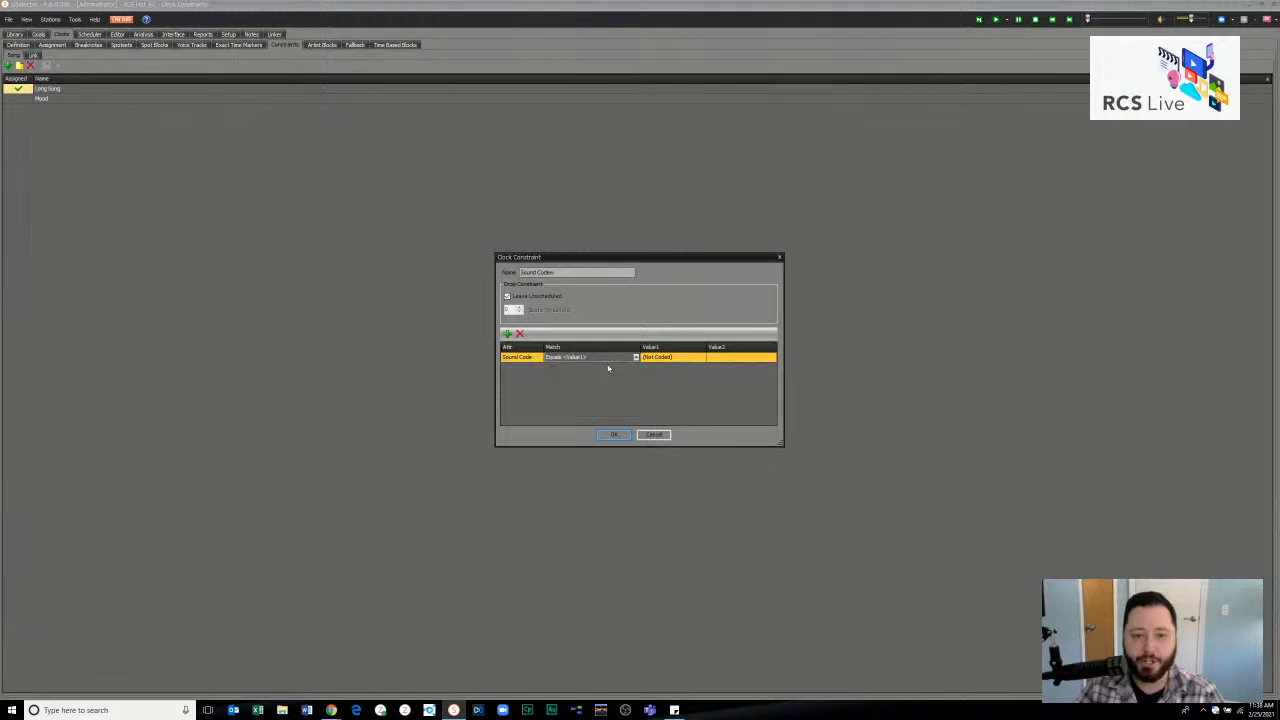
# - Set Value1 of the Sound Code condition to the Core Songs code that carries a person's name
pyautogui.click(690, 357)
pyautogui.scroll(-5, 692, 389)
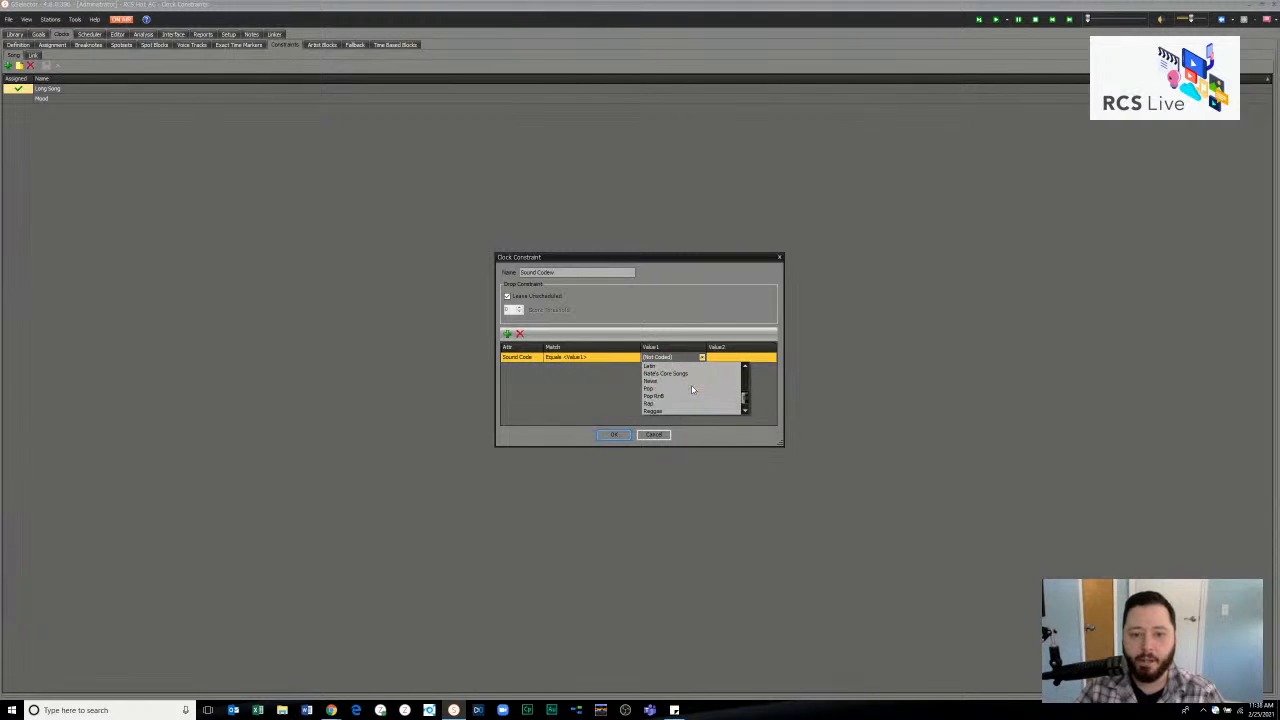
pyautogui.click(686, 369)
pyautogui.click(688, 358)
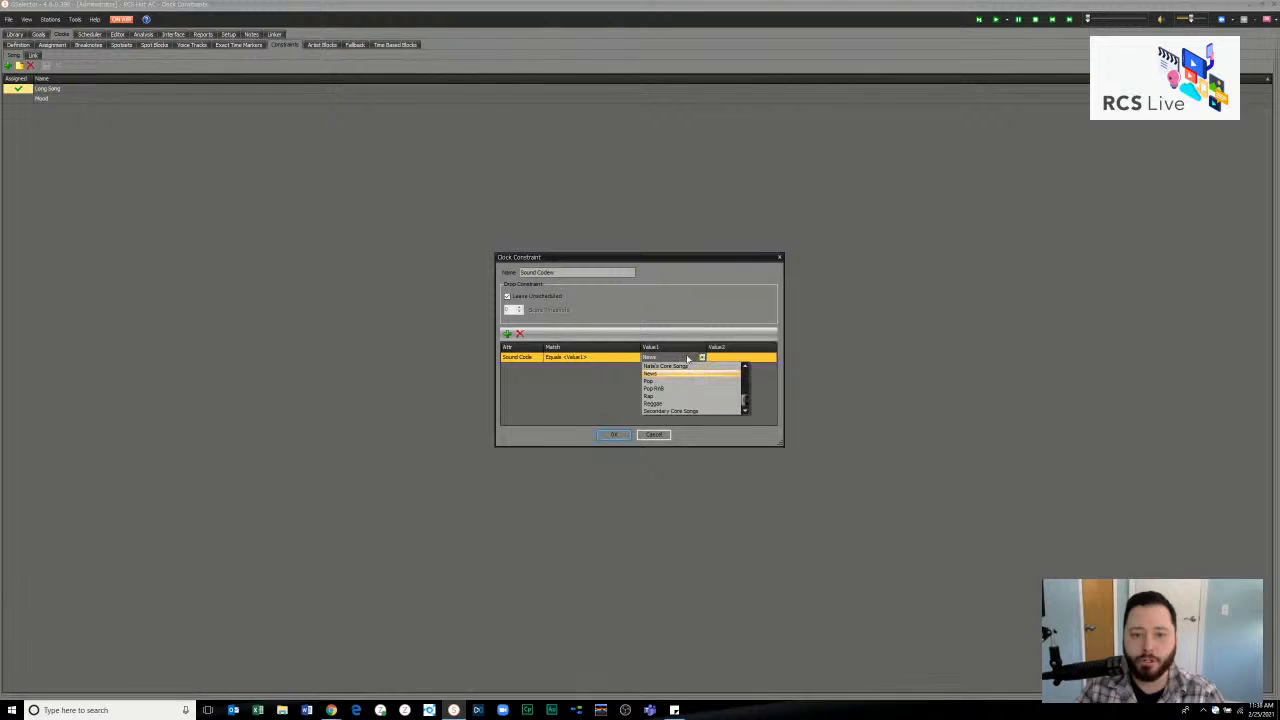
pyautogui.click(676, 394)
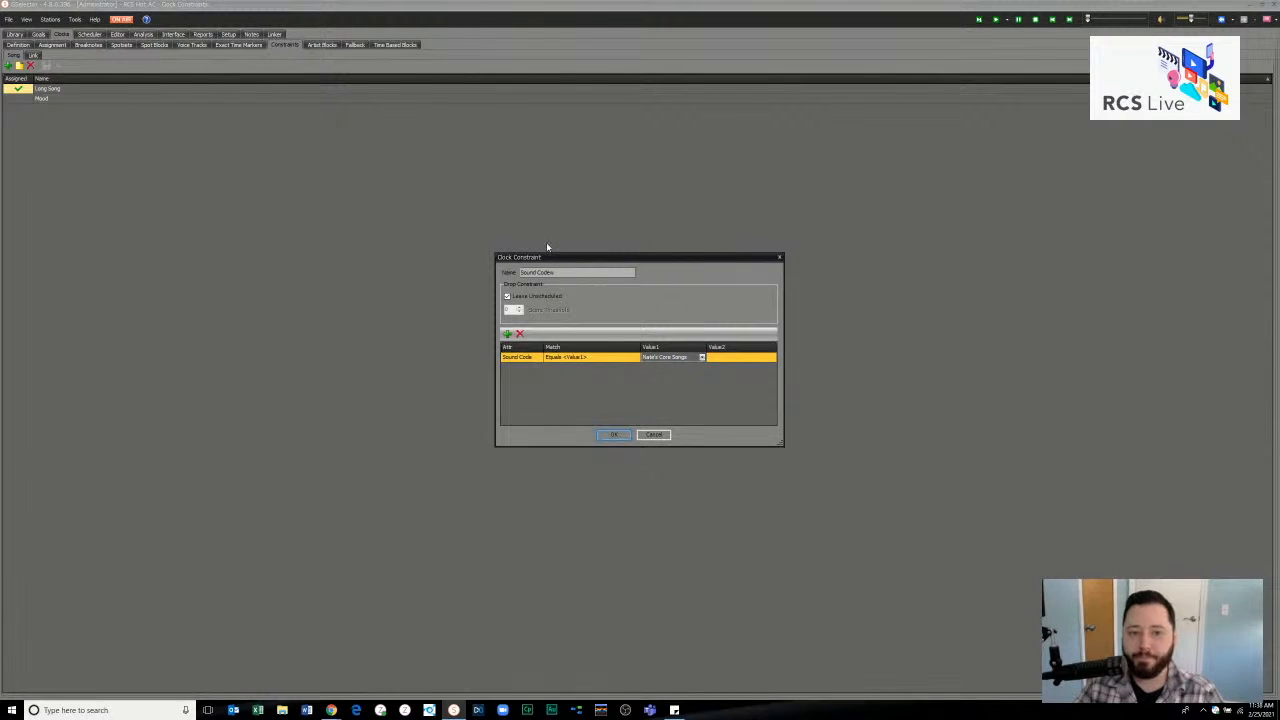
# - Rename the constraint as Core Songs, accept its definition and save the song constraints
pyautogui.moveTo(562, 272); pyautogui.dragTo(463, 273)
pyautogui.write('Core Song')
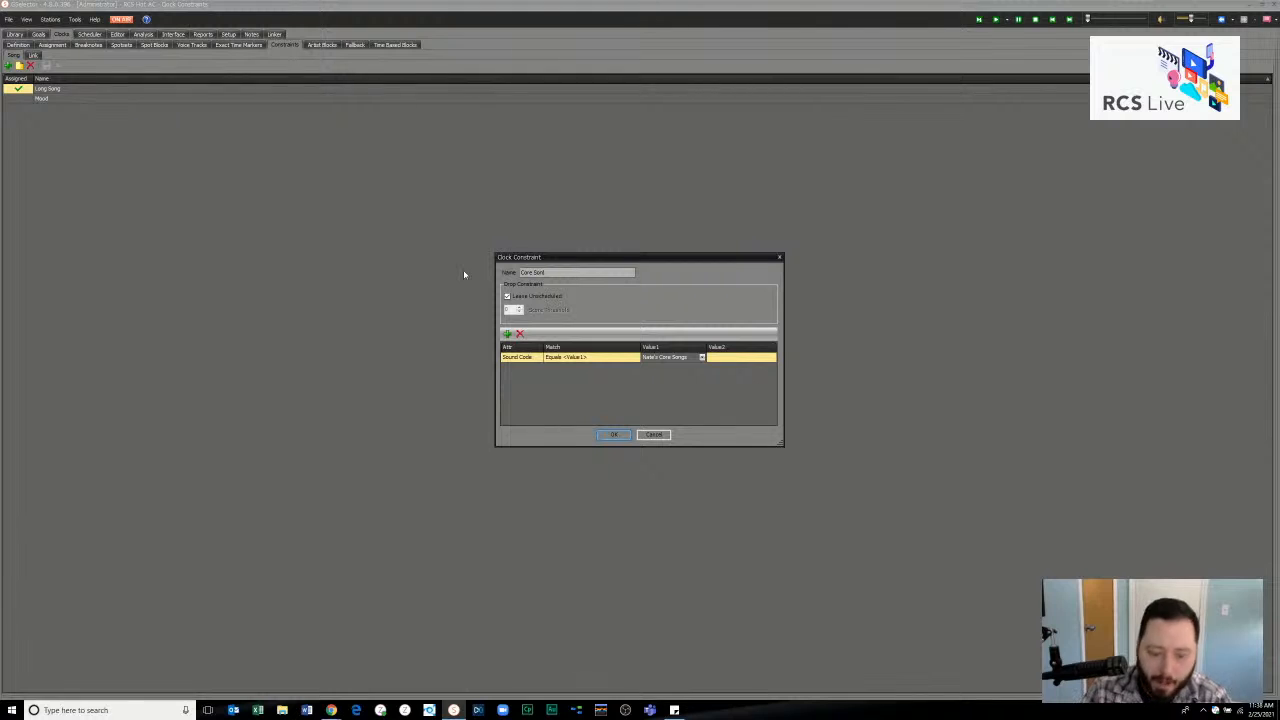
pyautogui.write('s')
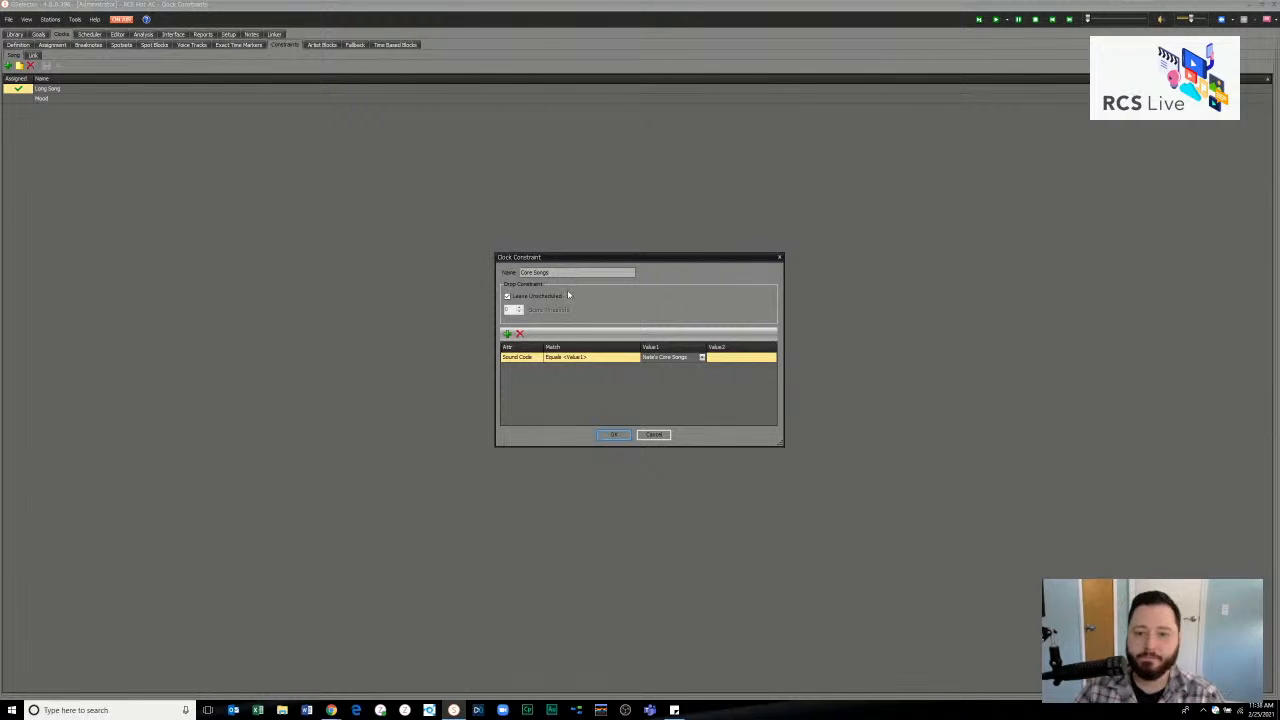
pyautogui.click(613, 434)
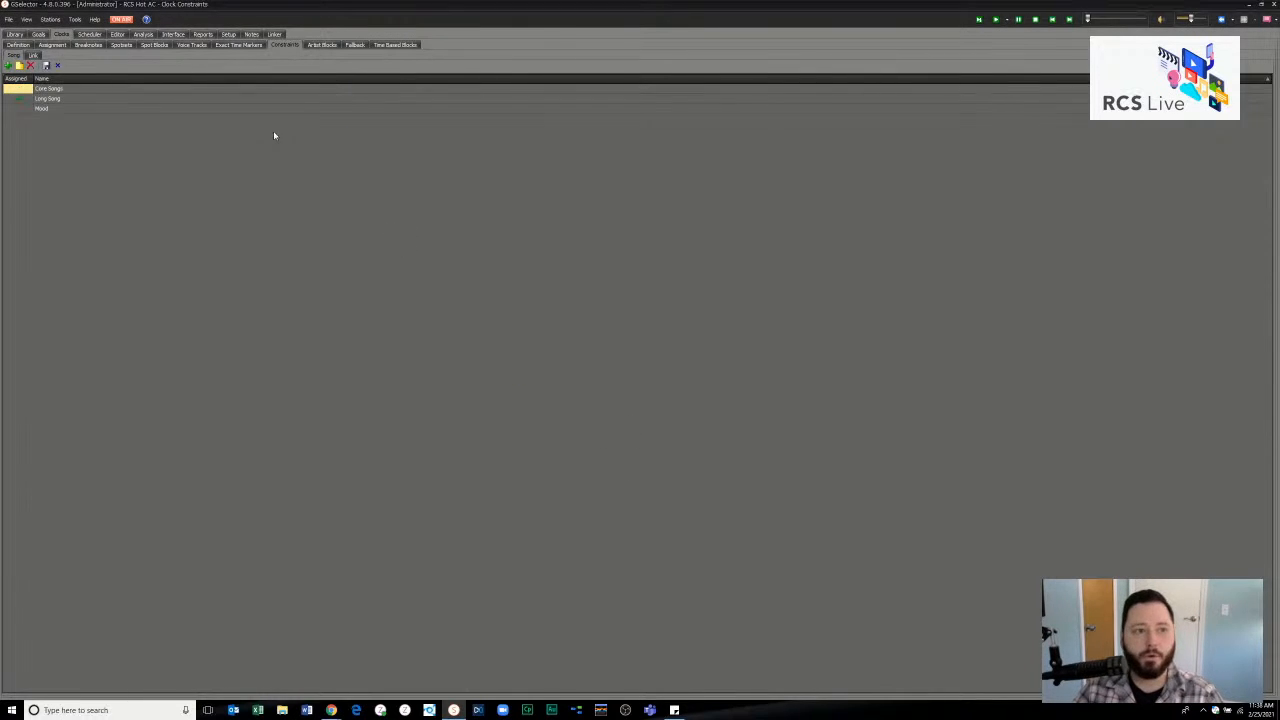
pyautogui.click(46, 66)
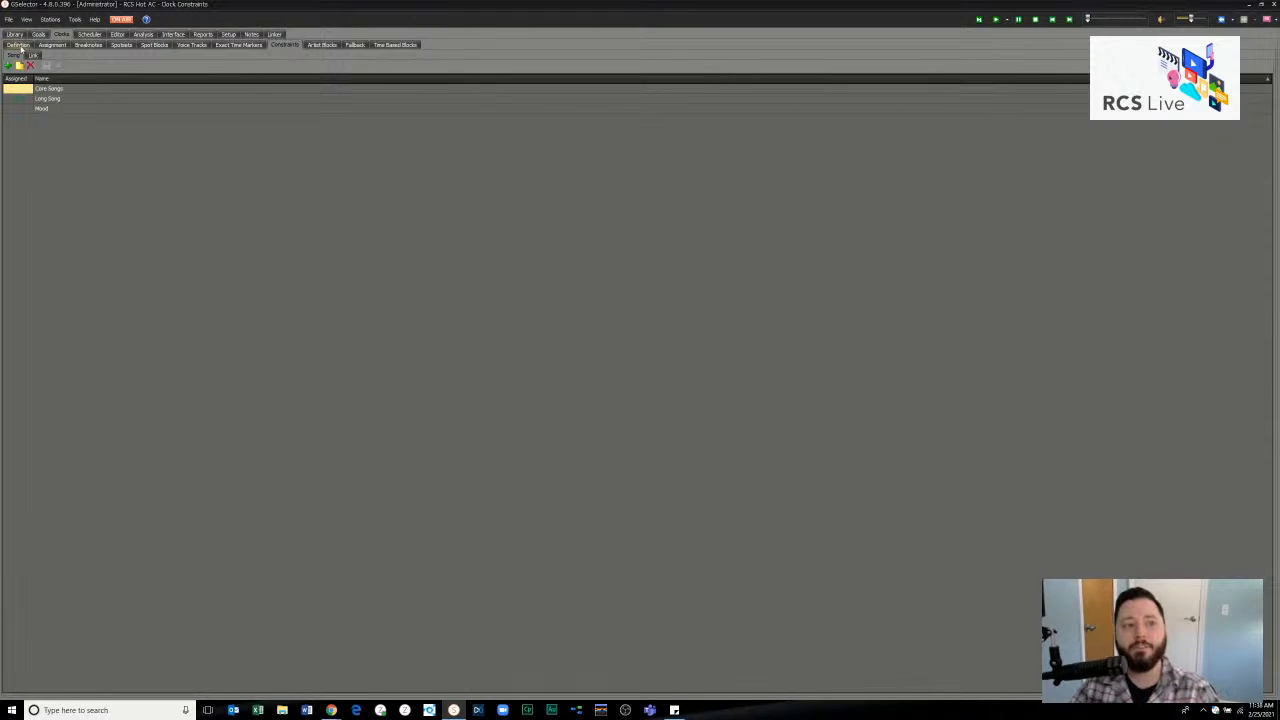
# - Assign the Core Songs constraint to the first Rolling element of RCS Live Blank Clock
pyautogui.click(19, 46)
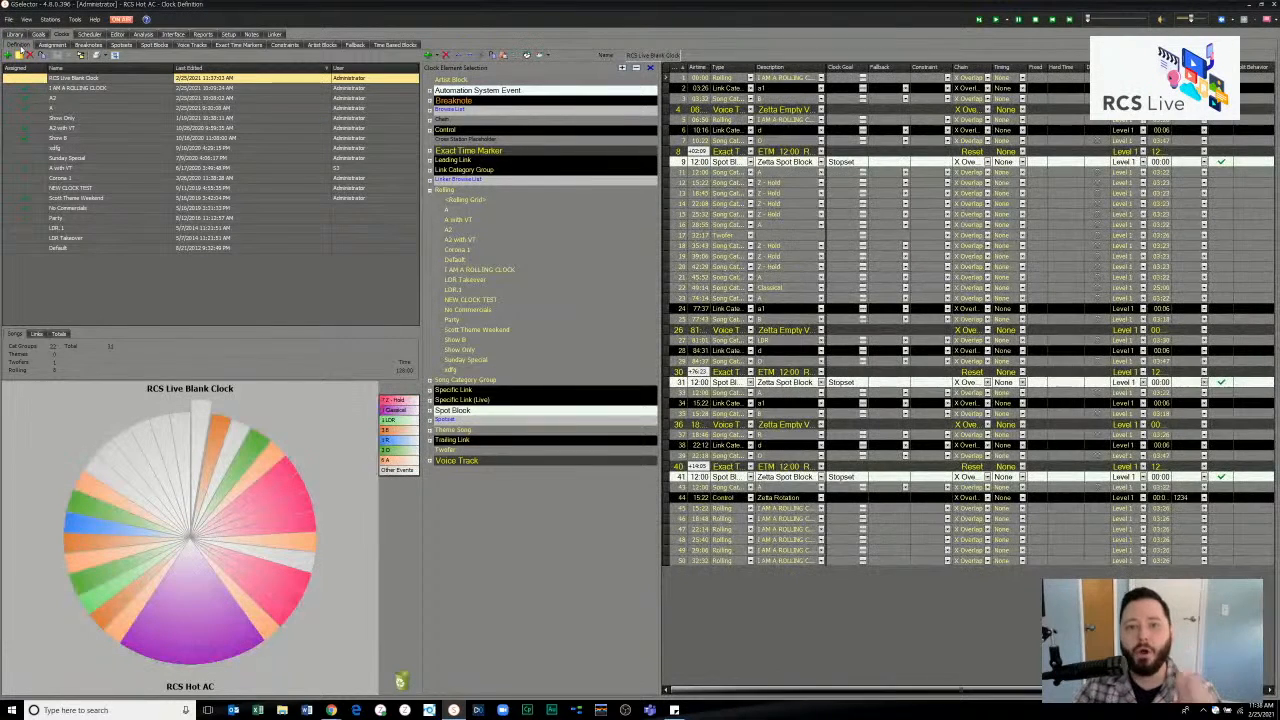
pyautogui.click(719, 80)
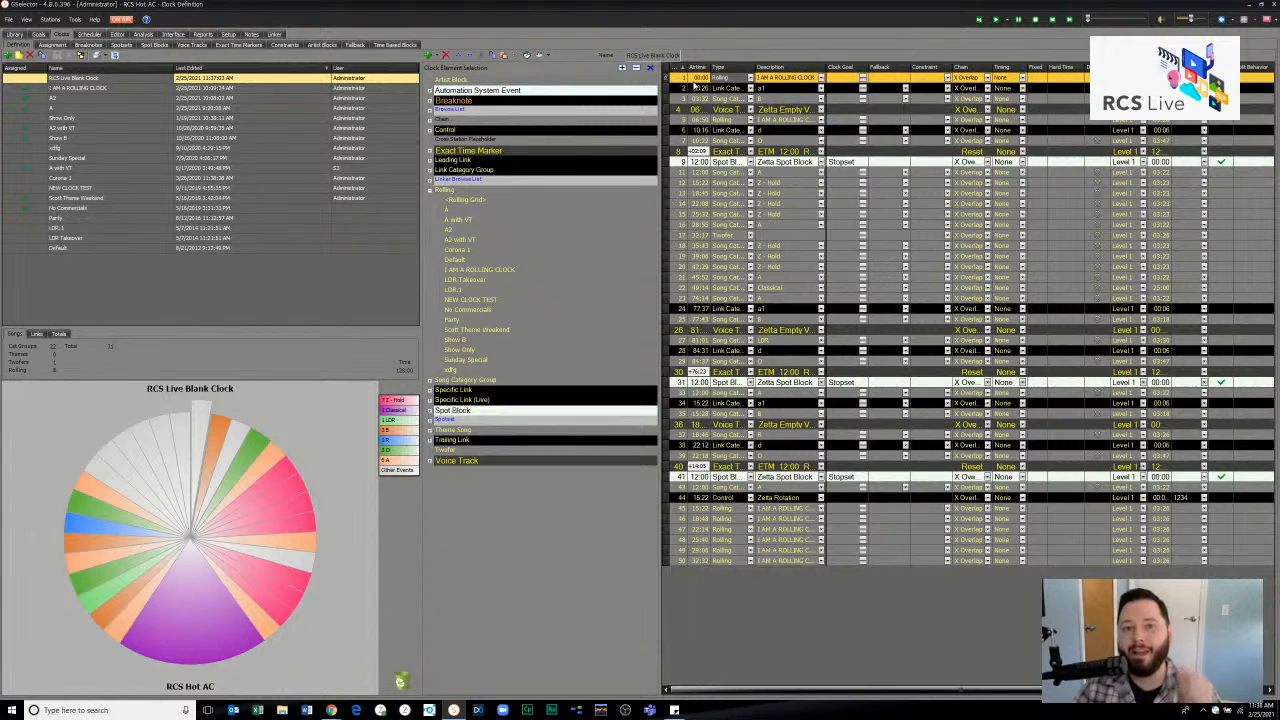
pyautogui.click(947, 78)
pyautogui.click(928, 94)
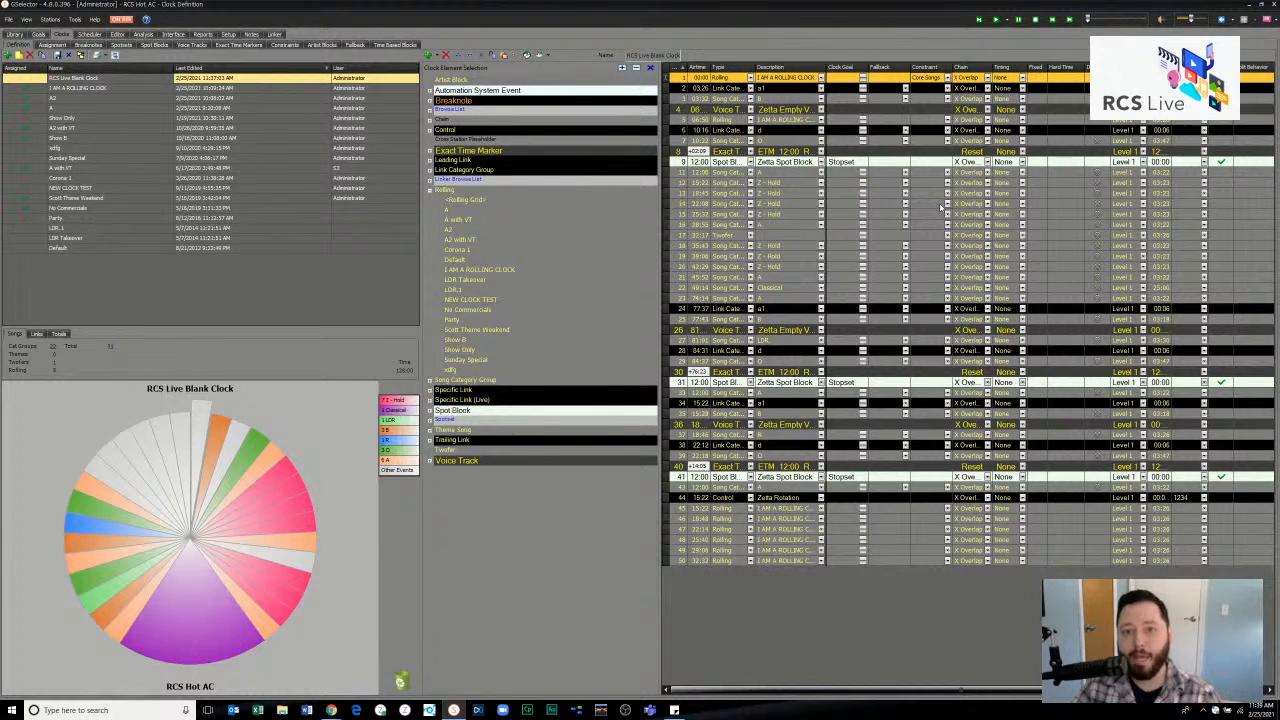
# - Set the last Rolling element's constraint to Long Song, and leave for the clock constraints without saving the clock changes
pyautogui.click(770, 560)
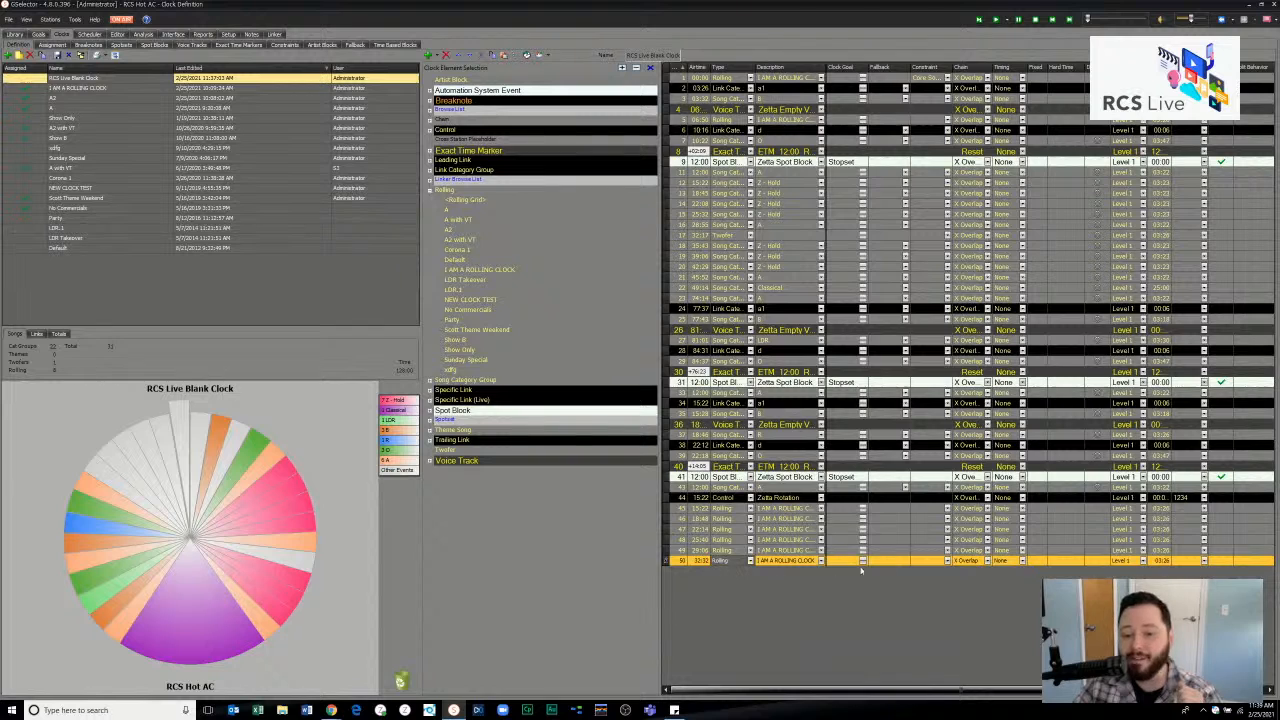
pyautogui.click(948, 561)
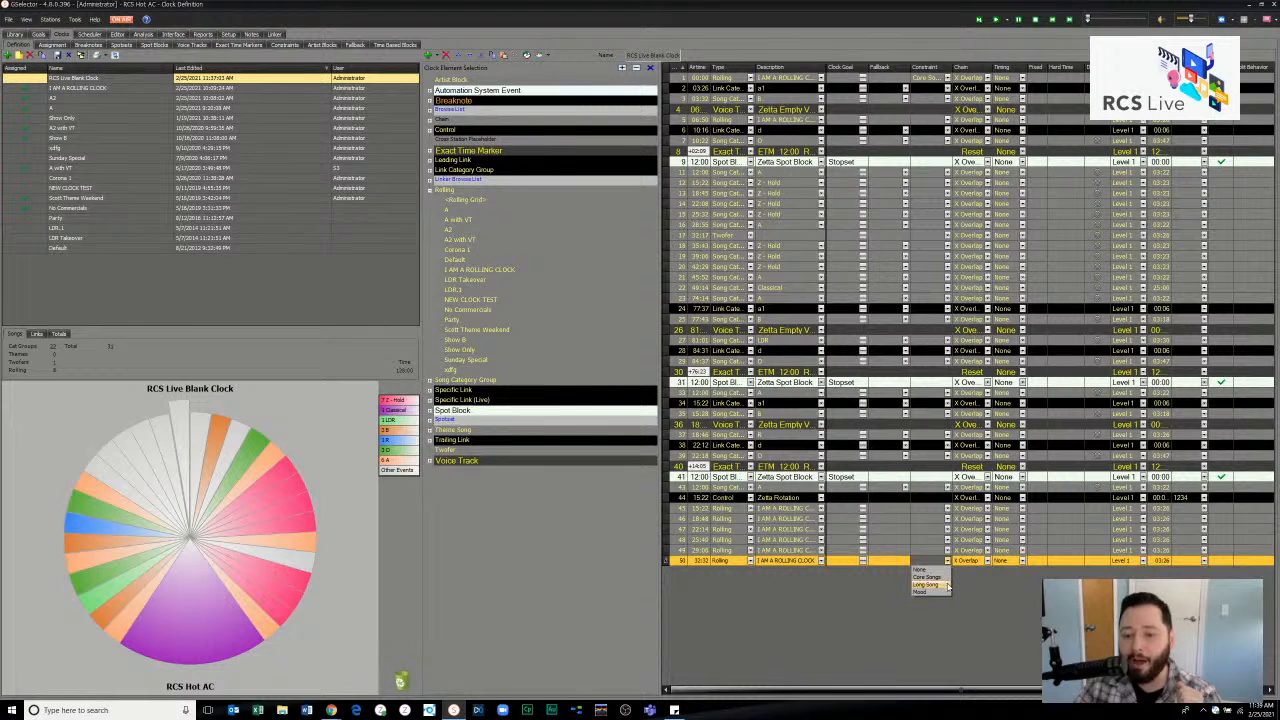
pyautogui.click(947, 587)
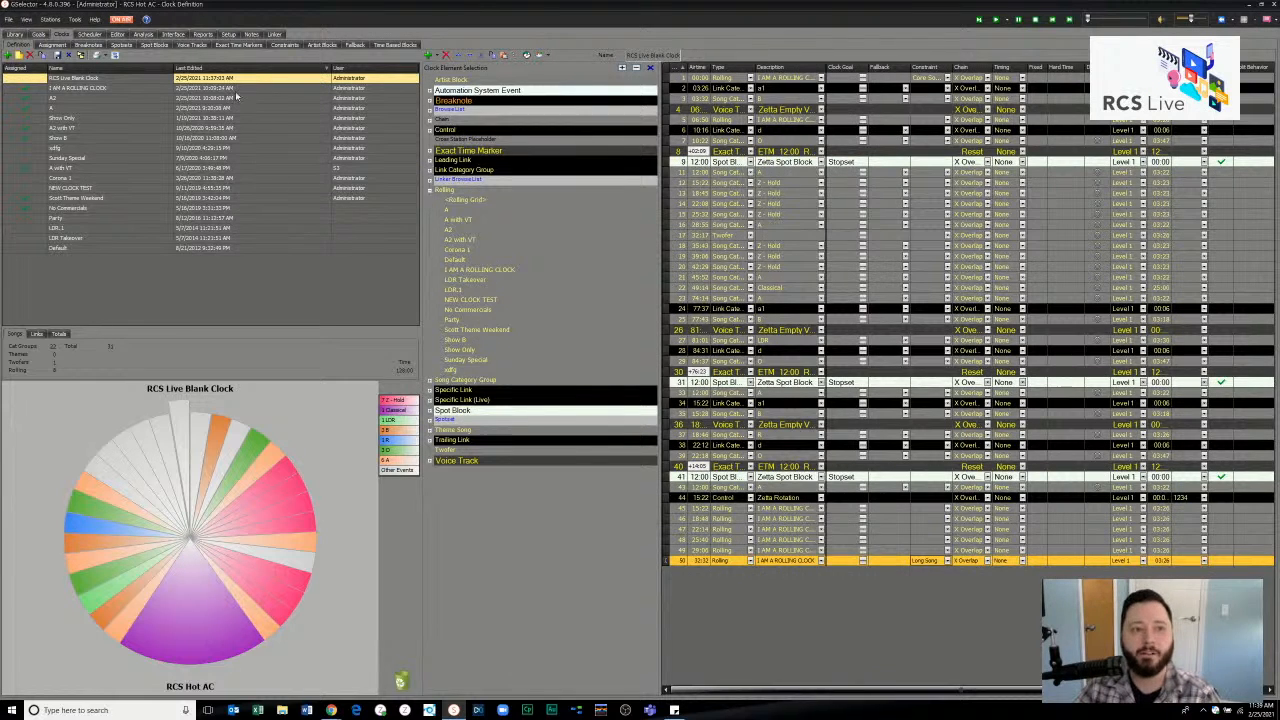
pyautogui.click(284, 46)
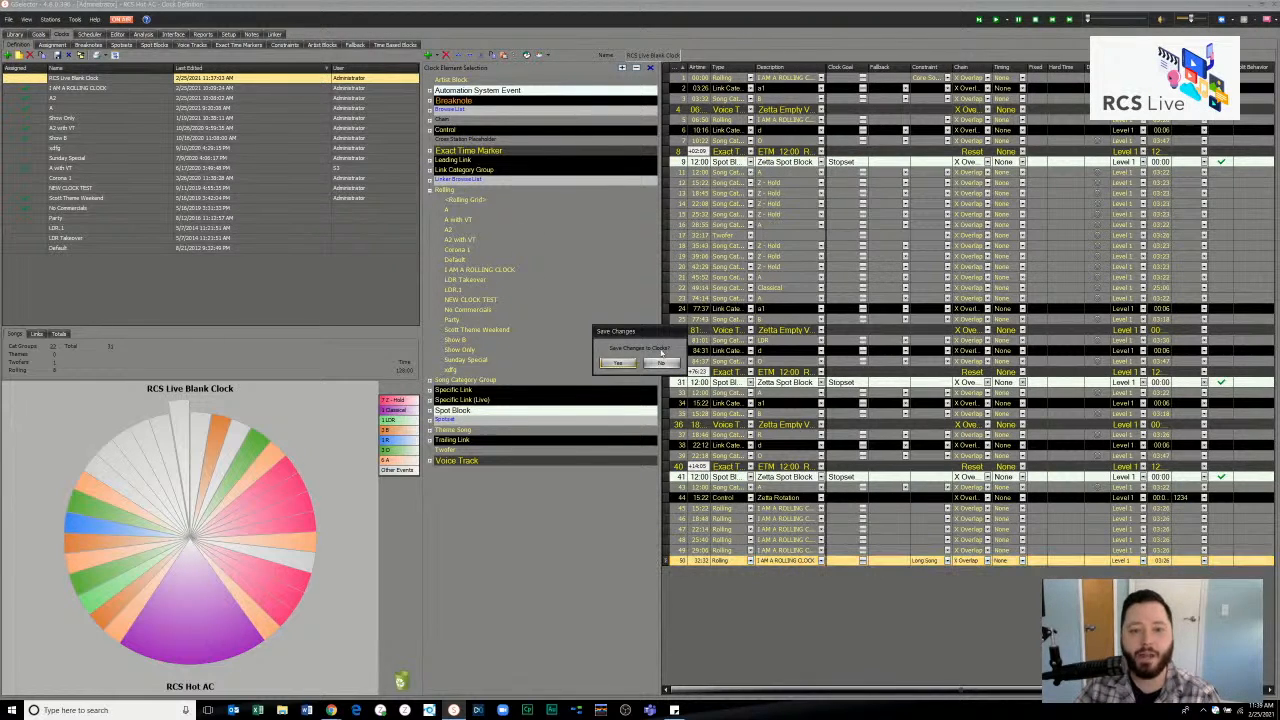
pyautogui.click(661, 362)
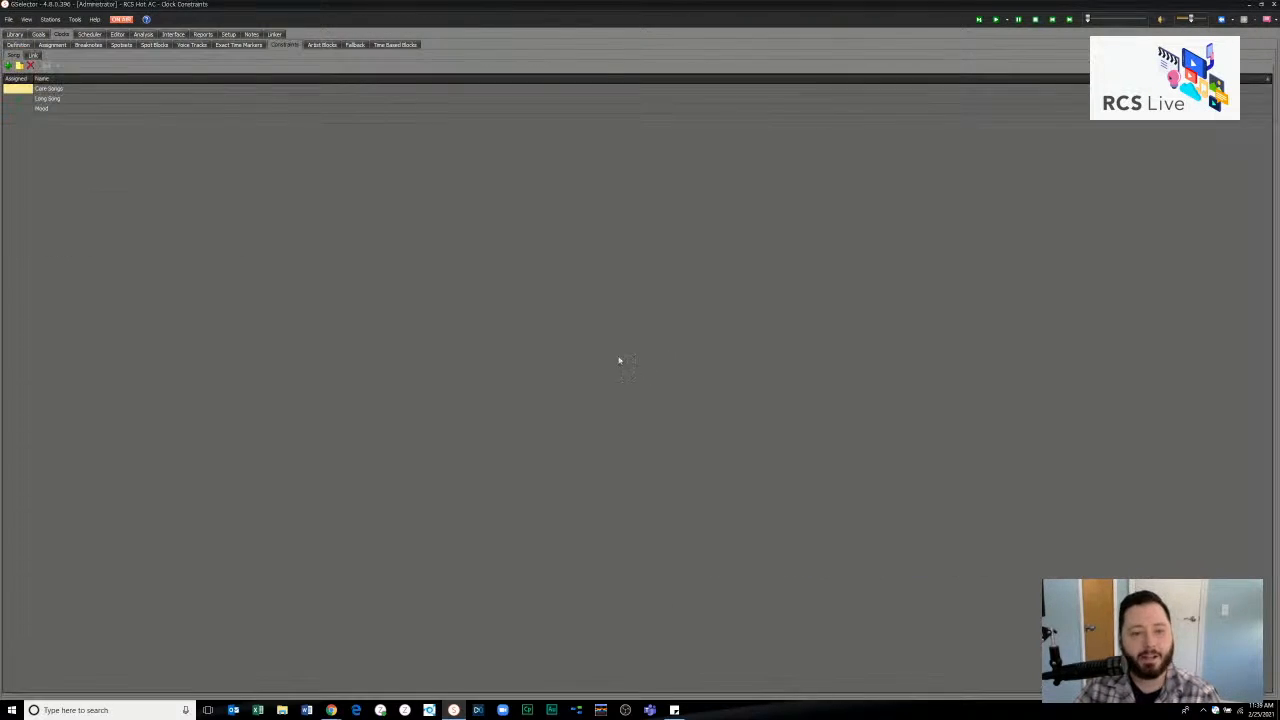
# - Review the condition defined in the Long Song constraint without changing it, and return to the clock definitions
pyautogui.doubleClick(63, 98)
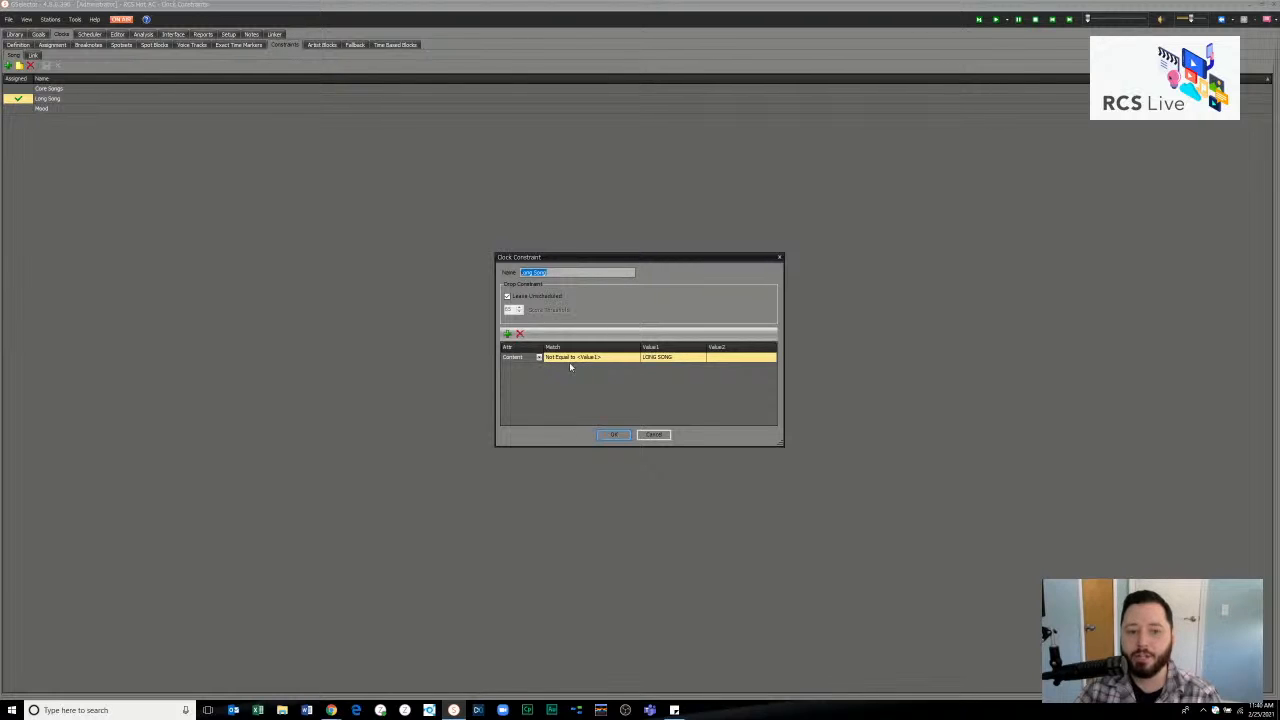
pyautogui.click(651, 436)
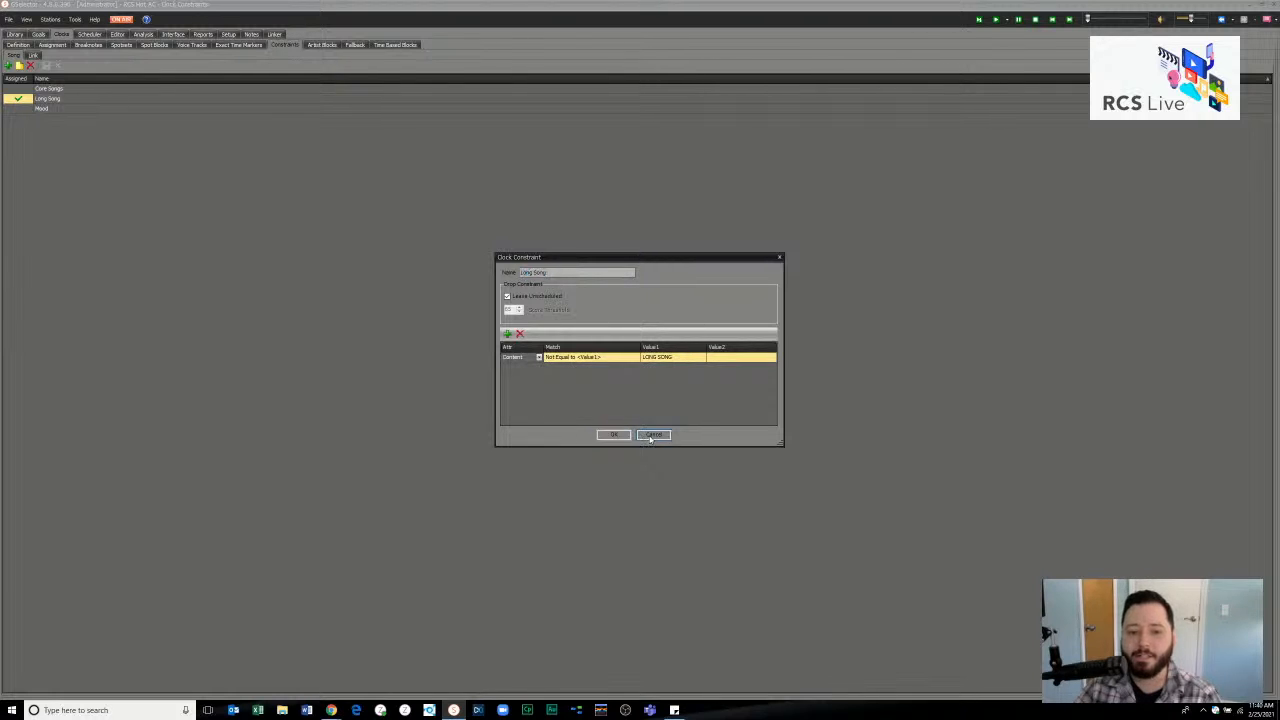
pyautogui.click(22, 46)
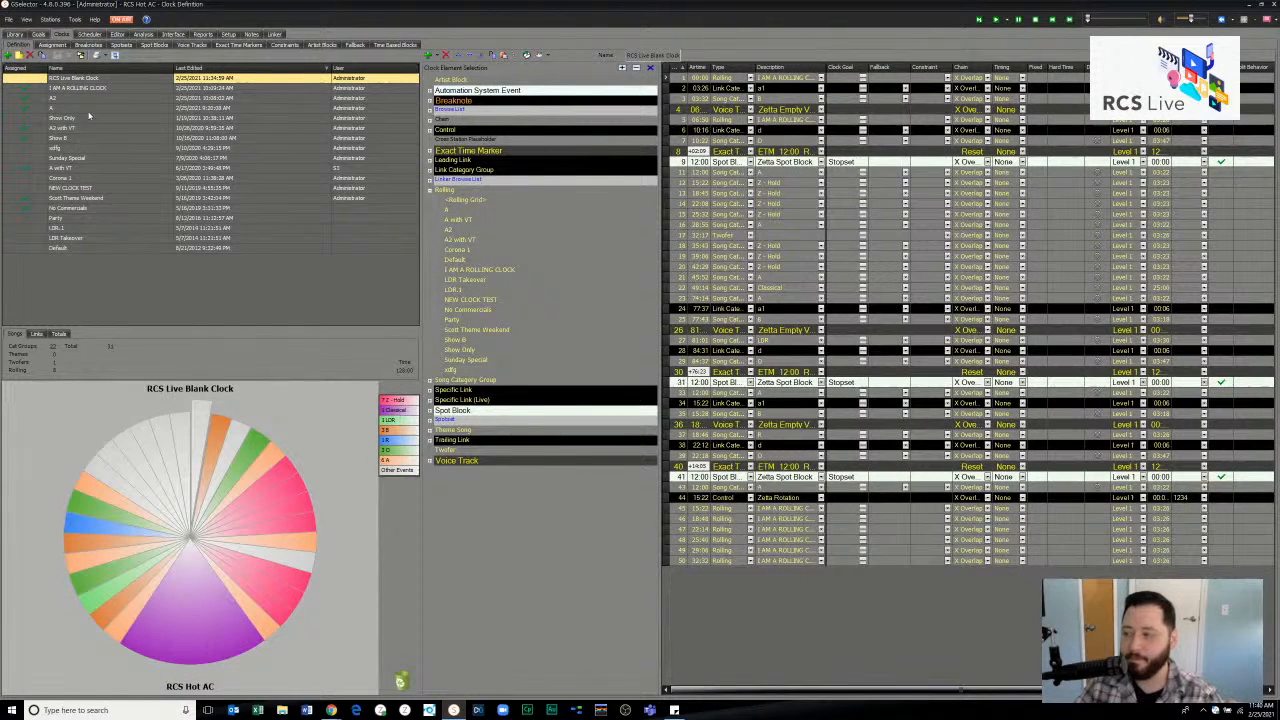
# - View the Default grid's clock assignments, selecting the whole Monday column and the Monday hours from 3 AM to 12 PM
pyautogui.click(51, 46)
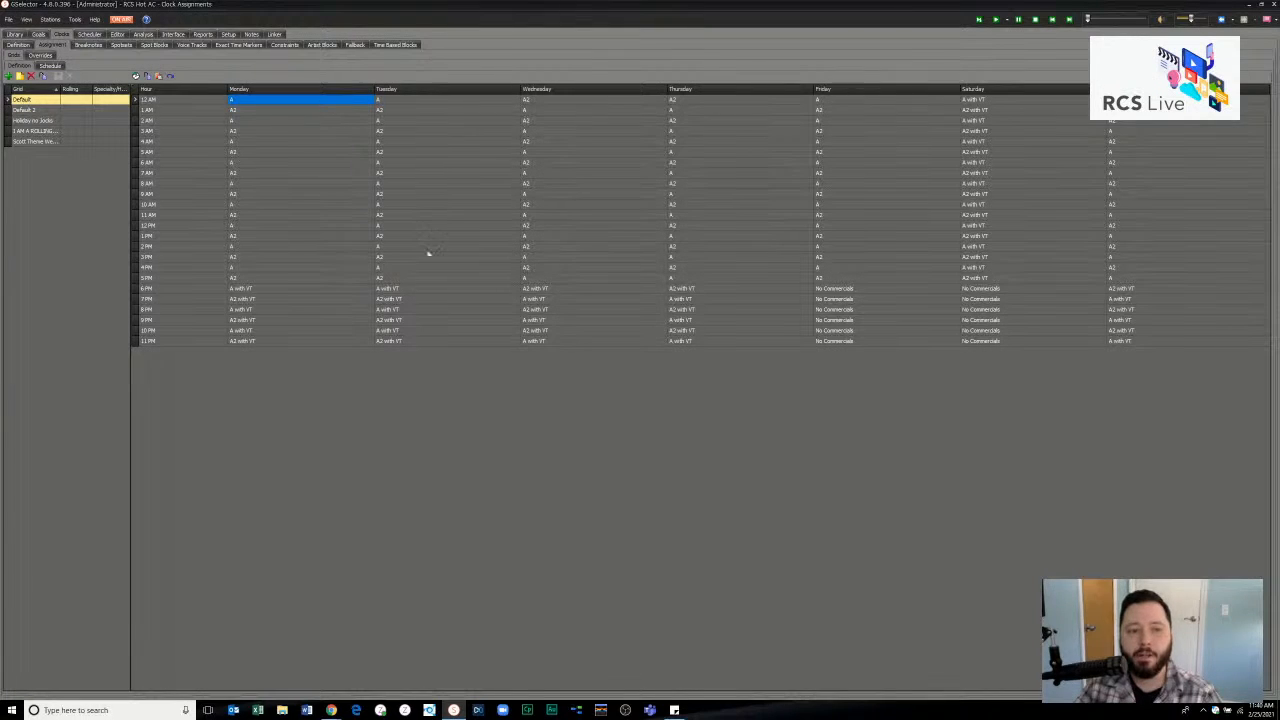
pyautogui.click(288, 93)
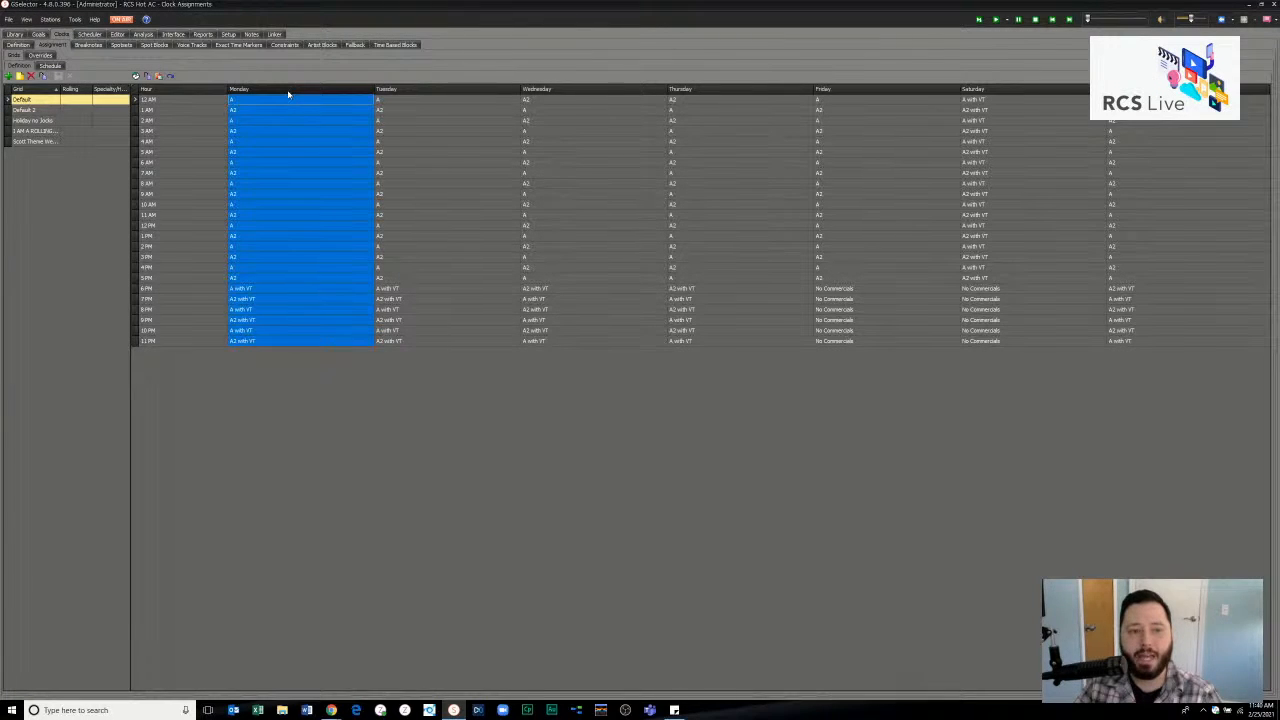
pyautogui.click(337, 108)
pyautogui.click(311, 235)
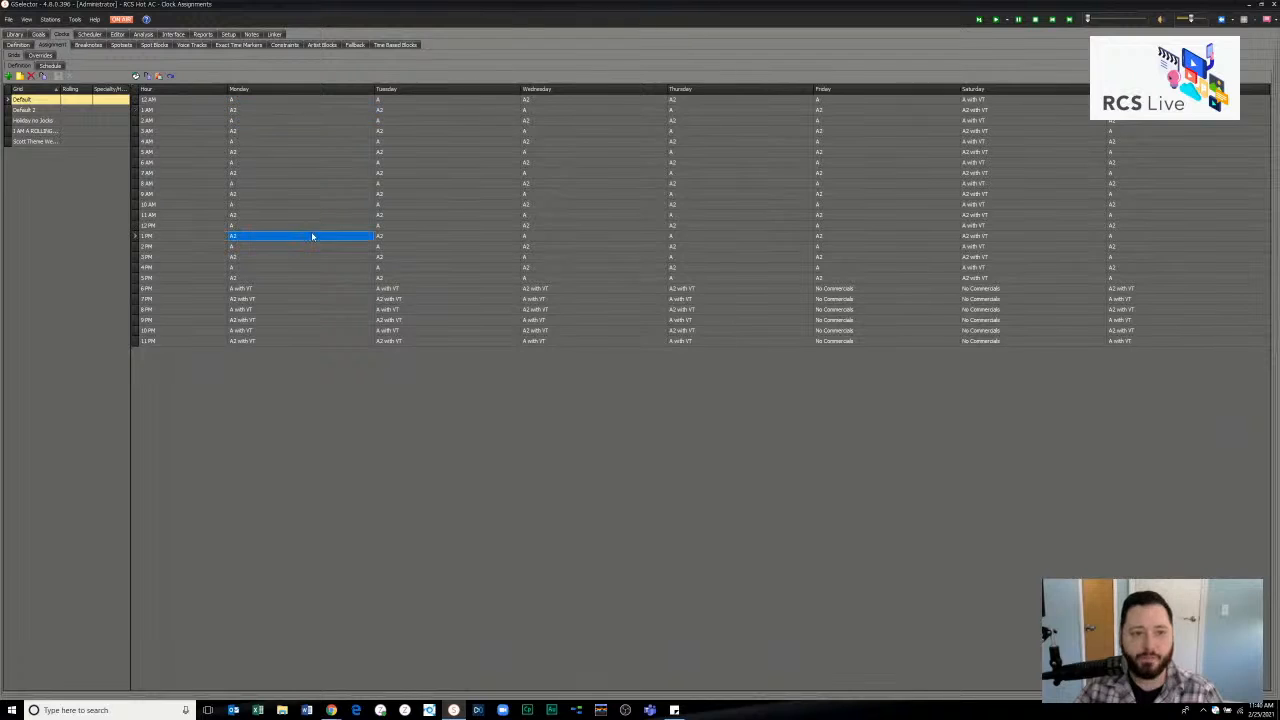
pyautogui.moveTo(276, 132); pyautogui.dragTo(295, 234)
pyautogui.rightClick(355, 226)
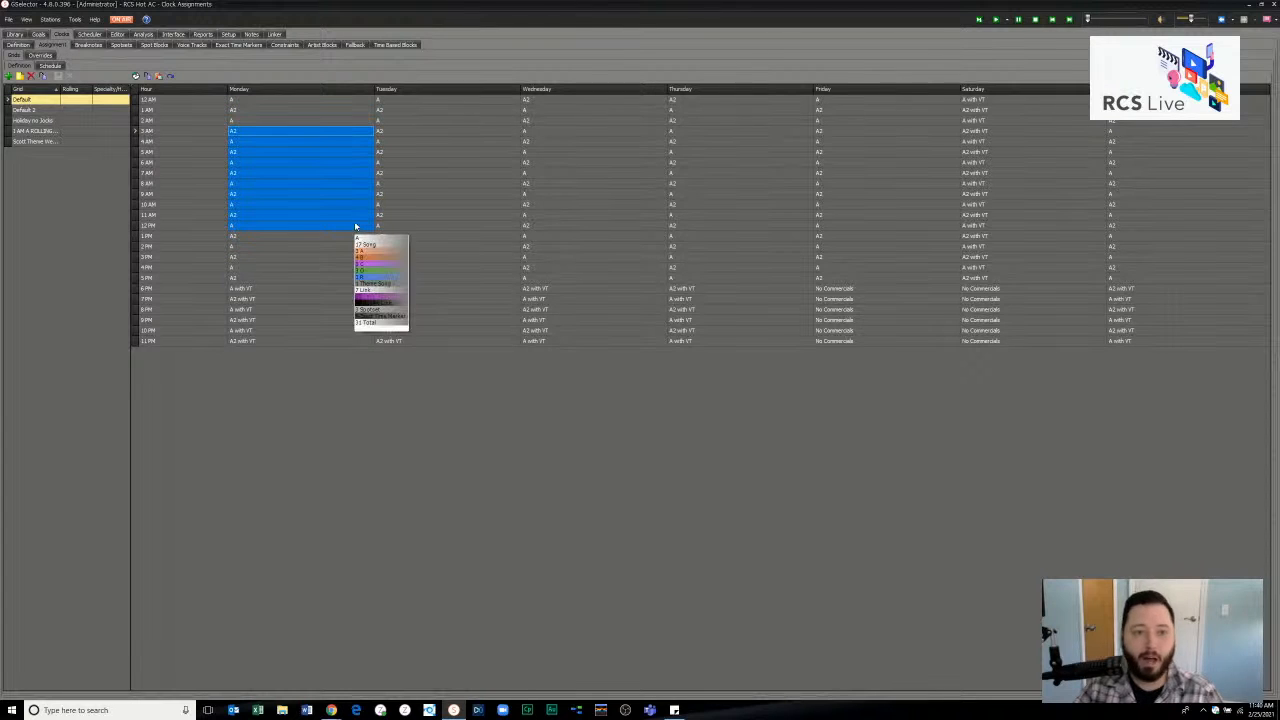
pyautogui.press('Escape')
pyautogui.rightClick(399, 204)
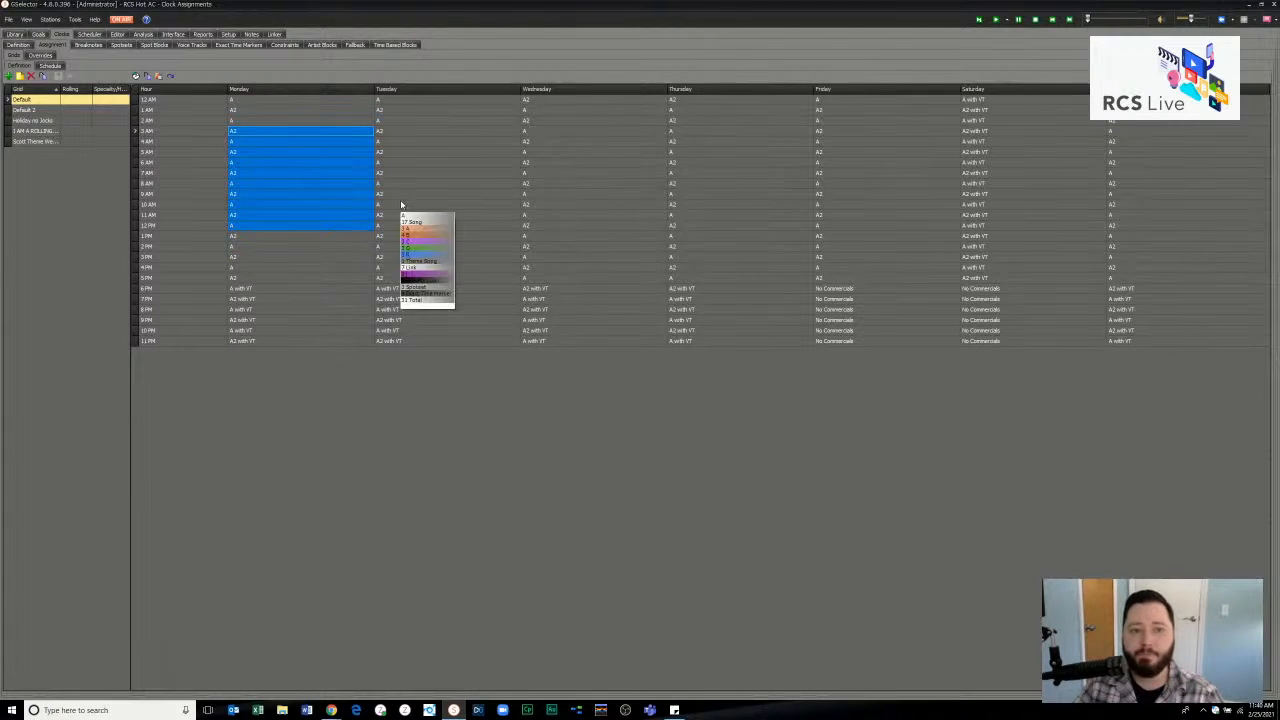
pyautogui.press('Escape')
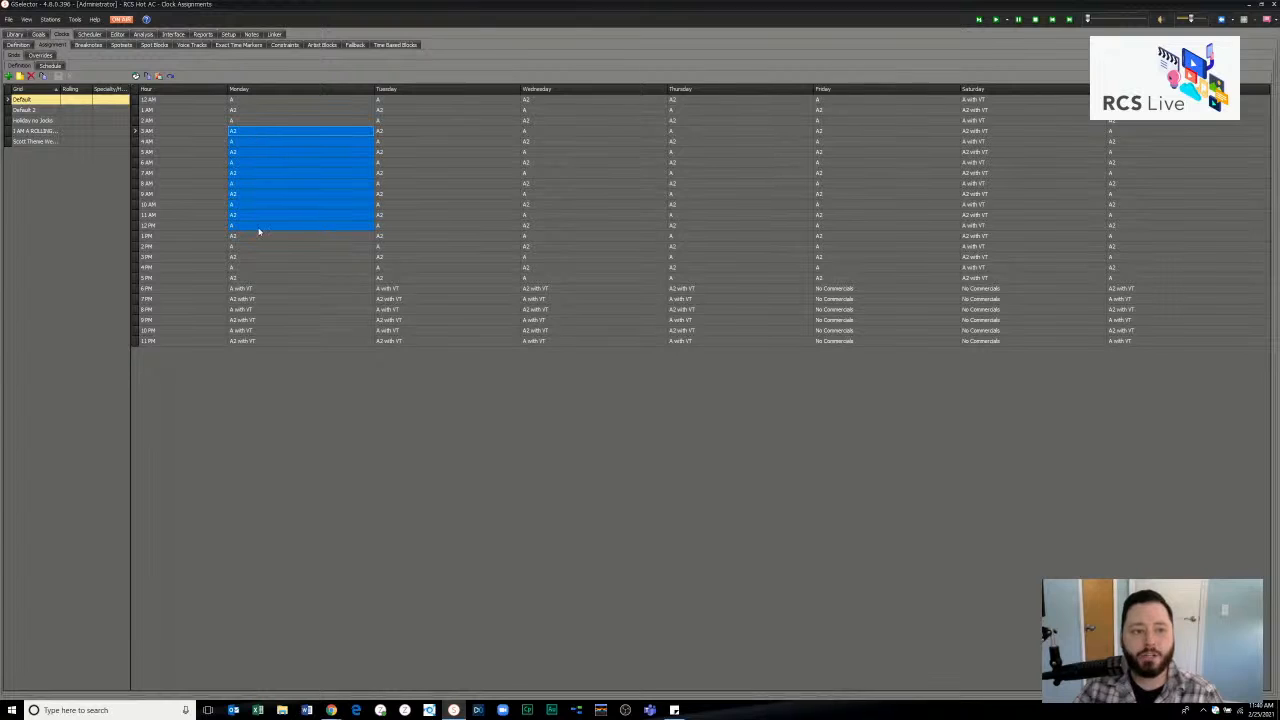
# - Copy Monday's 6 PM to 8 PM clocks in the Default grid and paste them starting at Tuesday 4 AM
pyautogui.click(258, 229)
pyautogui.moveTo(246, 289)
pyautogui.mouseDown()
pyautogui.moveTo(246, 334)
pyautogui.moveTo(252, 310)
pyautogui.mouseUp()
pyautogui.rightClick(308, 291)
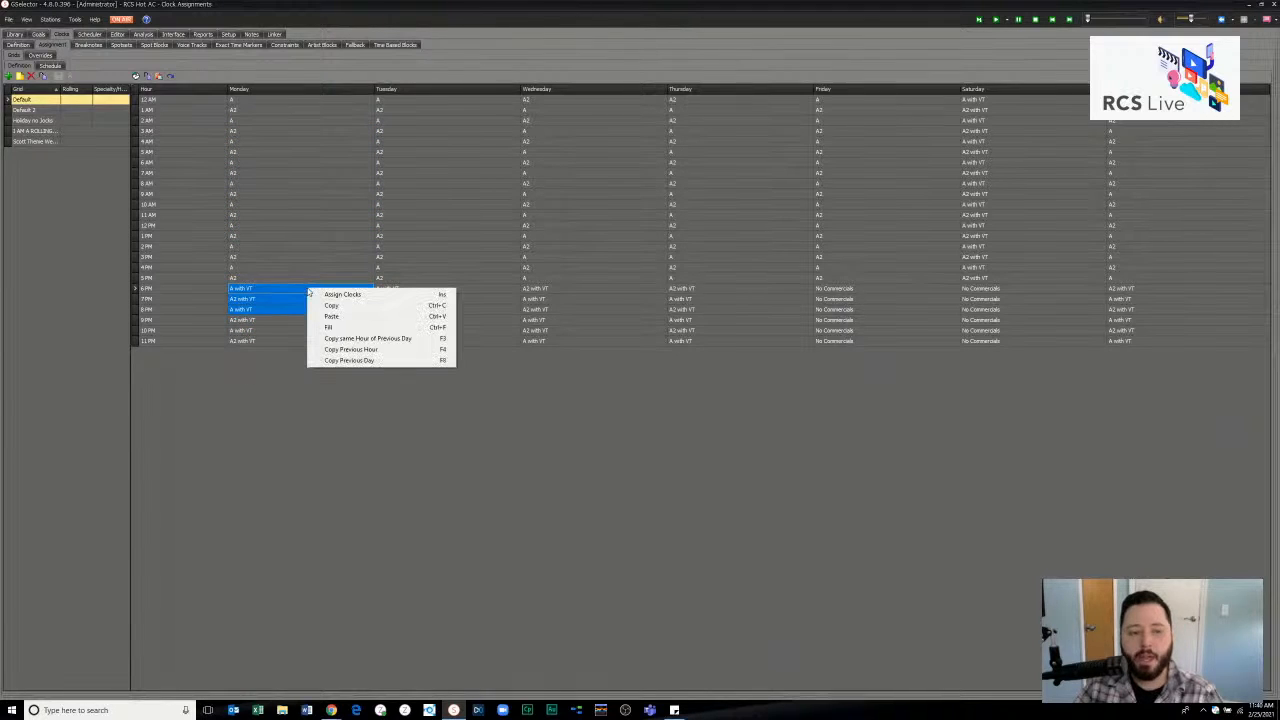
pyautogui.click(320, 307)
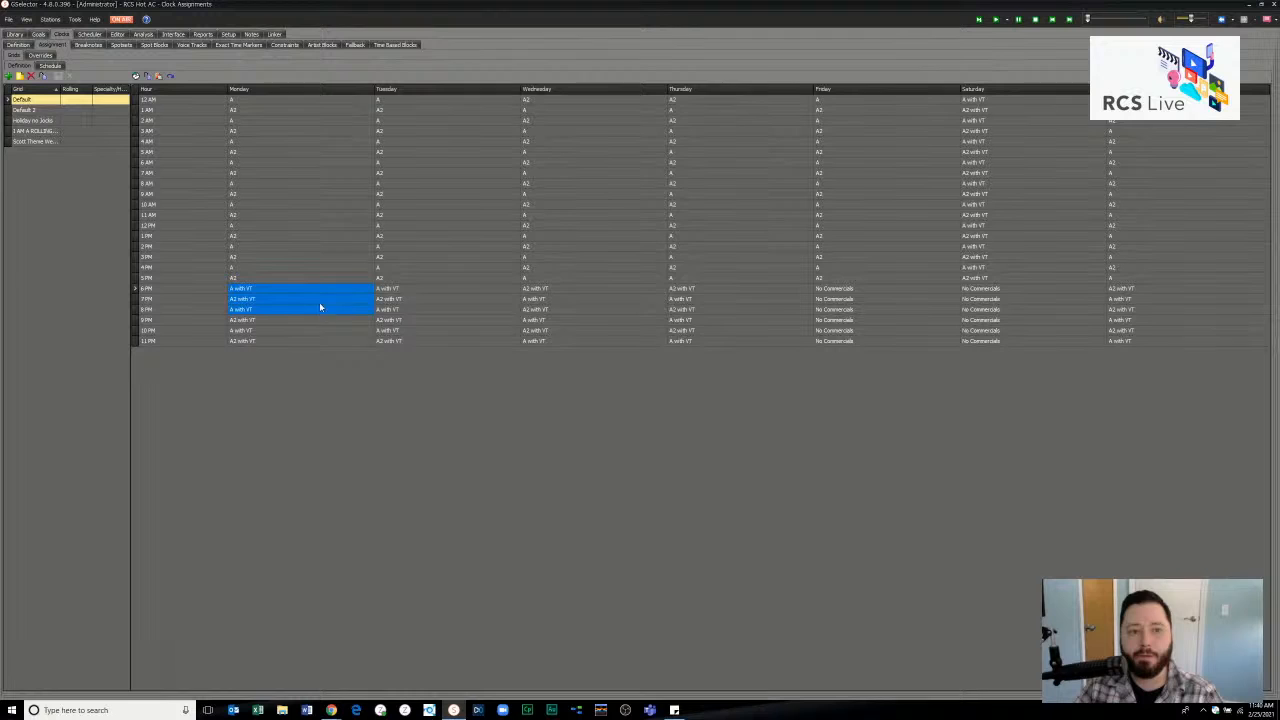
pyautogui.click(393, 143)
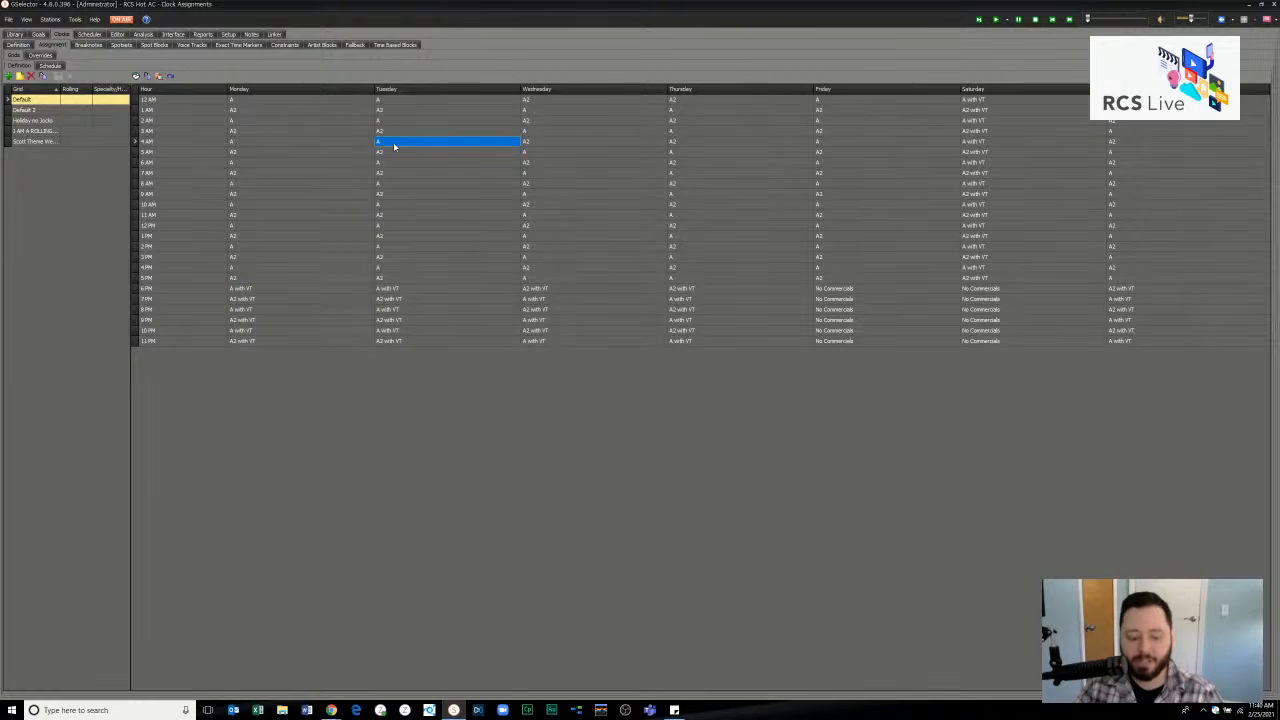
pyautogui.write('A with VT A2 with VT A with VT')
# - Copy Wednesday's 5 AM to 1 PM clocks in the Default grid and paste them starting at Wednesday 11 PM
pyautogui.moveTo(610, 147)
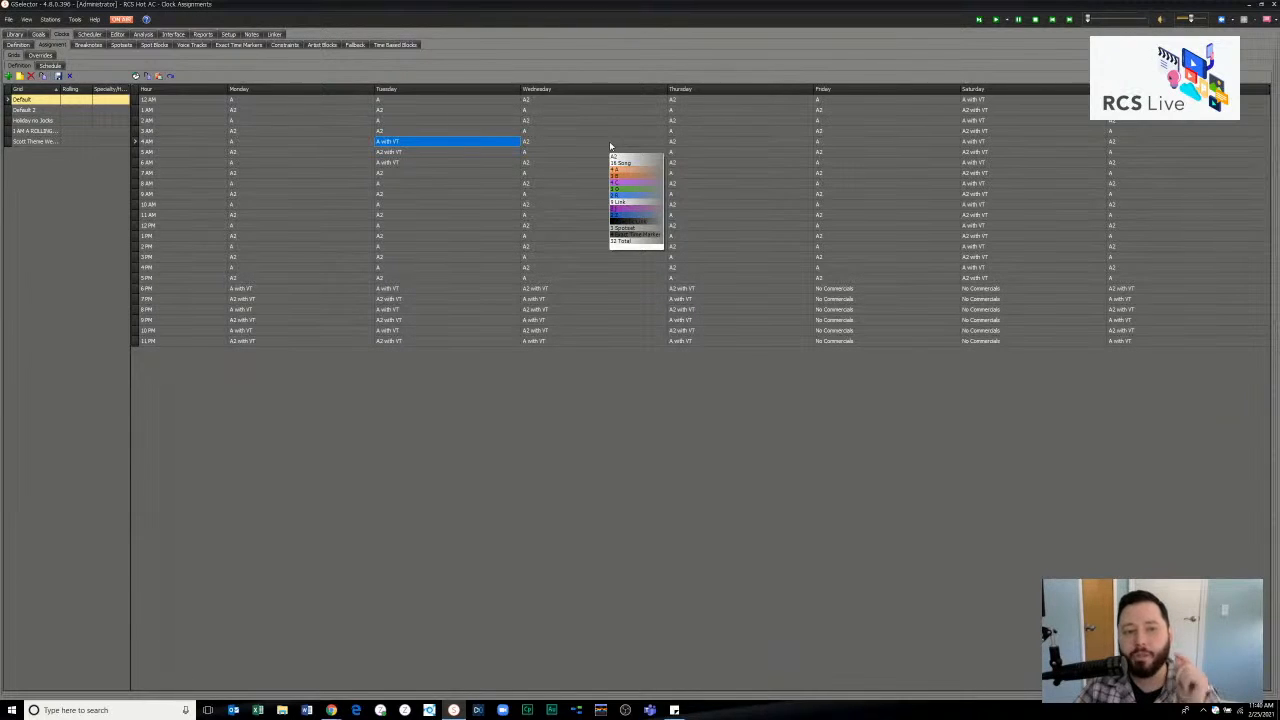
pyautogui.moveTo(553, 151); pyautogui.dragTo(555, 235)
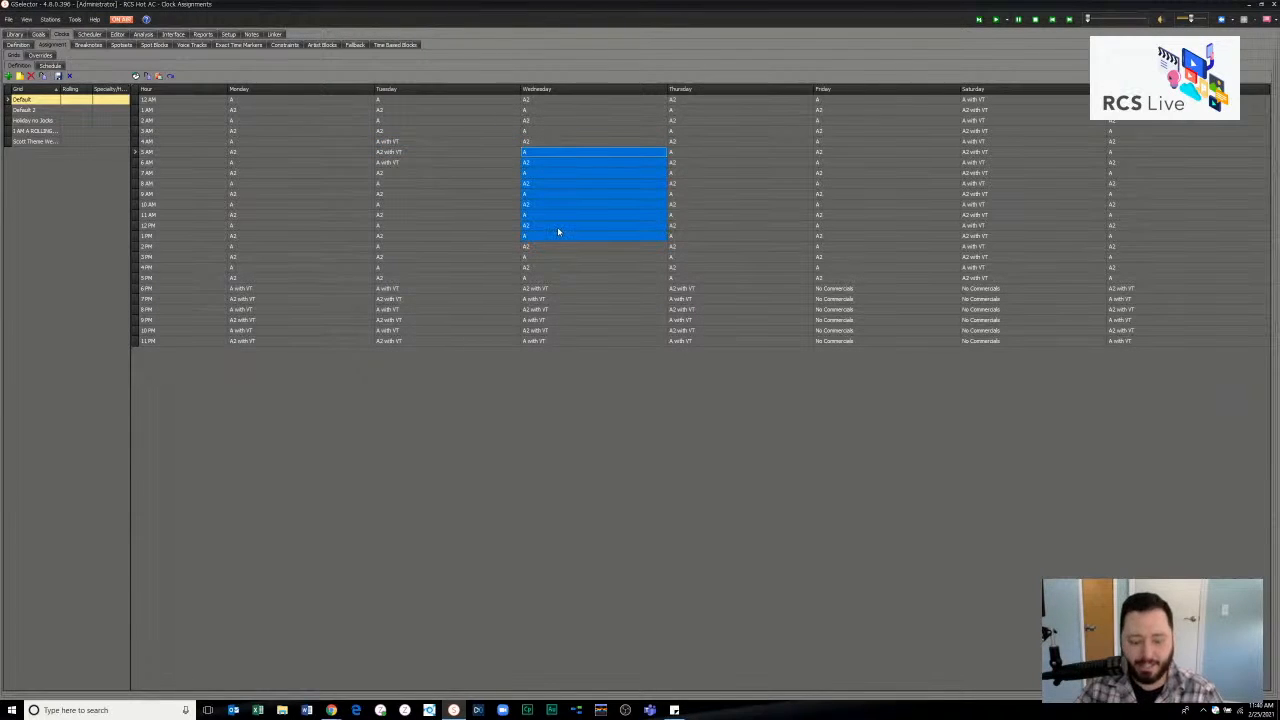
pyautogui.rightClick(552, 212)
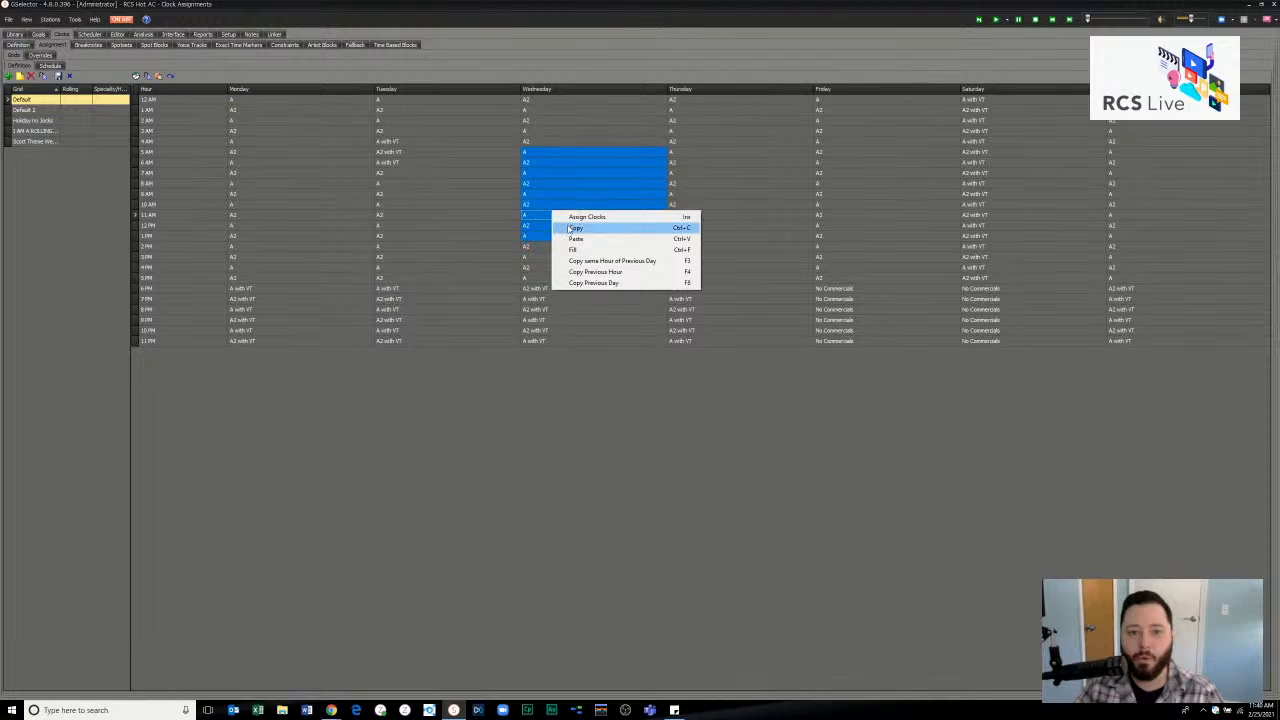
pyautogui.click(572, 228)
pyautogui.click(565, 341)
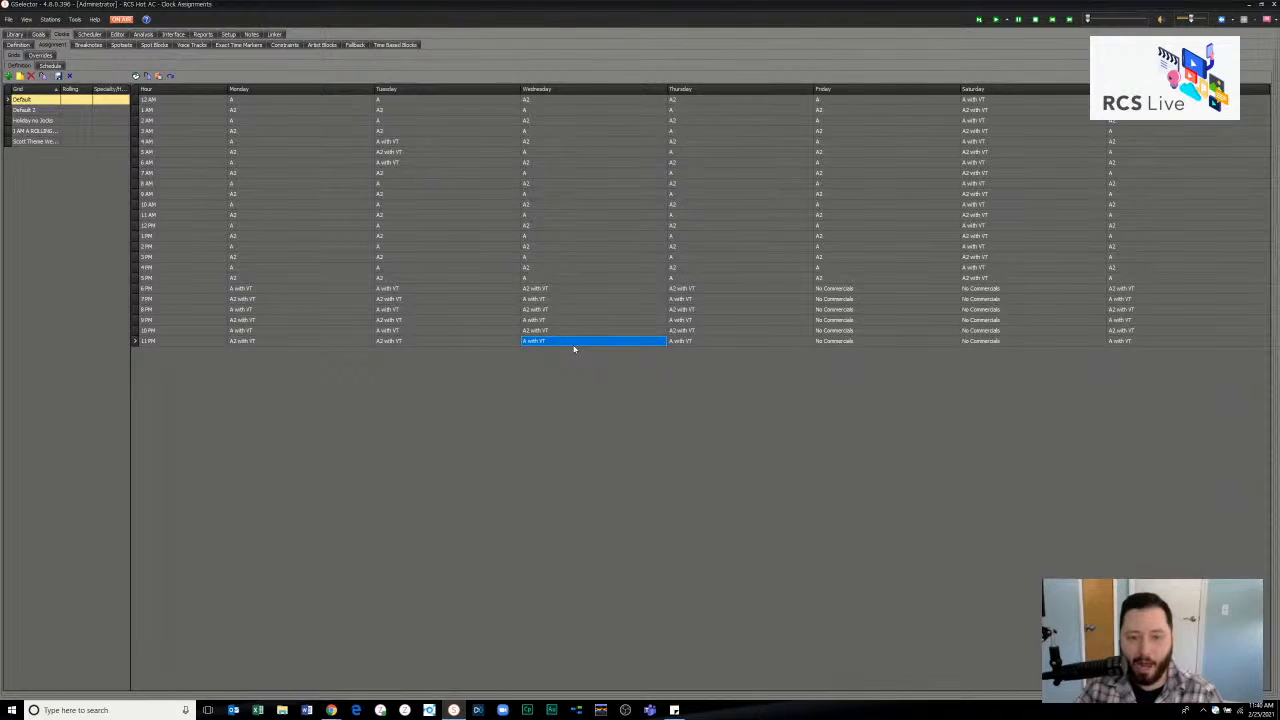
pyautogui.hotkey('ctrl', 'v')
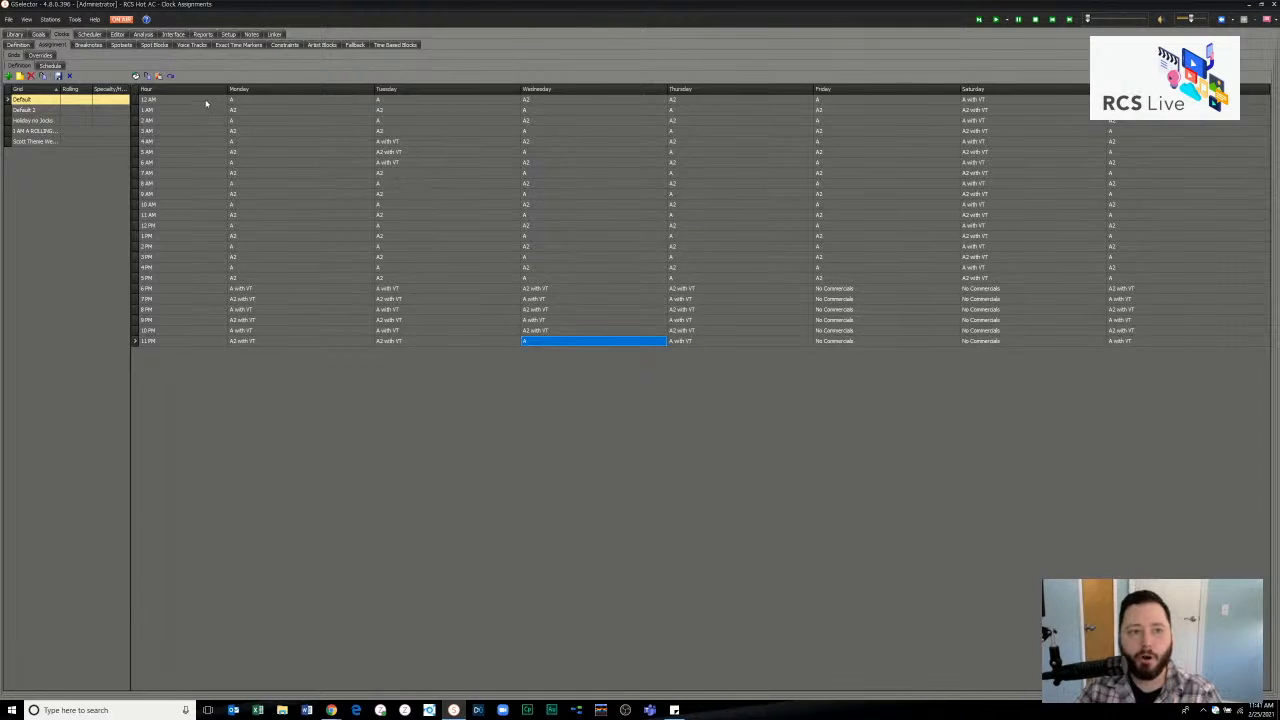
# - Select the Monday to Wednesday block from 2 AM to 7 AM, and then Thursday's hours from 3 AM to 2 PM
pyautogui.moveTo(252, 122); pyautogui.dragTo(551, 176)
pyautogui.rightClick(434, 169)
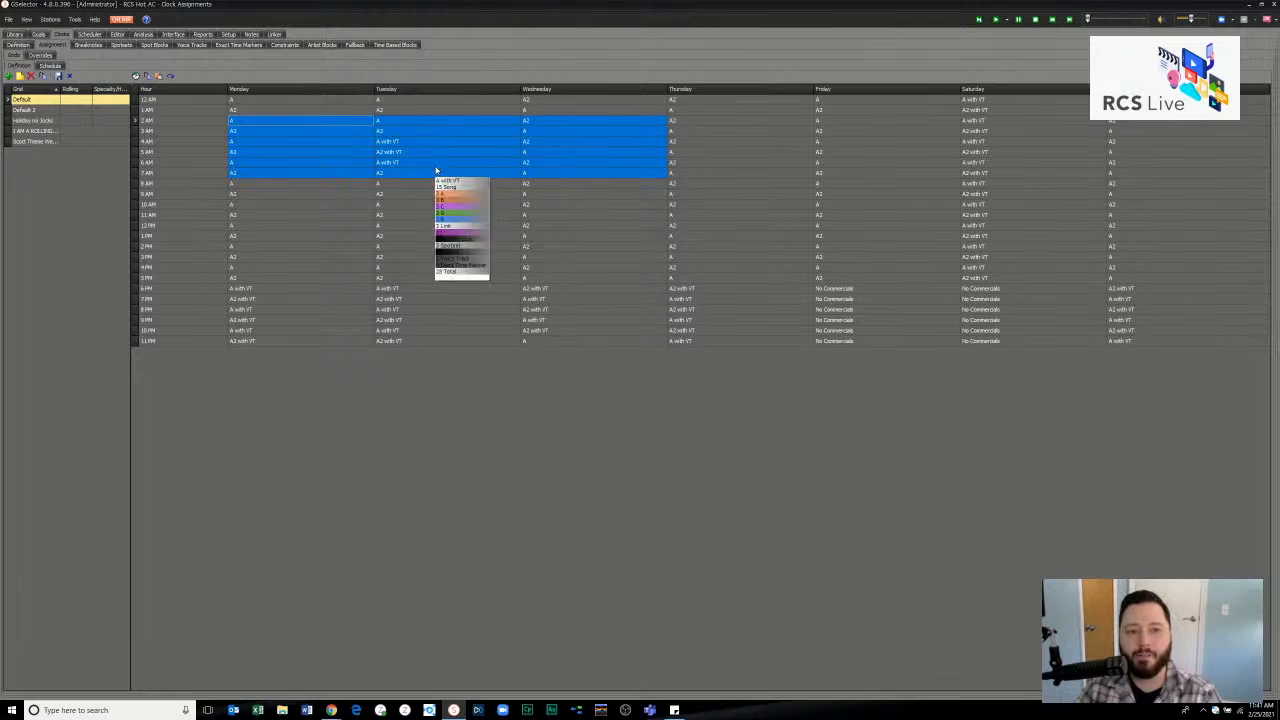
pyautogui.click(677, 215)
pyautogui.moveTo(672, 131); pyautogui.dragTo(700, 250)
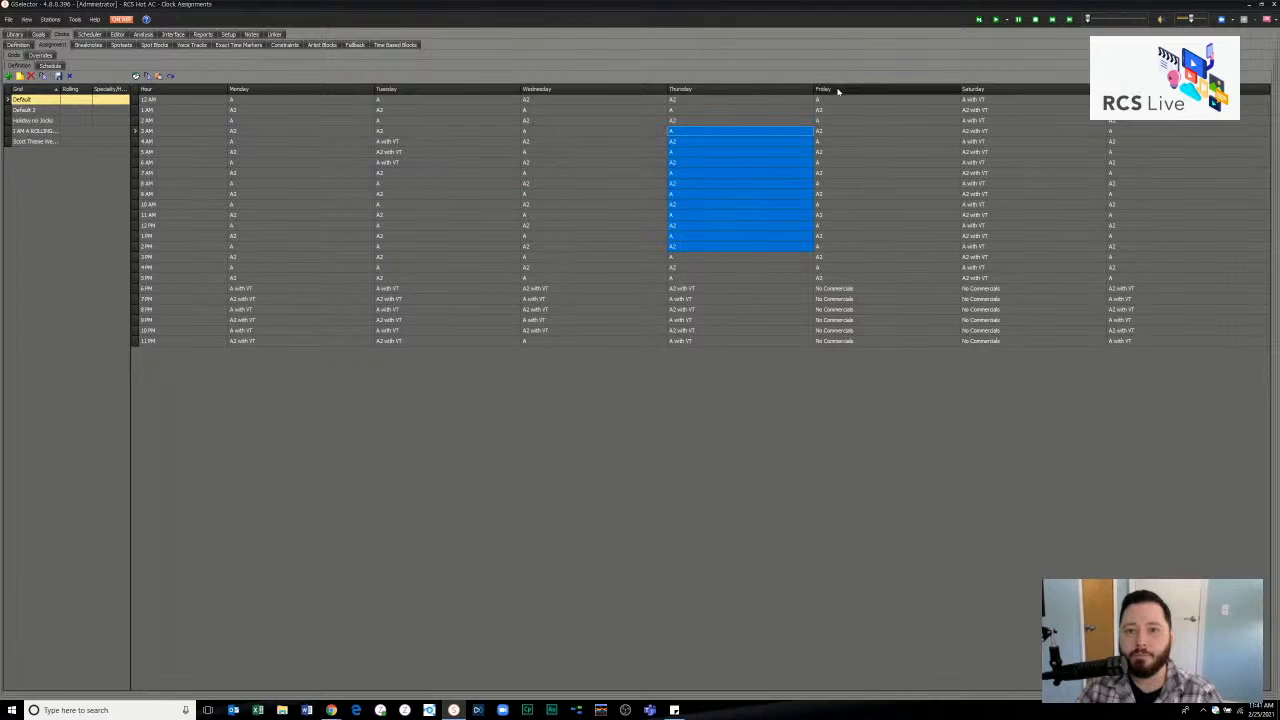
# - Review the clocks available for the whole Friday column without assigning one, and discard the unsaved grid changes
pyautogui.click(838, 90)
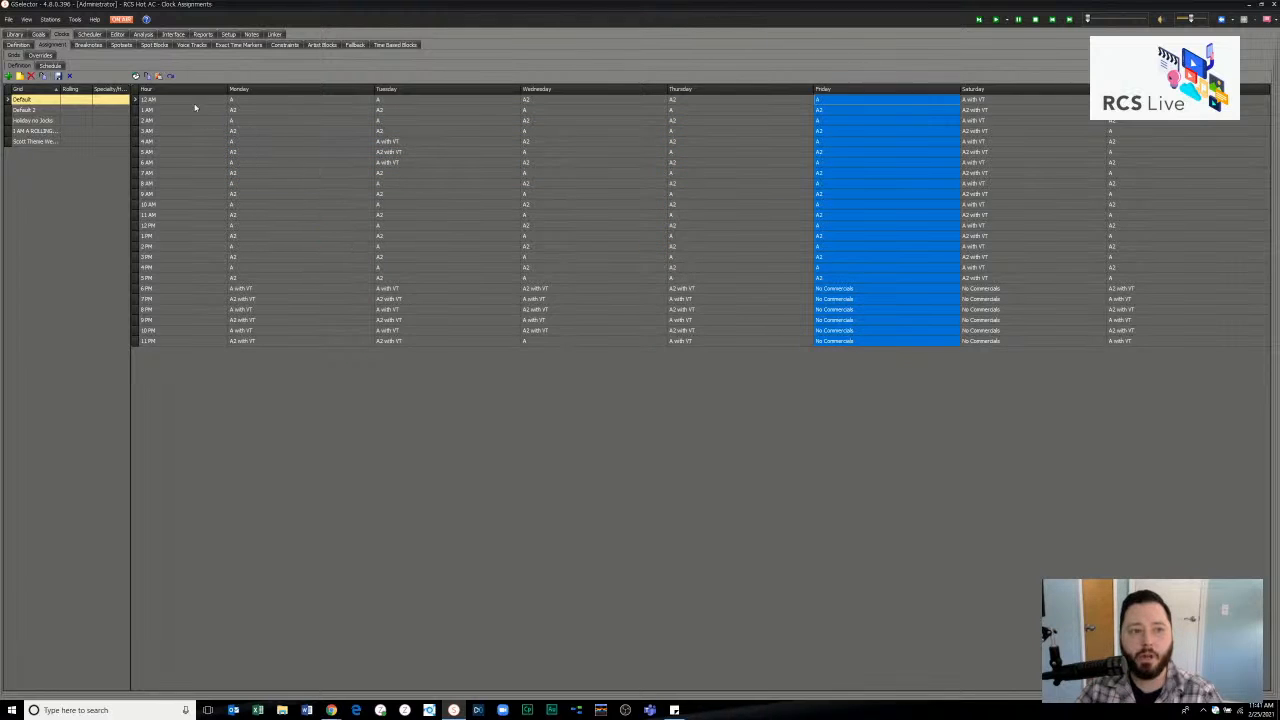
pyautogui.rightClick(855, 126)
pyautogui.click(871, 129)
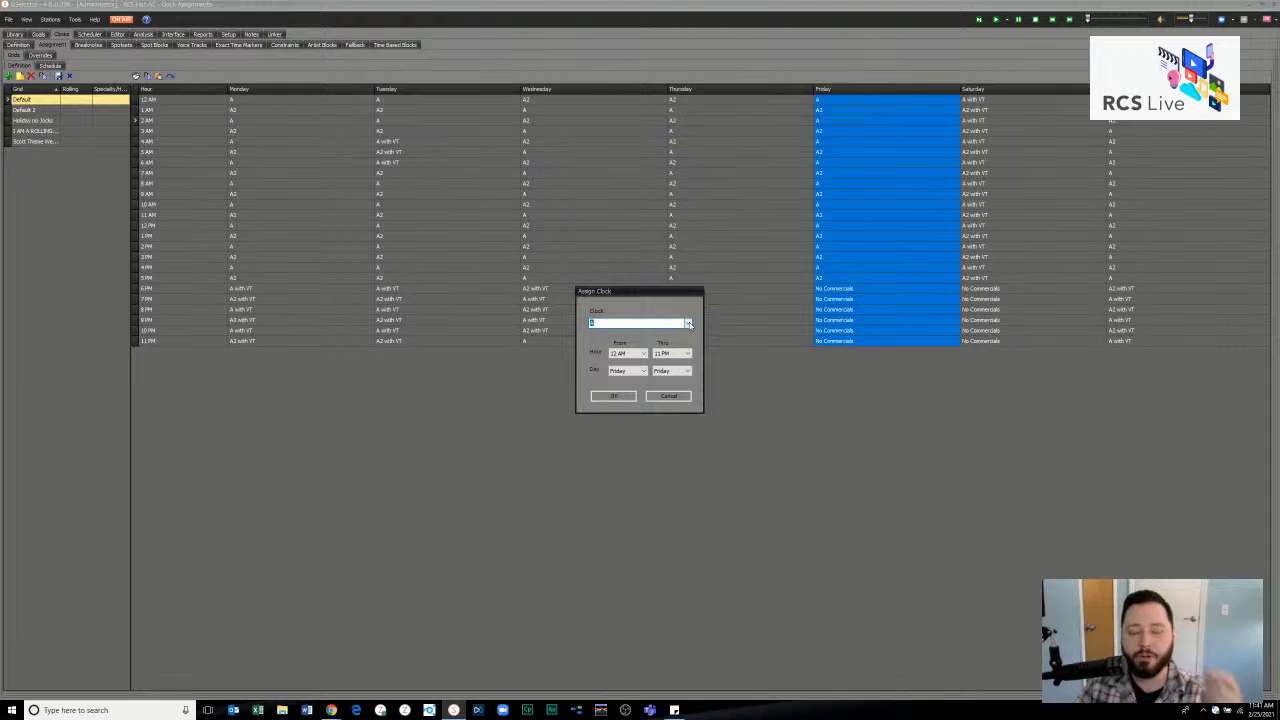
pyautogui.click(688, 324)
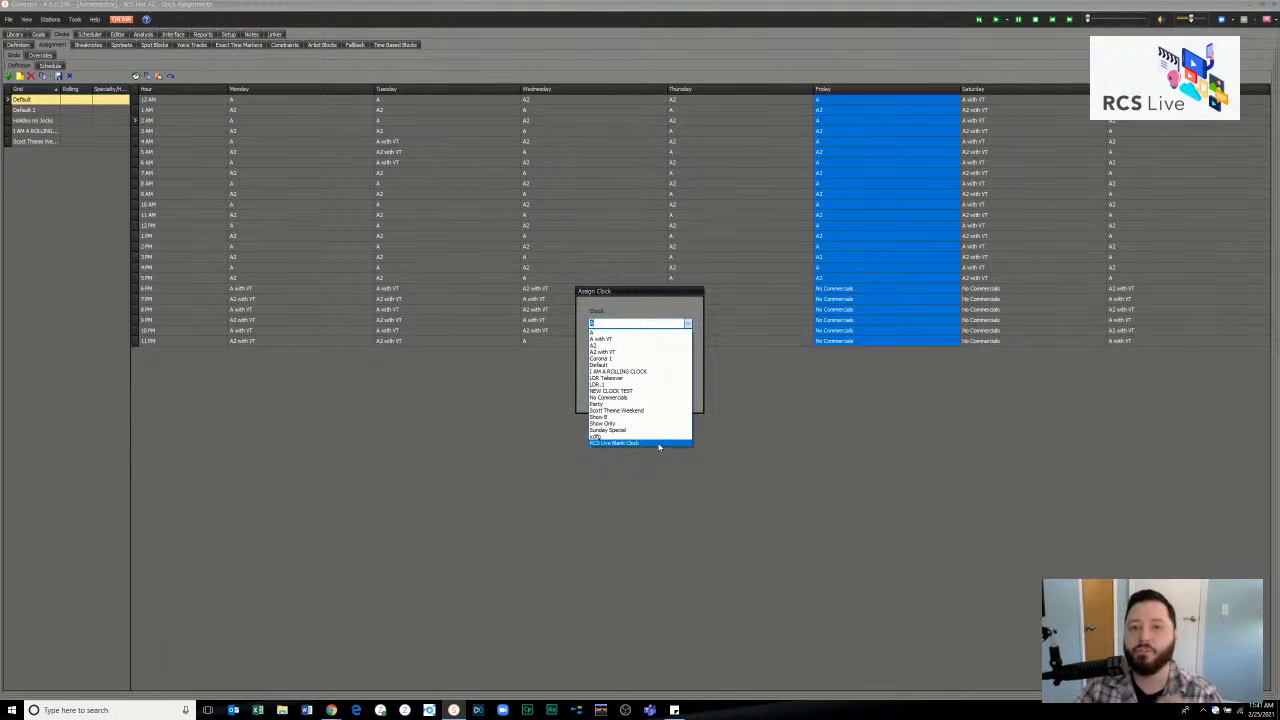
pyautogui.click(701, 355)
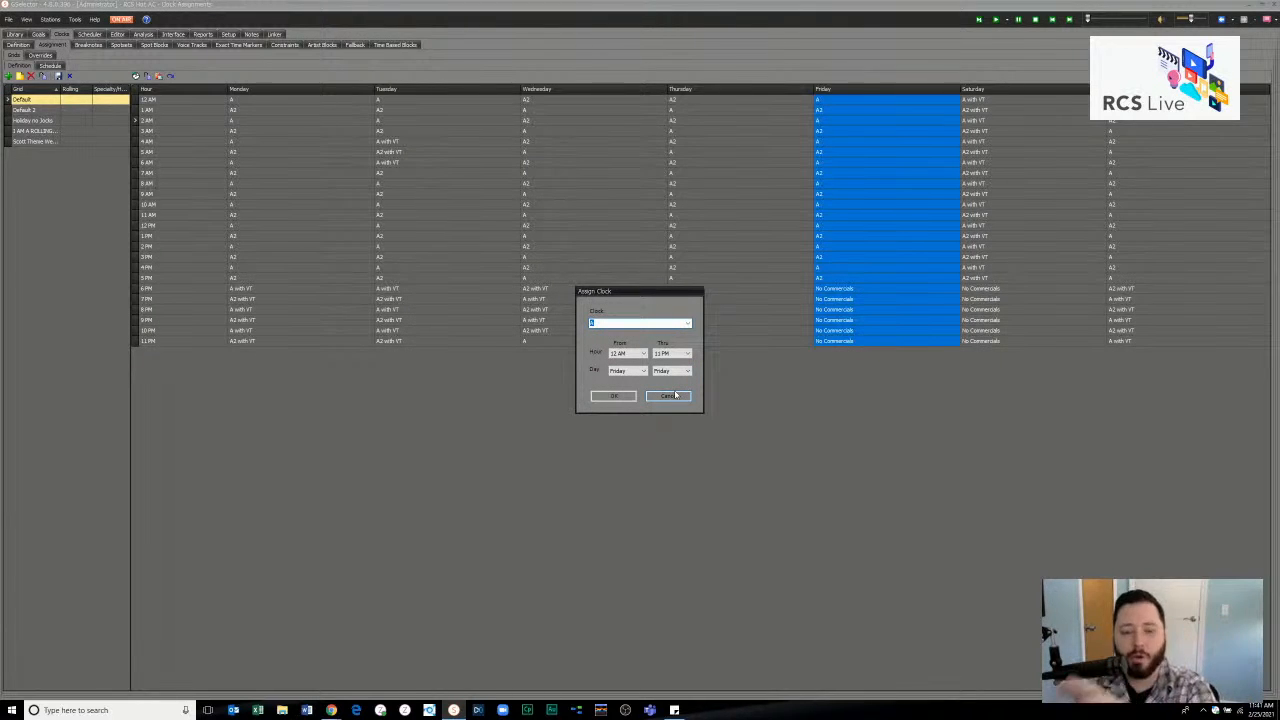
pyautogui.click(674, 397)
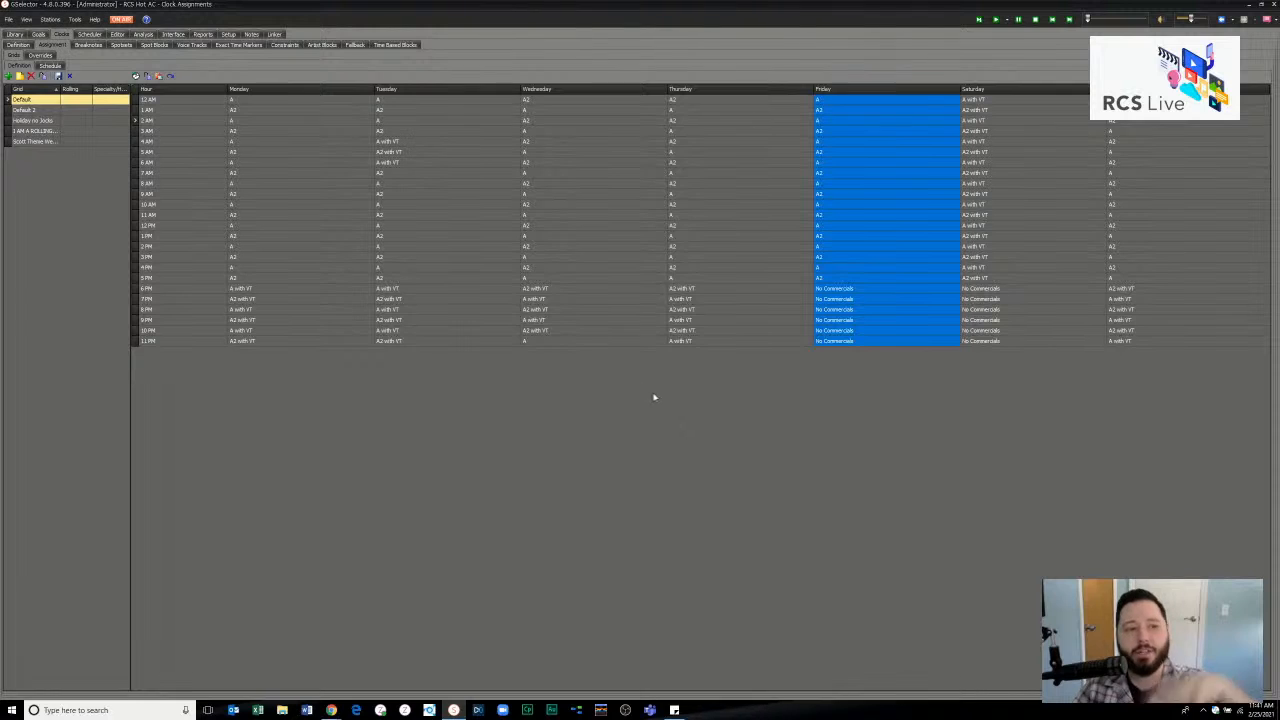
pyautogui.click(69, 77)
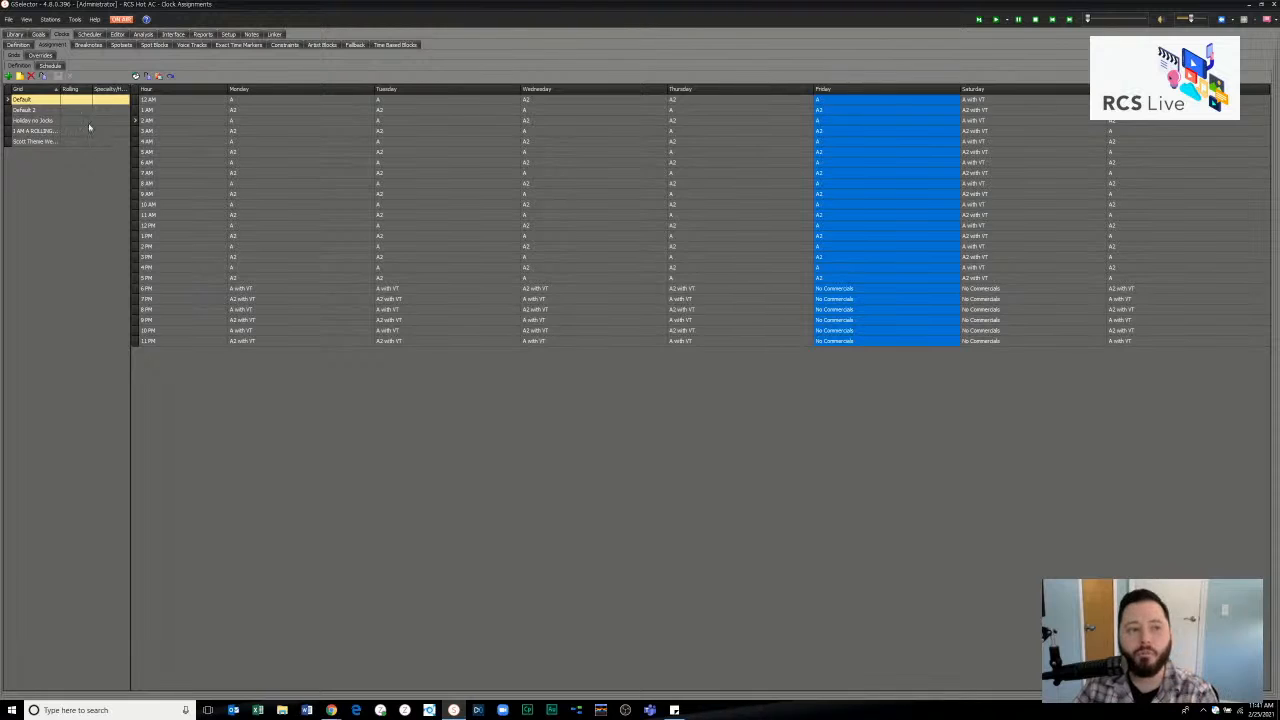
# - Try a clock override for 2/25/2021 at 11 AM with the Sunday Special clock, and cancel it
pyautogui.click(42, 57)
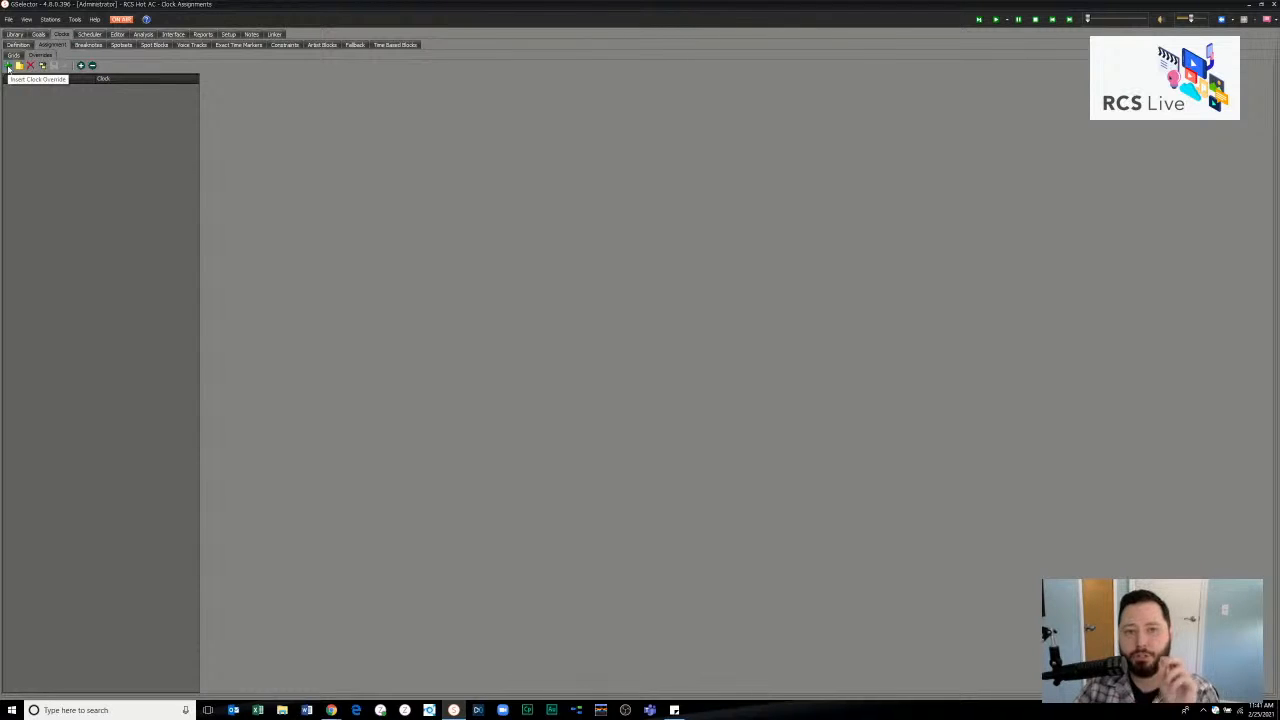
pyautogui.click(8, 66)
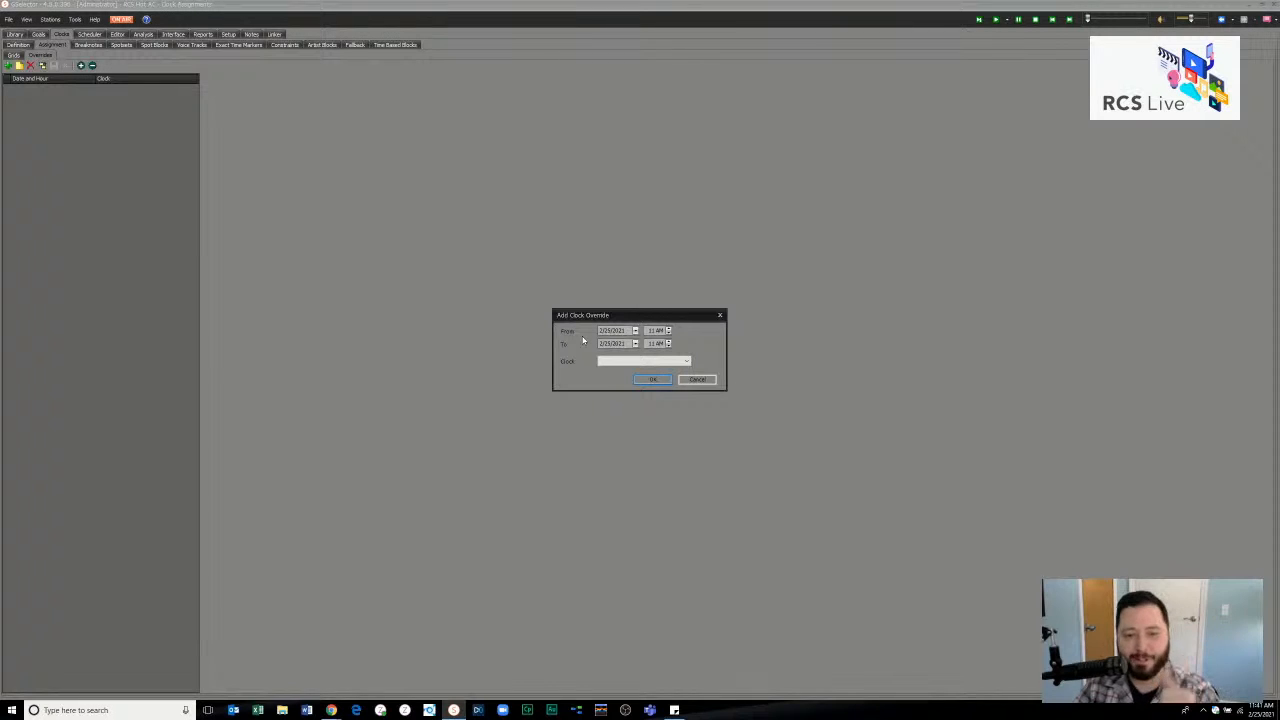
pyautogui.click(665, 361)
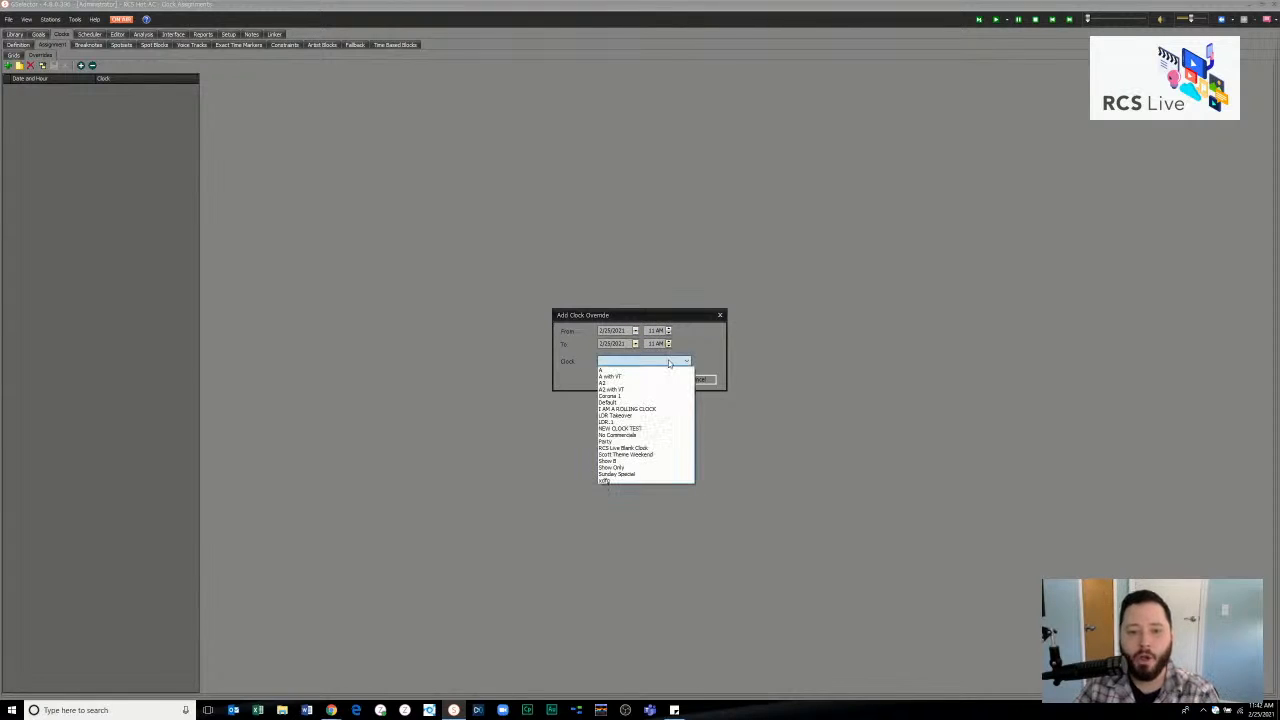
pyautogui.click(662, 467)
pyautogui.click(672, 362)
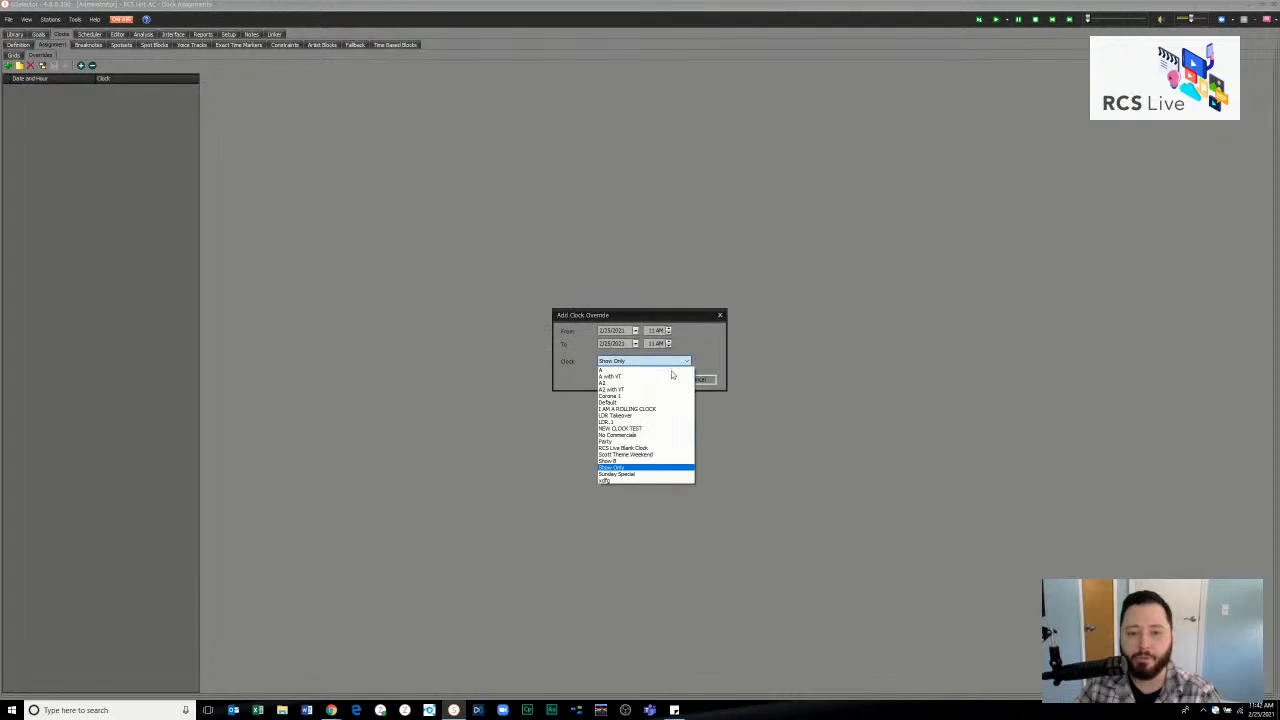
pyautogui.click(644, 473)
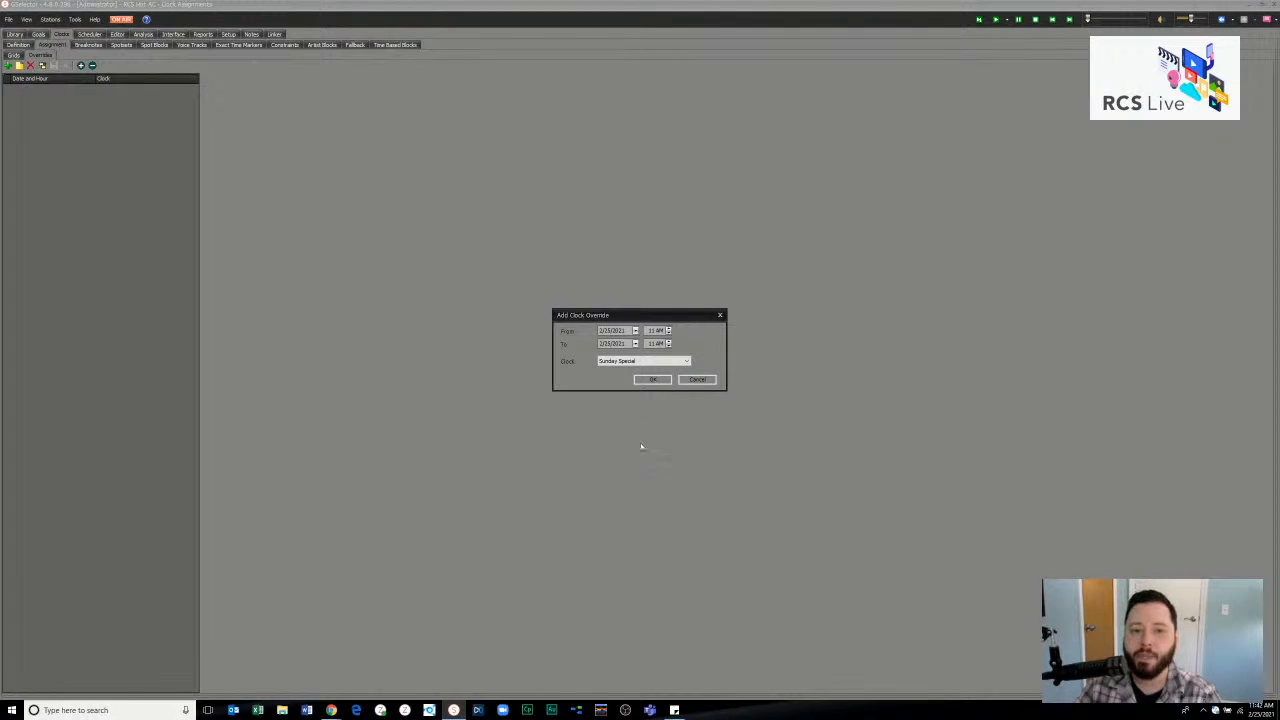
pyautogui.click(698, 380)
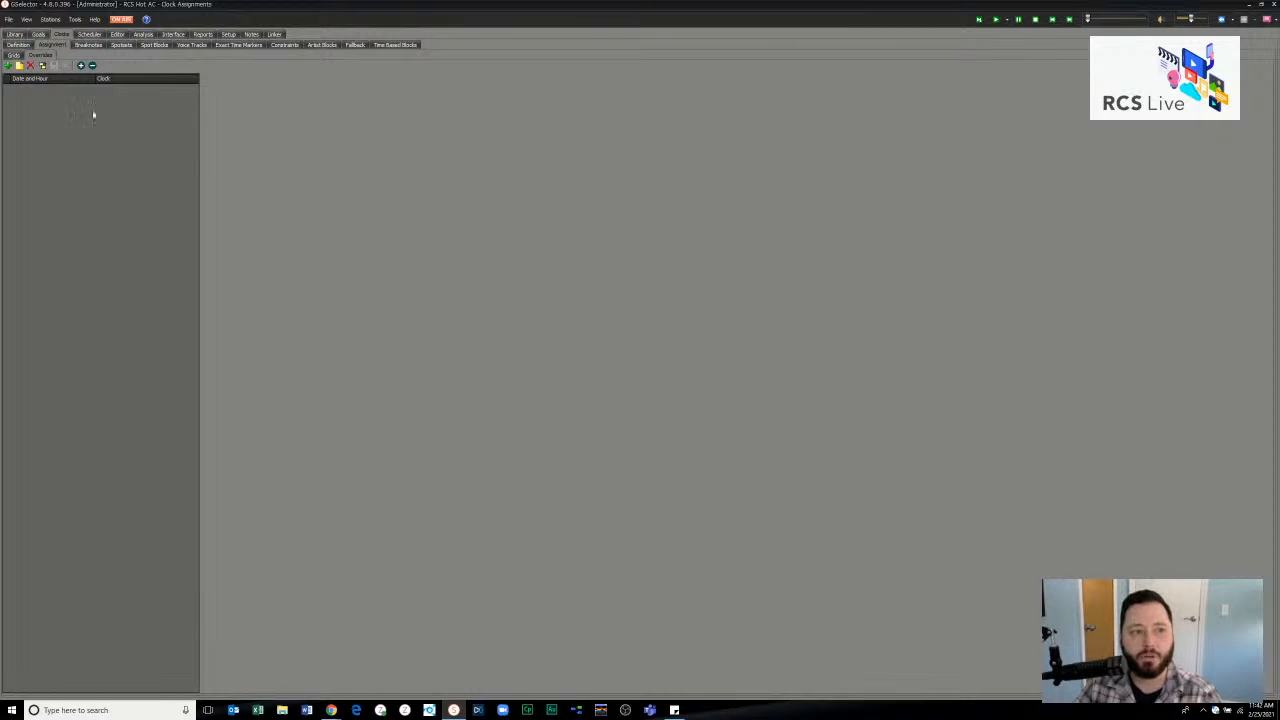
# - Extend the grid schedule's default rotation to 31 days using the Default grid, and leave for the scheduled dates without saving
pyautogui.click(15, 55)
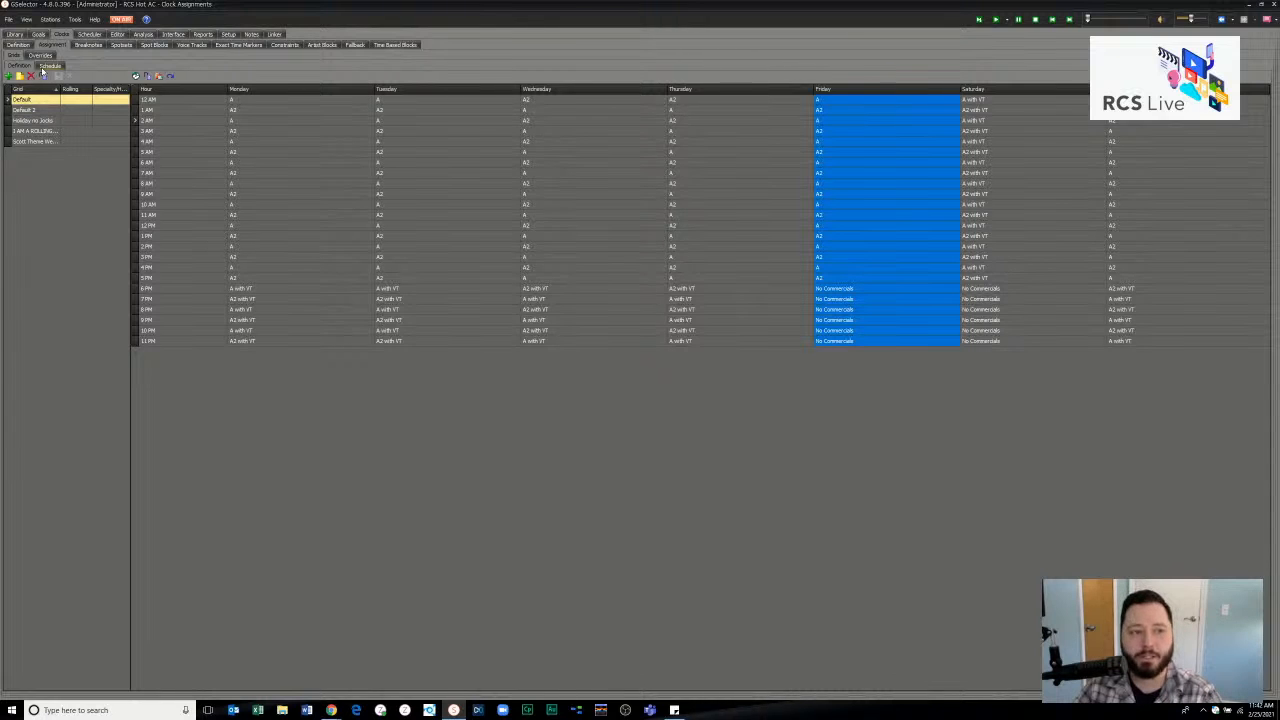
pyautogui.click(43, 67)
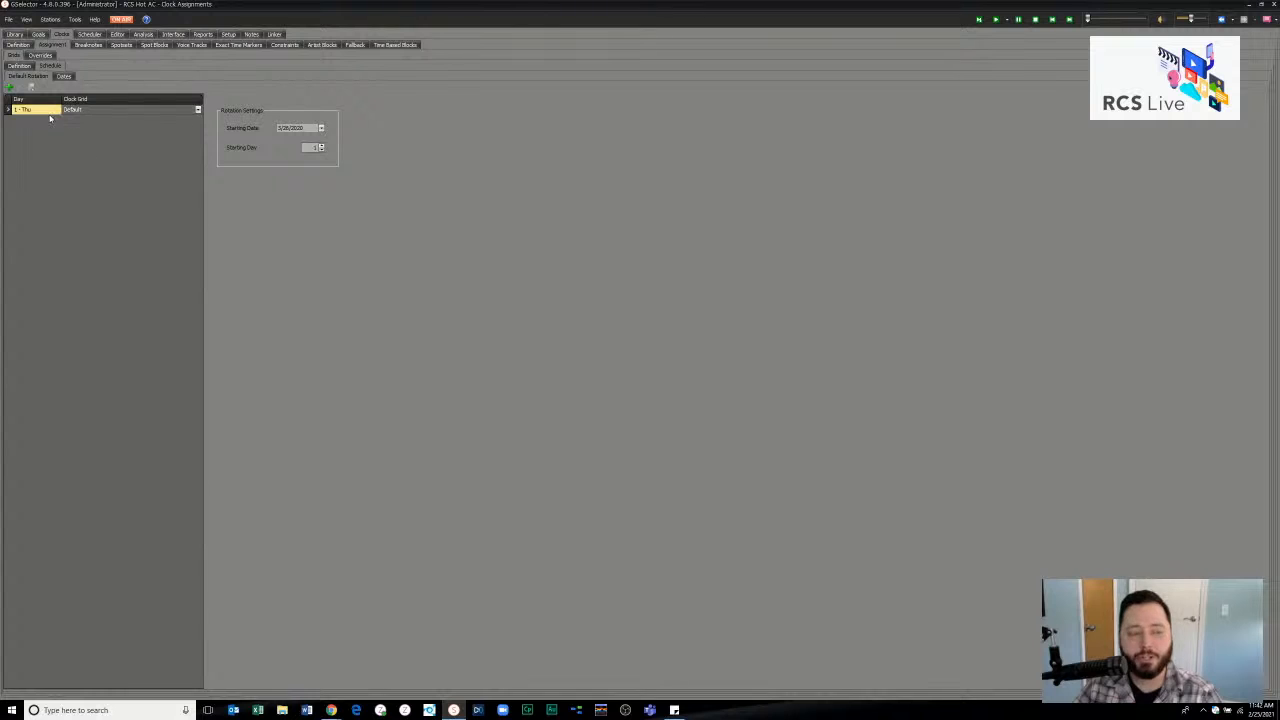
pyautogui.click(9, 90)
pyautogui.click(9, 90)
pyautogui.click(9, 90)
pyautogui.click(9, 90)
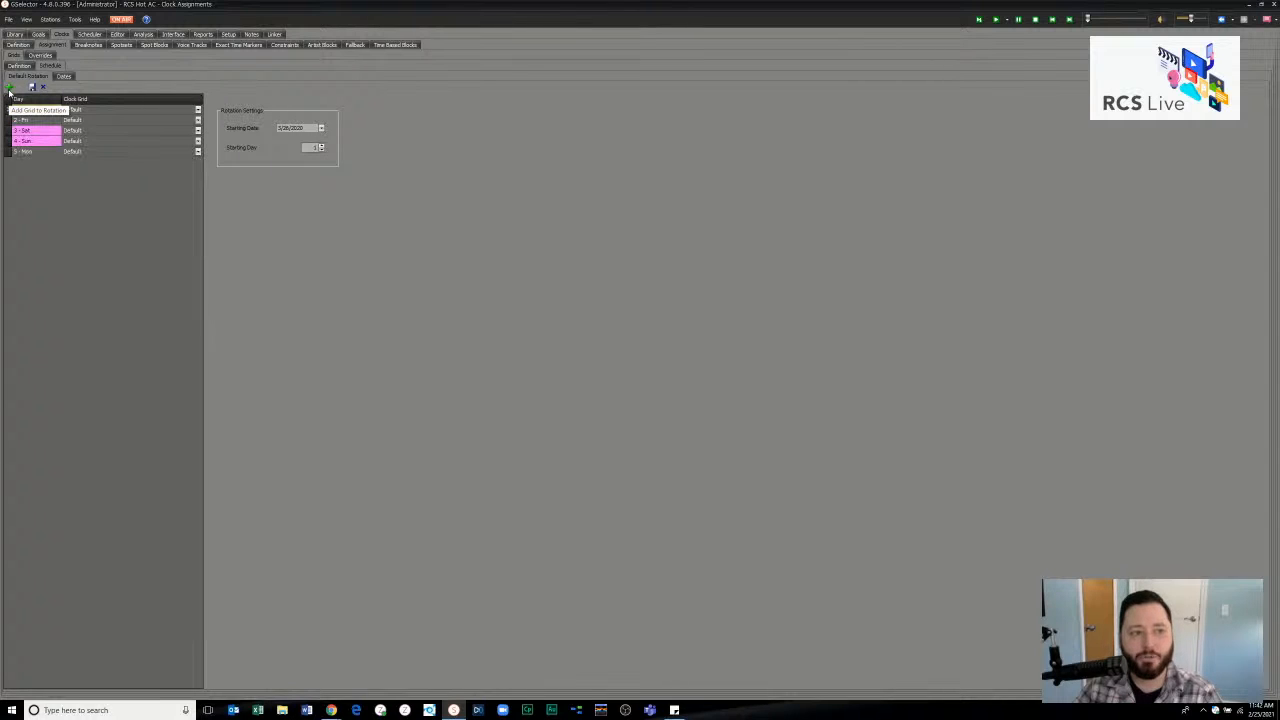
pyautogui.click(9, 90)
pyautogui.click(9, 90)
pyautogui.click(9, 90)
pyautogui.click(9, 90)
pyautogui.click(9, 90)
pyautogui.click(9, 90)
pyautogui.click(9, 90)
pyautogui.click(9, 90)
pyautogui.click(9, 90)
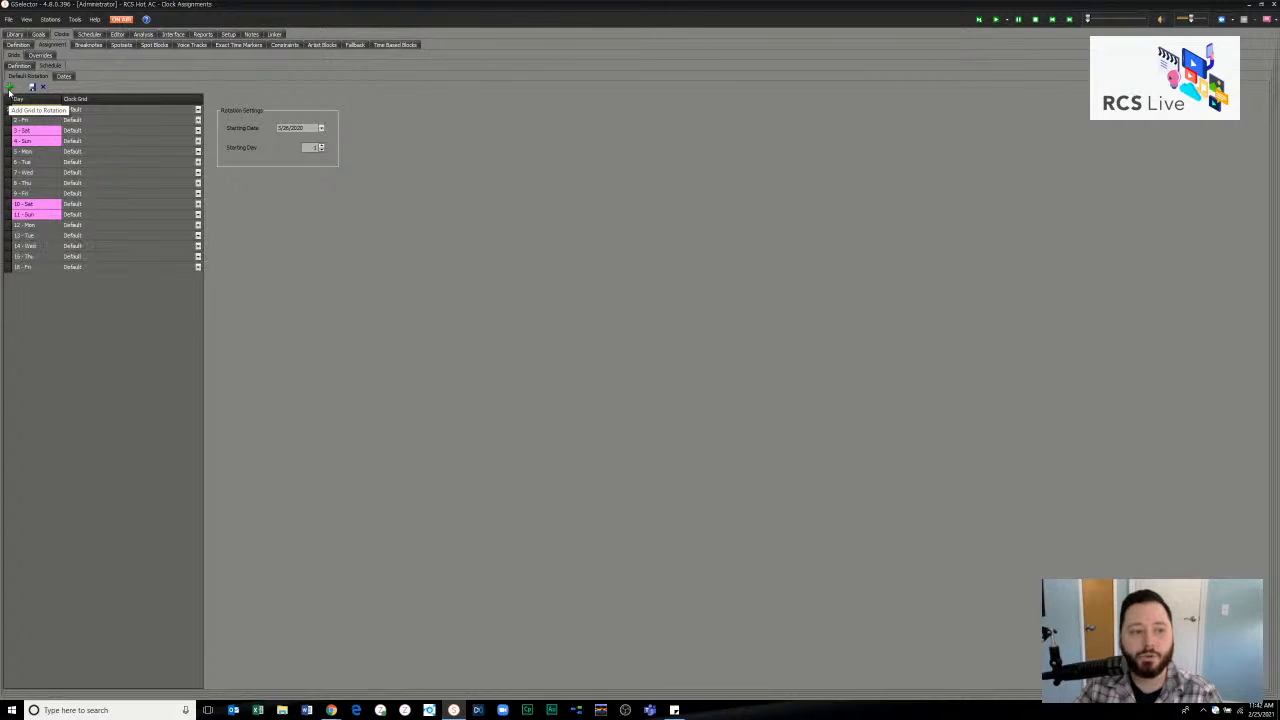
pyautogui.click(9, 90)
pyautogui.click(9, 90)
pyautogui.click(9, 90)
pyautogui.click(9, 90)
pyautogui.click(9, 90)
pyautogui.click(9, 90)
pyautogui.click(9, 90)
pyautogui.click(9, 90)
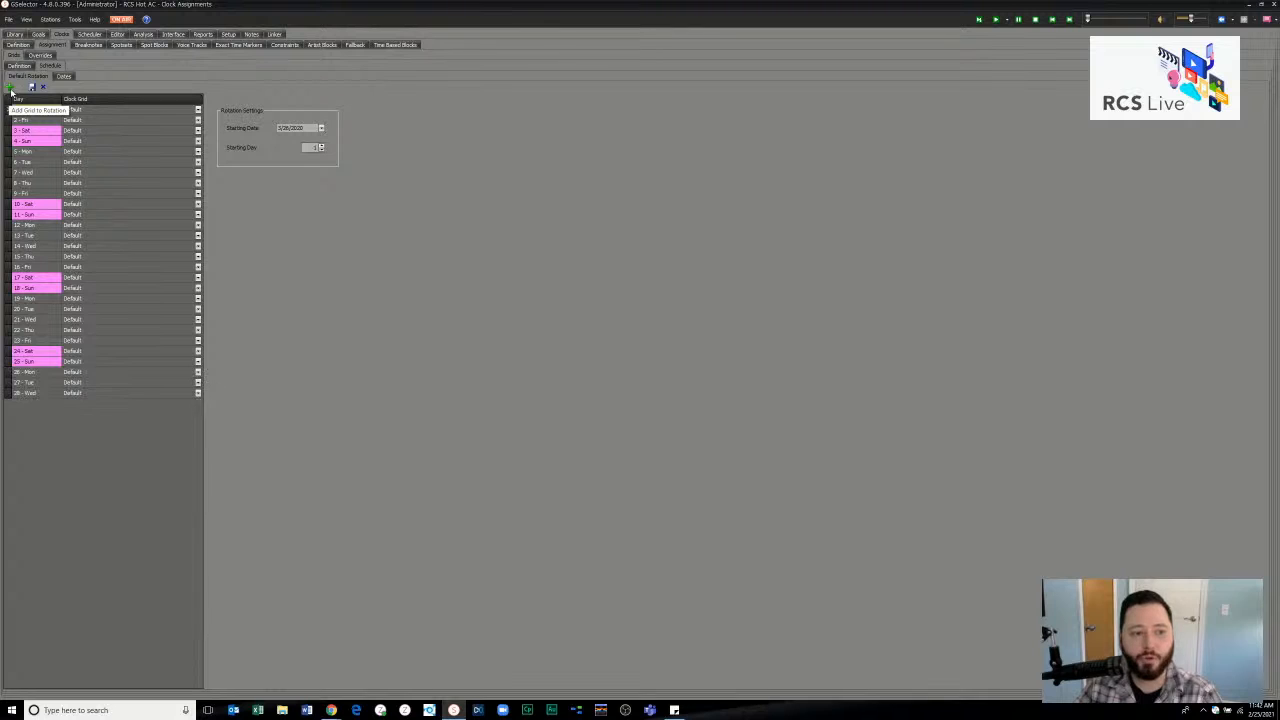
pyautogui.click(10, 91)
pyautogui.click(10, 91)
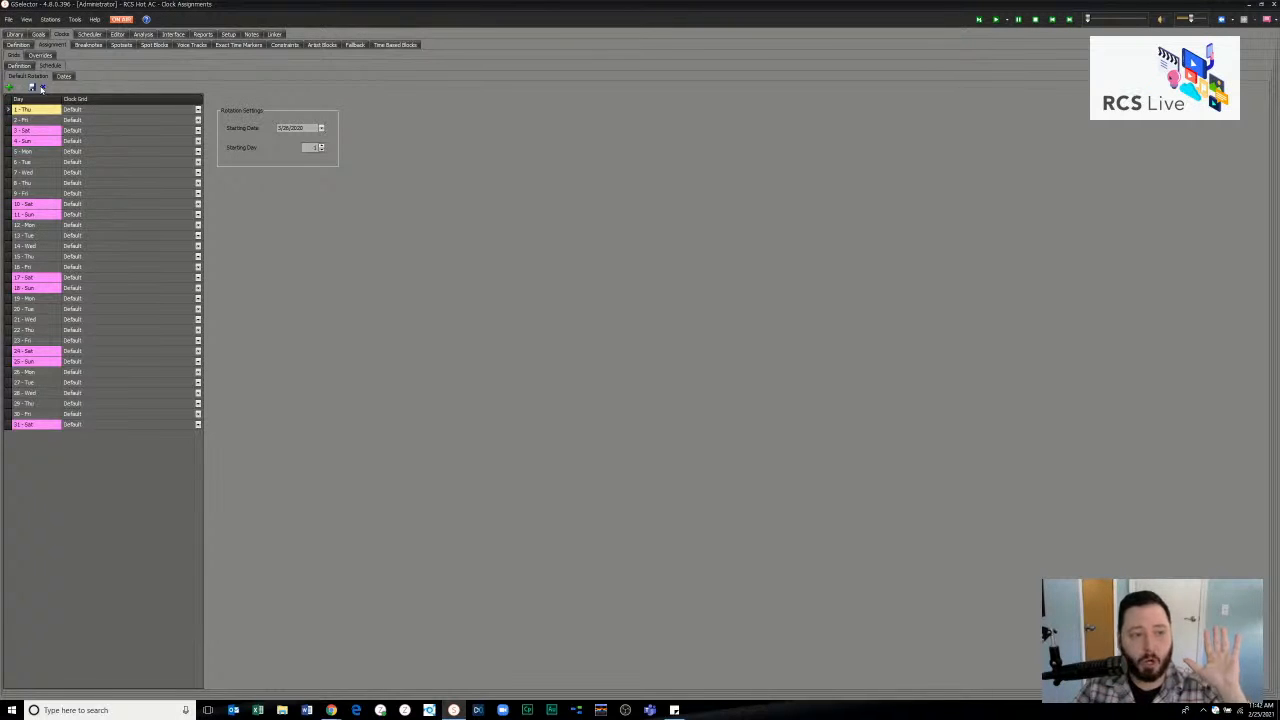
pyautogui.click(63, 77)
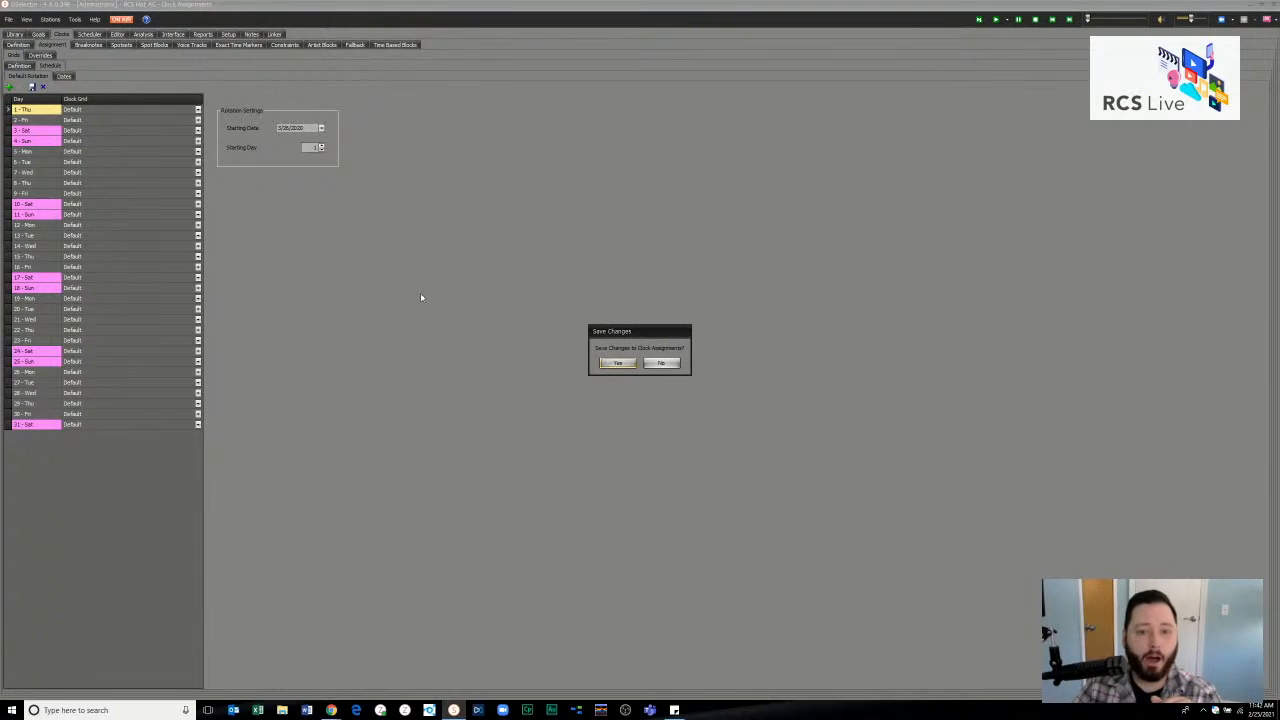
pyautogui.click(660, 365)
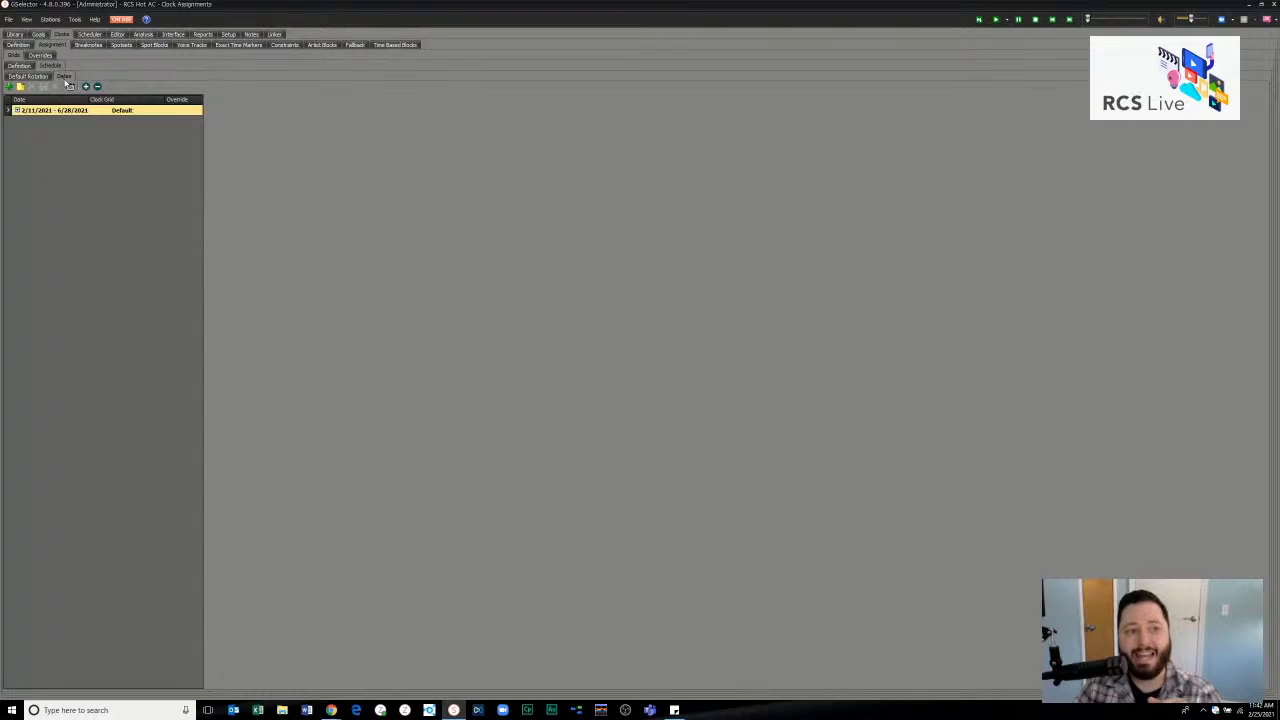
# - Schedule the Holiday no Jocks grid for the dates 2/26/2021 to 2/28/2021
pyautogui.click(16, 110)
pyautogui.click(16, 110)
pyautogui.click(9, 87)
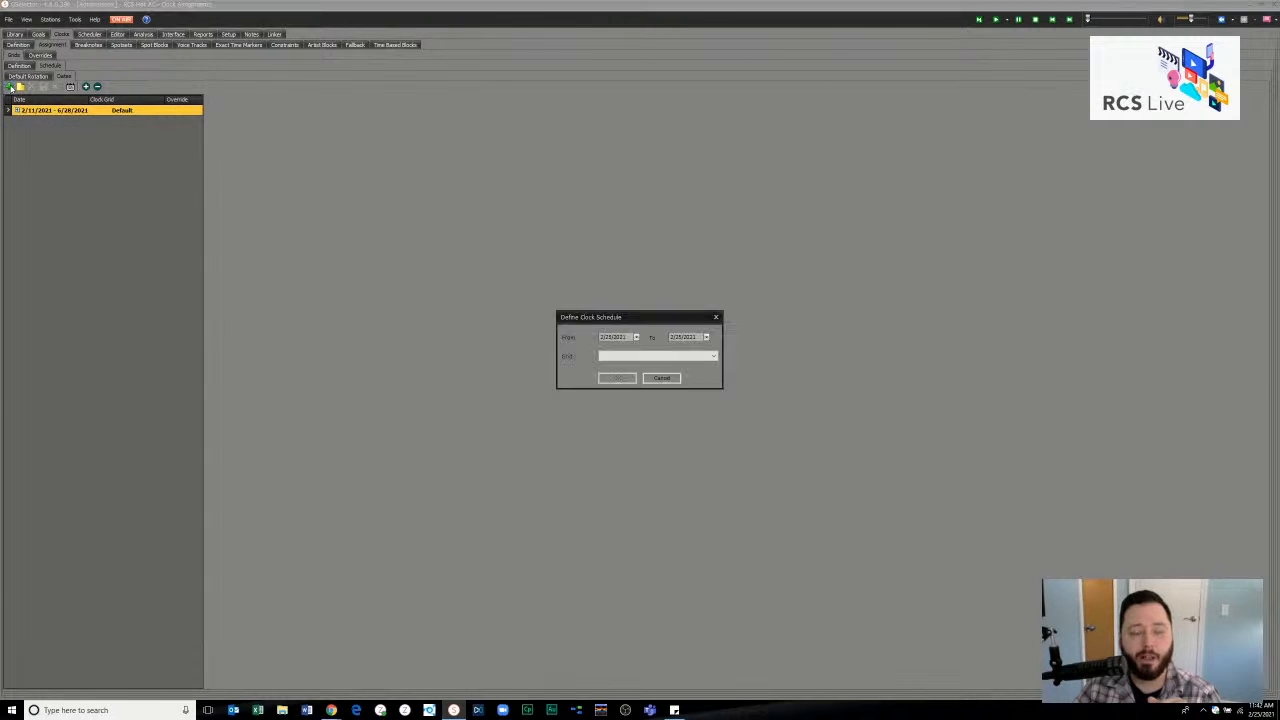
pyautogui.click(636, 337)
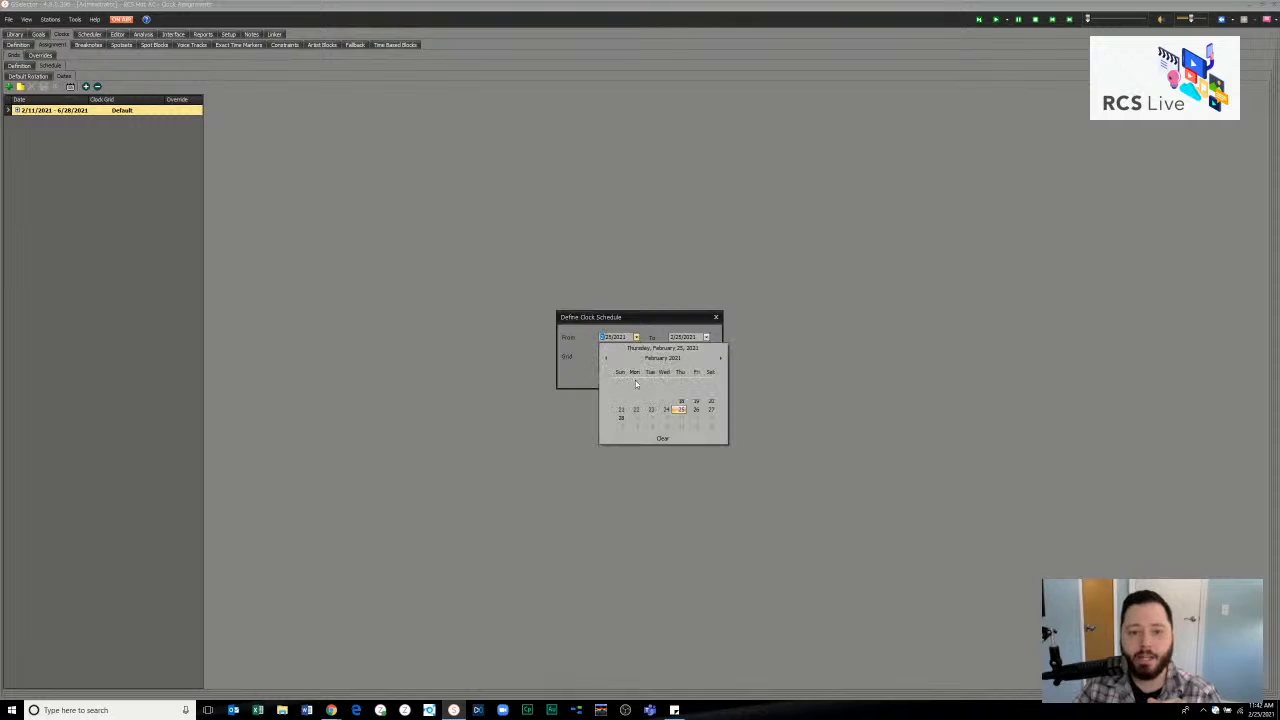
pyautogui.click(696, 411)
pyautogui.click(706, 337)
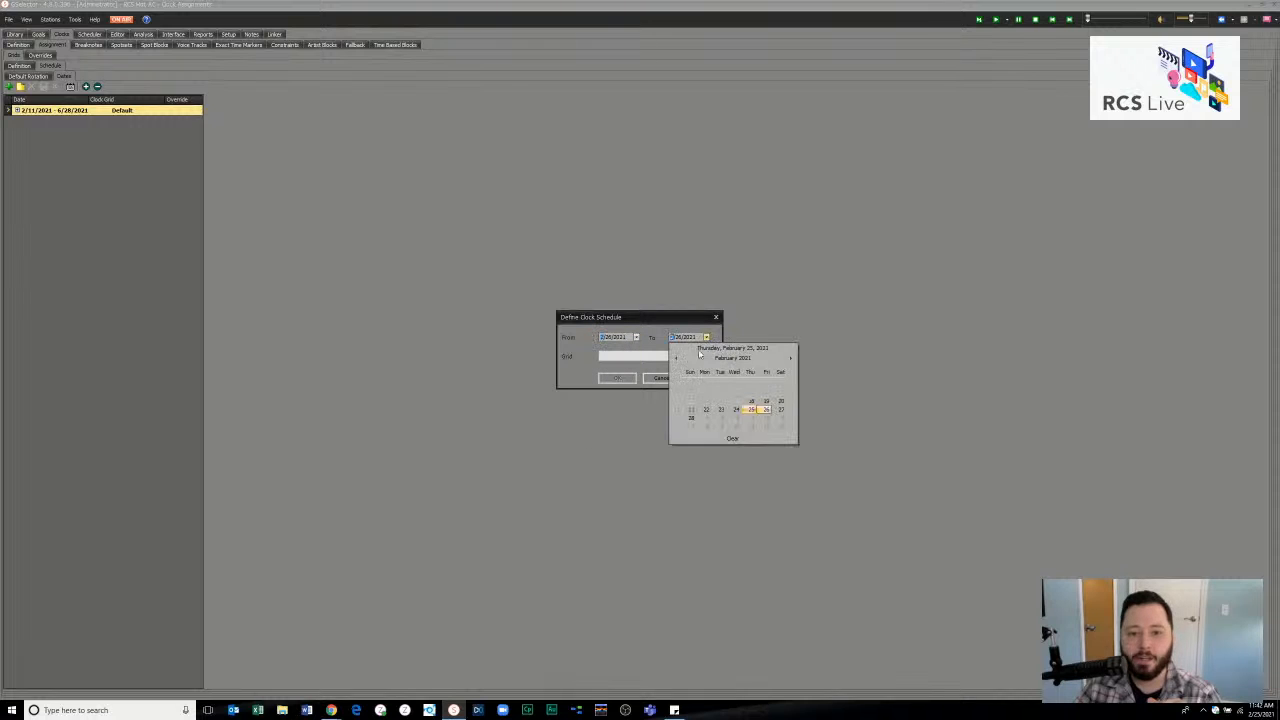
pyautogui.click(690, 423)
pyautogui.click(650, 357)
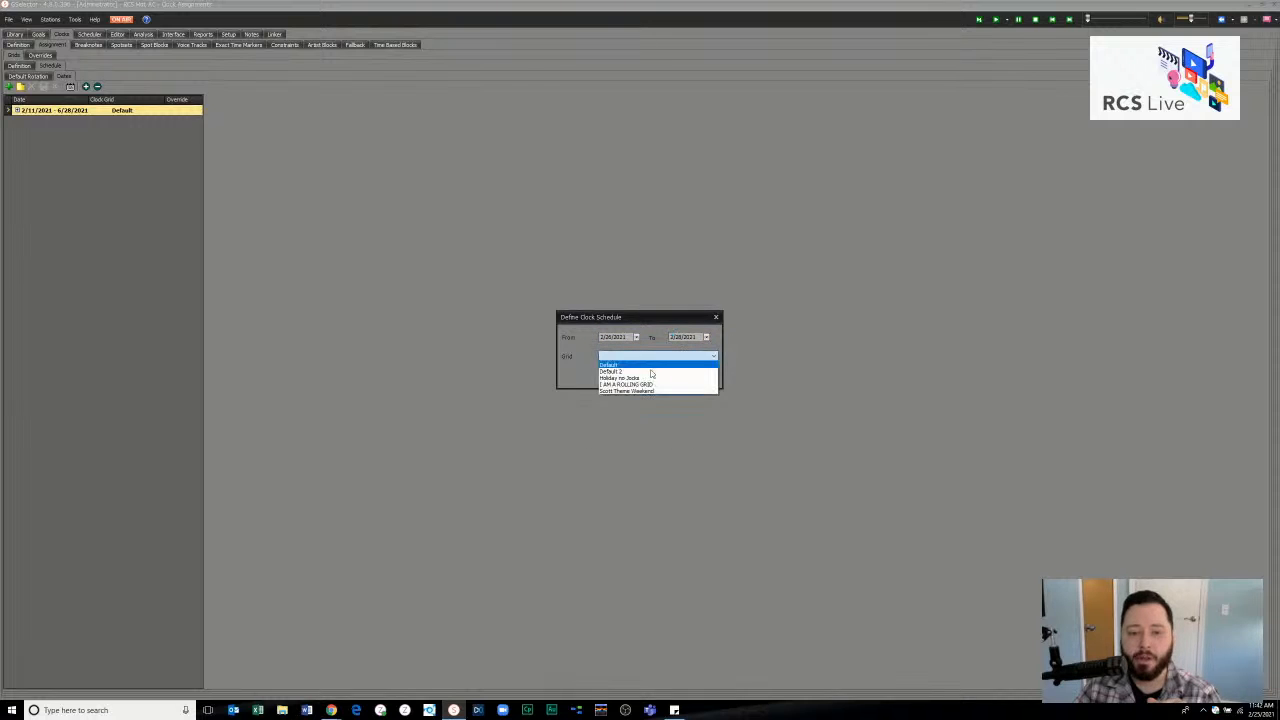
pyautogui.click(627, 377)
pyautogui.click(620, 379)
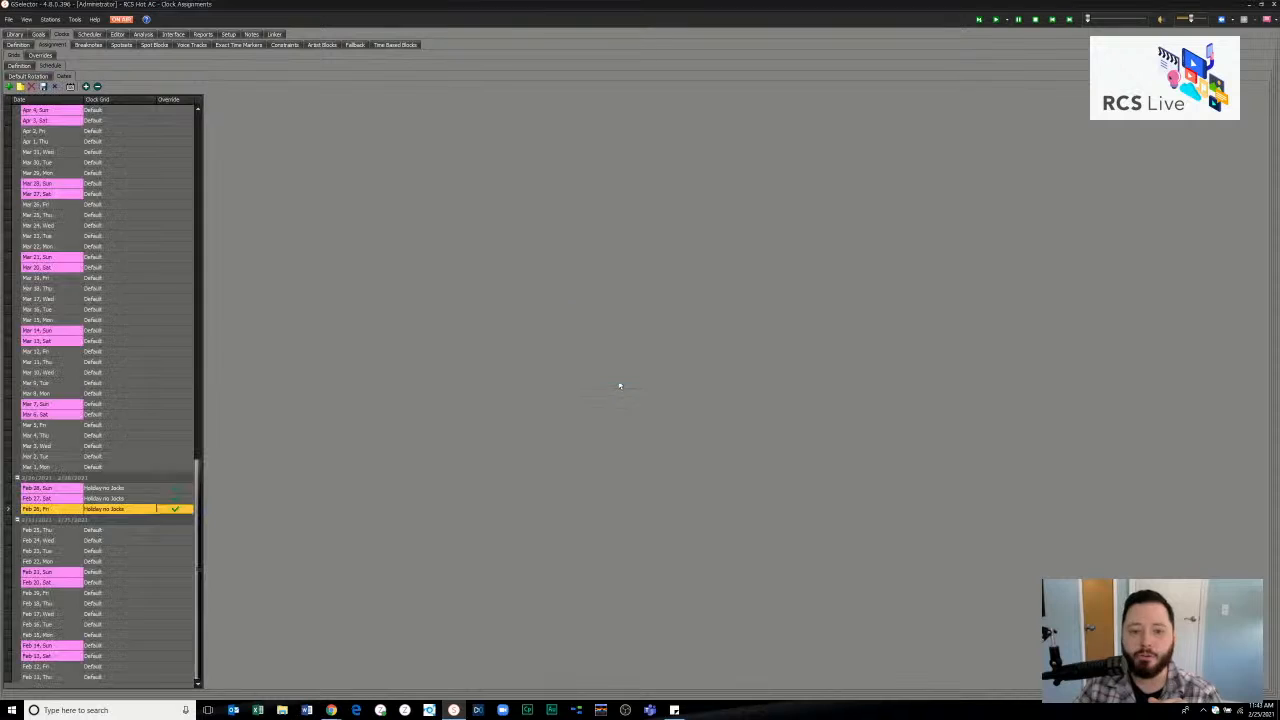
# - Check the grid entries for February 27 and March 5, and discard the unsaved date schedule changes
pyautogui.click(127, 583)
pyautogui.click(121, 499)
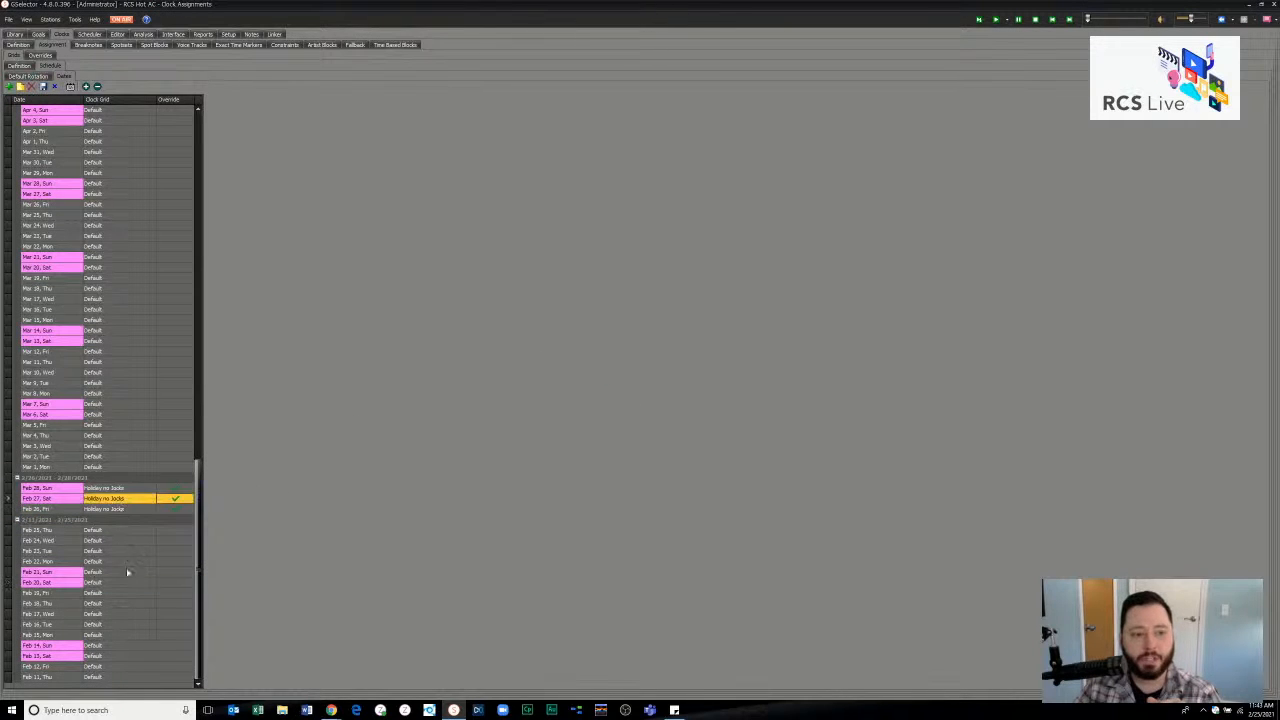
pyautogui.click(117, 425)
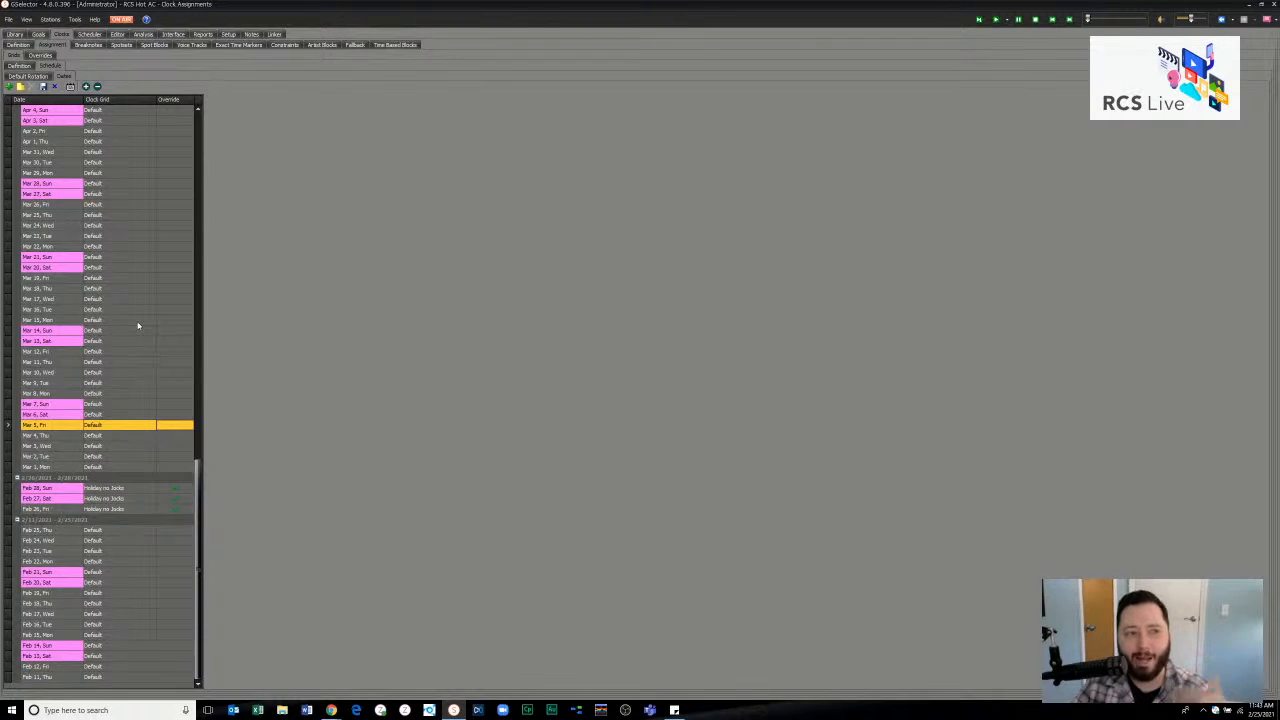
pyautogui.click(55, 87)
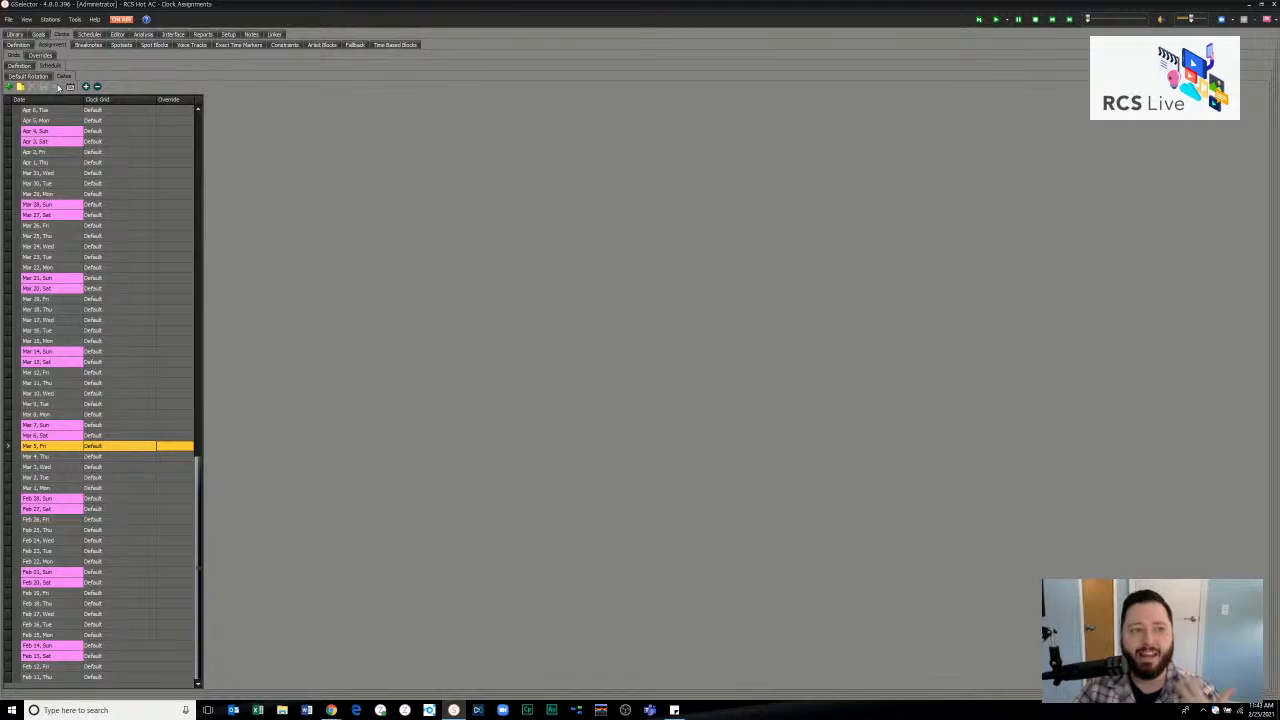
# - Review the grid schedule's default rotation, the grid definitions, the clock list, the clock overrides and the scheduled dates
pyautogui.click(43, 78)
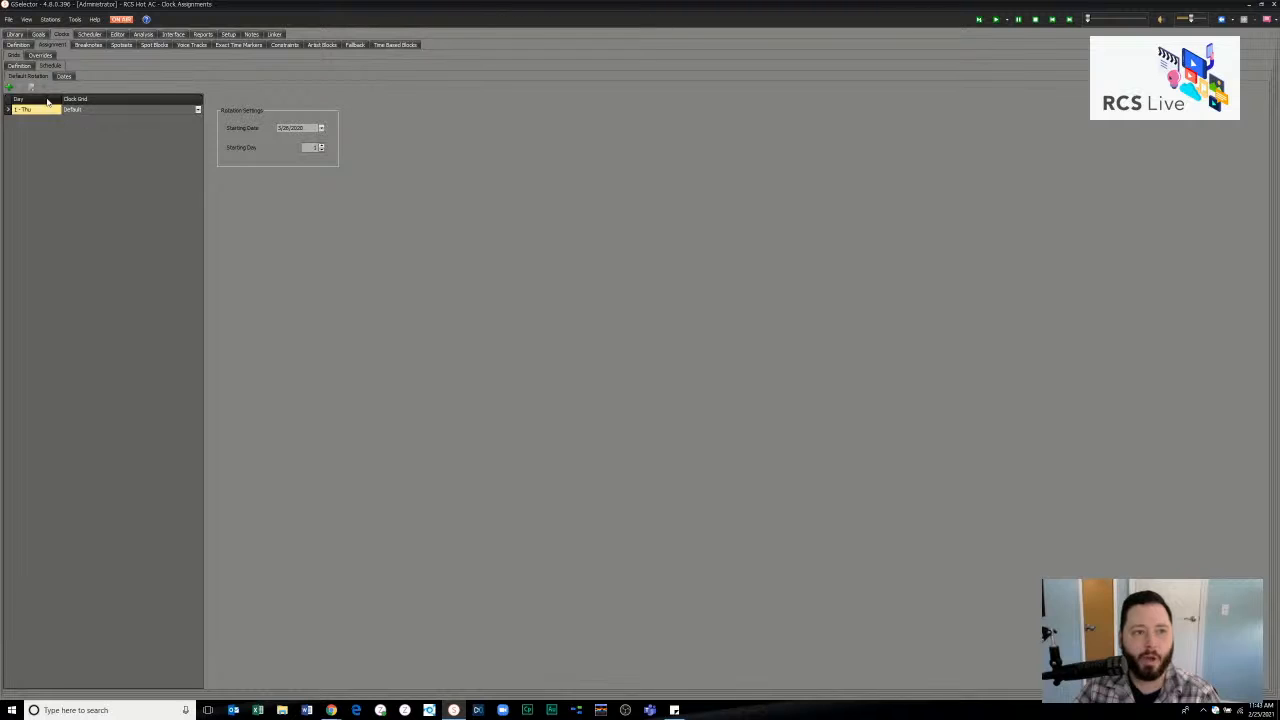
pyautogui.click(18, 65)
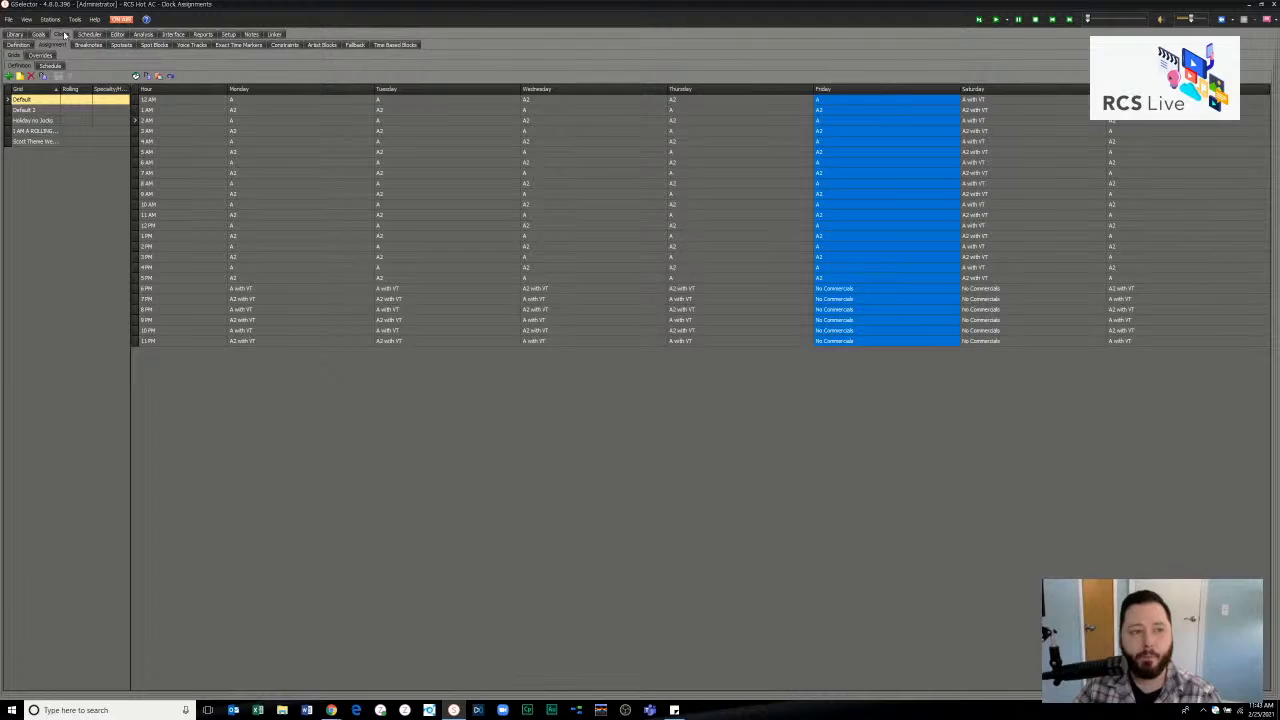
pyautogui.click(19, 45)
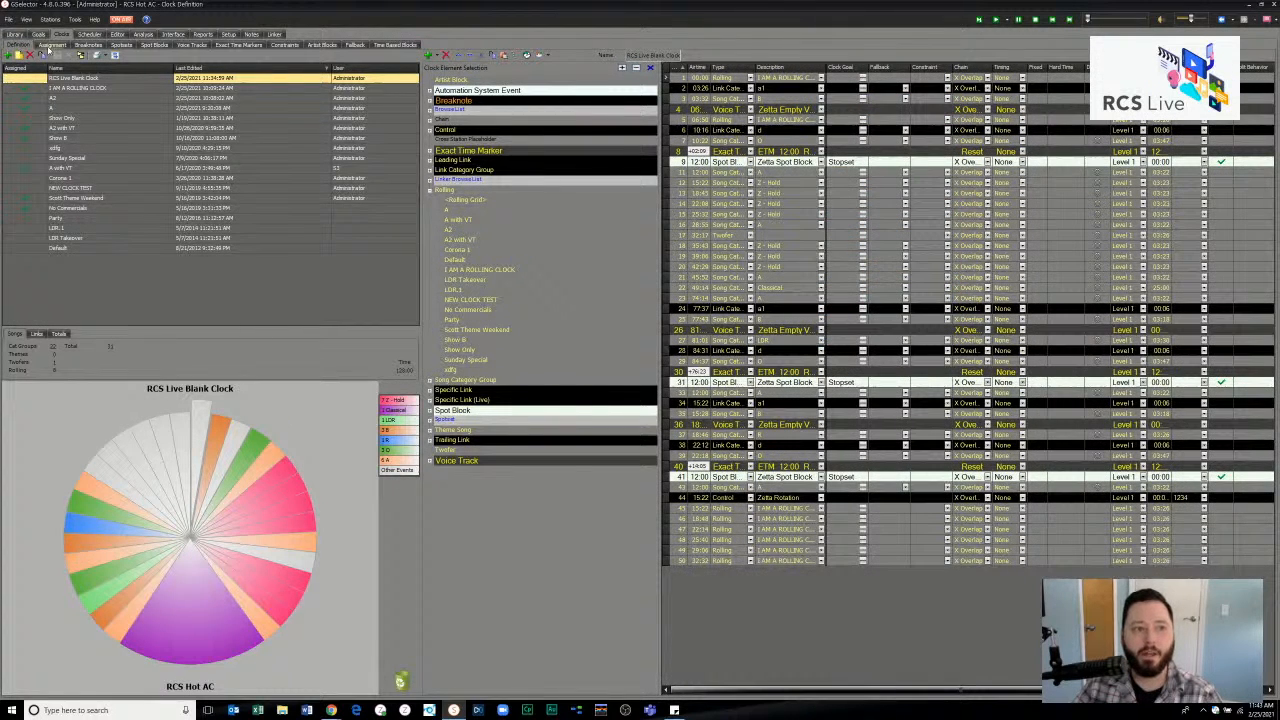
pyautogui.click(52, 46)
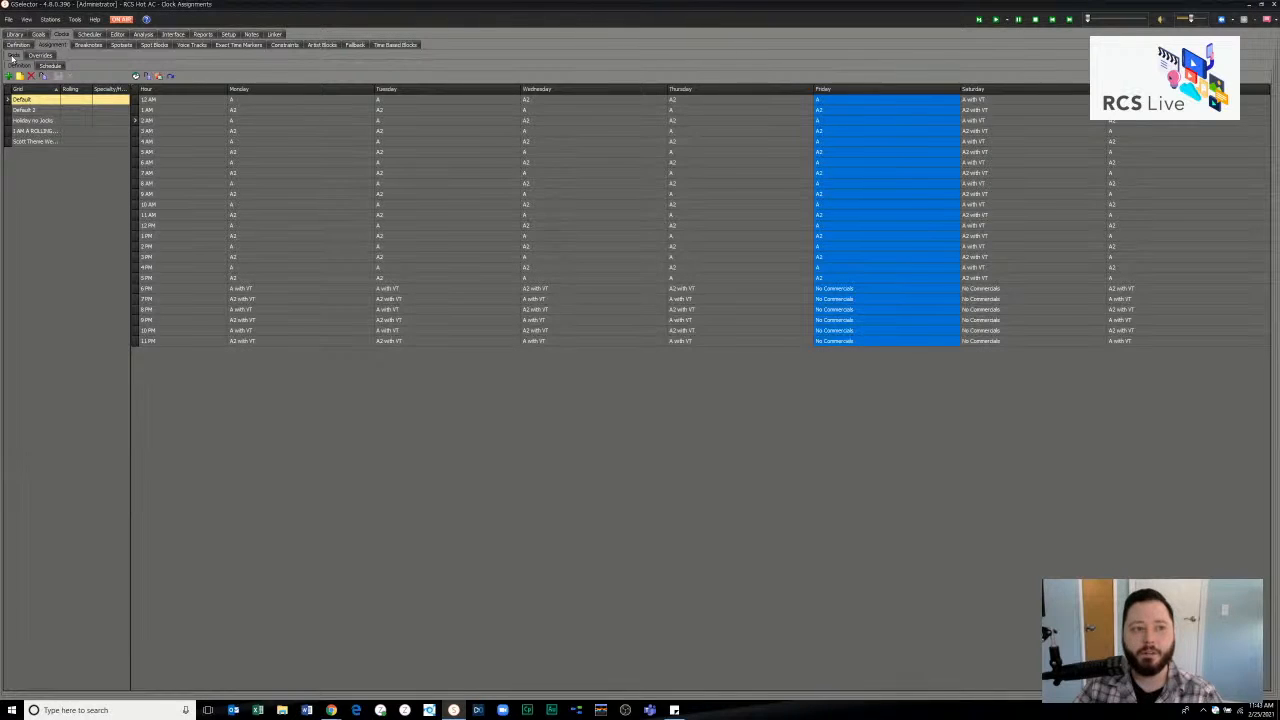
pyautogui.click(36, 56)
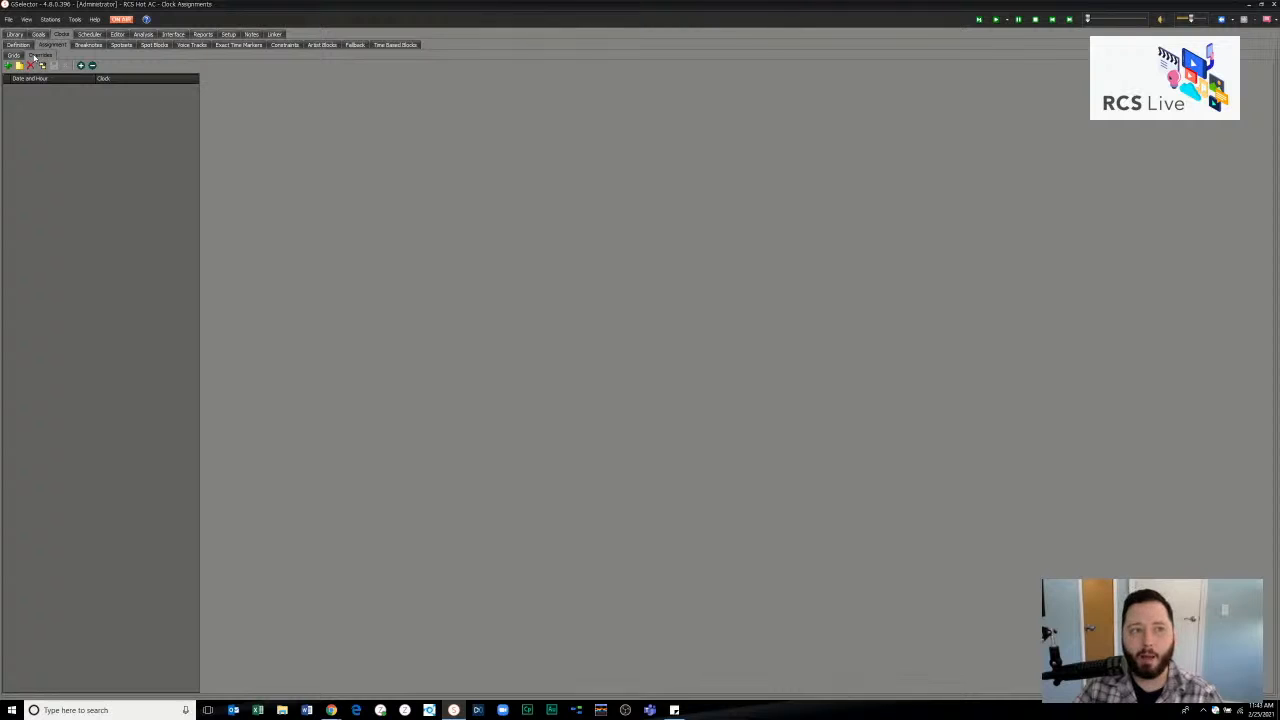
pyautogui.click(14, 55)
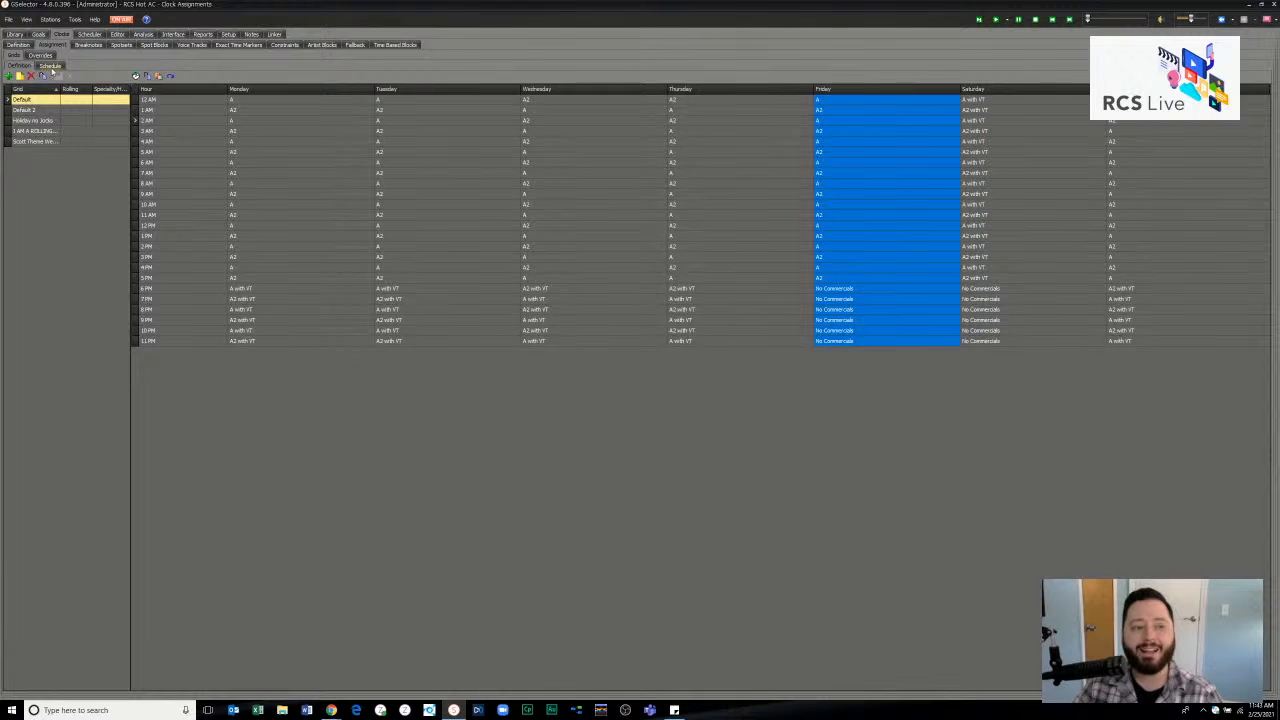
pyautogui.click(50, 66)
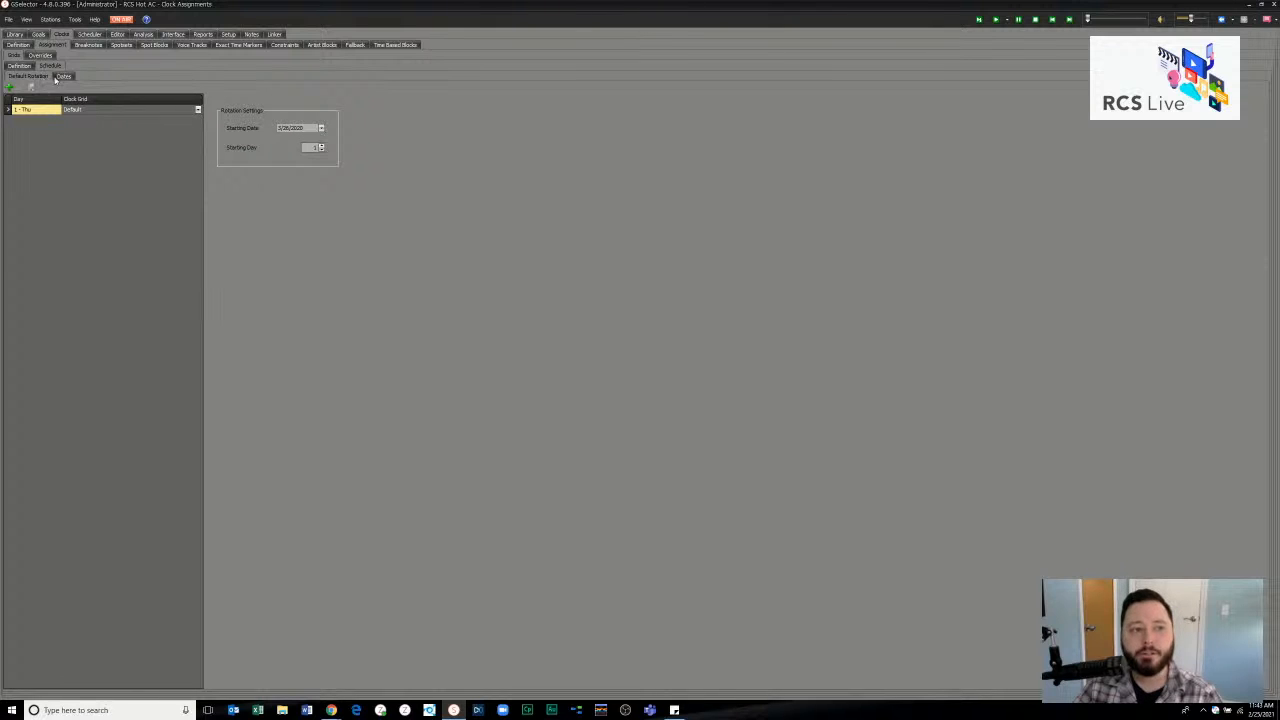
pyautogui.click(62, 77)
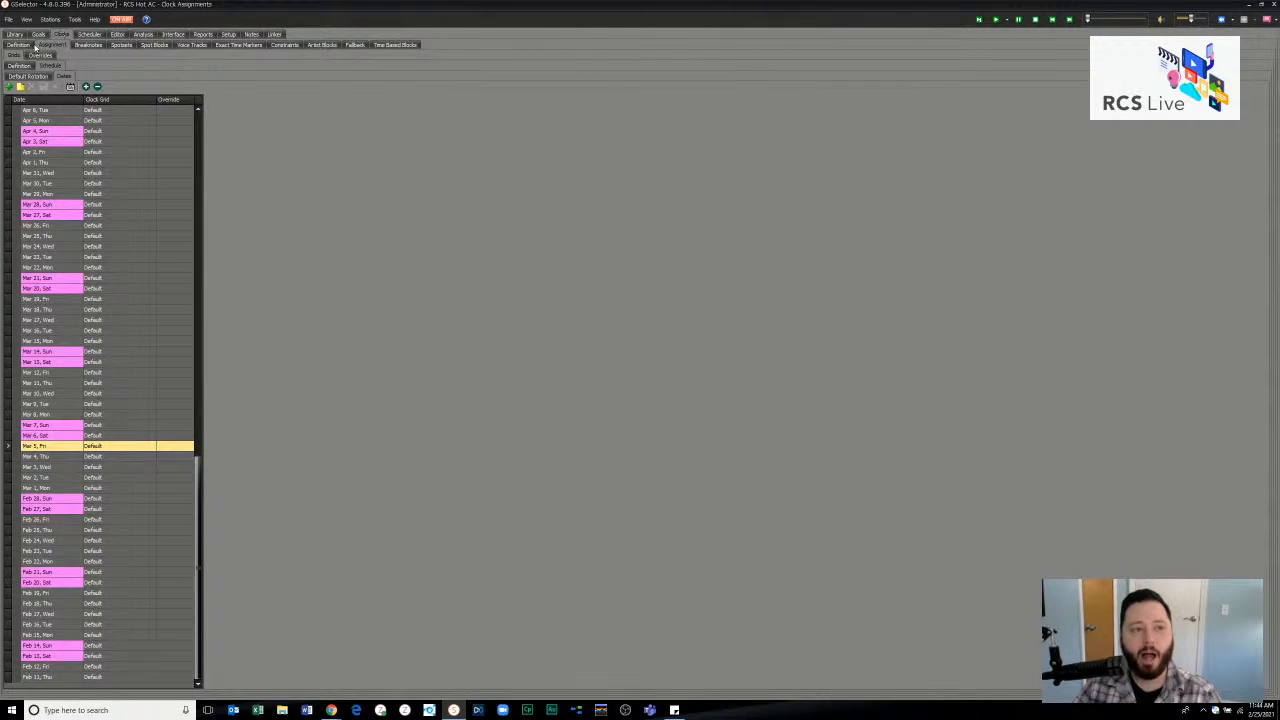
# - Go over the clock overrides, the Default grid's weekly hours, and the grid schedule's rotation and dates once more
pyautogui.click(24, 46)
pyautogui.click(45, 48)
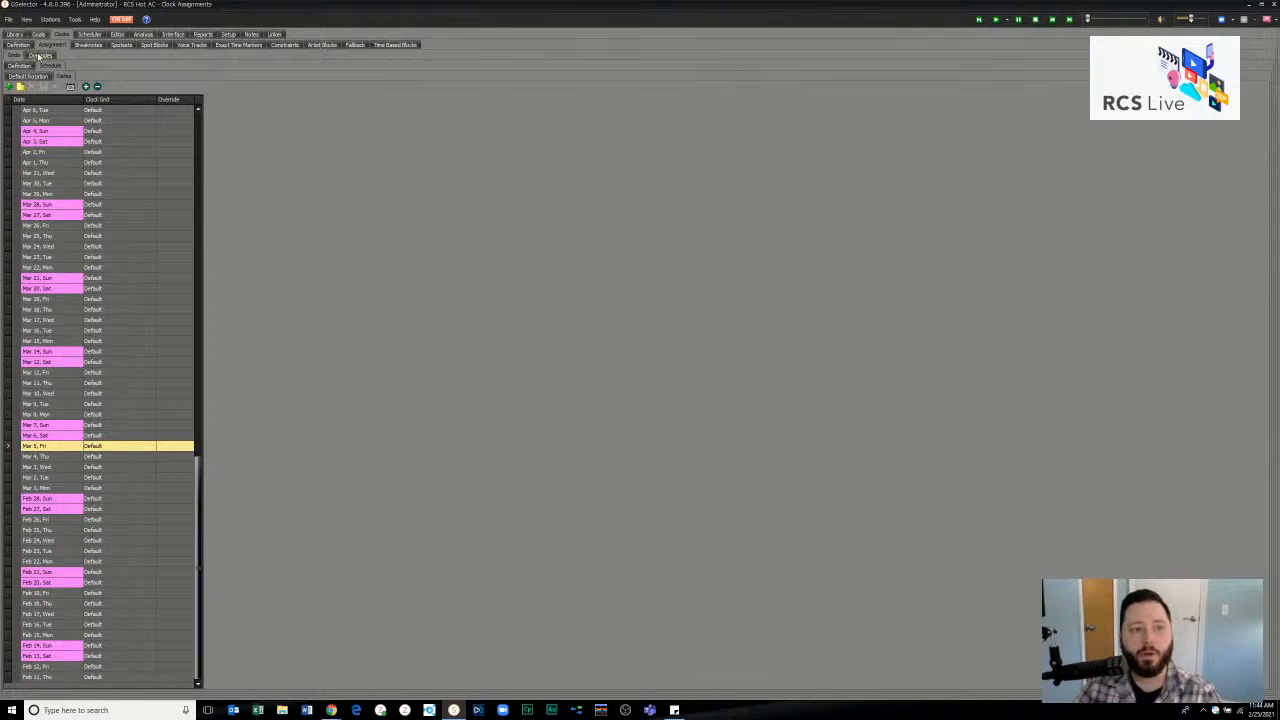
pyautogui.click(38, 57)
pyautogui.click(14, 58)
pyautogui.click(17, 66)
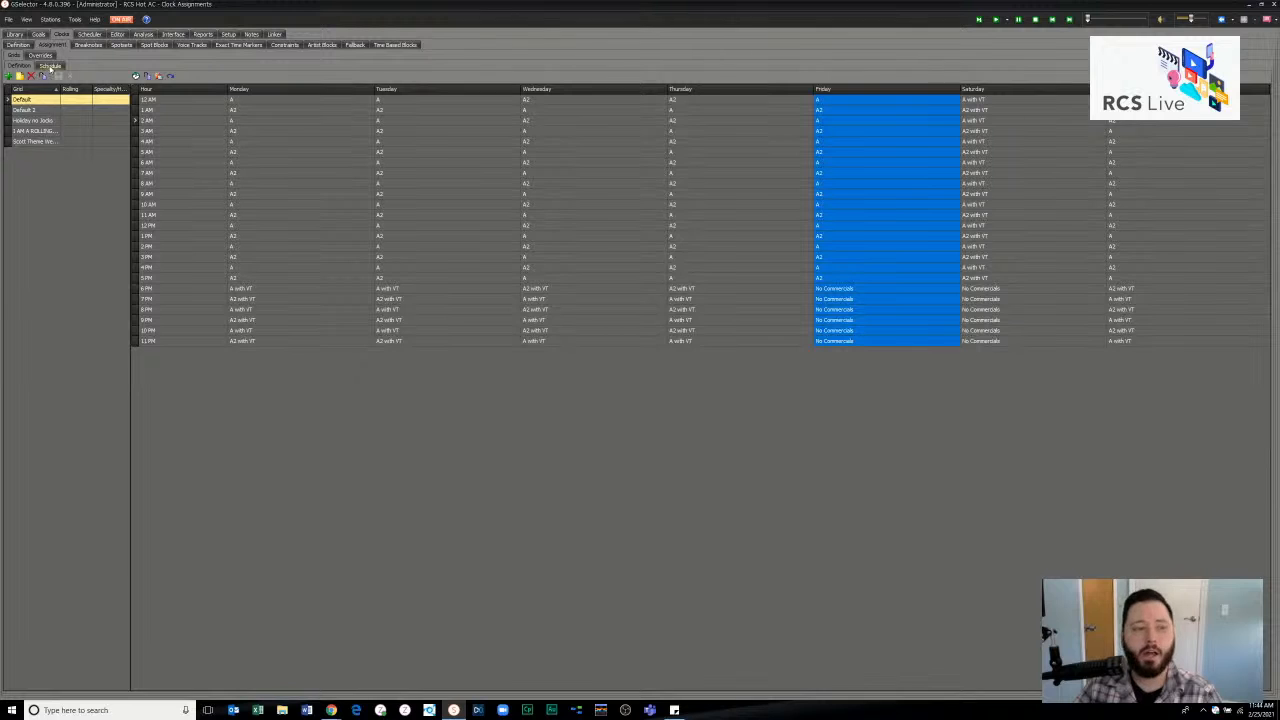
pyautogui.click(50, 66)
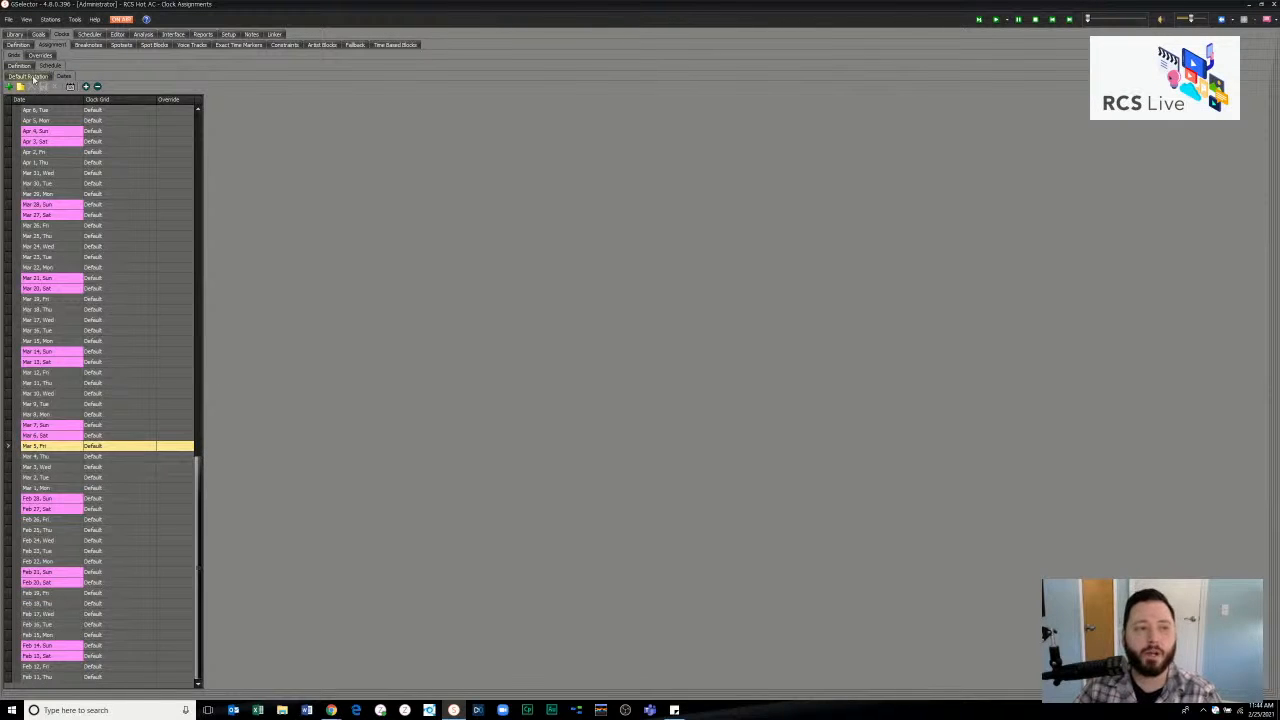
pyautogui.click(32, 78)
pyautogui.click(63, 77)
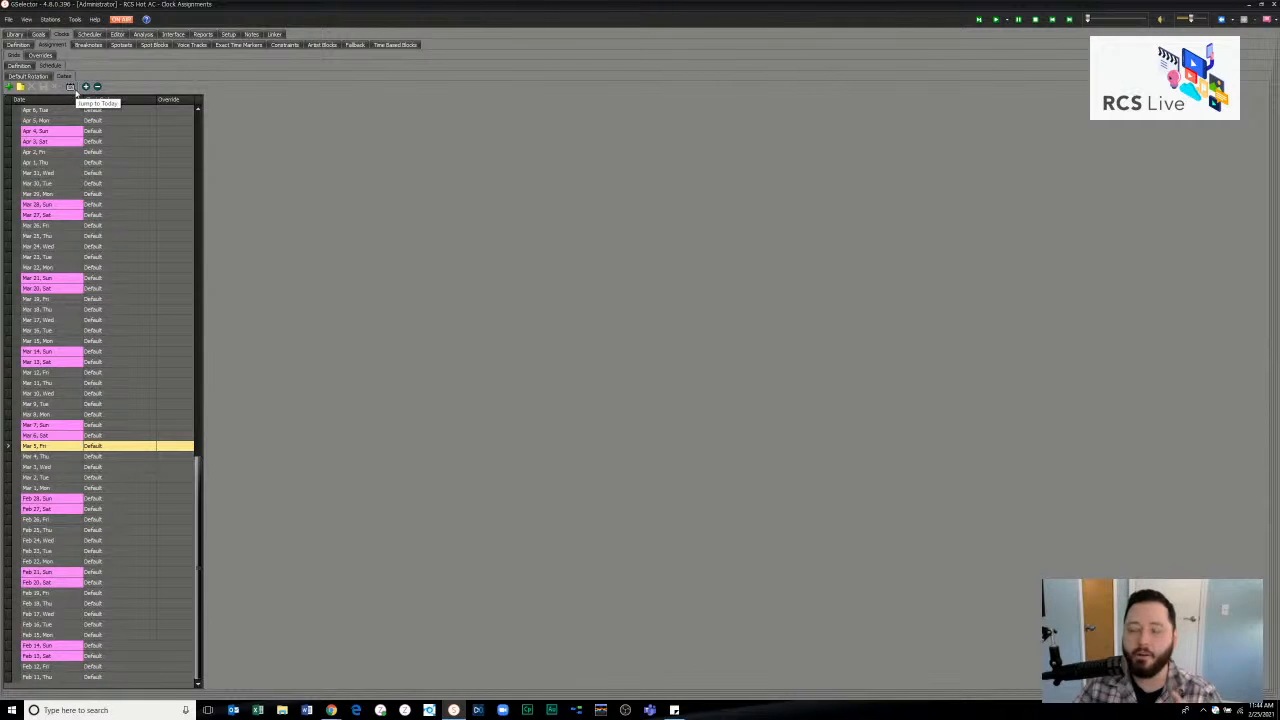
# - Return to the RCS Live Blank Clock definition, filter its elements to links only, and show all elements again
pyautogui.click(19, 46)
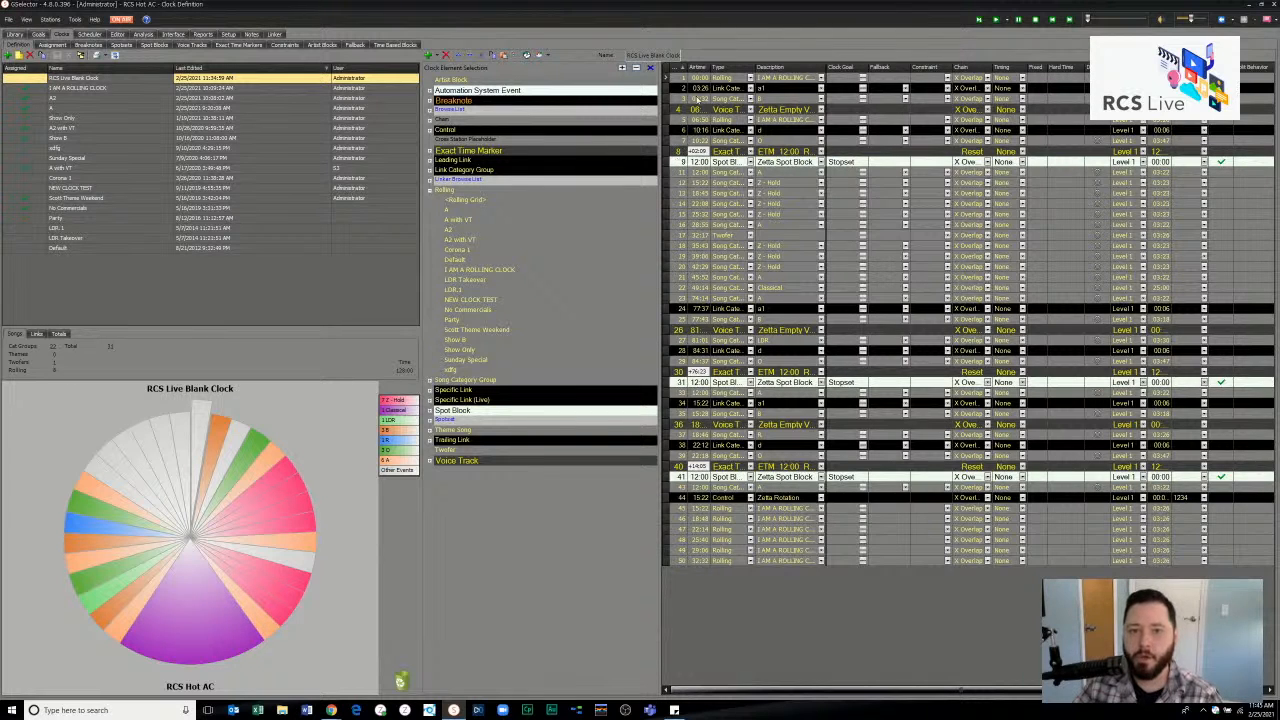
pyautogui.click(541, 56)
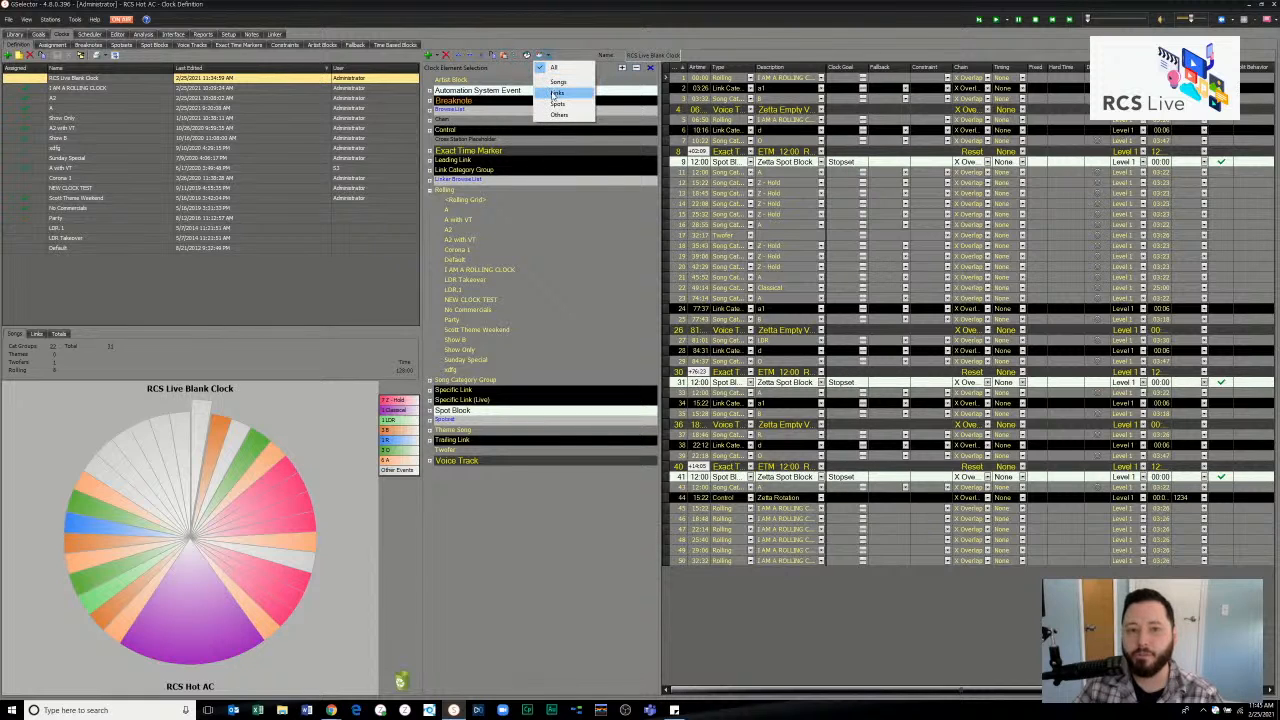
pyautogui.click(556, 93)
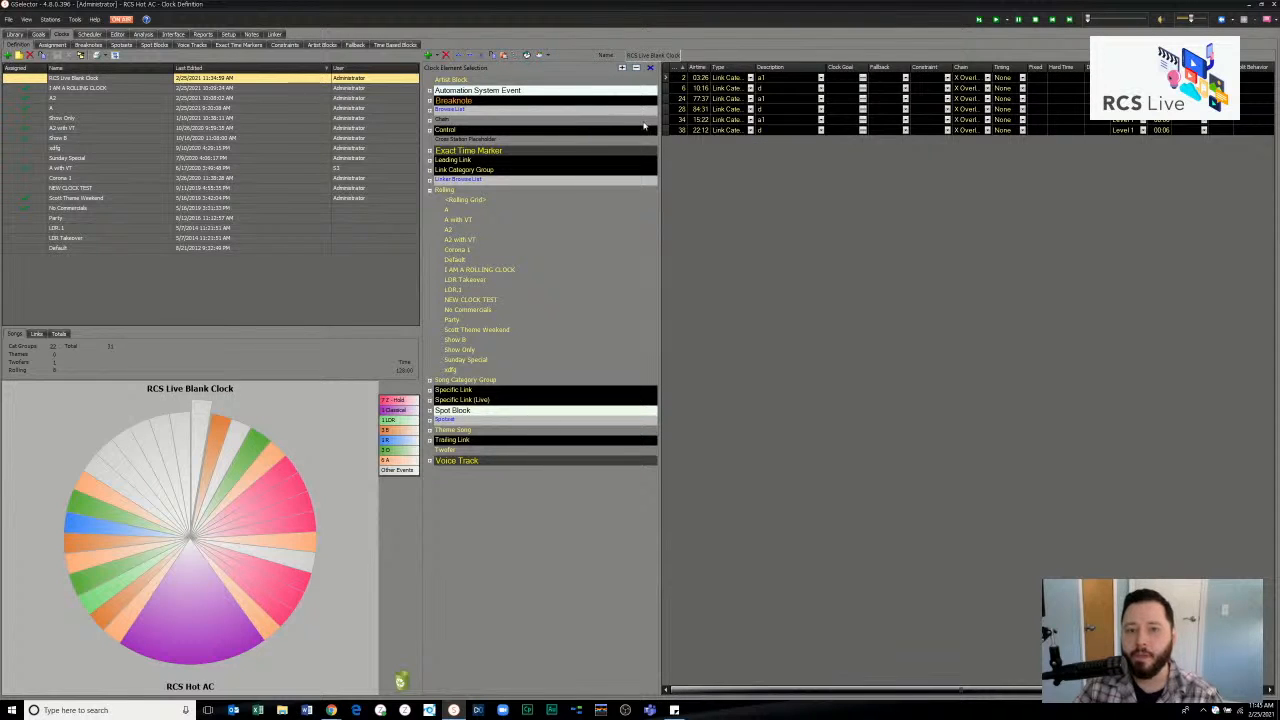
pyautogui.click(680, 89)
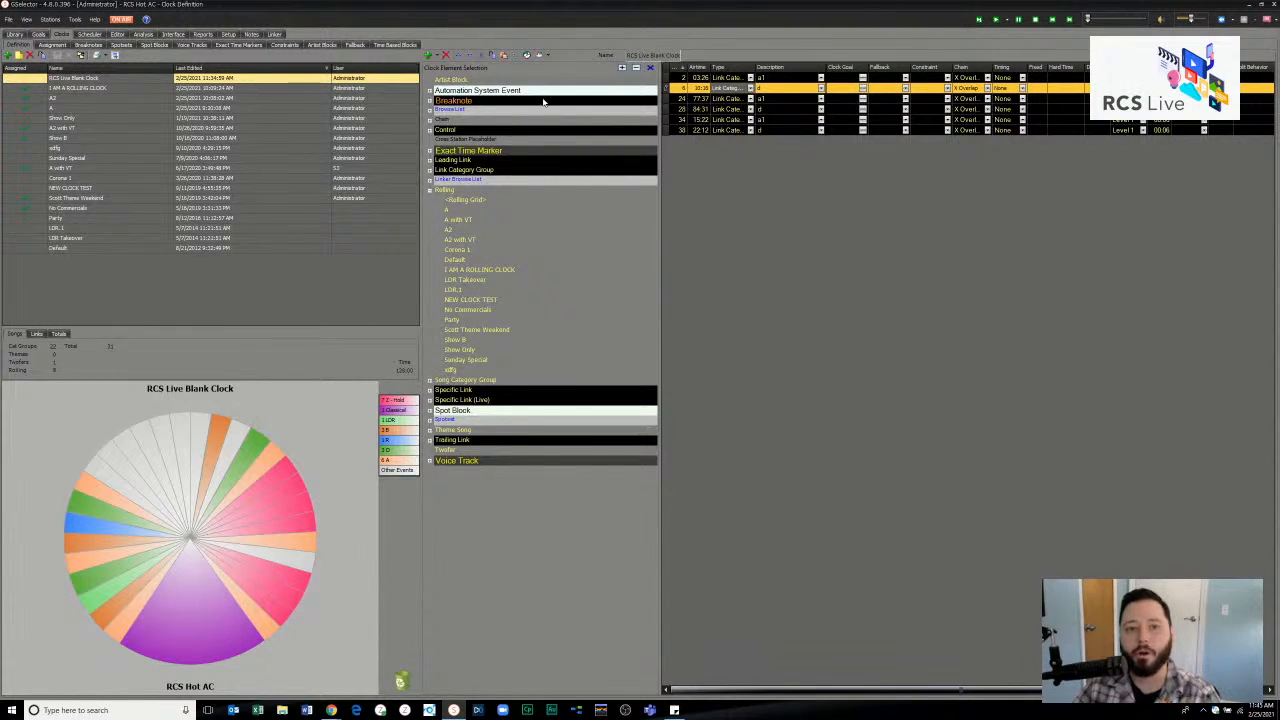
pyautogui.click(547, 57)
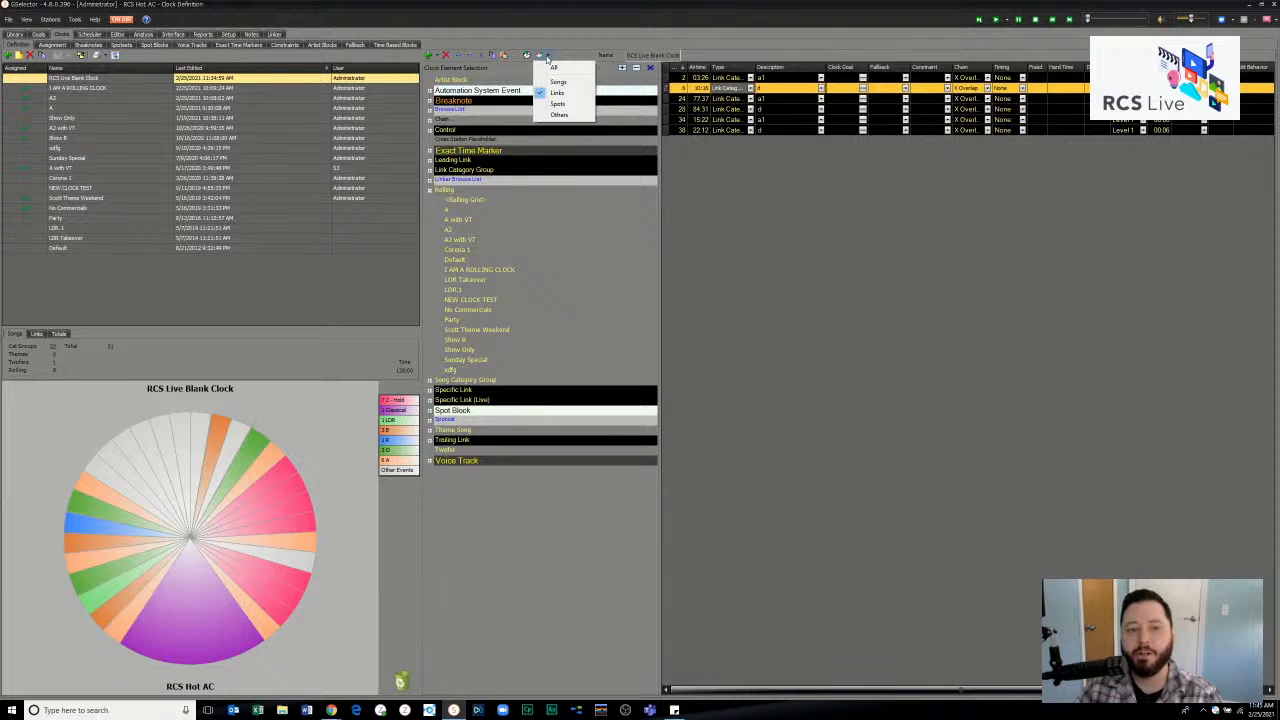
pyautogui.click(554, 67)
# - Filter the clock's elements to songs, links and spots, and select the second spot block and the song following it
pyautogui.click(547, 57)
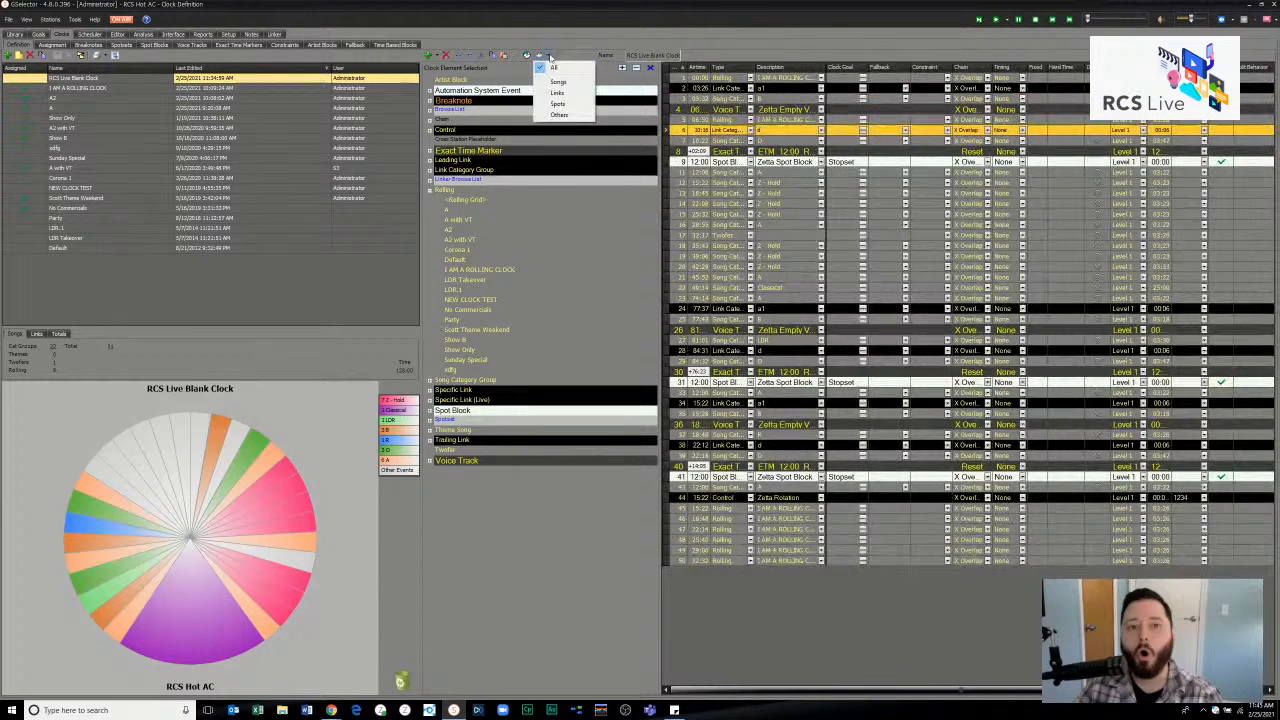
pyautogui.click(556, 82)
pyautogui.click(547, 57)
pyautogui.click(556, 92)
pyautogui.click(547, 57)
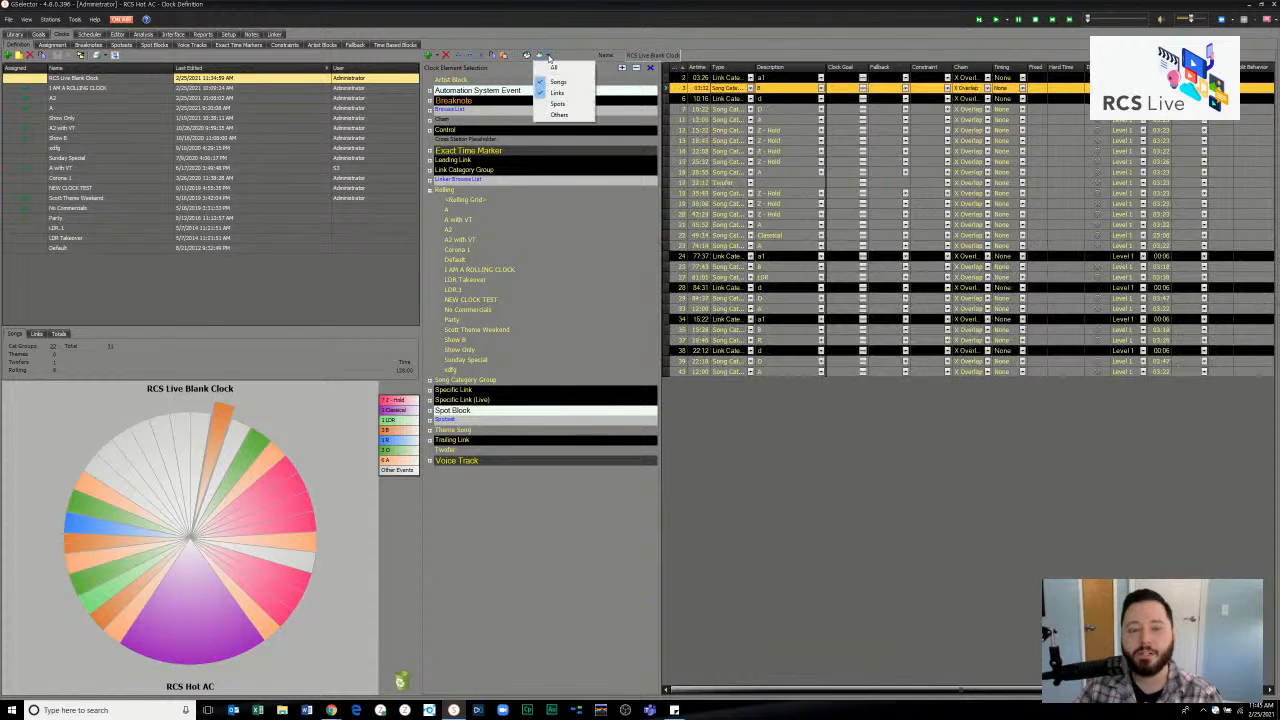
pyautogui.click(557, 103)
pyautogui.click(547, 57)
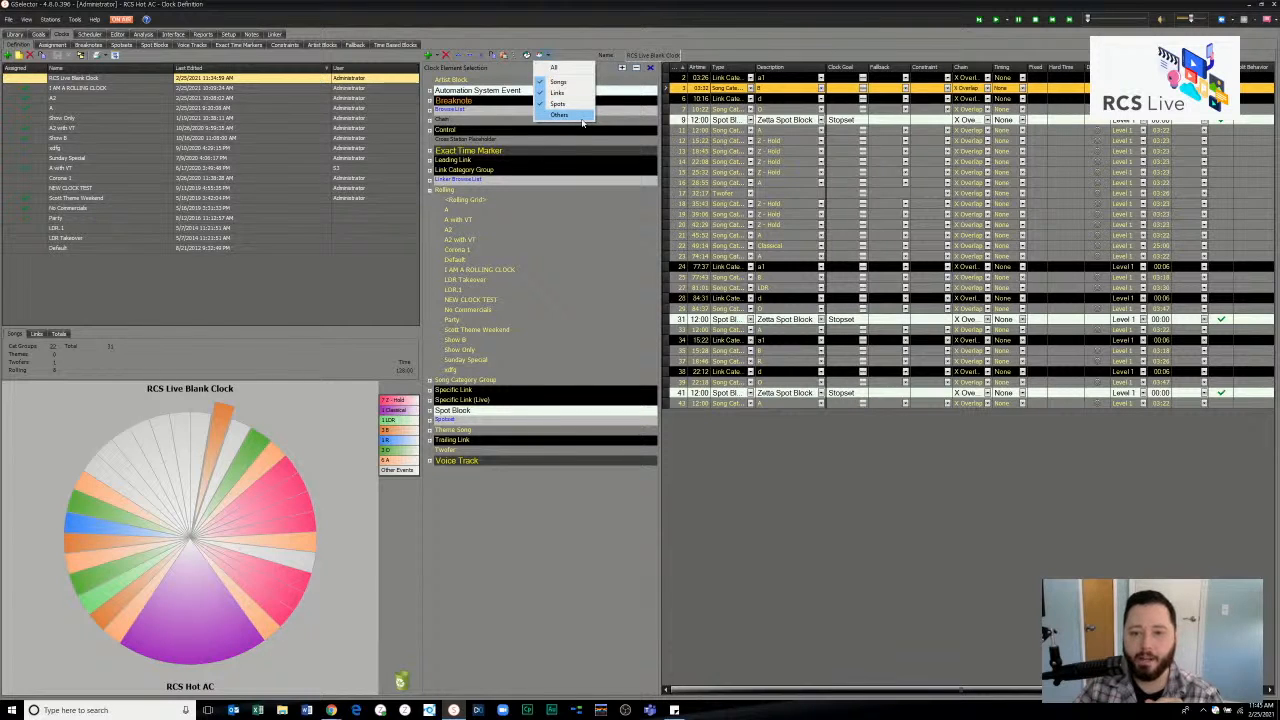
pyautogui.click(681, 322)
pyautogui.click(681, 322)
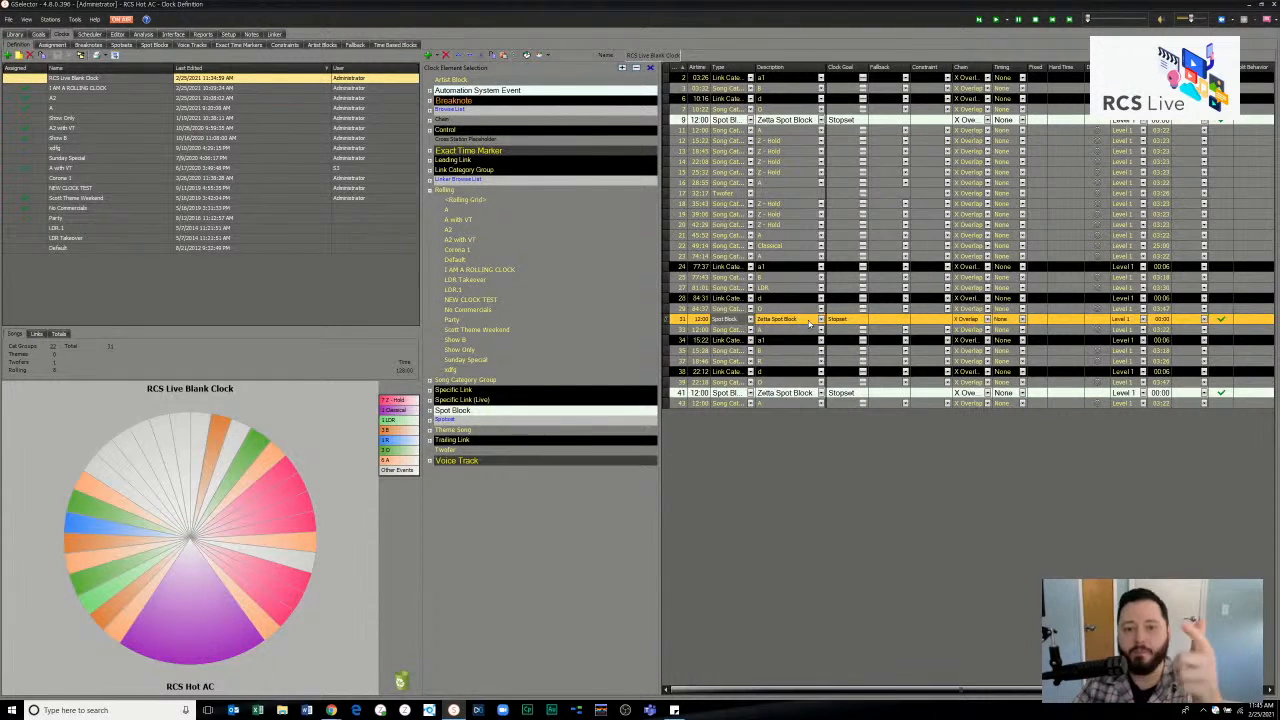
pyautogui.click(680, 330)
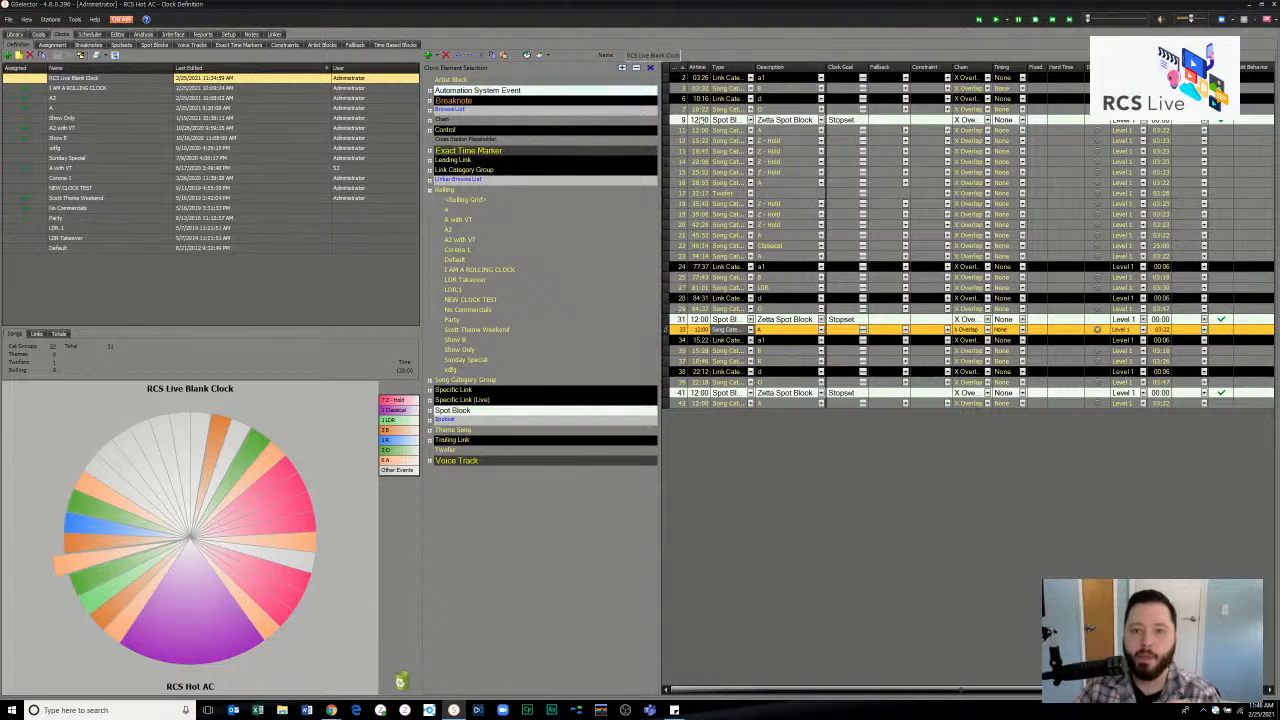
# - Try the Maximize and Minimize clock goals with the Opener attribute on the clock's first link, and cancel
pyautogui.click(862, 80)
pyautogui.click(862, 79)
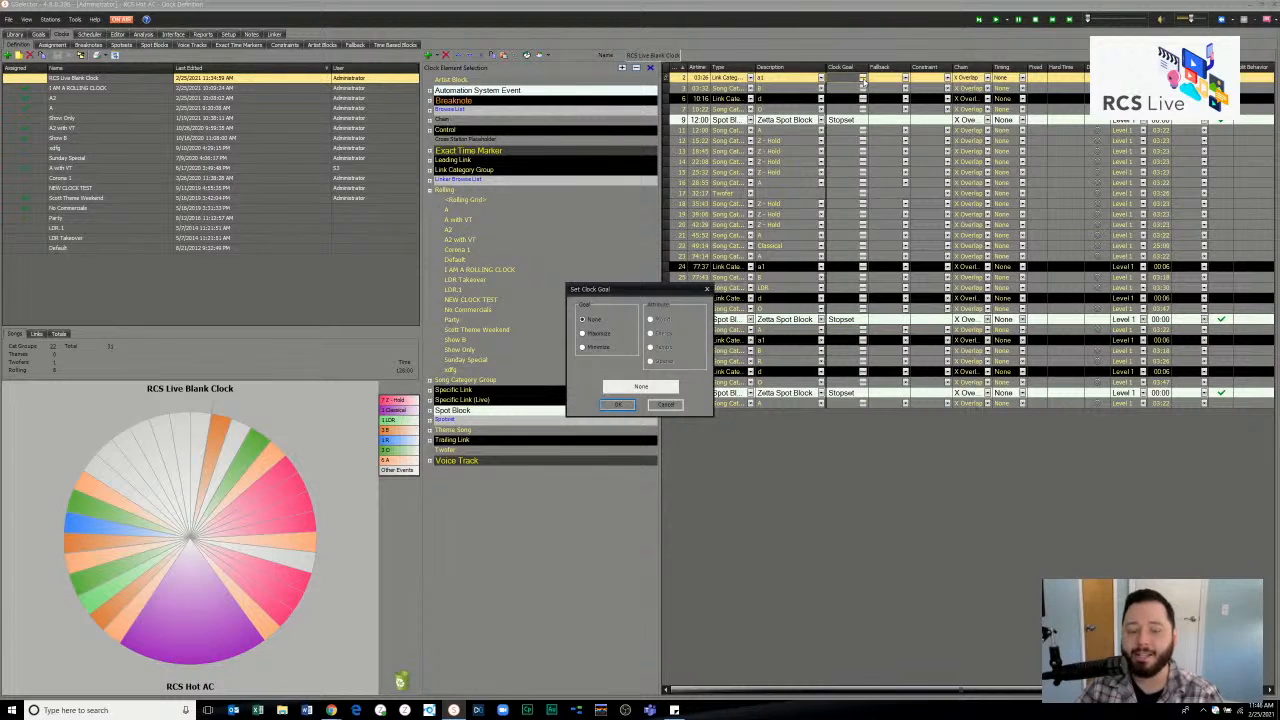
pyautogui.click(598, 333)
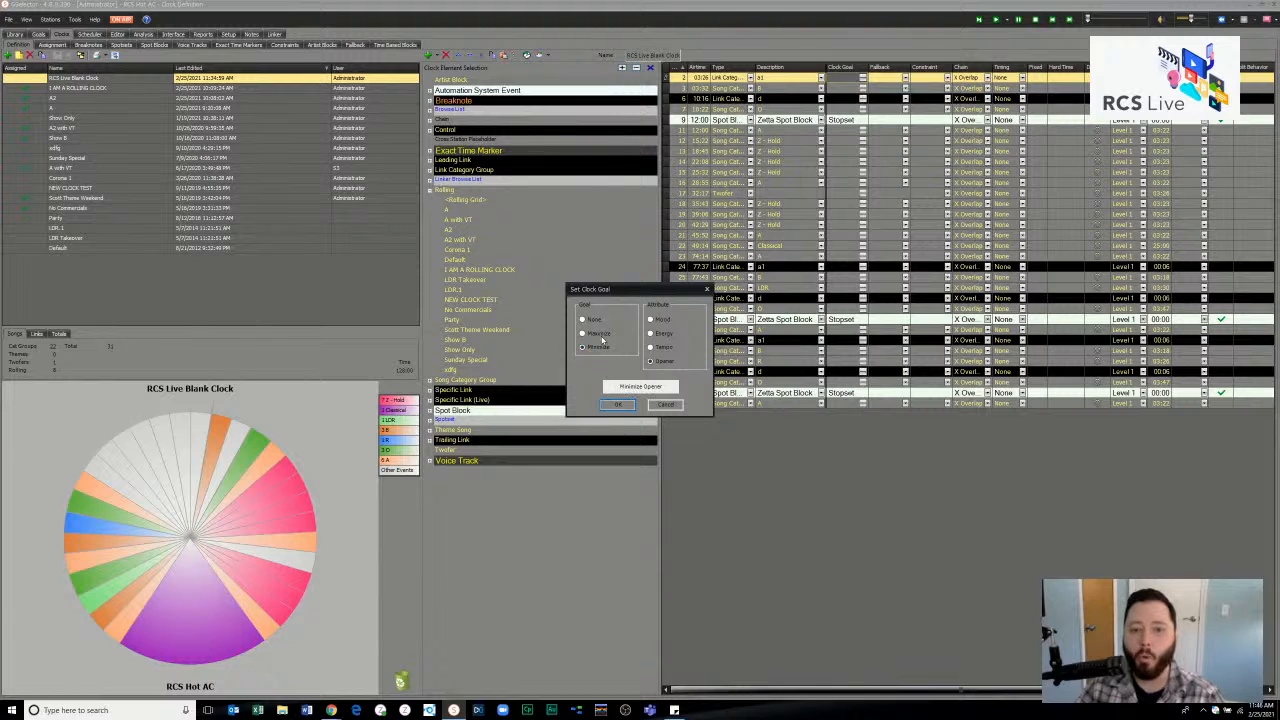
pyautogui.click(598, 348)
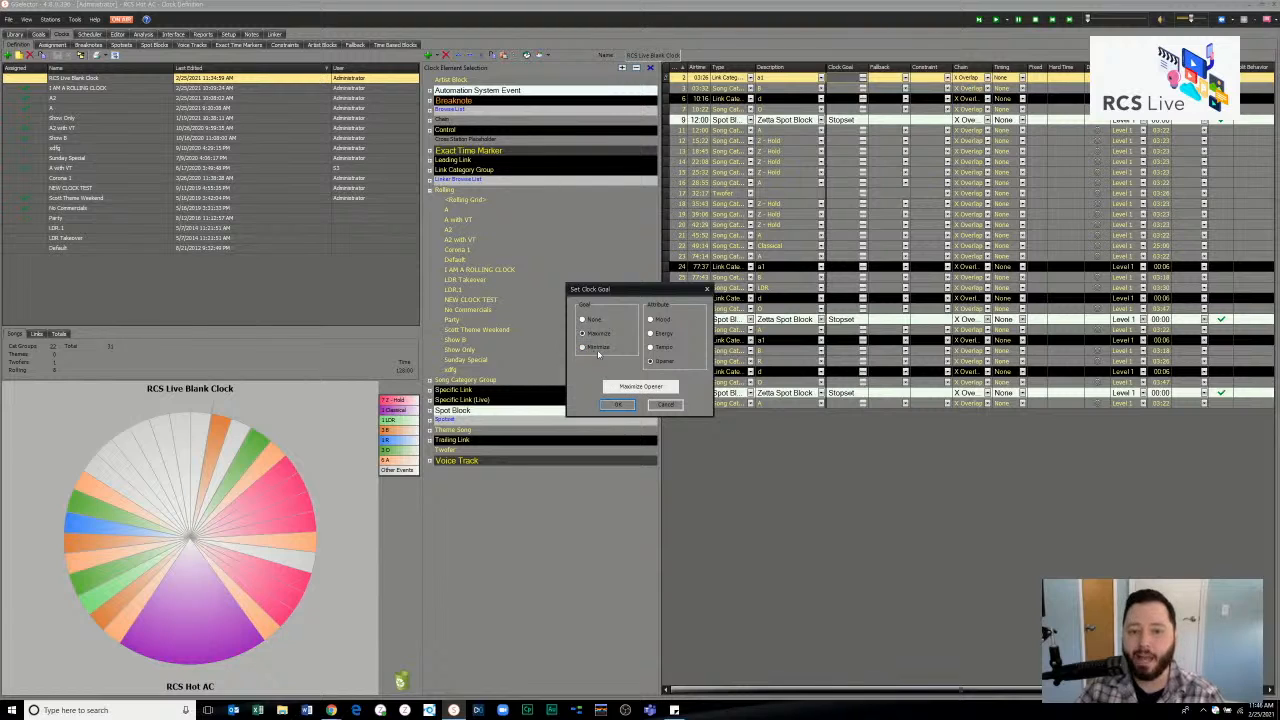
pyautogui.click(665, 404)
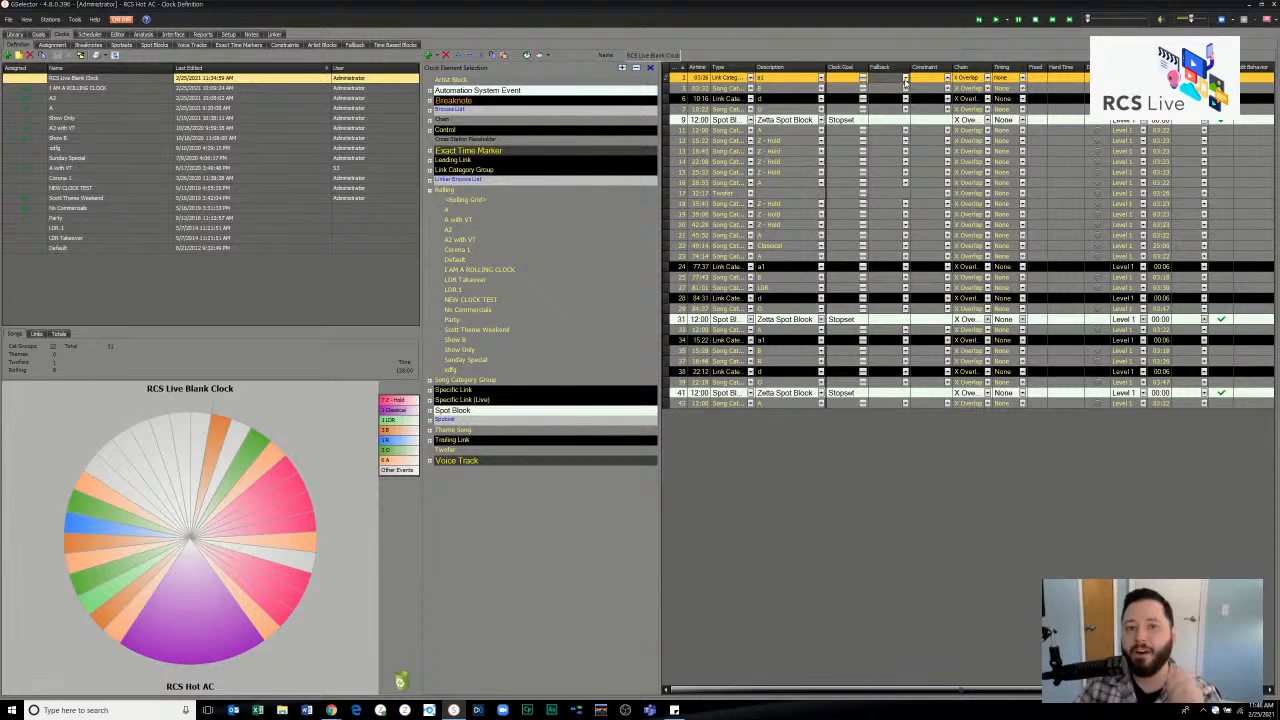
# - Try a new song fallback definition with the Category Group type and Z - Hold, and cancel it
pyautogui.click(884, 90)
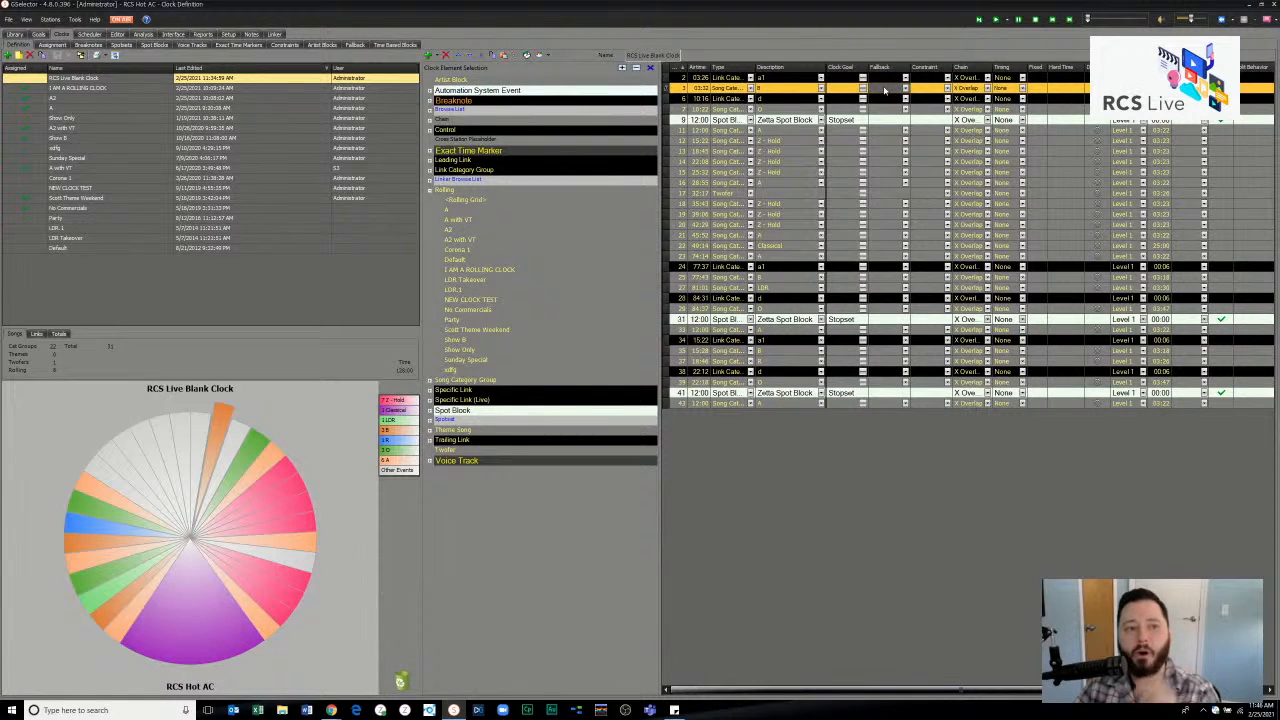
pyautogui.click(358, 45)
pyautogui.click(9, 66)
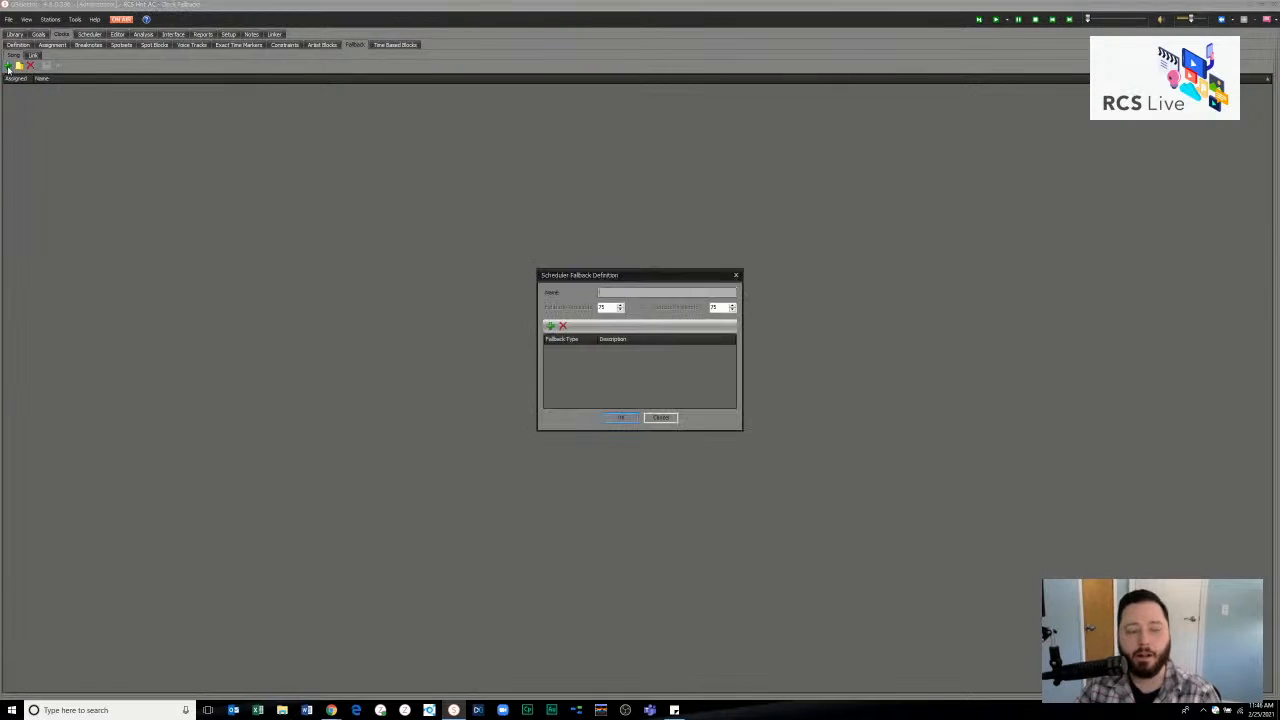
pyautogui.click(550, 326)
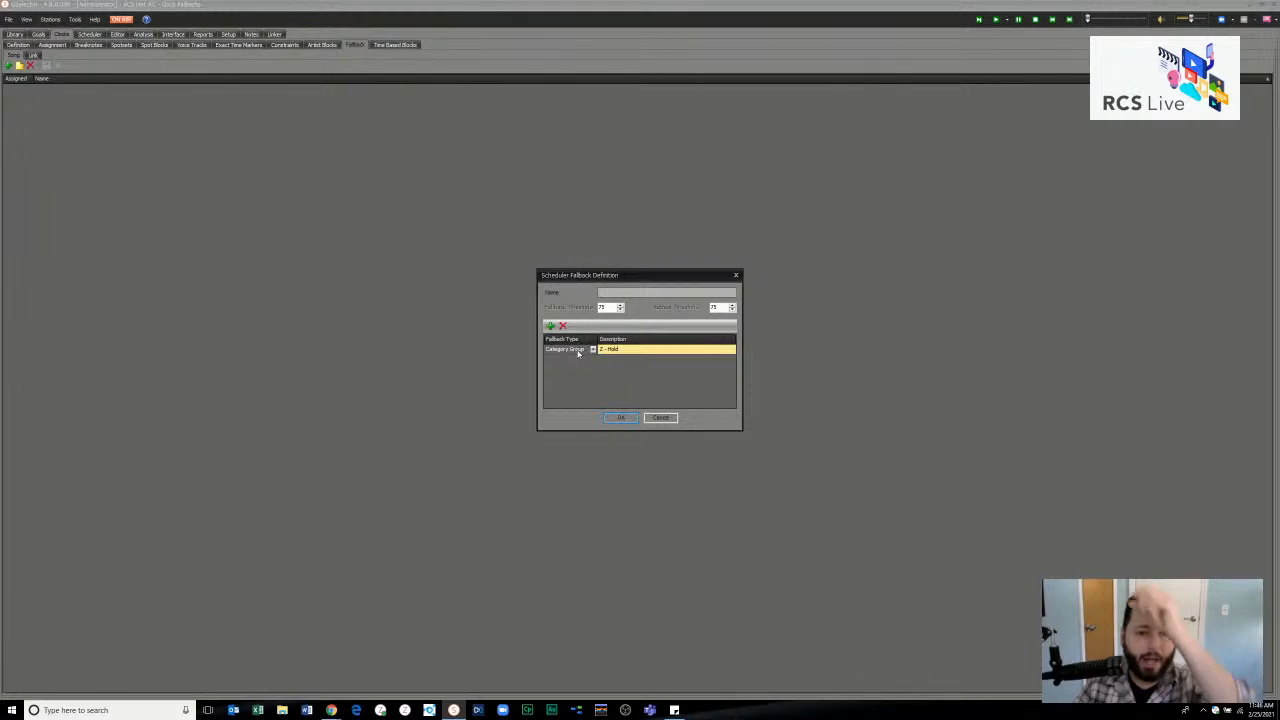
pyautogui.click(580, 349)
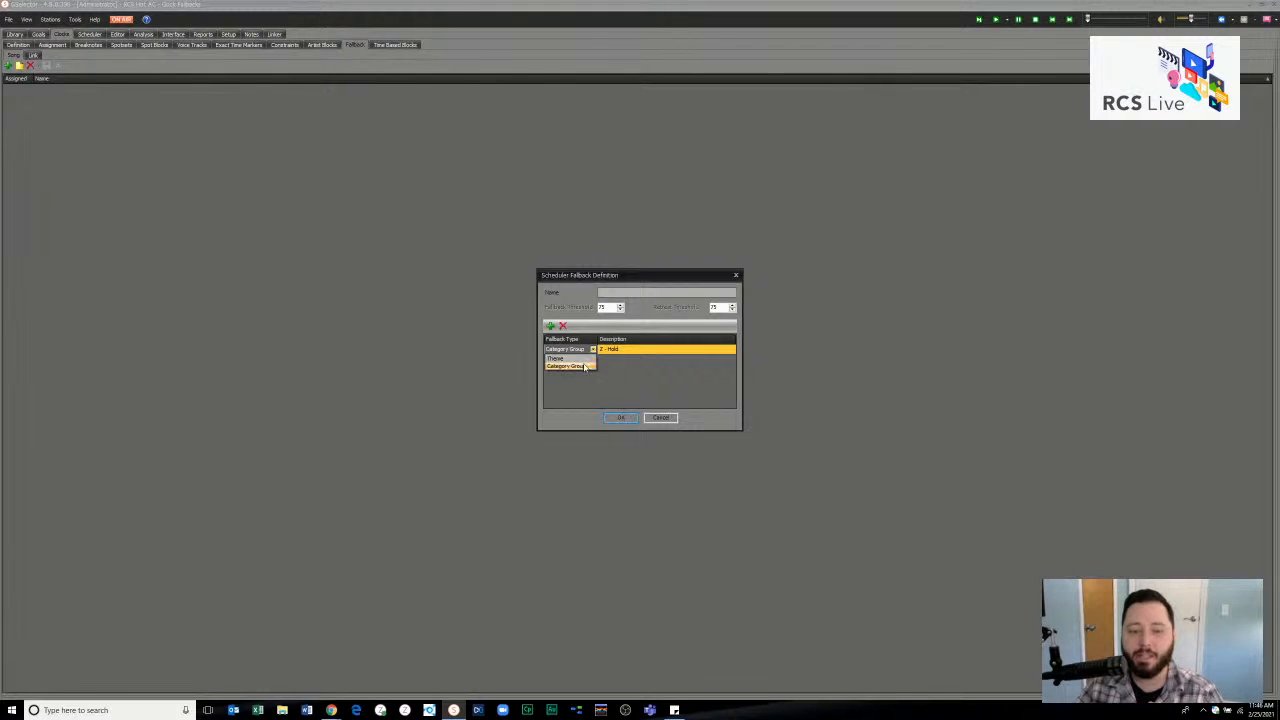
pyautogui.click(602, 361)
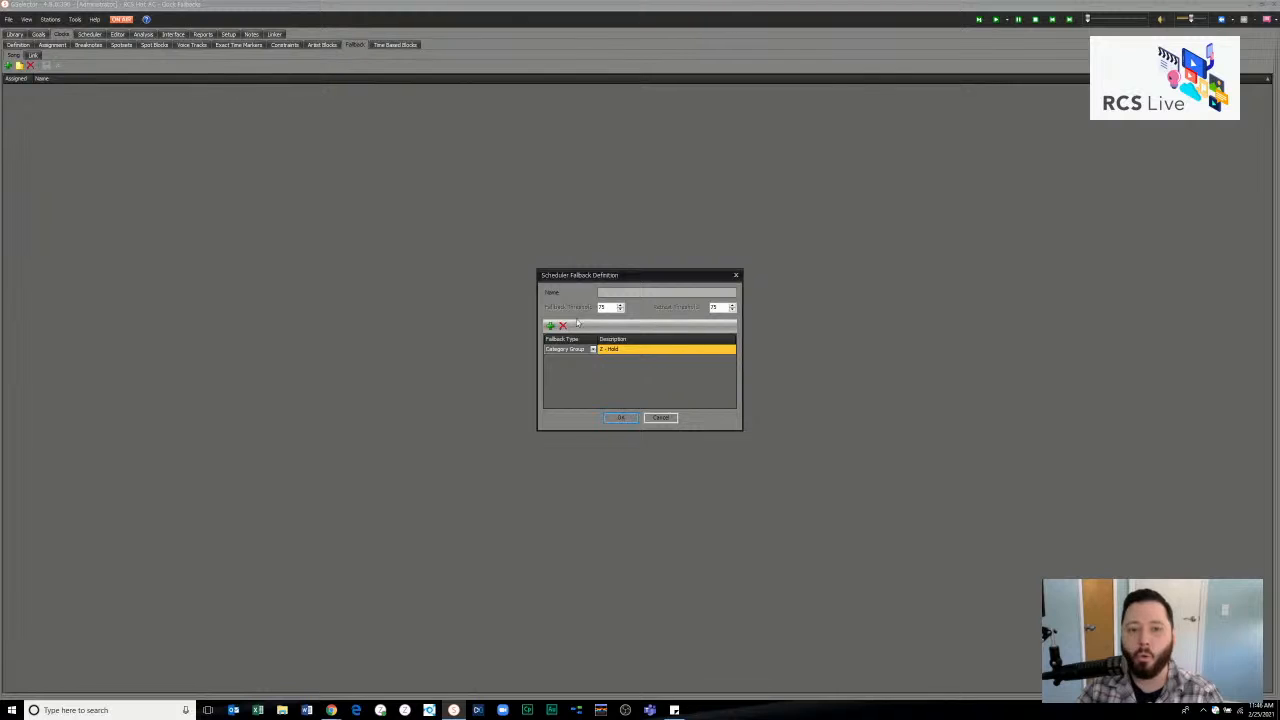
pyautogui.click(660, 417)
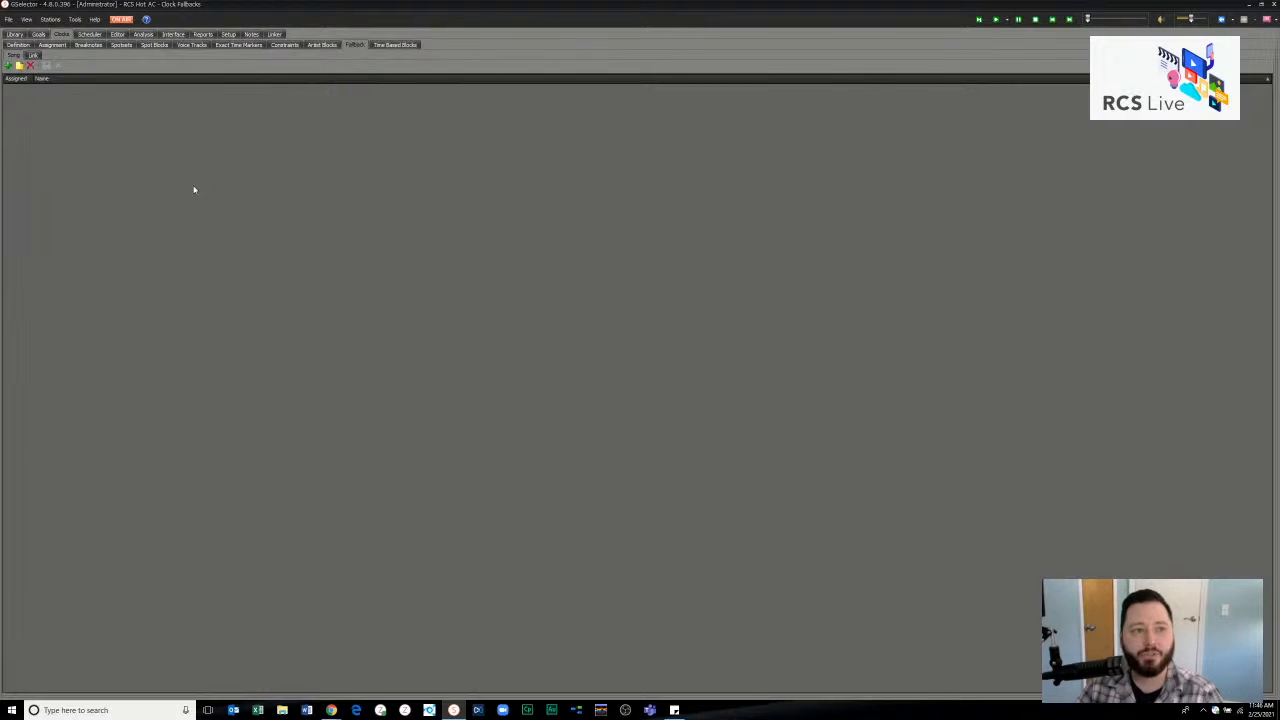
# - Return to the RCS Live Blank Clock definition and view the chain options for its first link
pyautogui.click(20, 45)
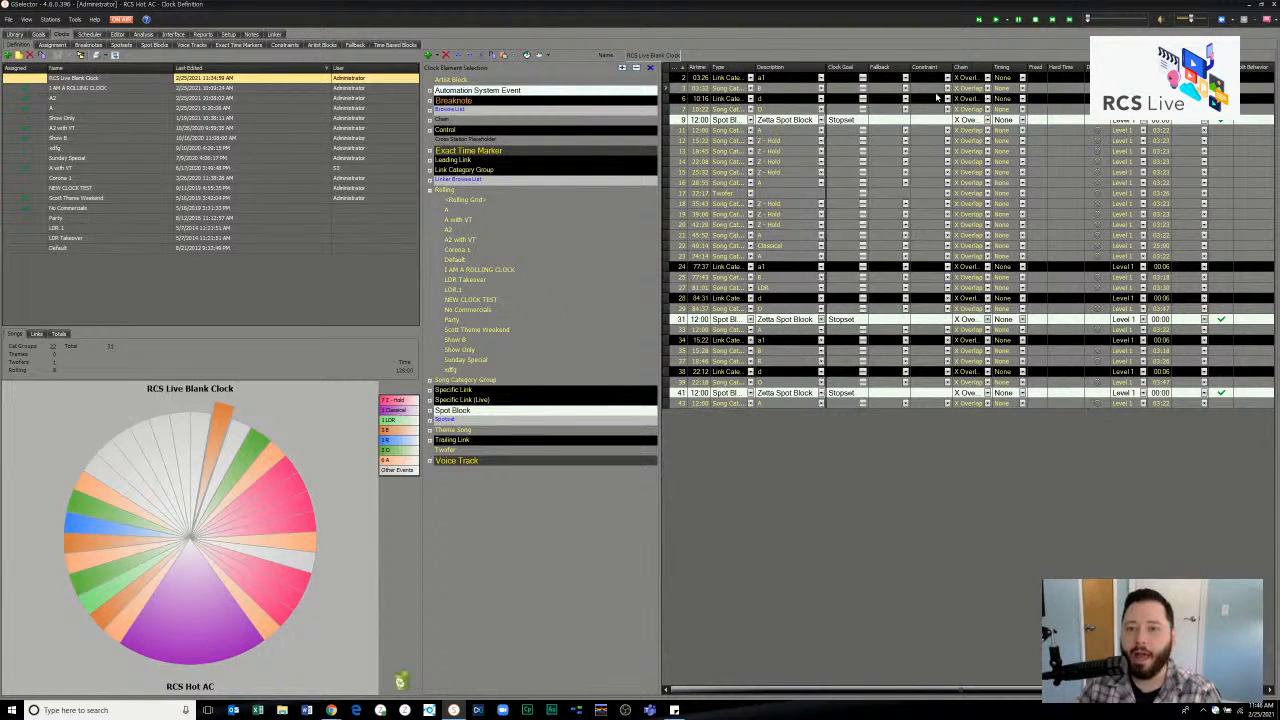
pyautogui.click(987, 78)
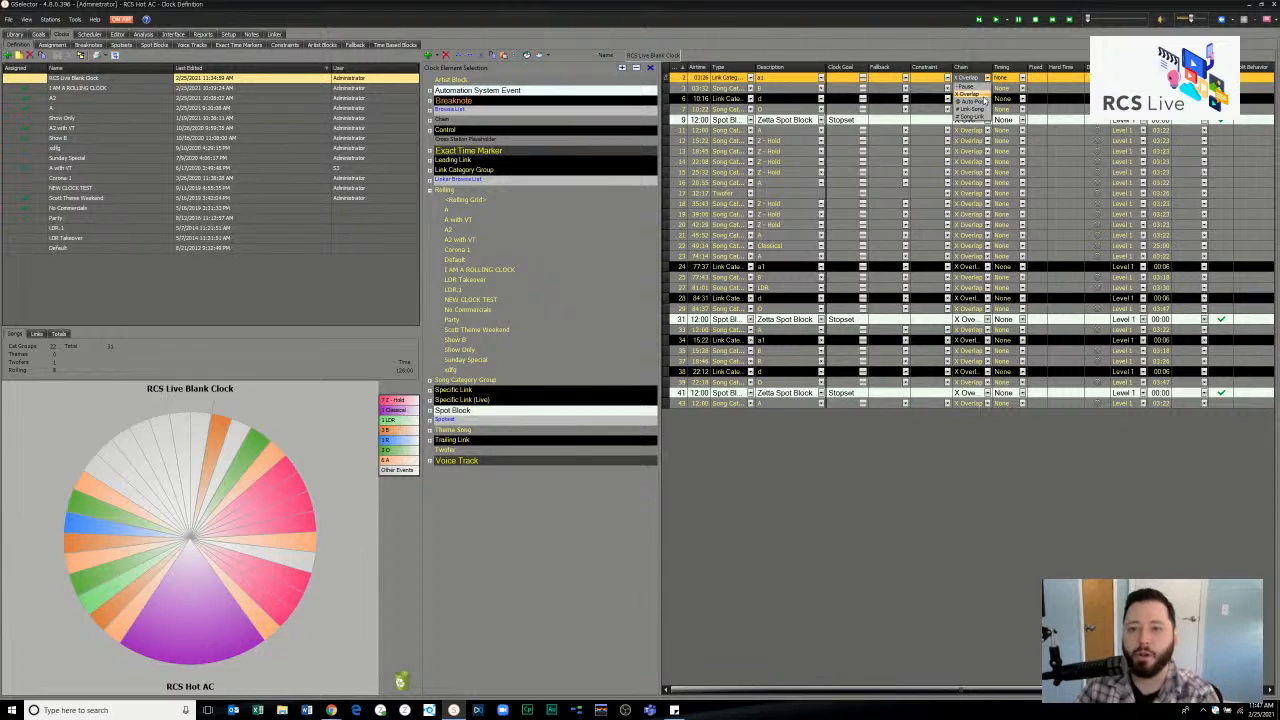
pyautogui.click(986, 86)
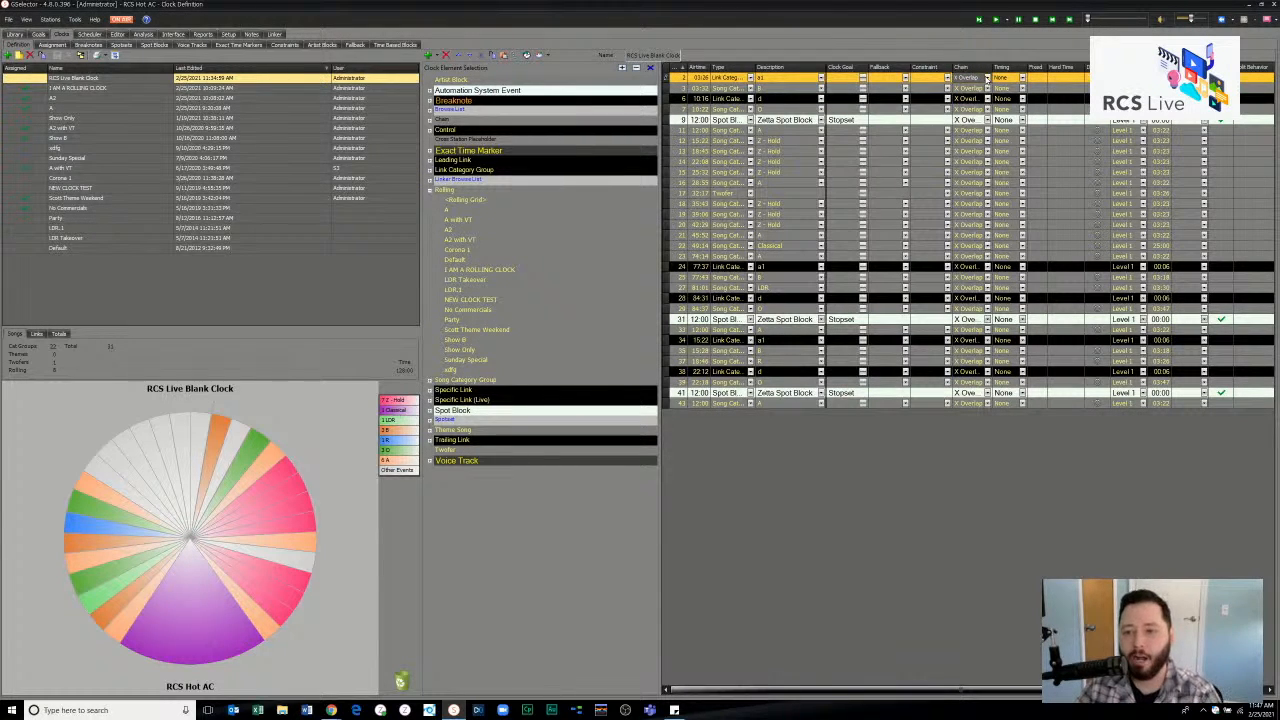
# - Review the timing options for the clock's first link and try marking that link as Fixed
pyautogui.click(1022, 77)
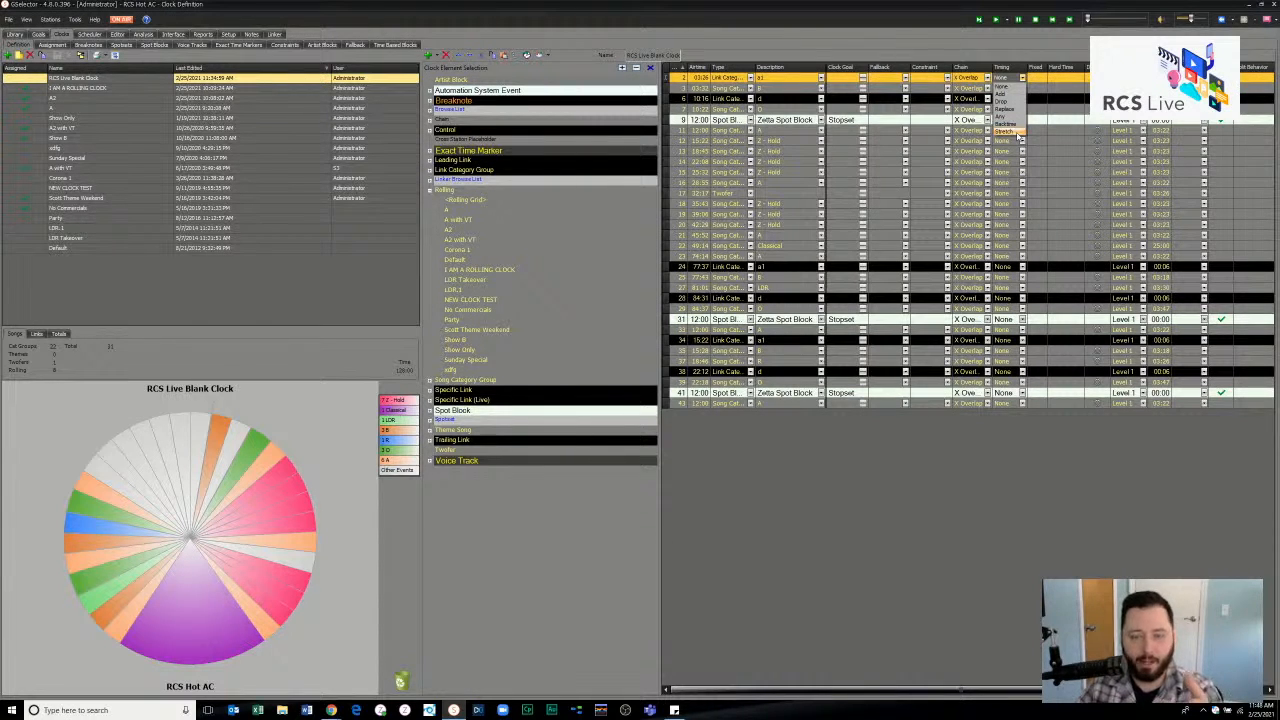
pyautogui.click(1019, 133)
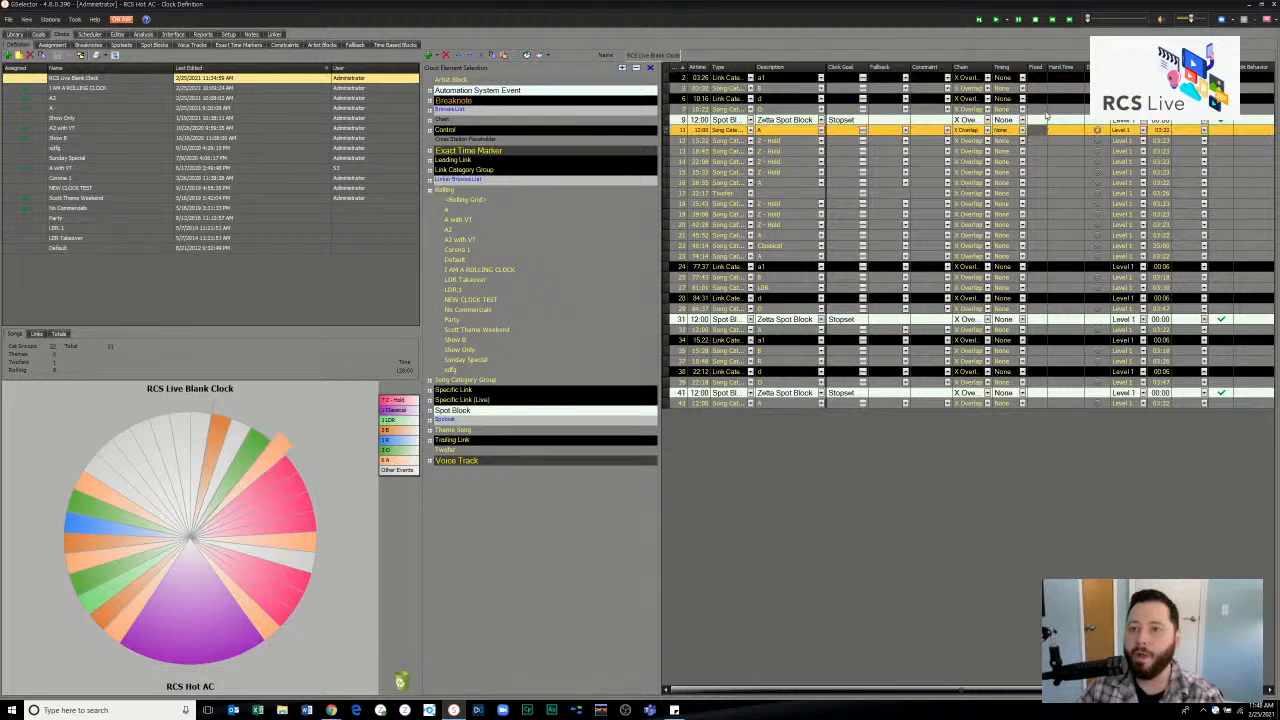
pyautogui.click(1039, 79)
pyautogui.click(1039, 79)
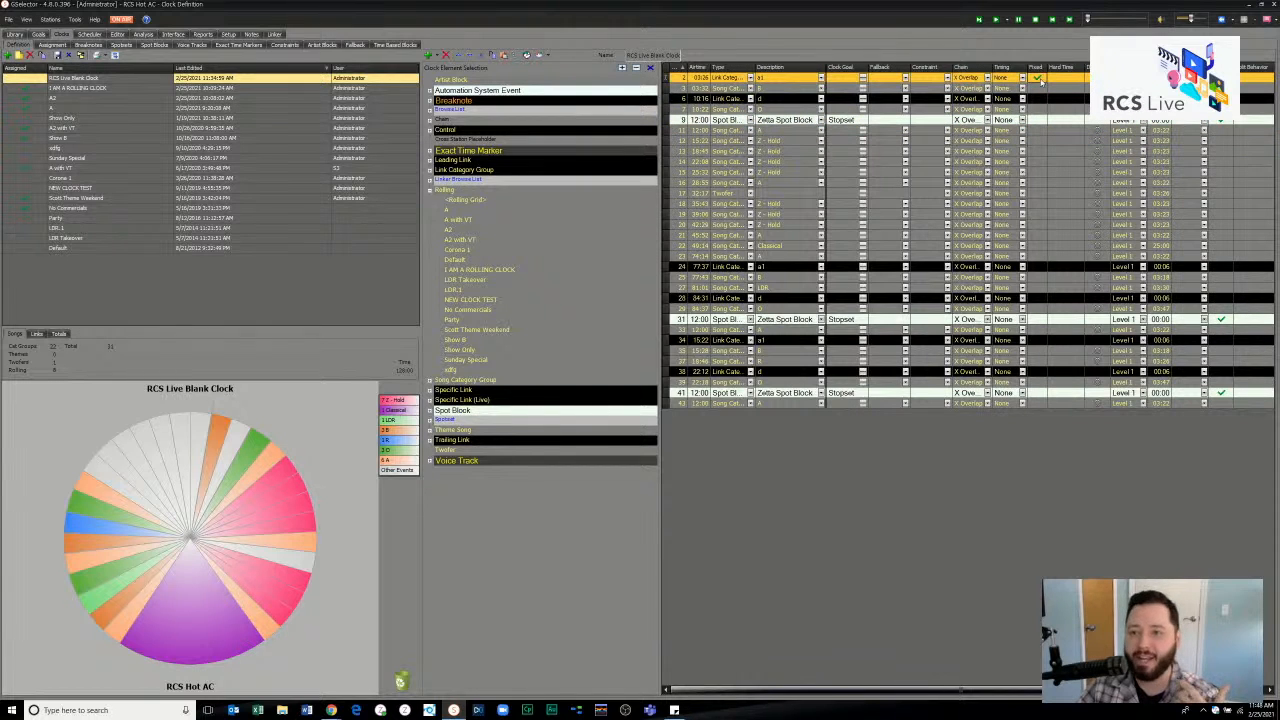
pyautogui.click(1039, 79)
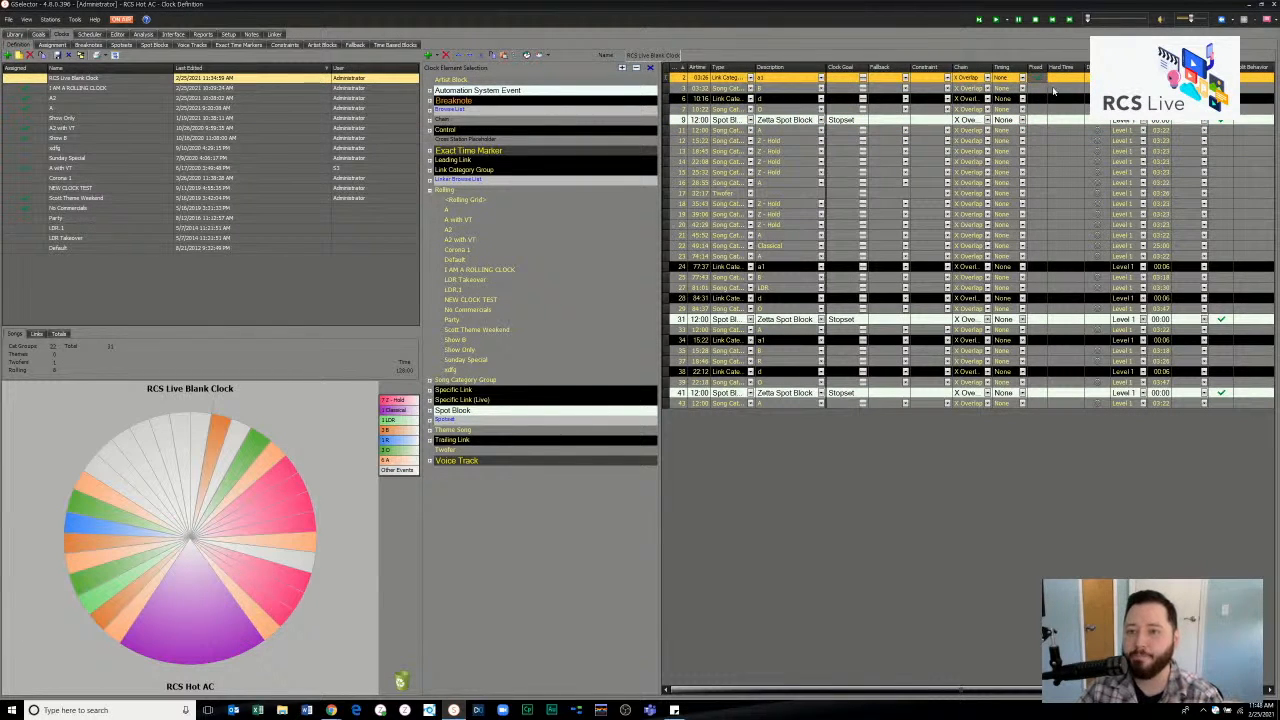
pyautogui.click(1068, 80)
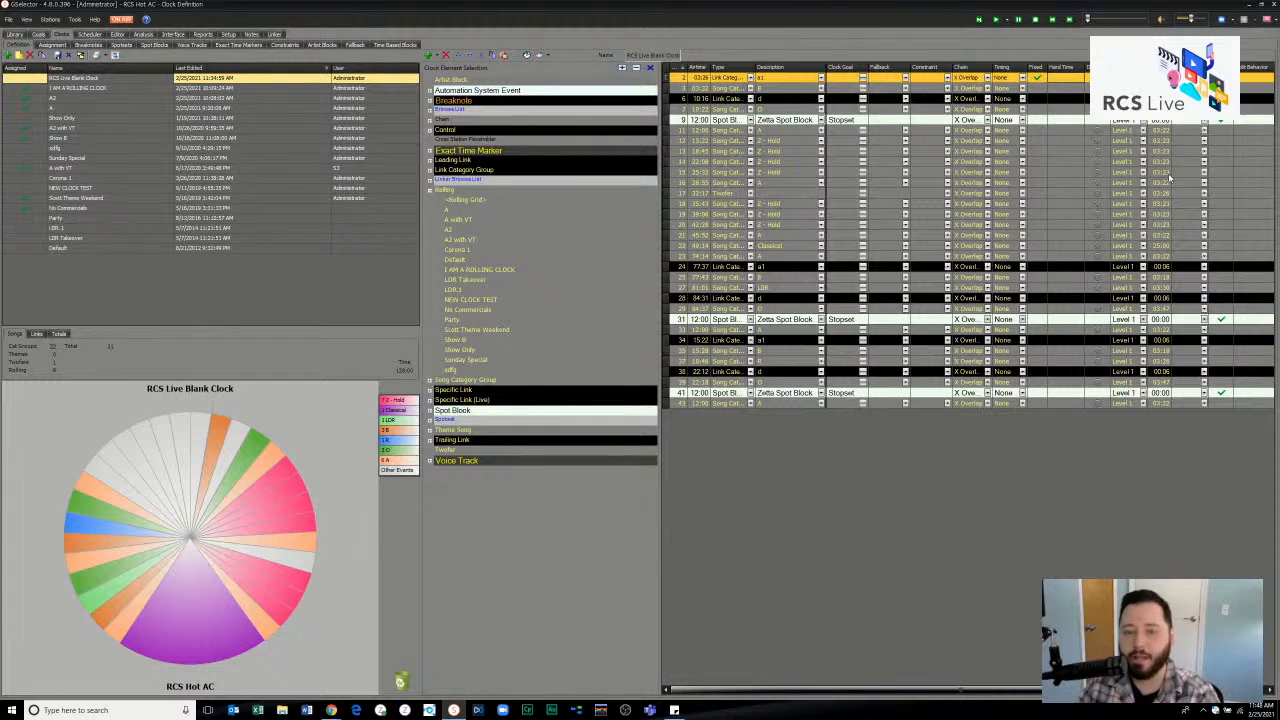
pyautogui.click(1182, 143)
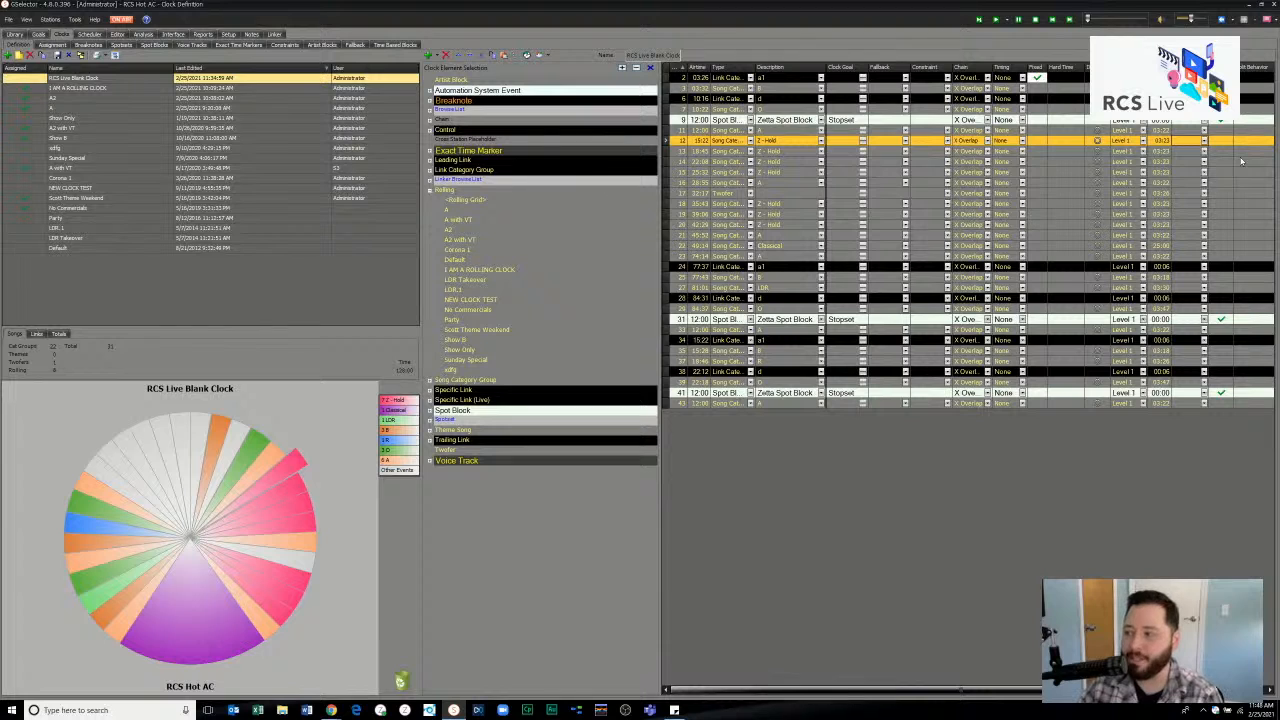
# - Open the station's Clock feature settings in Setup
pyautogui.click(228, 35)
pyautogui.click(671, 366)
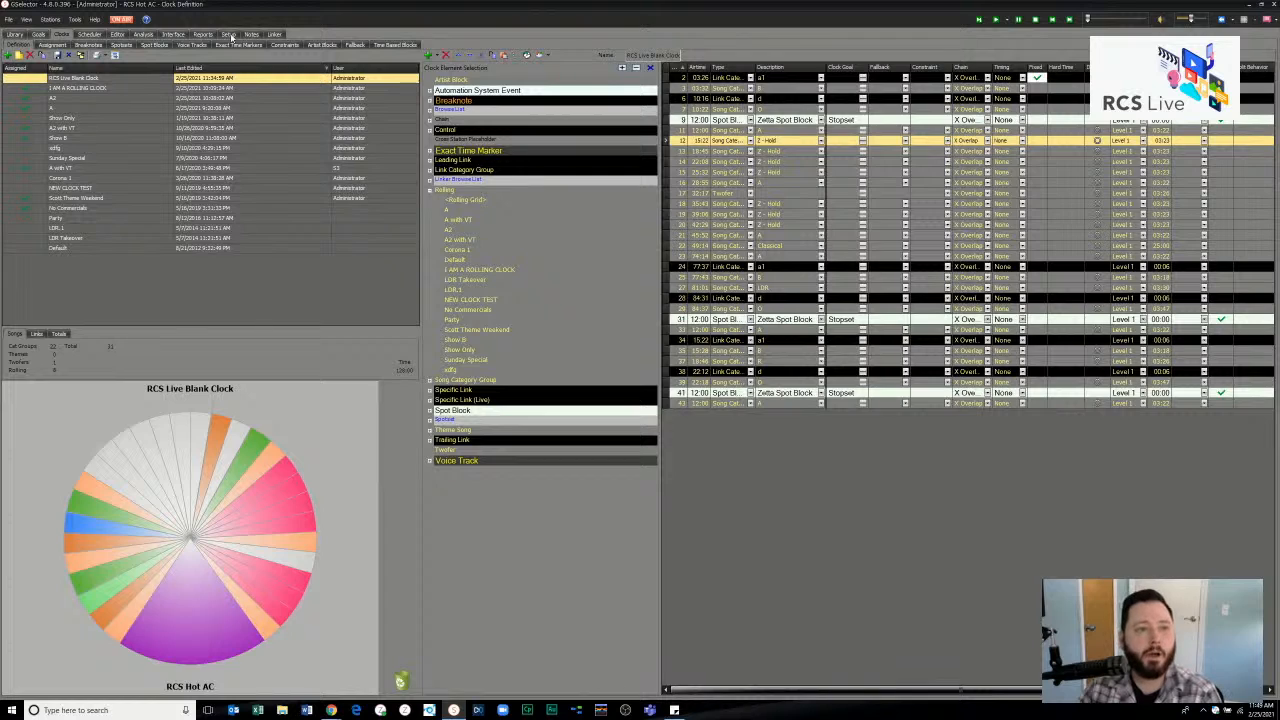
pyautogui.click(229, 36)
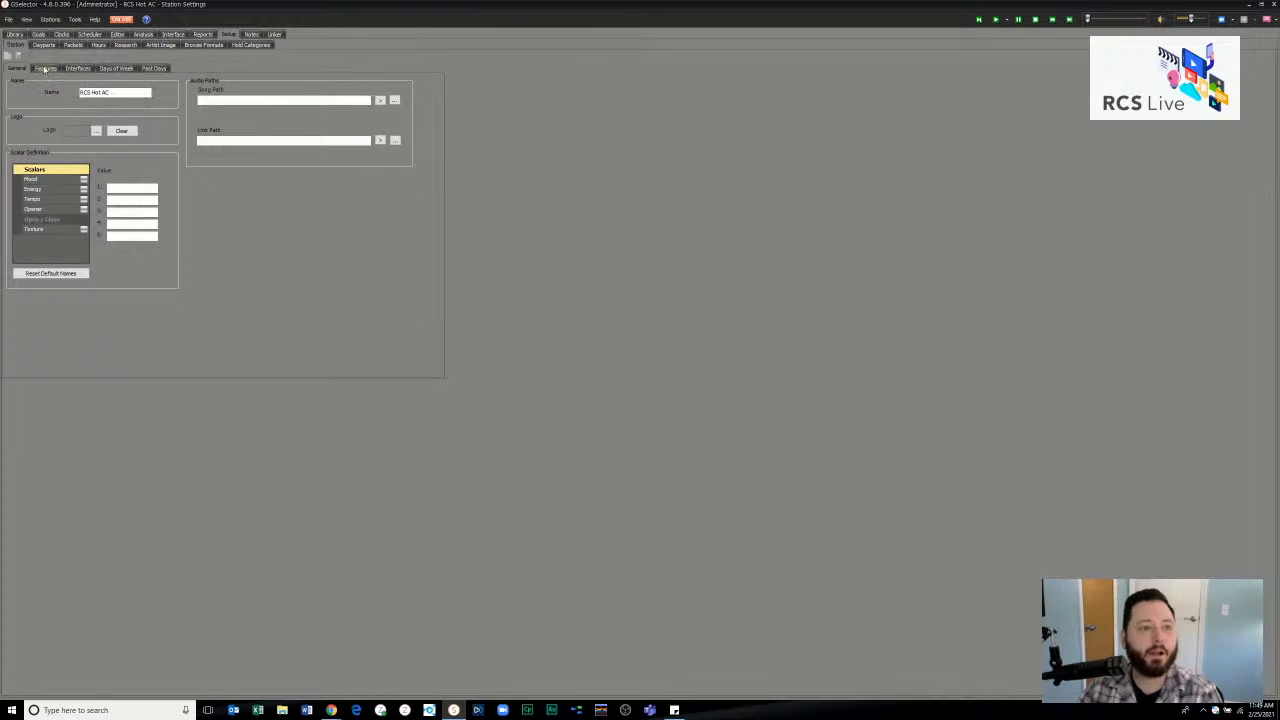
pyautogui.click(45, 68)
pyautogui.click(97, 79)
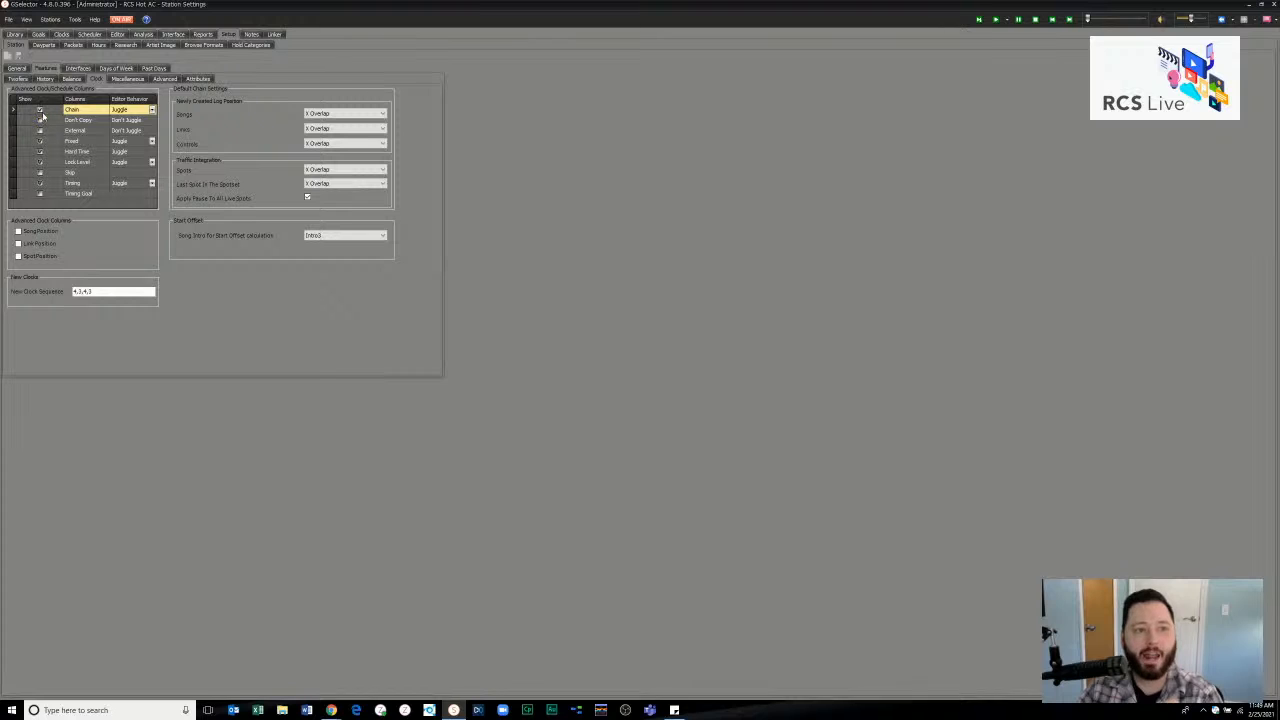
# - Review the advanced clock and schedule columns, from Don't Copy through External, Fixed, Hard Time, Lock Level, Skip, Timing and Timing Goal
pyautogui.click(45, 120)
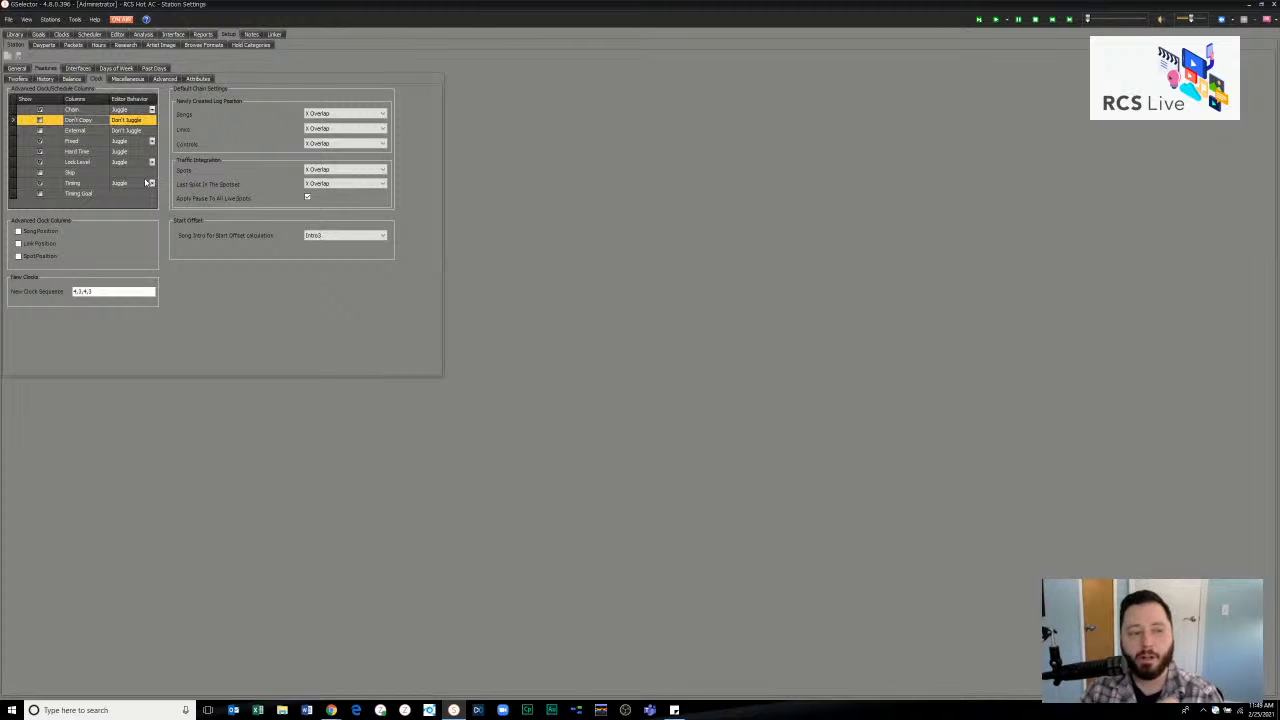
pyautogui.click(86, 131)
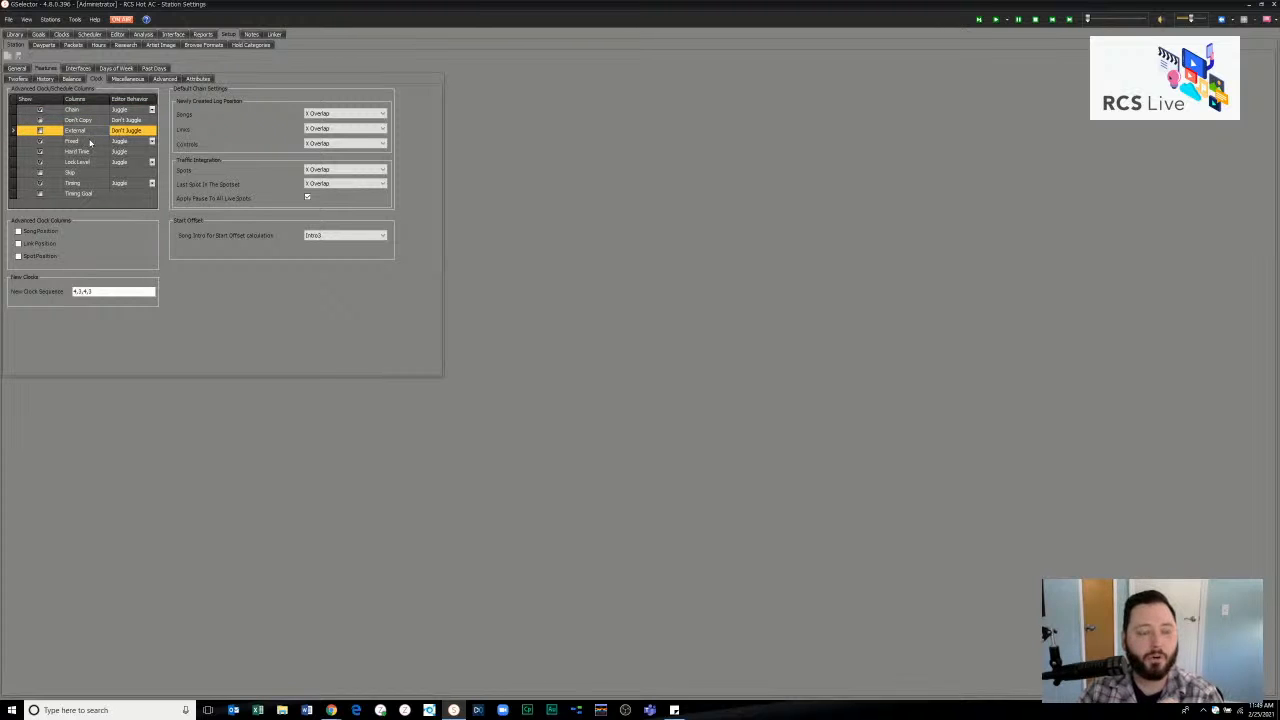
pyautogui.click(92, 141)
pyautogui.click(95, 151)
pyautogui.click(96, 163)
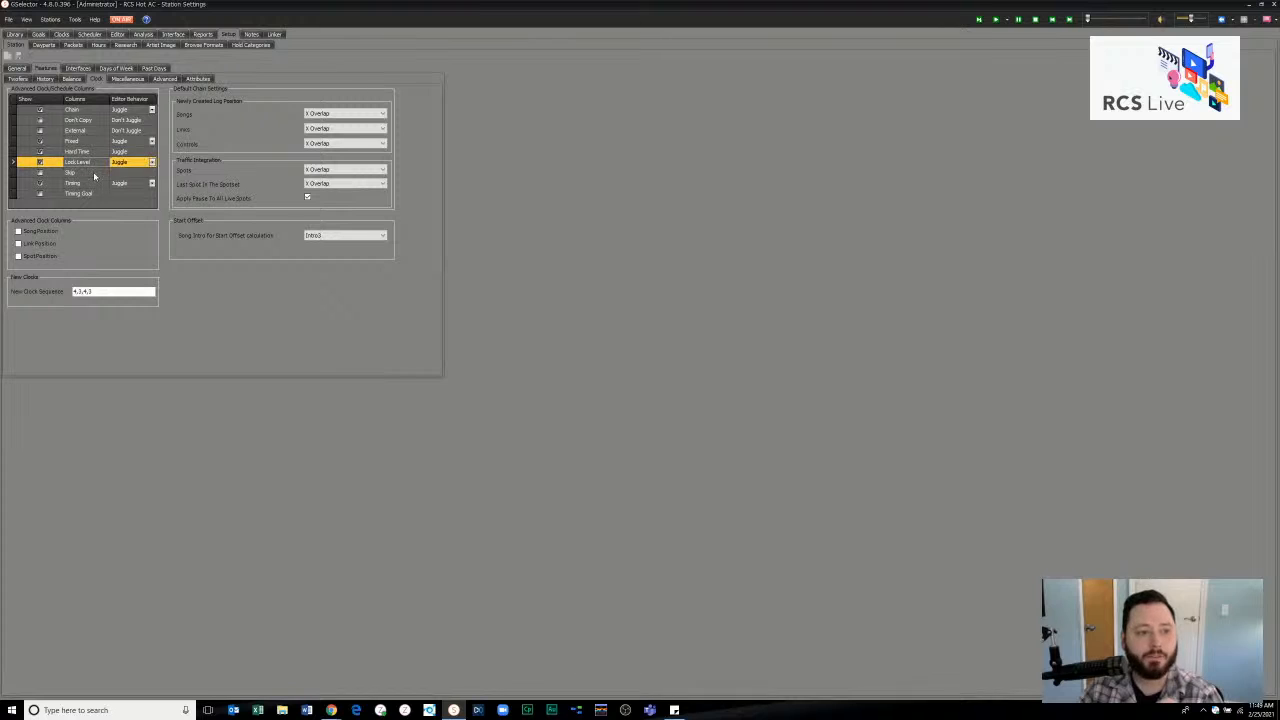
pyautogui.click(95, 173)
pyautogui.click(95, 184)
pyautogui.click(94, 195)
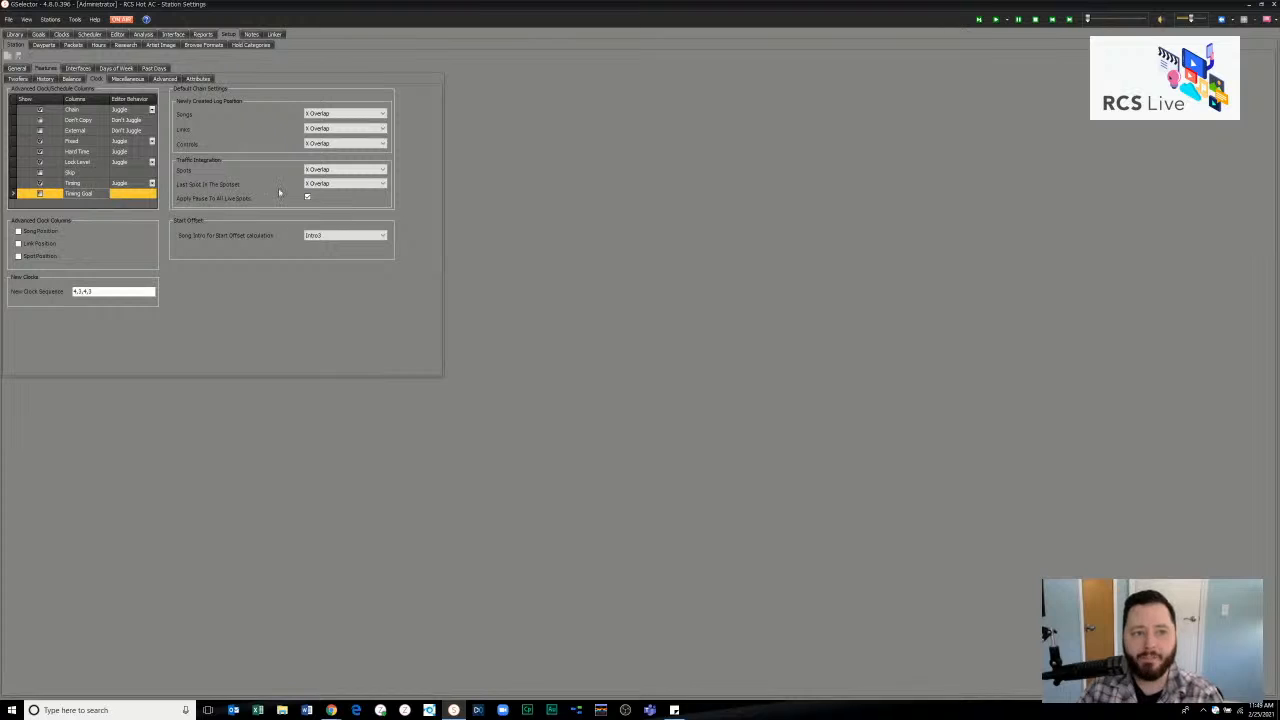
# - Try Pause as the default chain for newly created song positions, return it to X Overlap, and cancel the changes
pyautogui.click(344, 113)
pyautogui.click(342, 122)
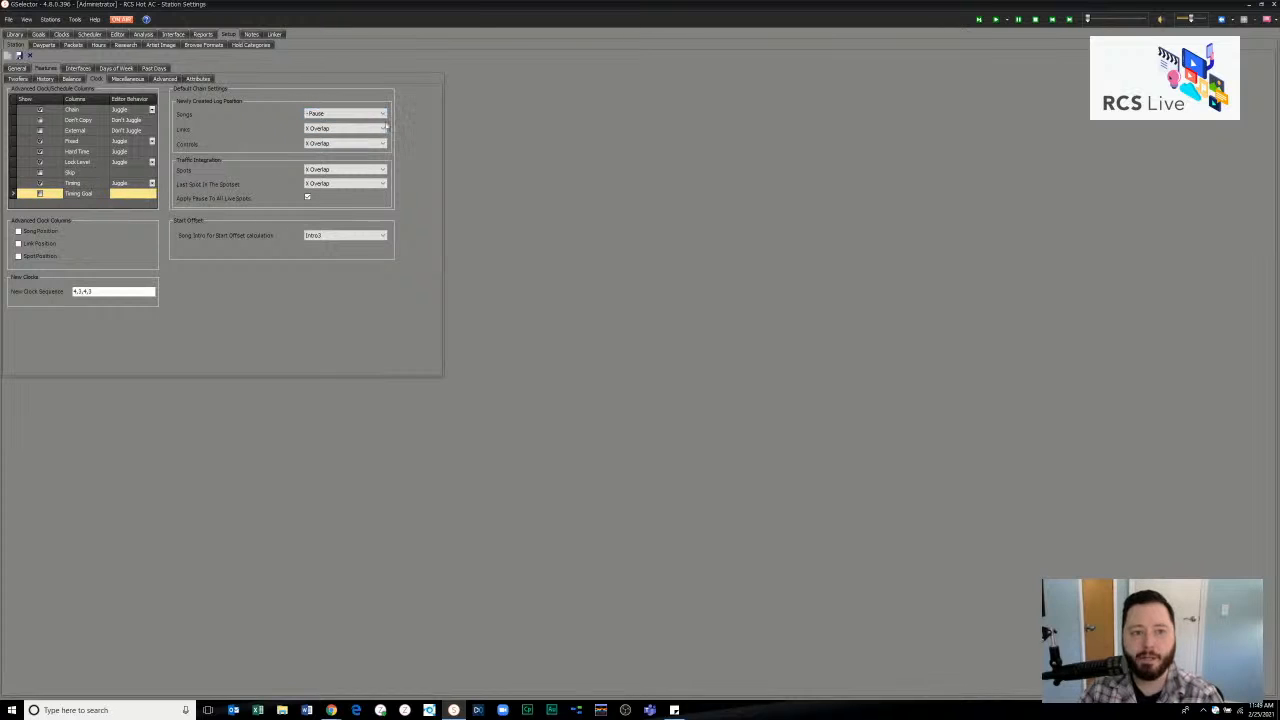
pyautogui.click(350, 114)
pyautogui.click(350, 129)
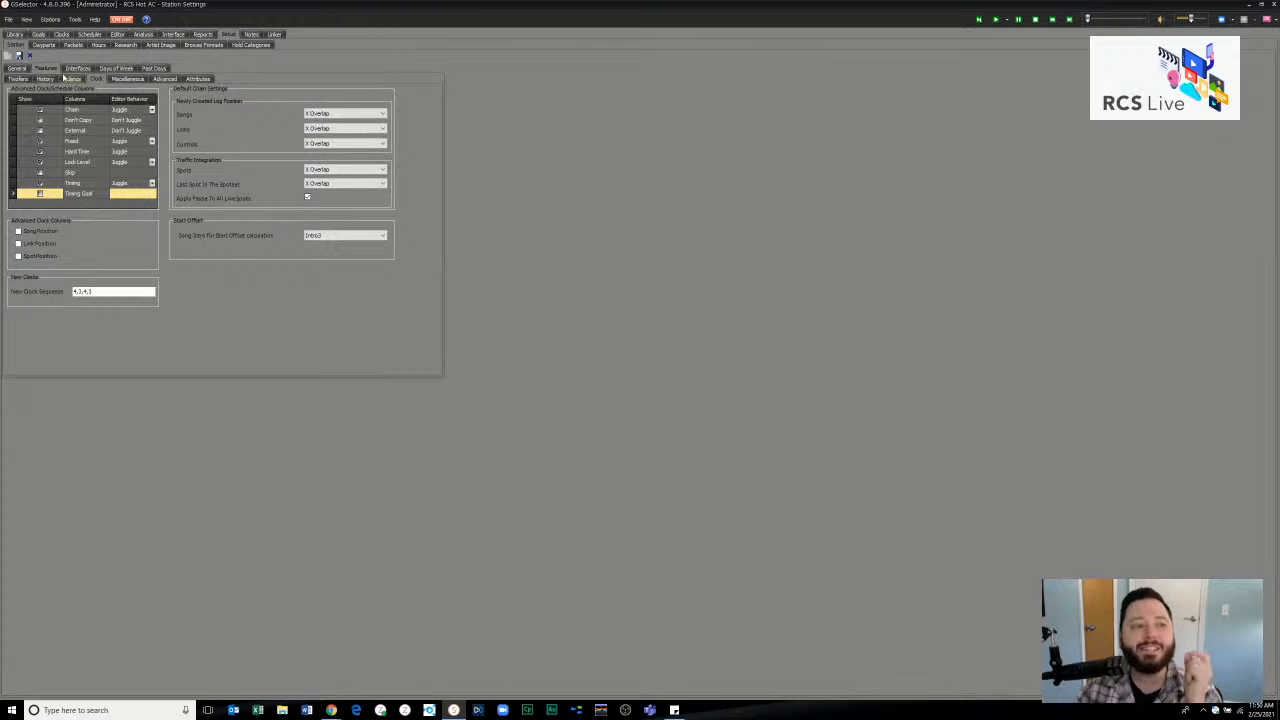
pyautogui.click(31, 56)
# - Return to the RCS Live Blank Clock definition and set the last rolling element's chain to Pause
pyautogui.click(60, 35)
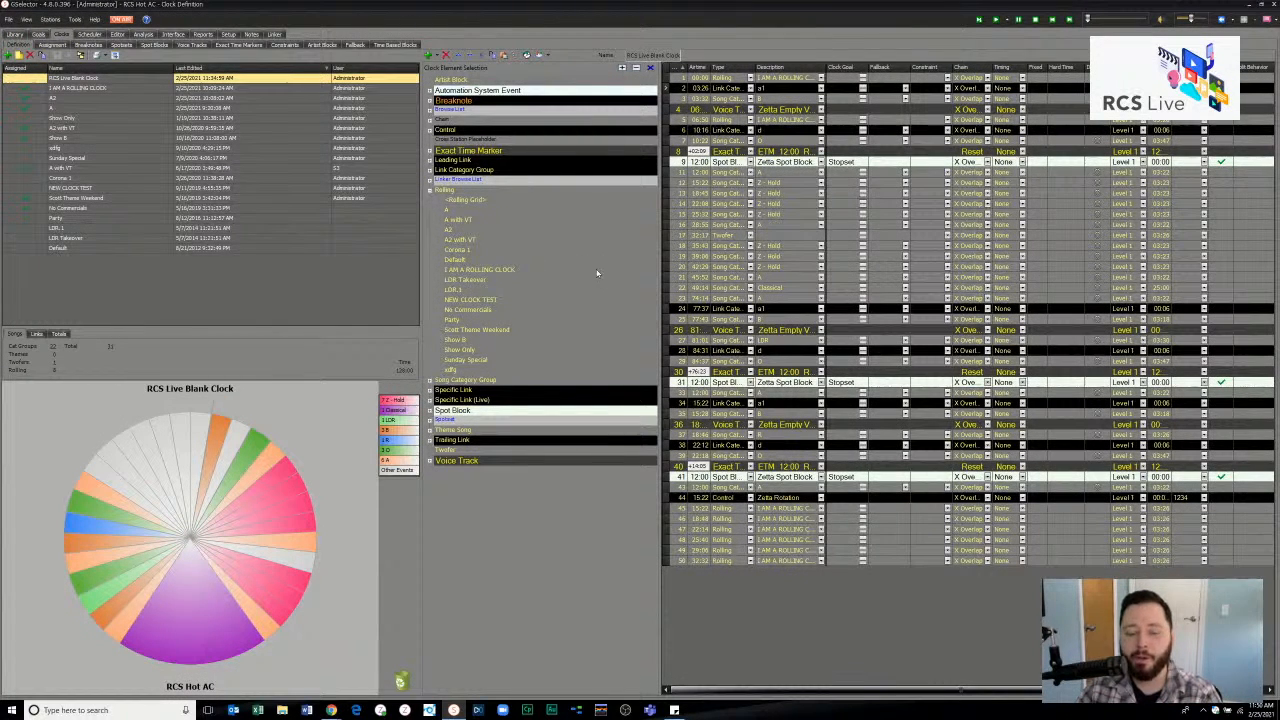
pyautogui.click(981, 510)
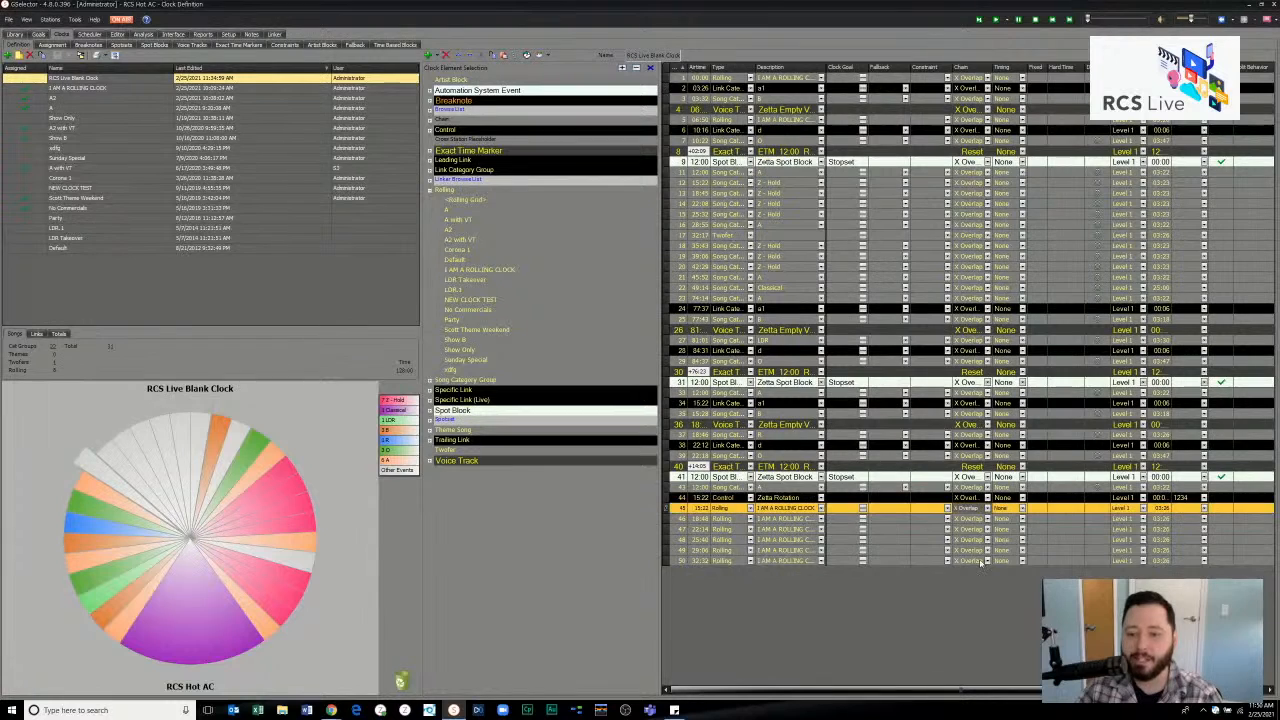
pyautogui.click(980, 561)
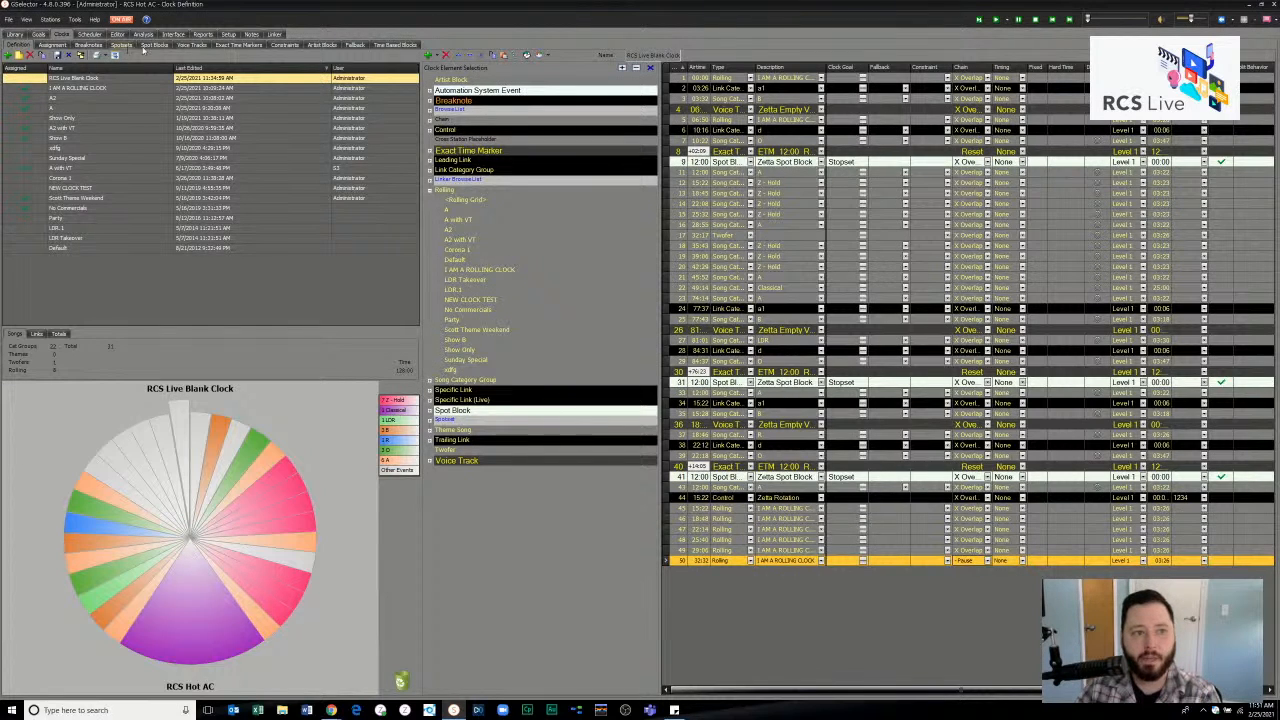
# - Open the spot block definitions, inspect the runtime of Spot Block w marker, and cancel the edit
pyautogui.click(152, 46)
pyautogui.click(643, 361)
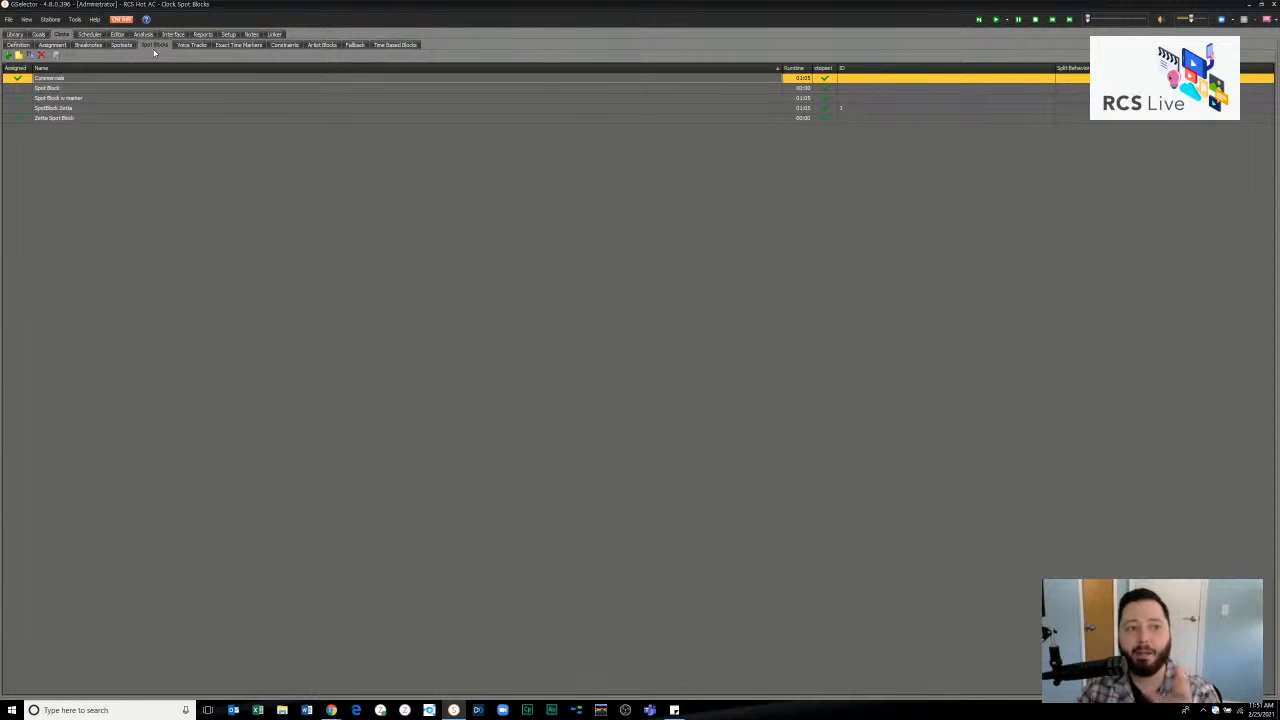
pyautogui.doubleClick(74, 98)
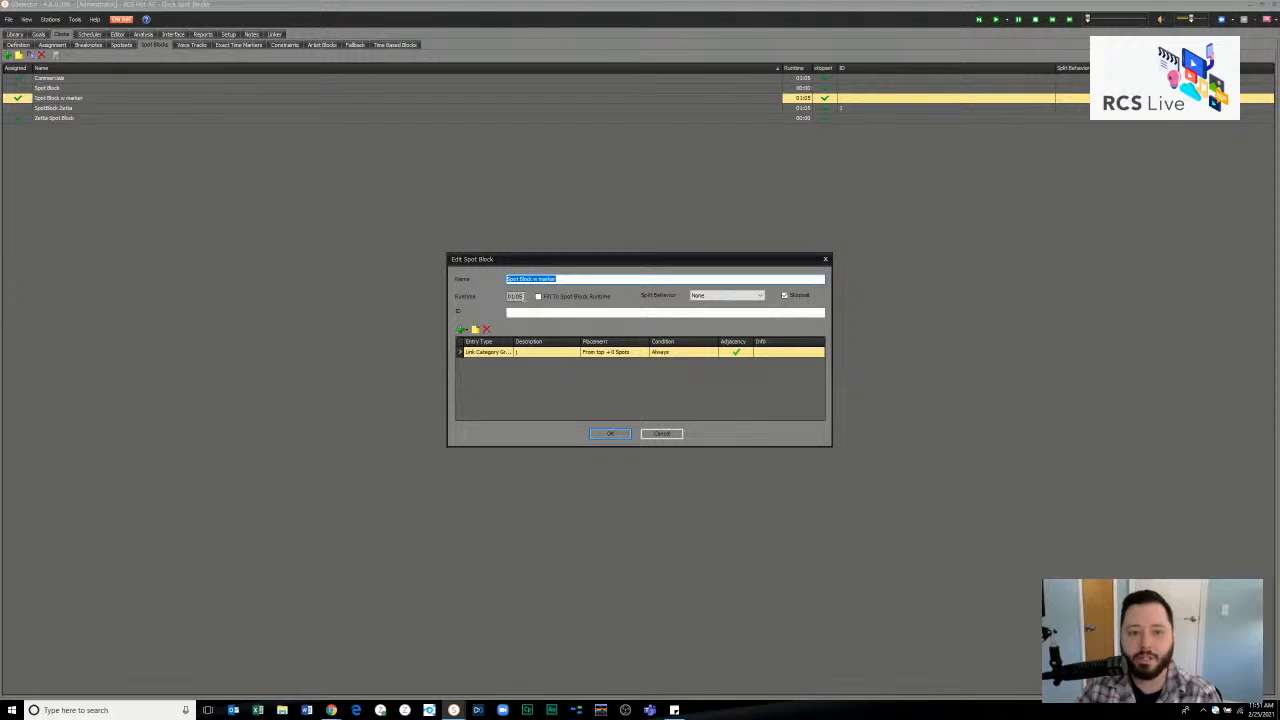
pyautogui.click(522, 298)
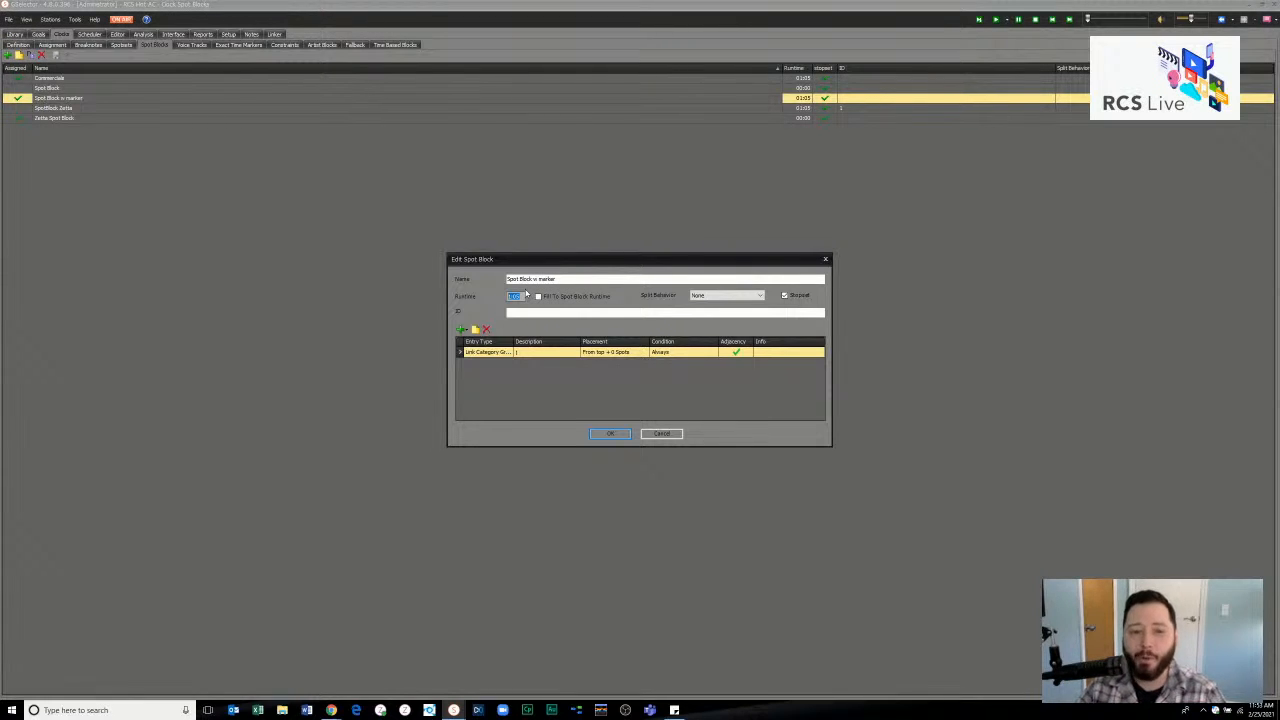
pyautogui.click(662, 433)
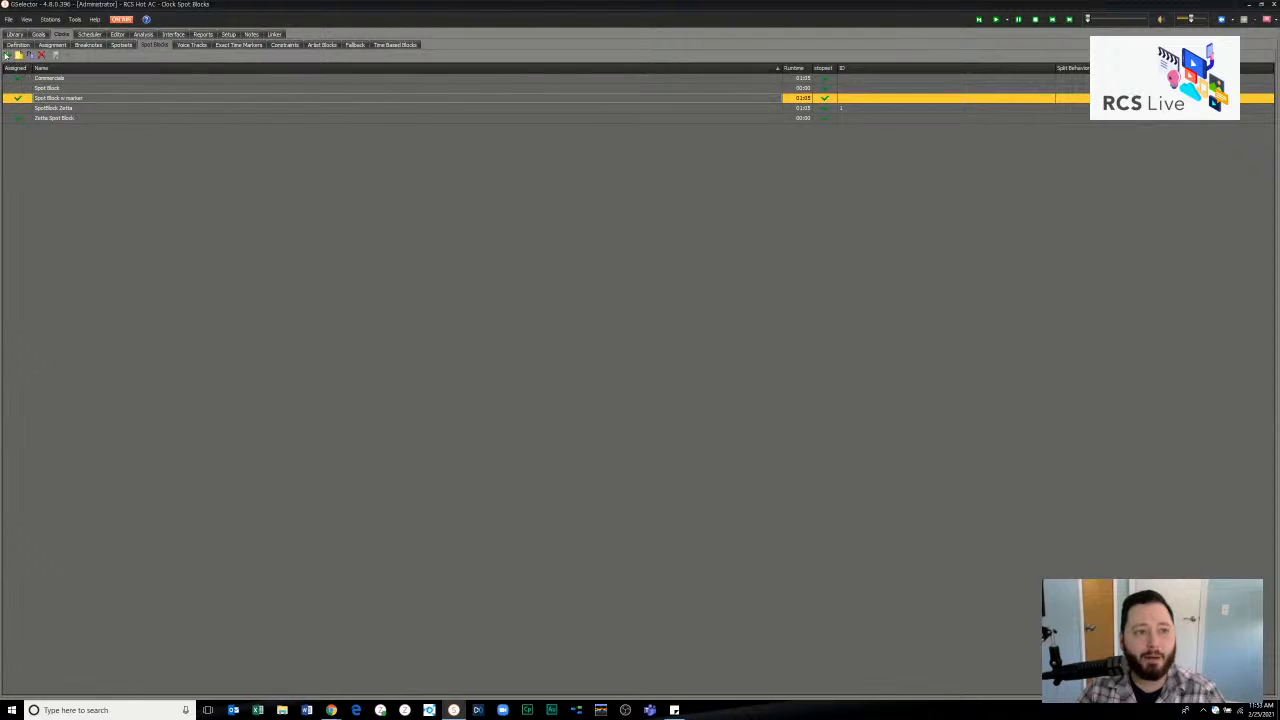
# - Try a new spot block named SPOT BLOCK OVERNIGHT, view its split behavior options, and cancel it
pyautogui.click(6, 55)
pyautogui.write('SPOT BLOCK OVERNIGHT')
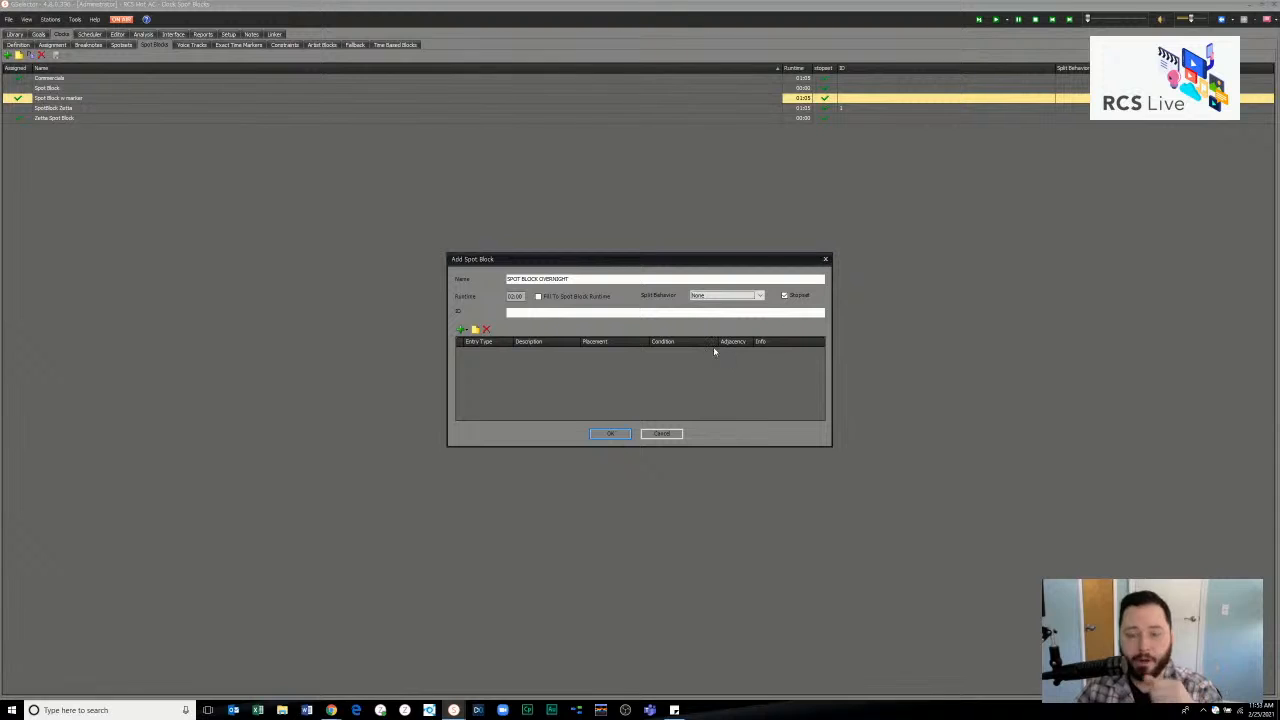
pyautogui.click(736, 296)
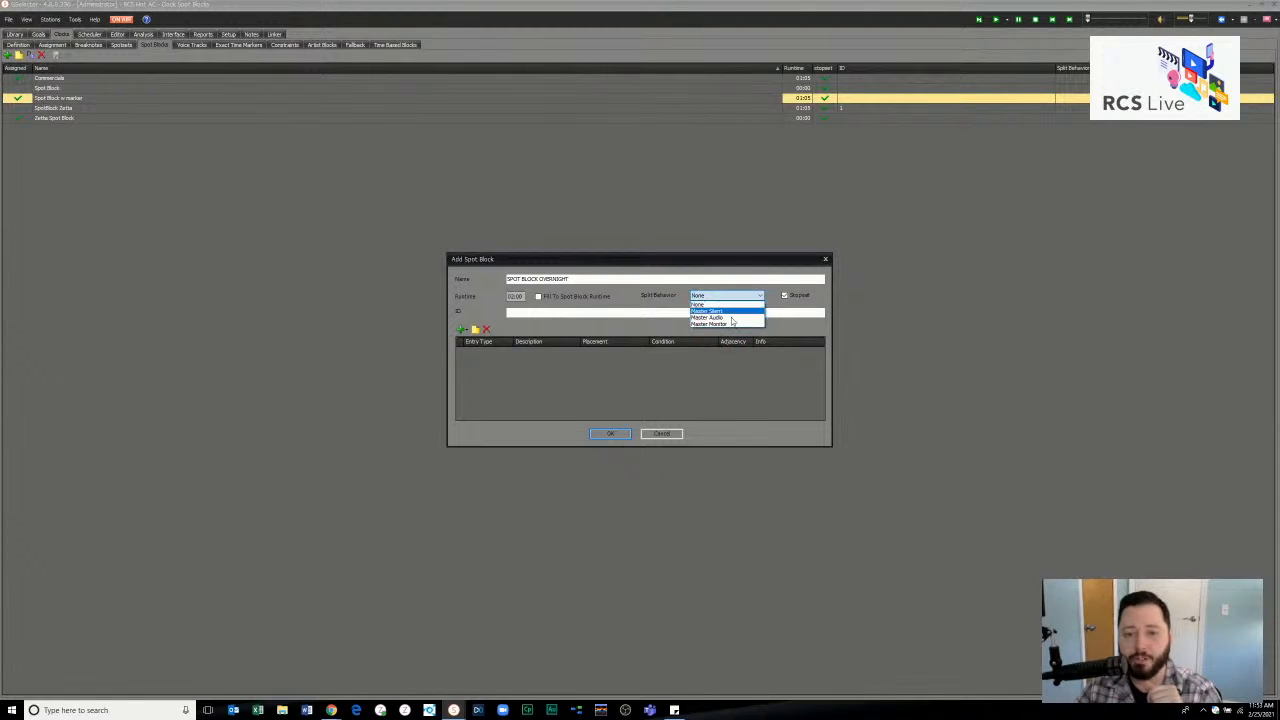
pyautogui.click(669, 436)
pyautogui.click(669, 436)
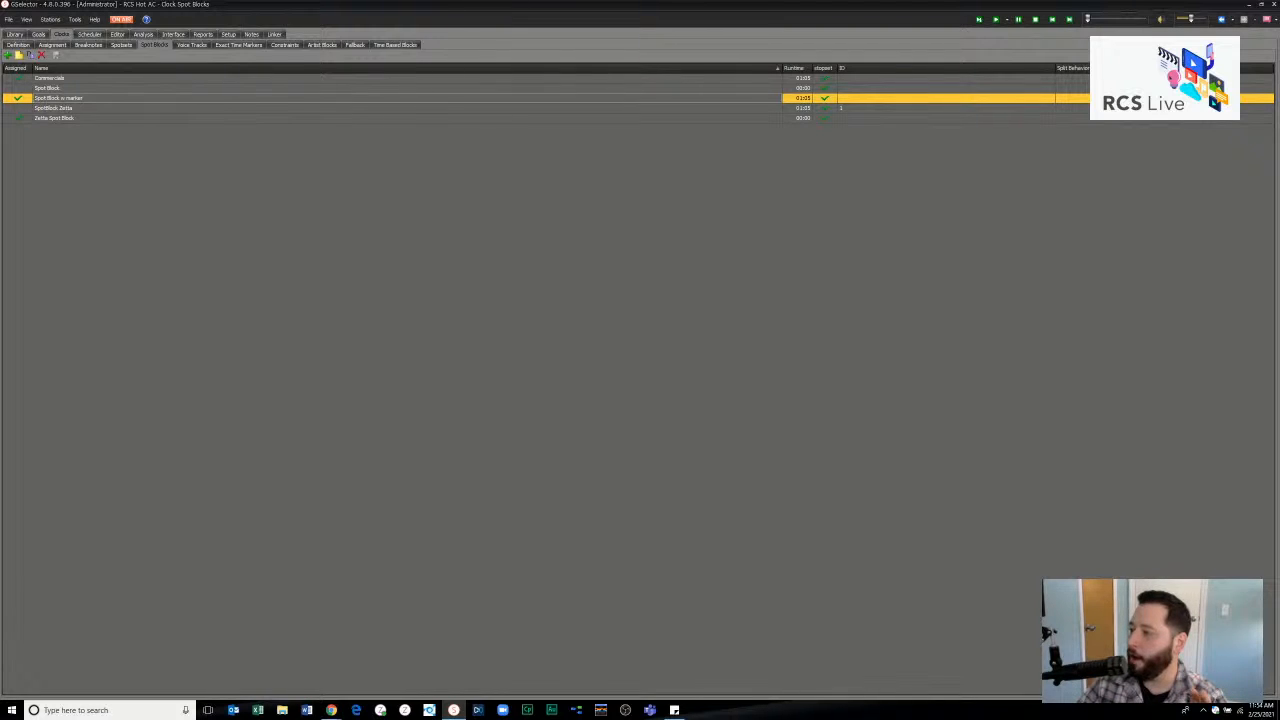
pyautogui.hotkey('alt', 'Tab')
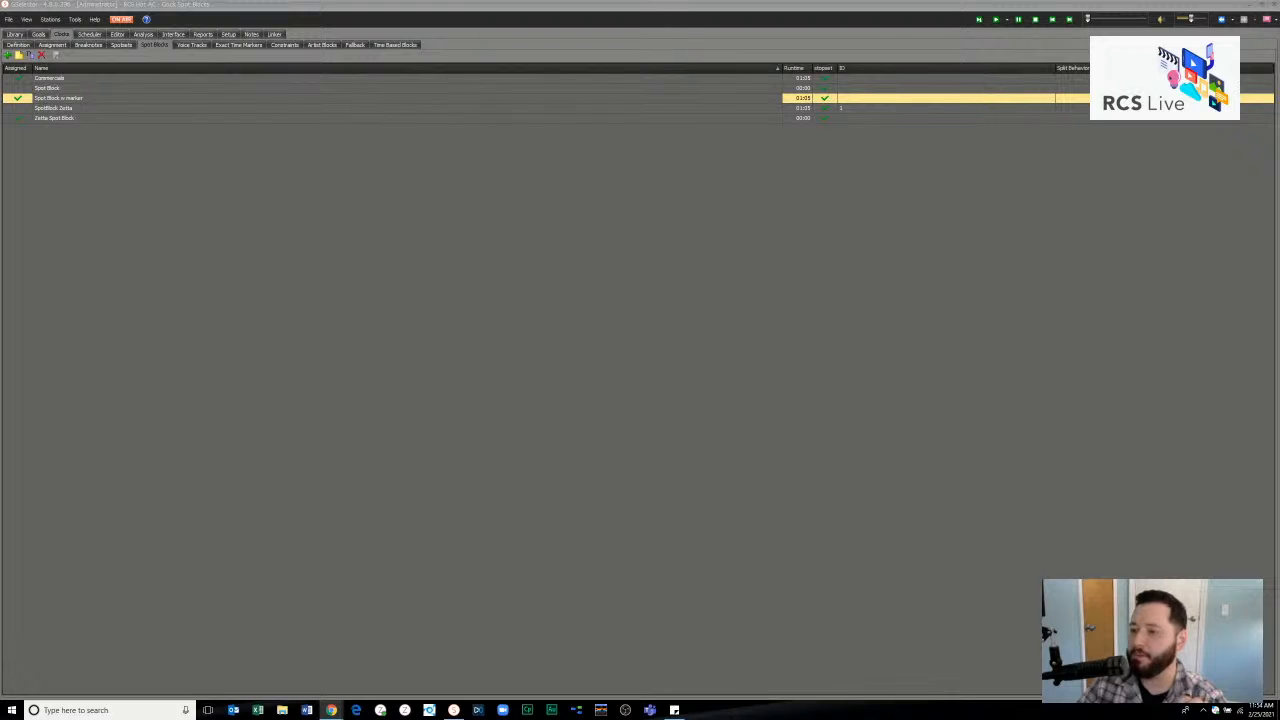